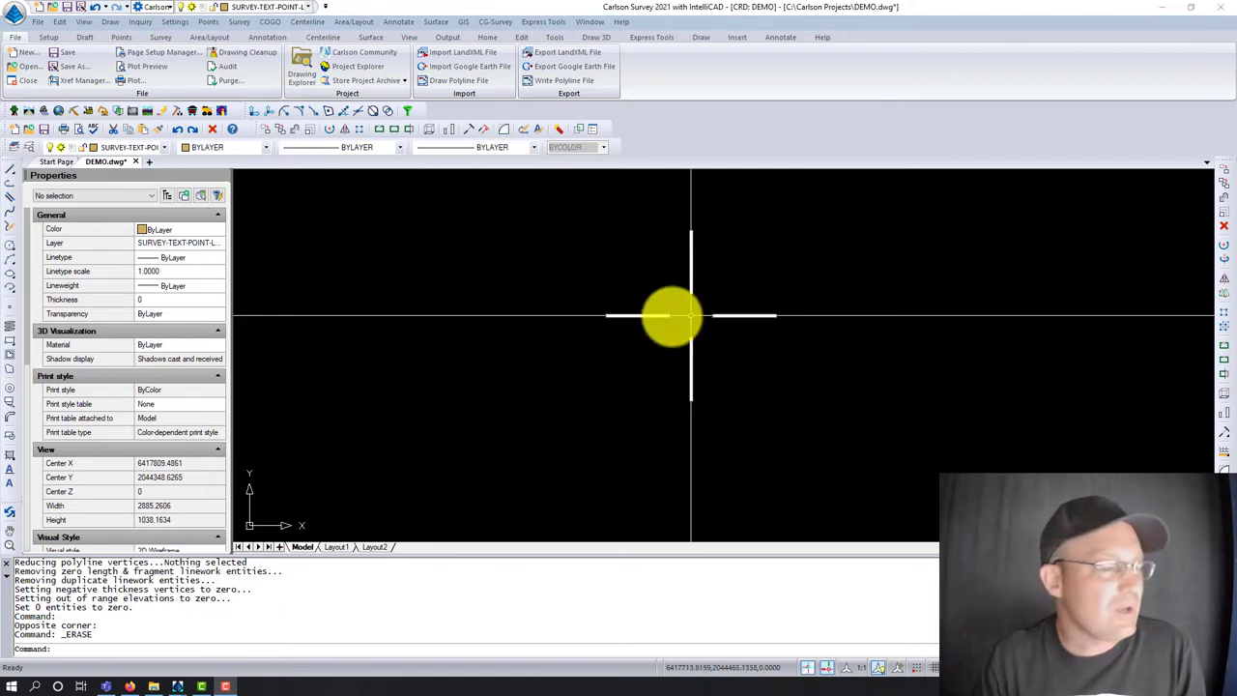
# Draw all points from the DEMO.crd coordinate file with the Draw-Locate Points settings as they are.
pyautogui.click(214, 25)
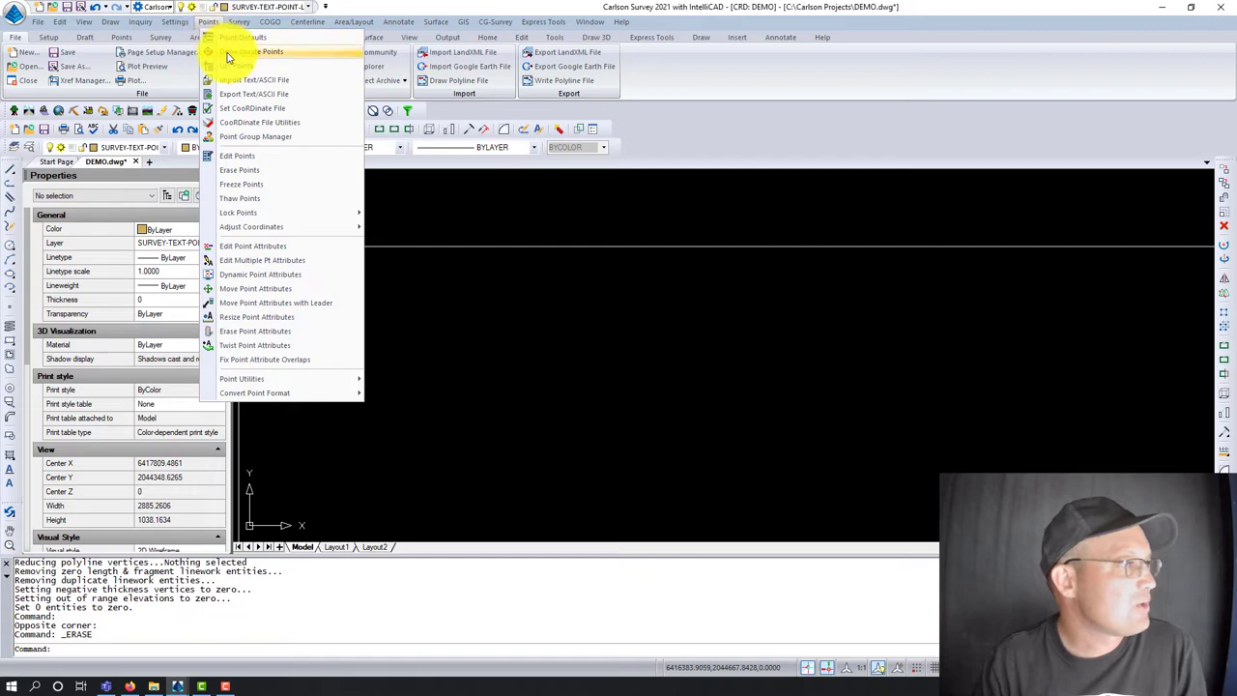
pyautogui.click(228, 58)
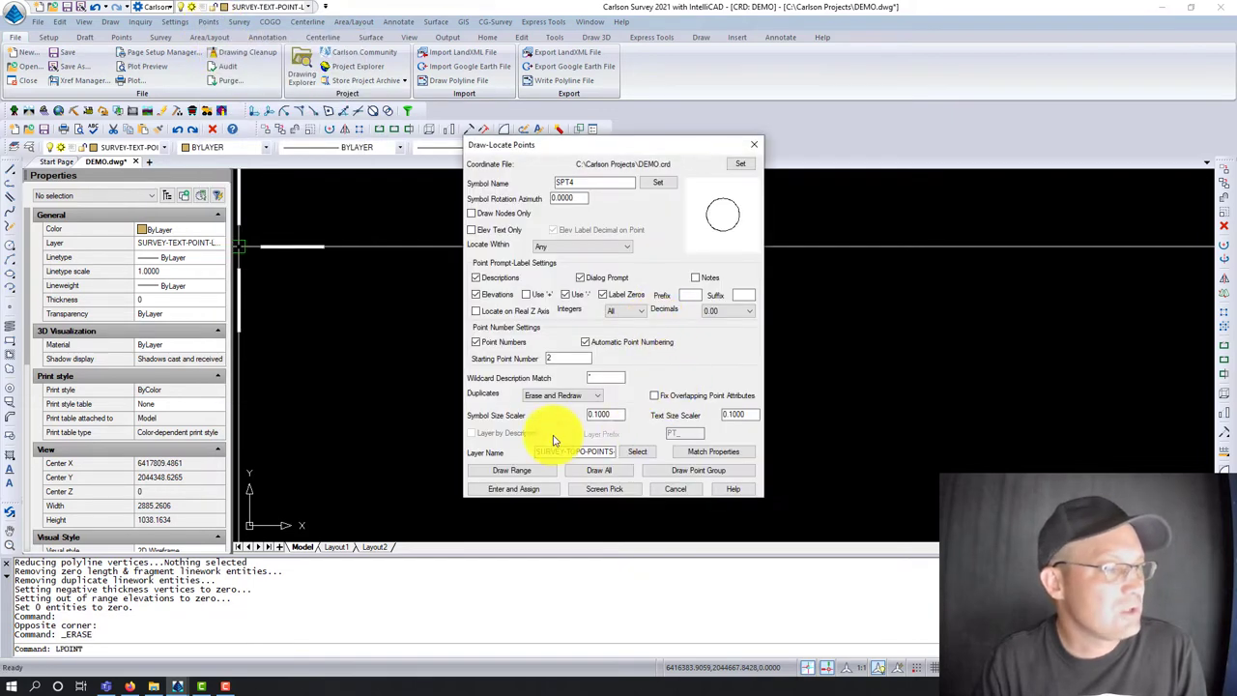
pyautogui.click(594, 470)
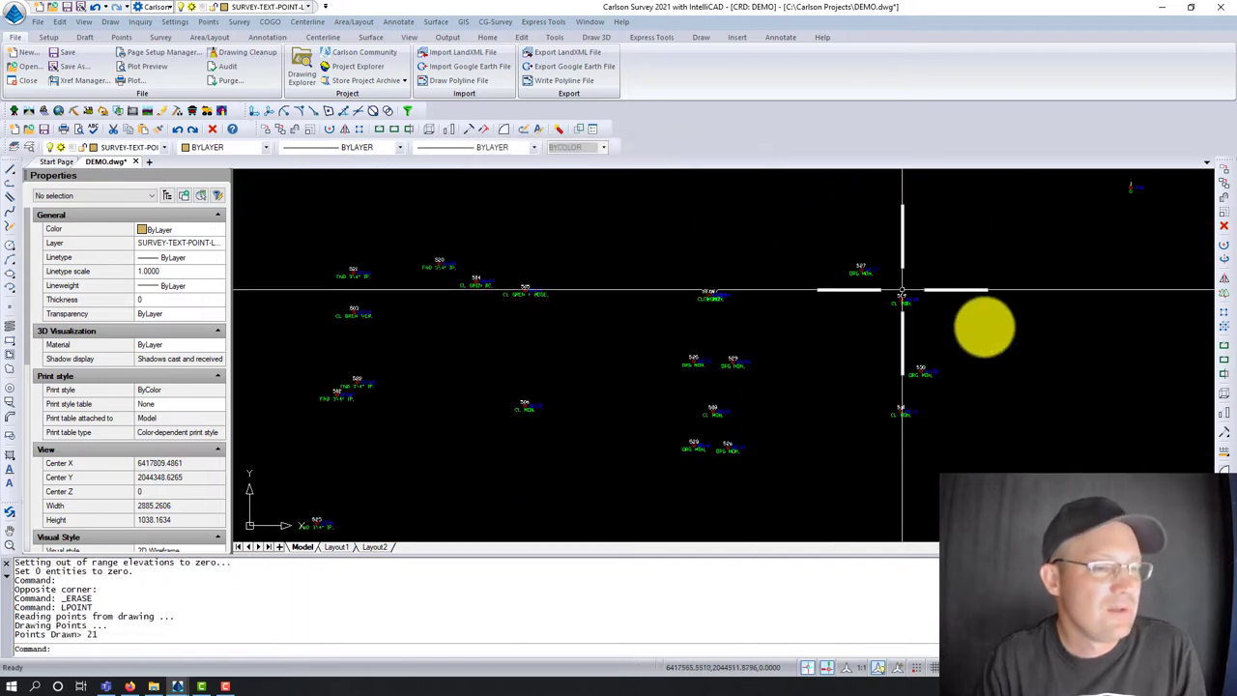
# Examine the overlapping labels of points 507 and 507A up close.
pyautogui.moveTo(539, 414)
pyautogui.mouseDown(button='middle')
pyautogui.moveTo(622, 401)
pyautogui.moveTo(455, 454)
pyautogui.mouseUp(button='middle')
pyautogui.scroll(10, 710, 304)
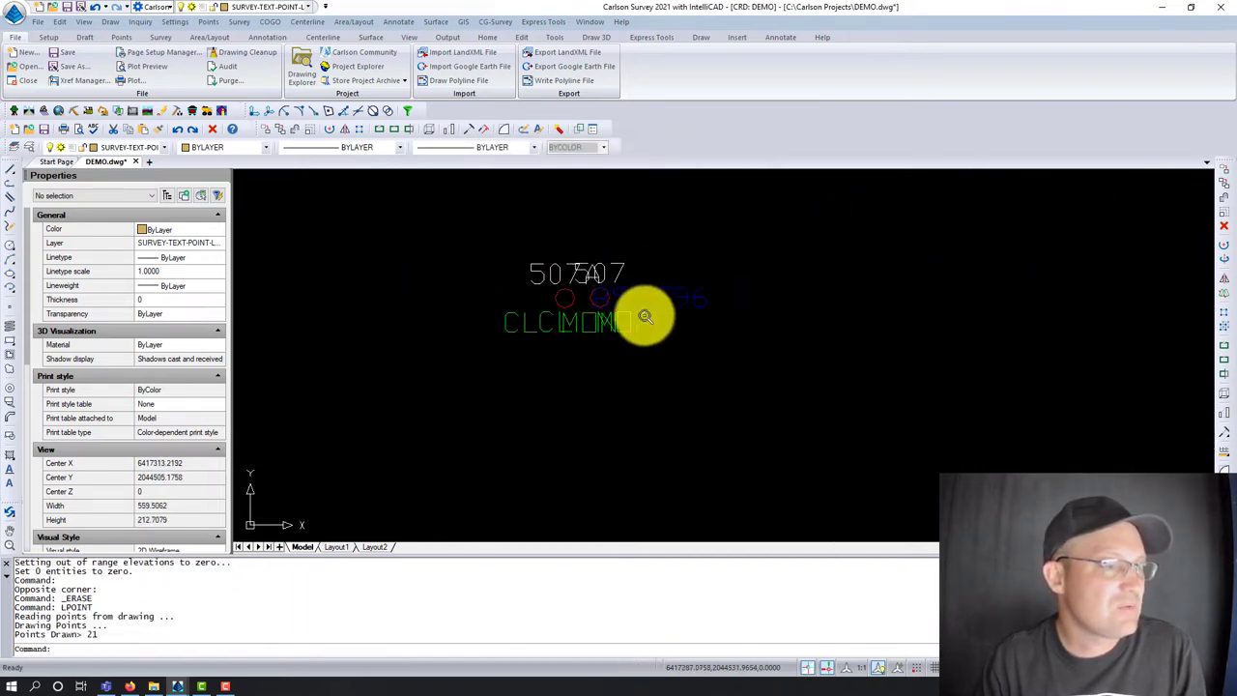
pyautogui.scroll(-4, 579, 314)
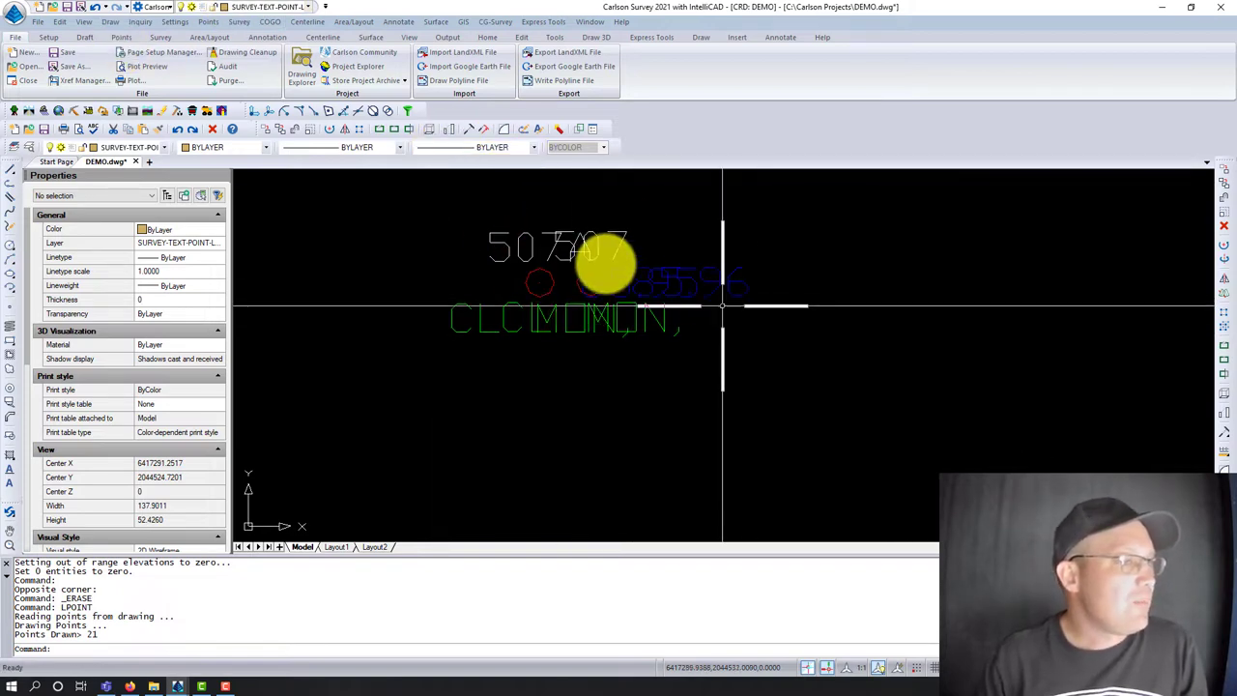
pyautogui.scroll(3, 566, 243)
pyautogui.scroll(3, 566, 243)
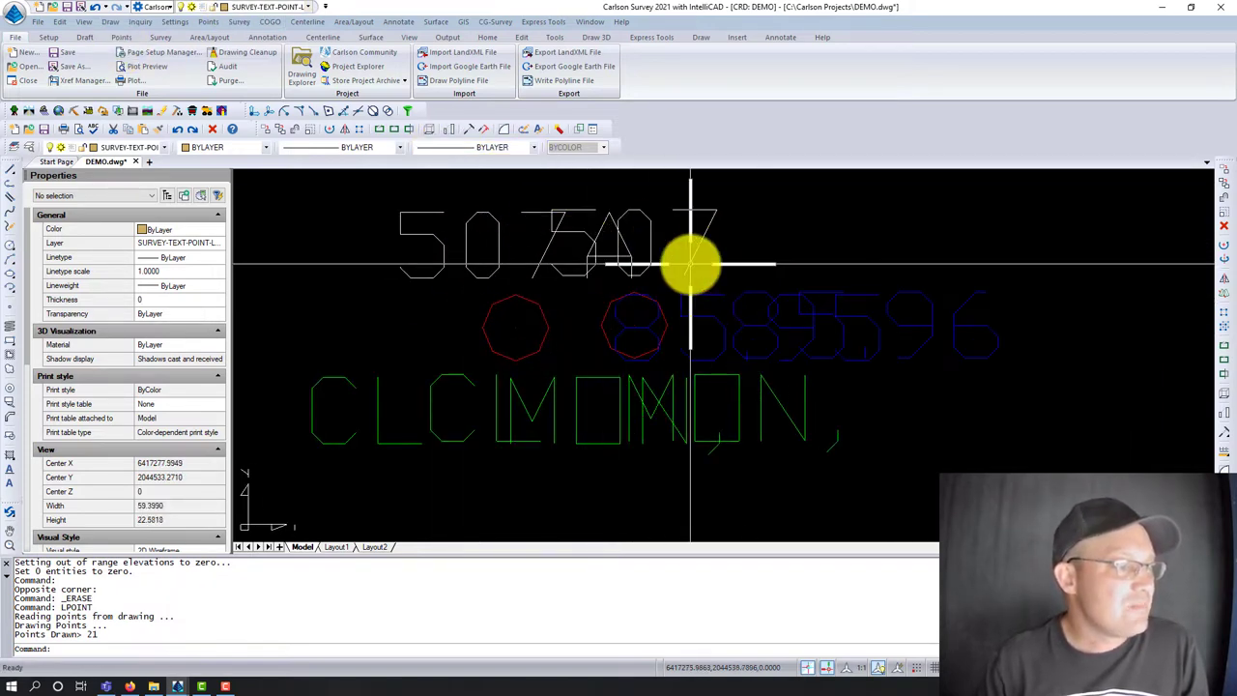
pyautogui.scroll(-3, 469, 350)
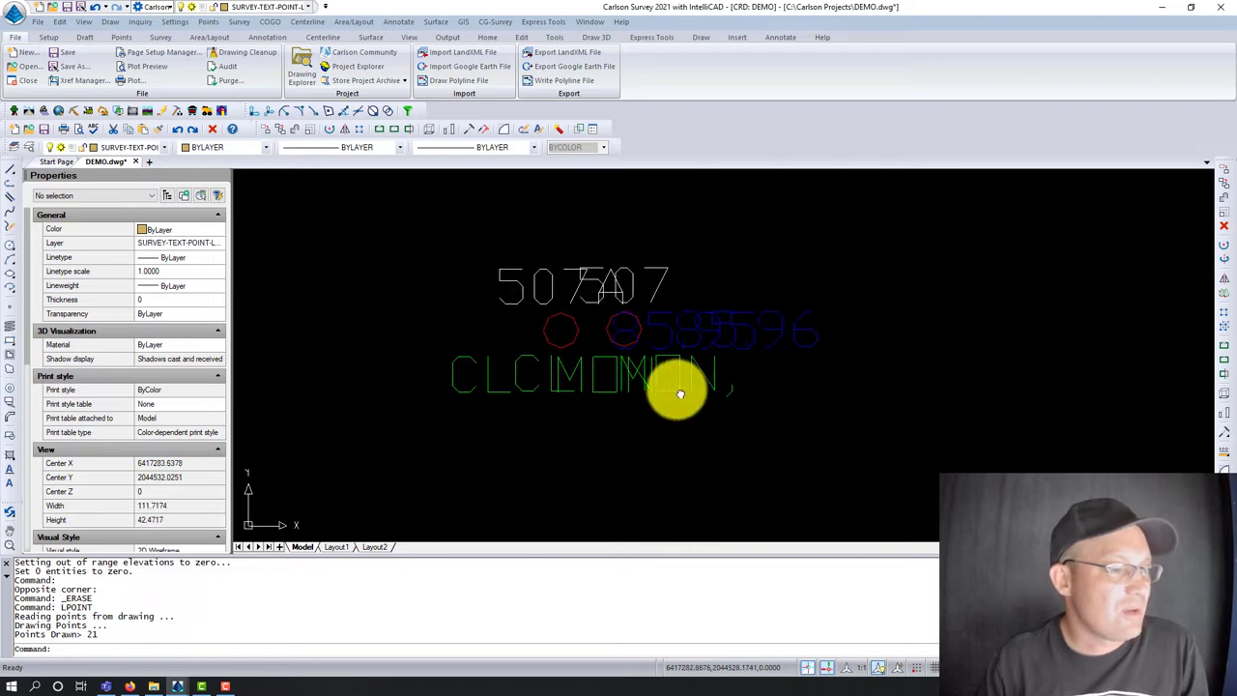
pyautogui.scroll(2, 666, 287)
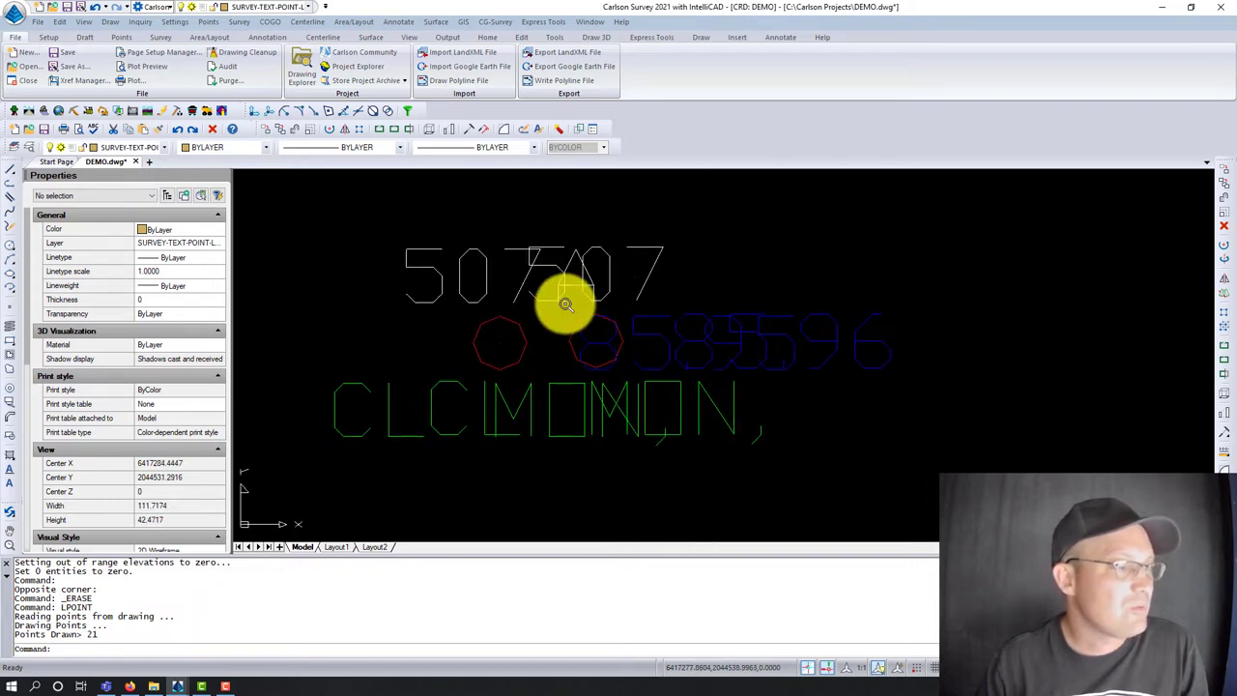
pyautogui.click(571, 256)
pyautogui.scroll(-3, 570, 290)
pyautogui.press('Escape')
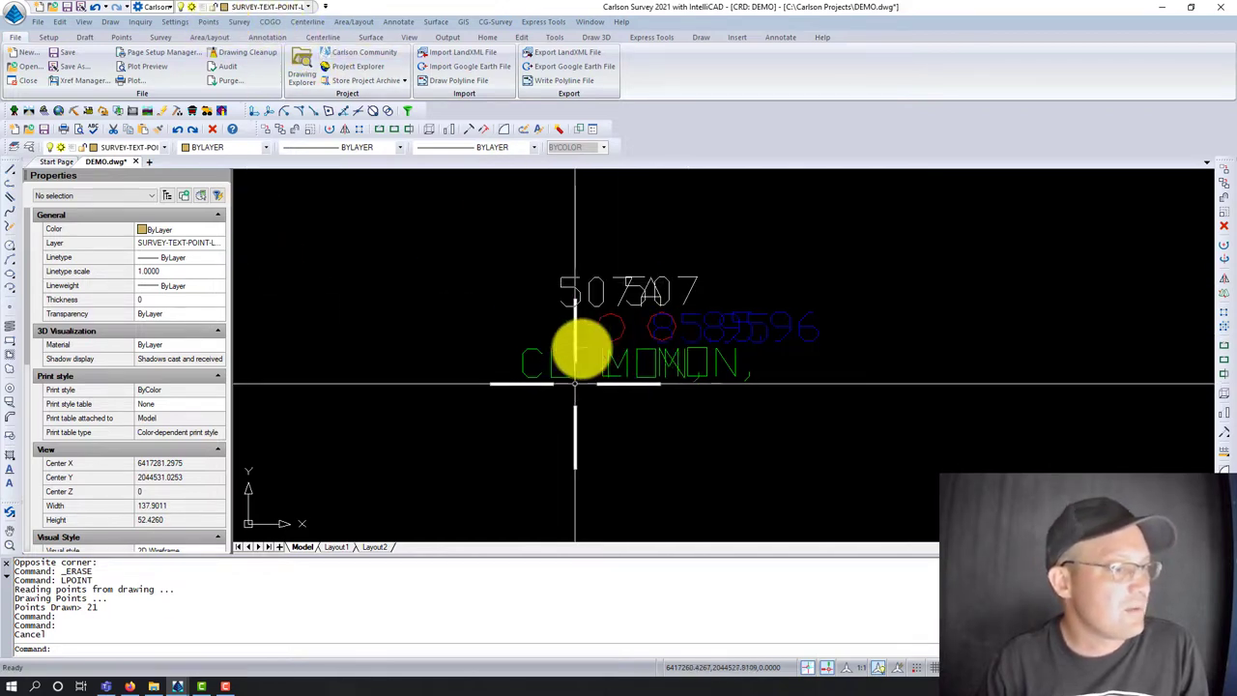
# Move the 507A point number up and to the left of its point with Move Point Attributes, keeping the text horizontal.
pyautogui.click(206, 22)
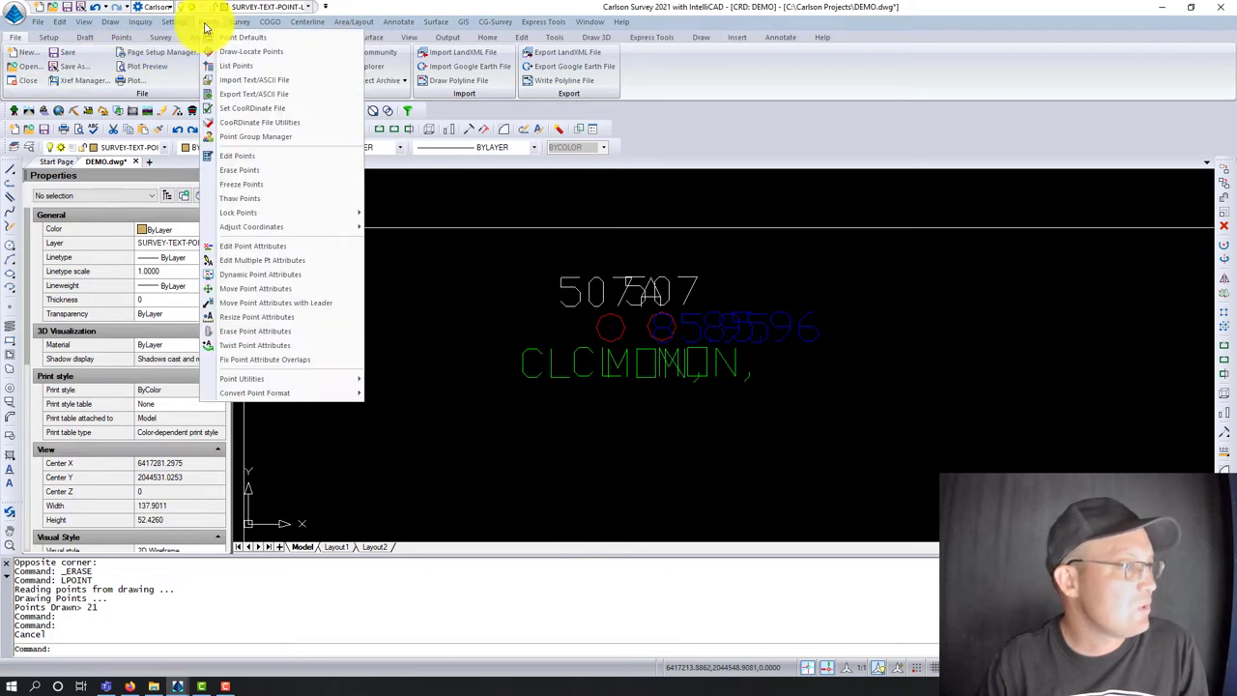
pyautogui.click(292, 295)
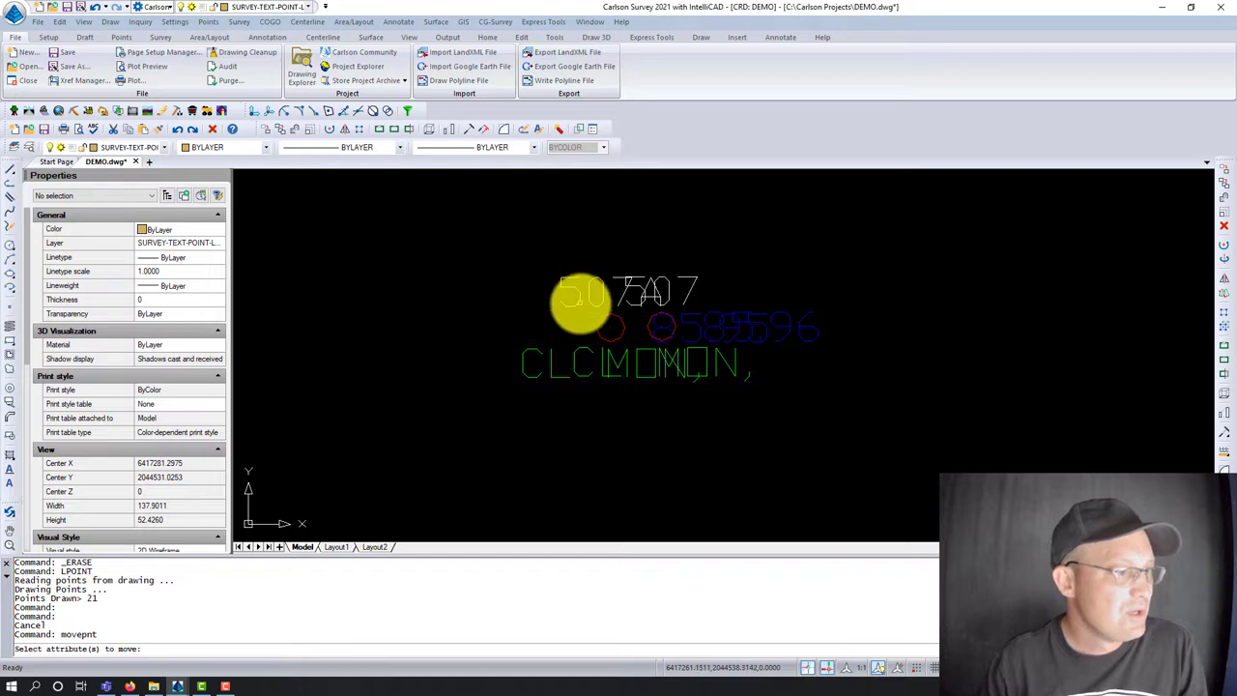
pyautogui.click(582, 296)
pyautogui.press('Return')
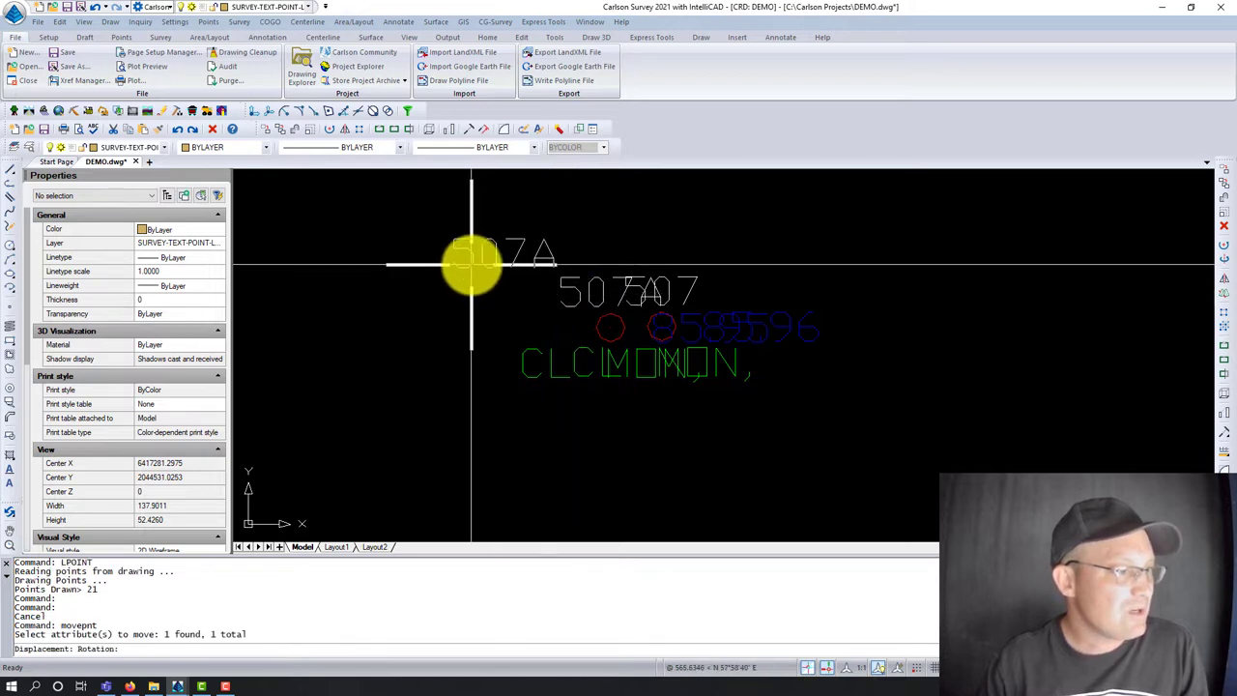
pyautogui.click(470, 263)
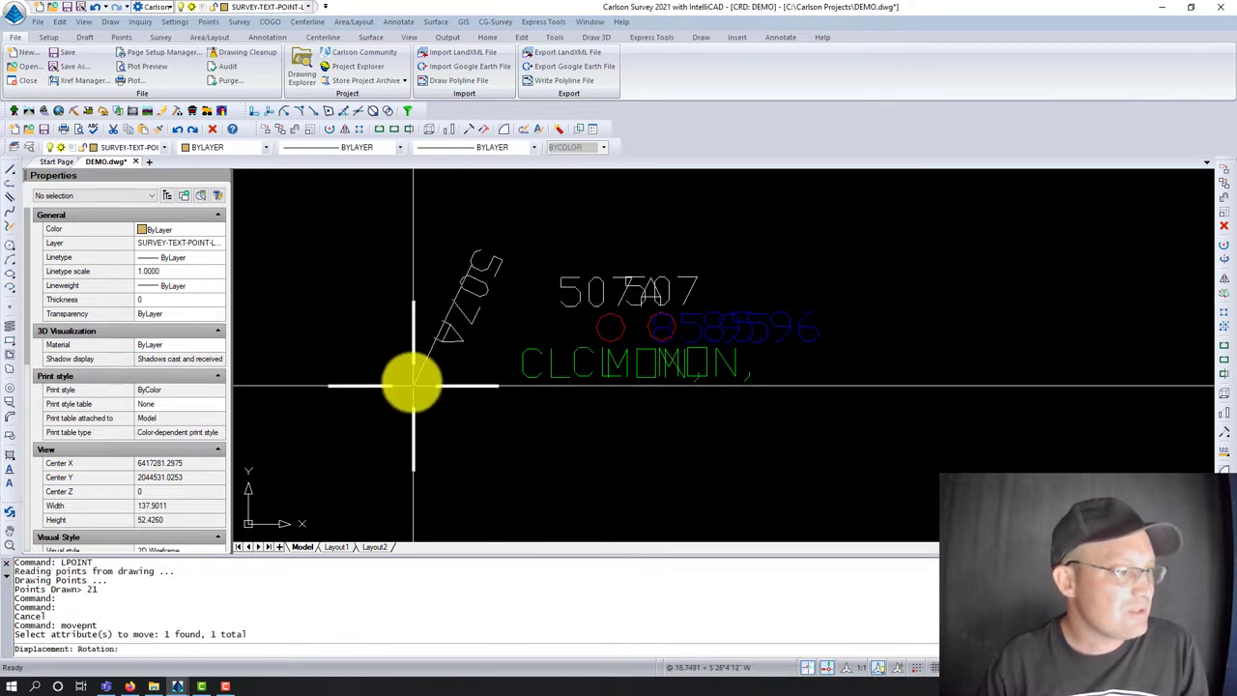
pyautogui.click(654, 255)
pyautogui.click(686, 290)
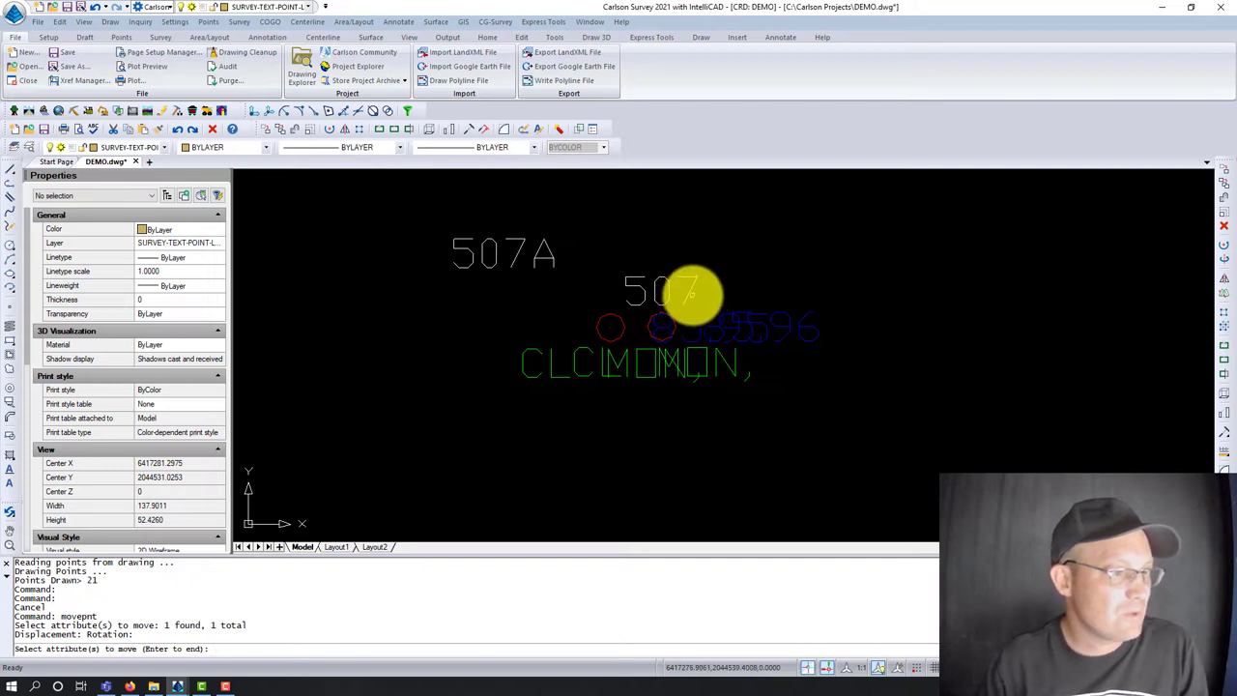
pyautogui.click(690, 279)
pyautogui.press('Return')
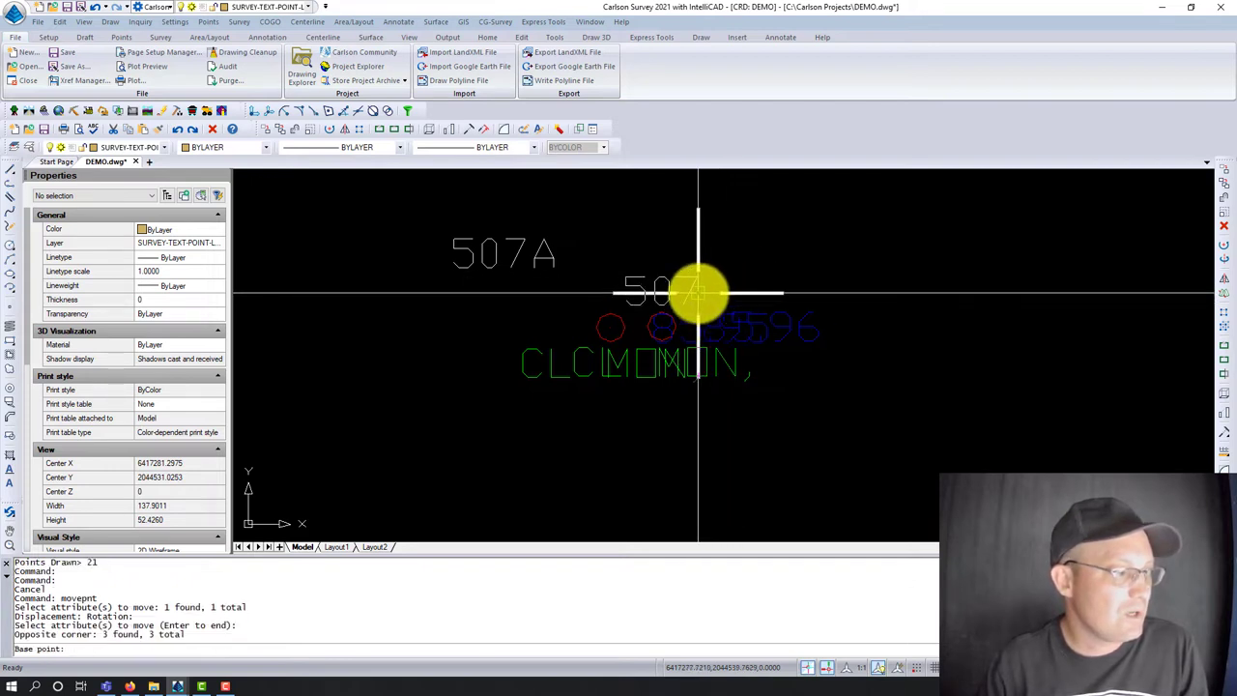
pyautogui.click(705, 304)
pyautogui.press('Escape')
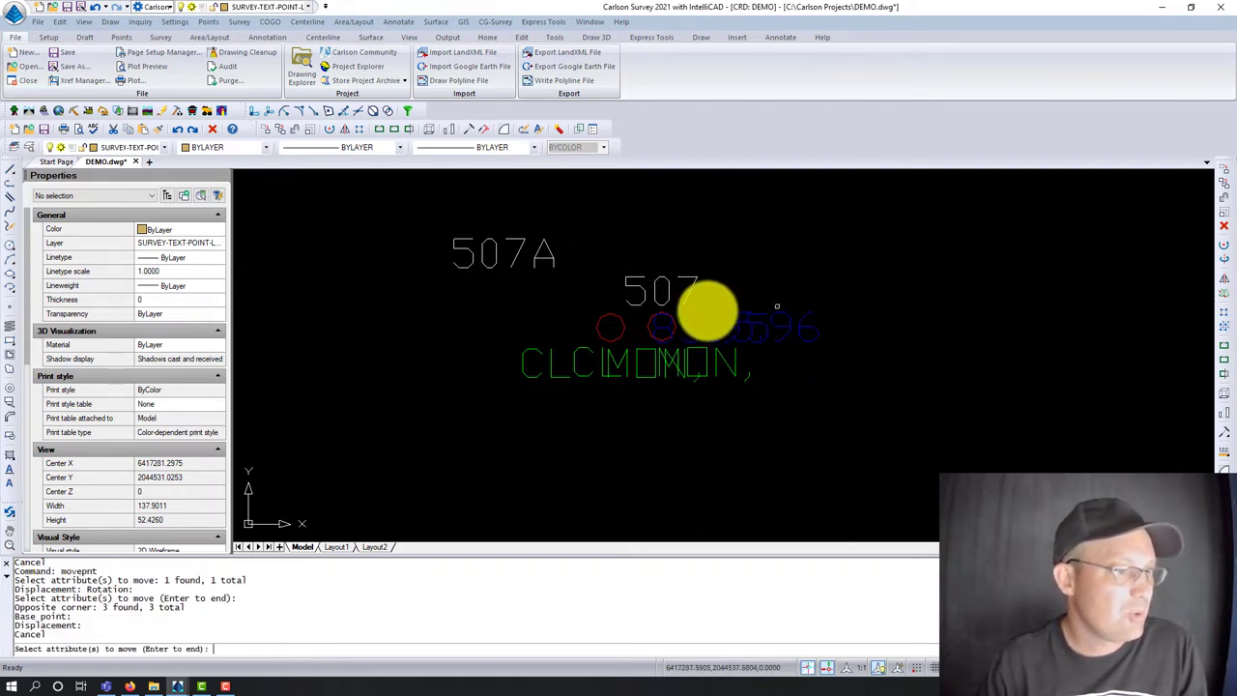
# Move the 507 point number up and to the right of its point, tilting the text downward to the right.
pyautogui.click(690, 290)
pyautogui.click(777, 259)
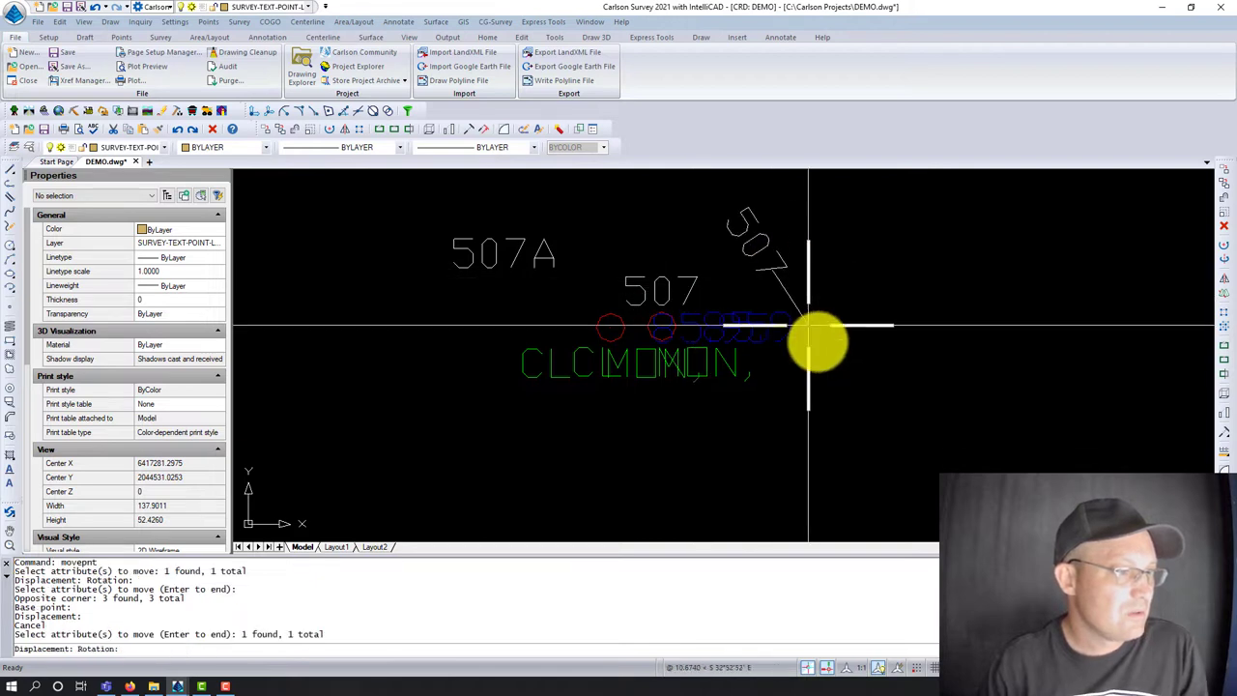
pyautogui.click(957, 354)
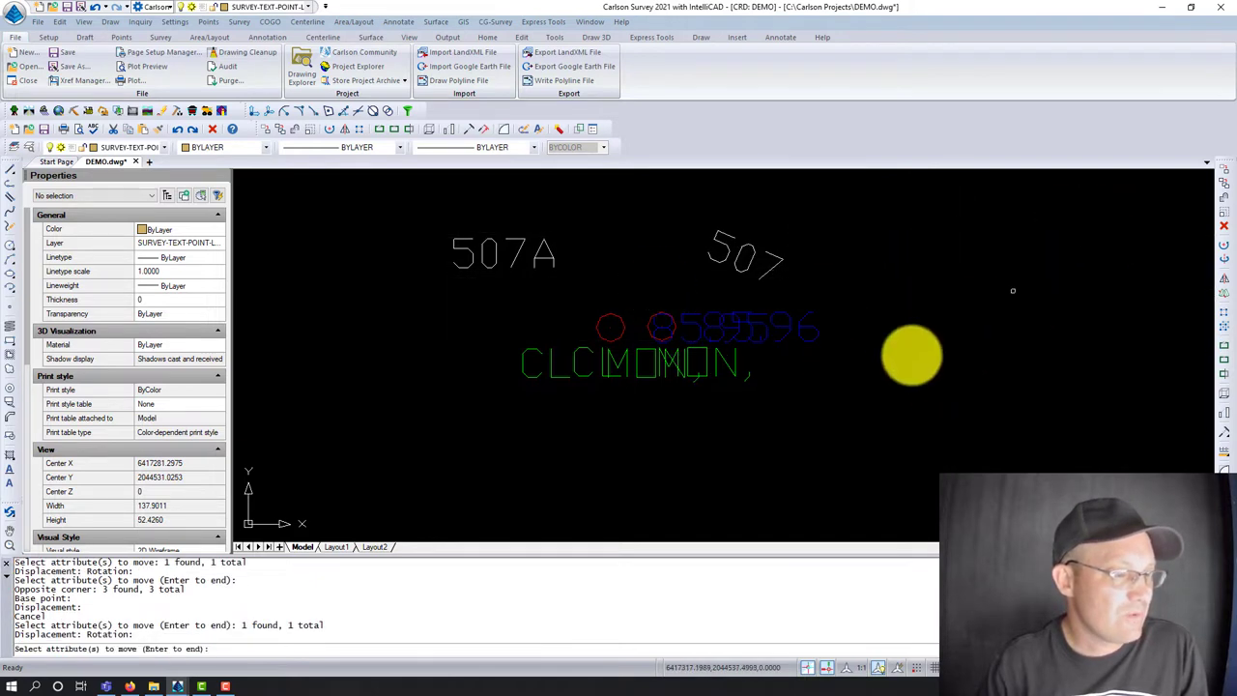
# End the attribute moves and undo them for both point numbers.
pyautogui.press('Escape')
pyautogui.write('u')
pyautogui.press('Return')
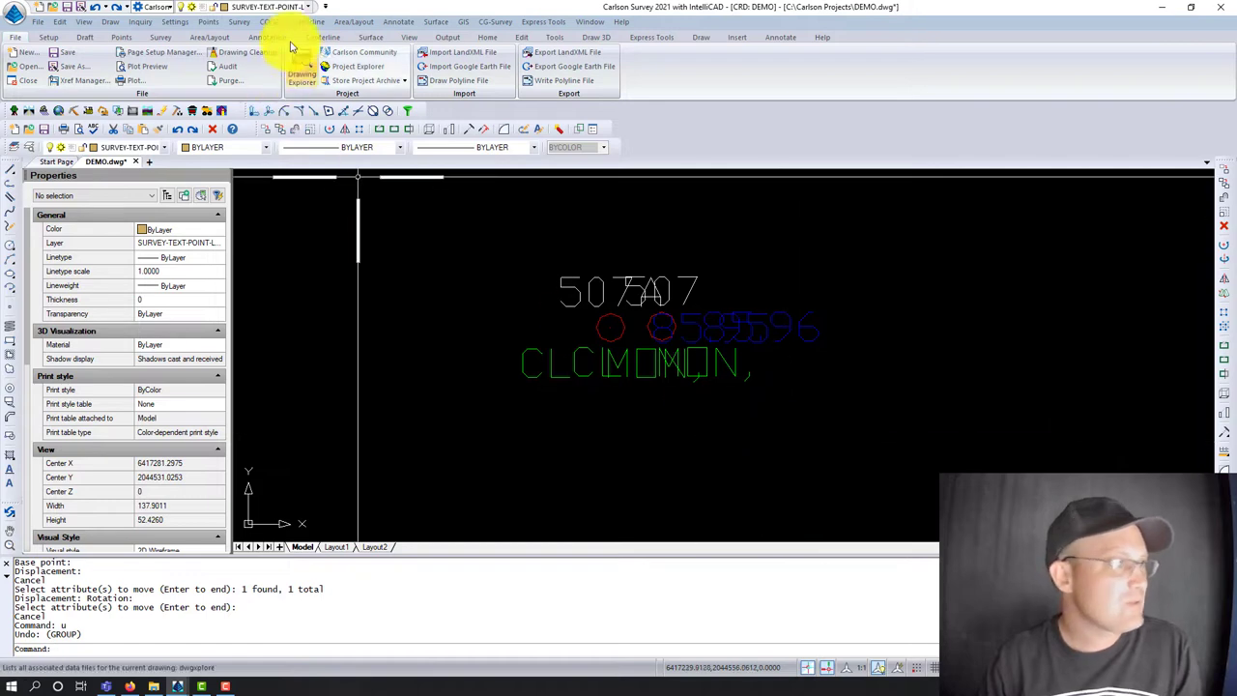
# Move the 507A label to the upper left and the 507 label to the upper right of their points, each with a leader.
pyautogui.click(209, 21)
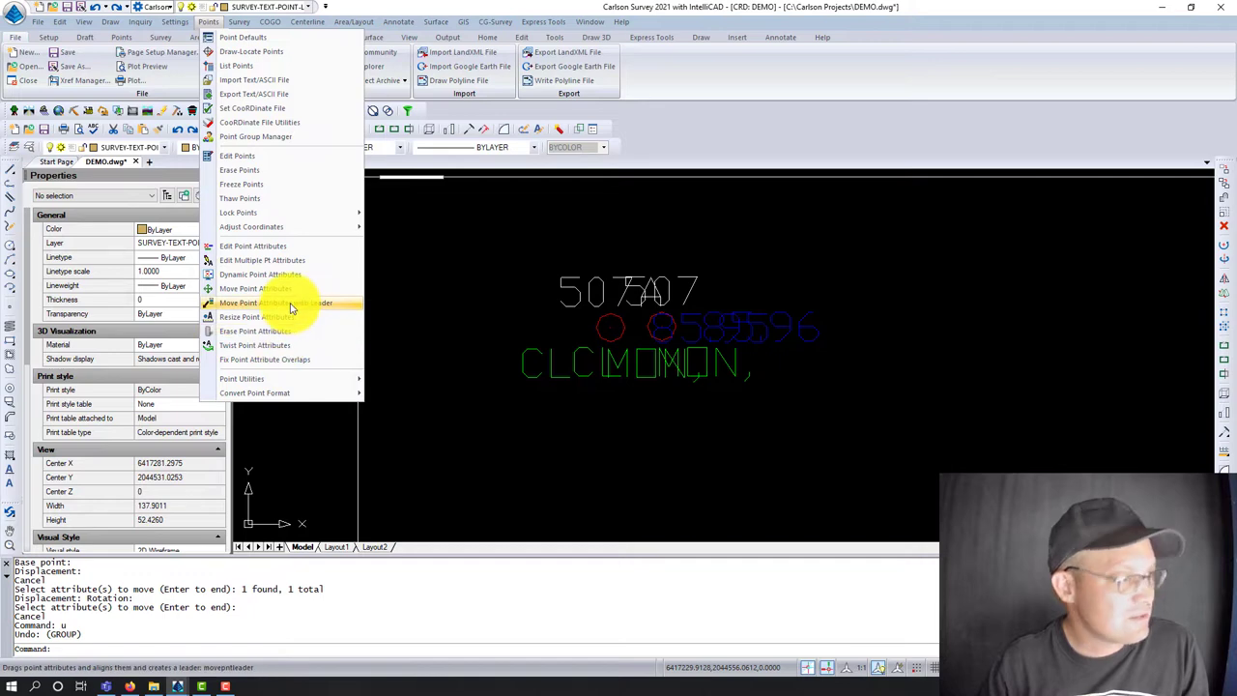
pyautogui.click(280, 303)
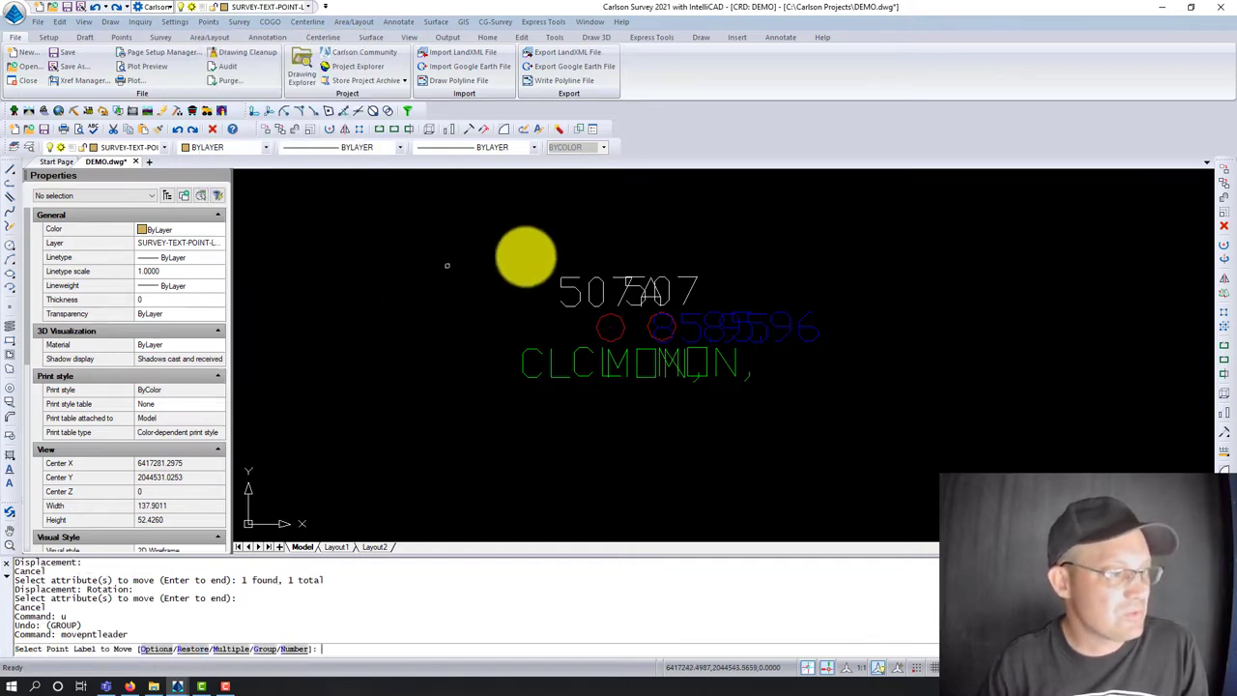
pyautogui.click(575, 292)
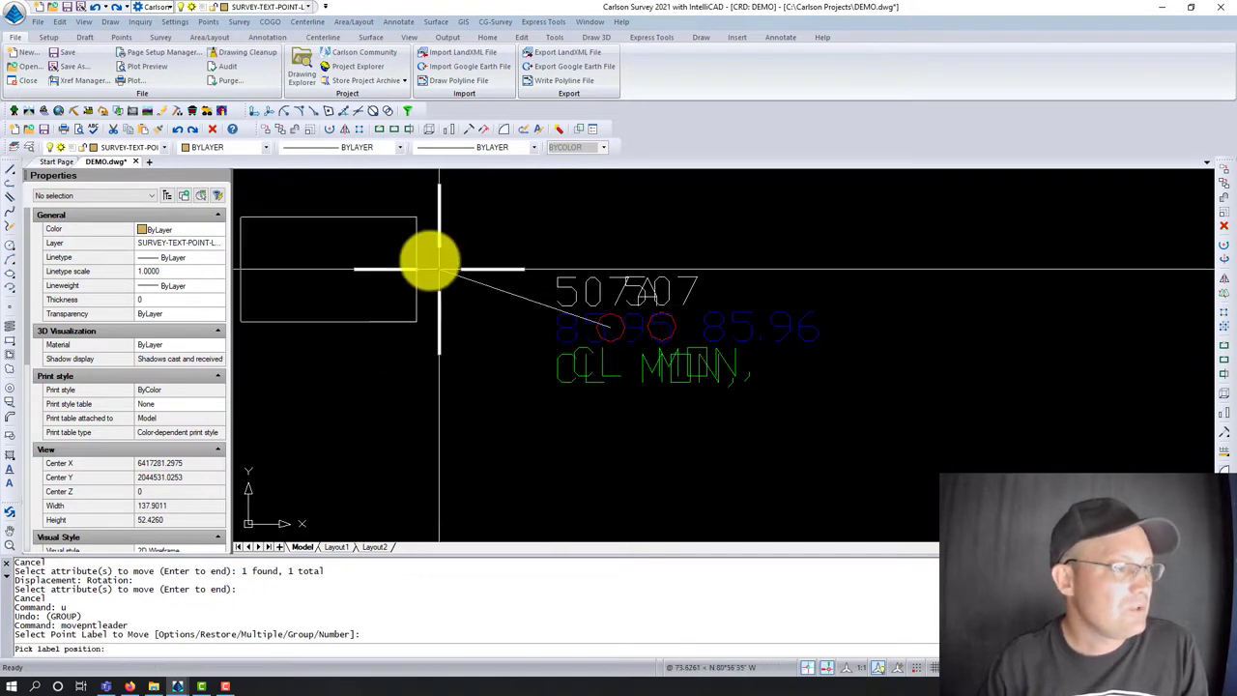
pyautogui.click(480, 250)
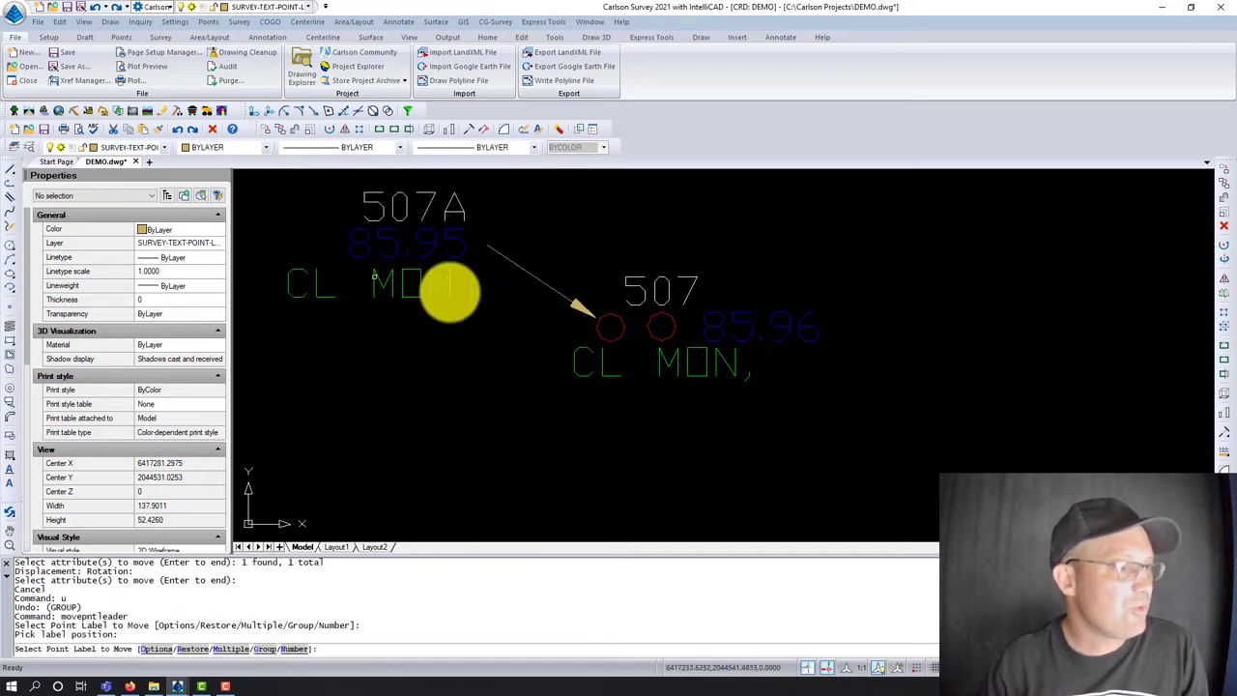
pyautogui.click(690, 287)
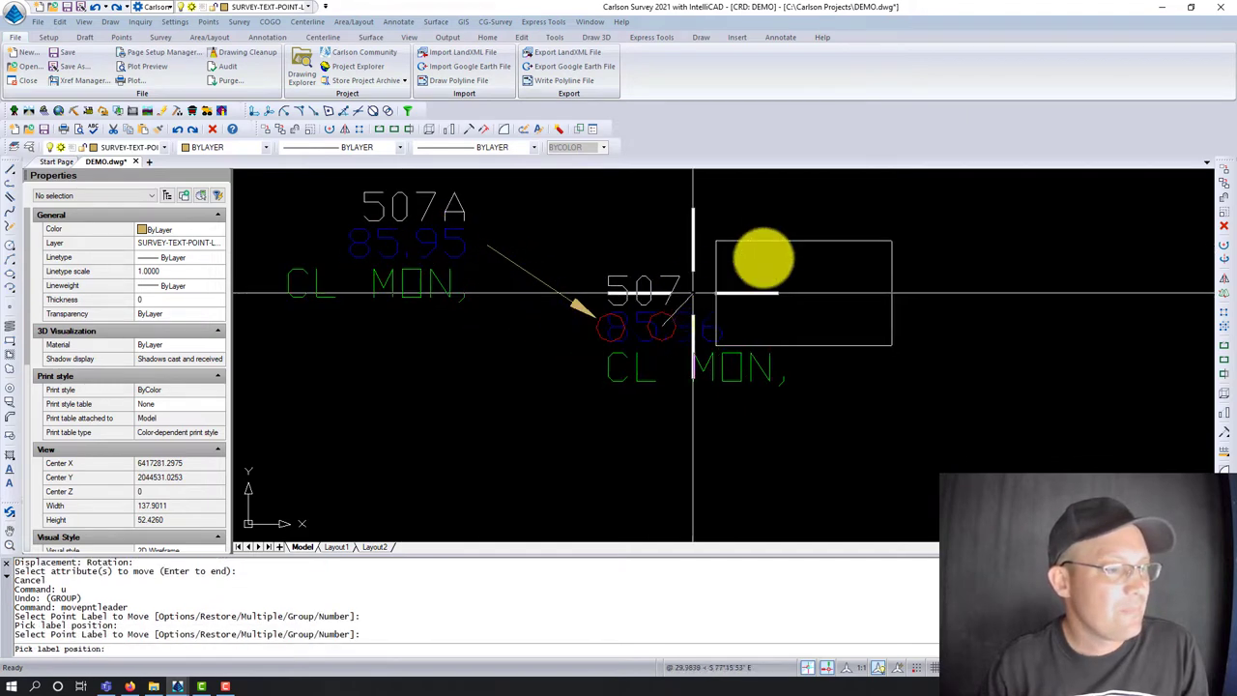
pyautogui.click(826, 251)
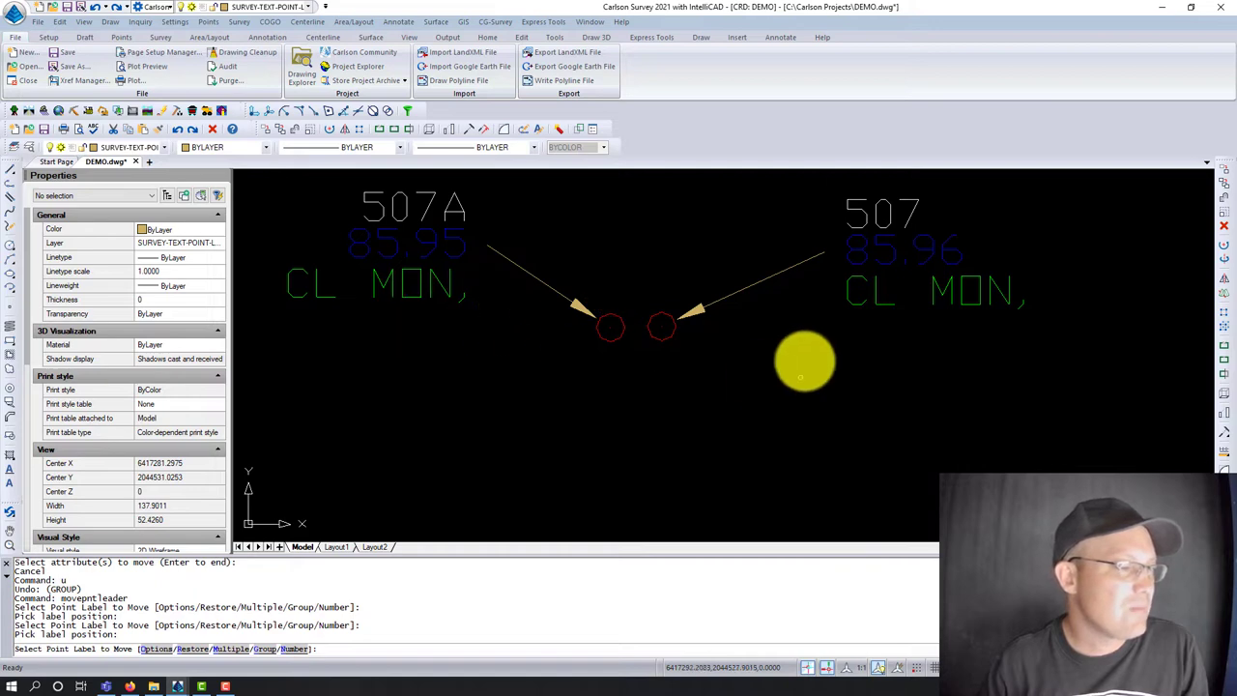
pyautogui.press('Escape')
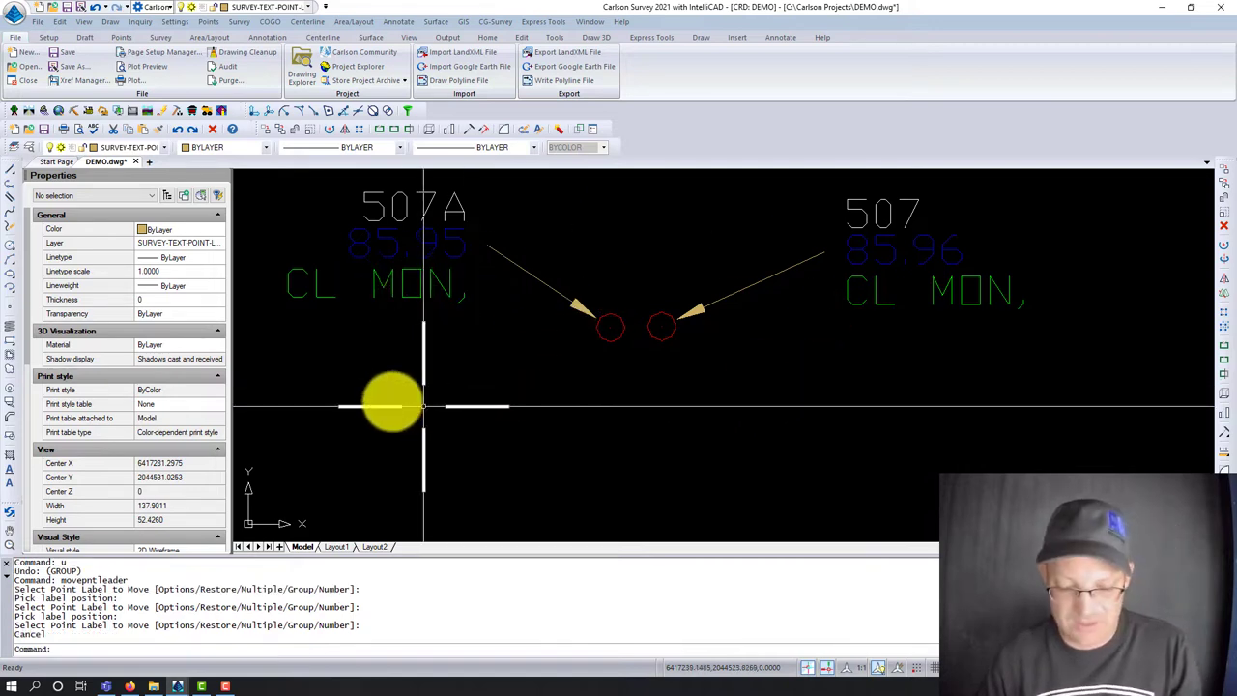
# Enable the horizontal leader tick for Move Point Attributes with Leader and set the tick size scaler to 0.10.
pyautogui.click(208, 23)
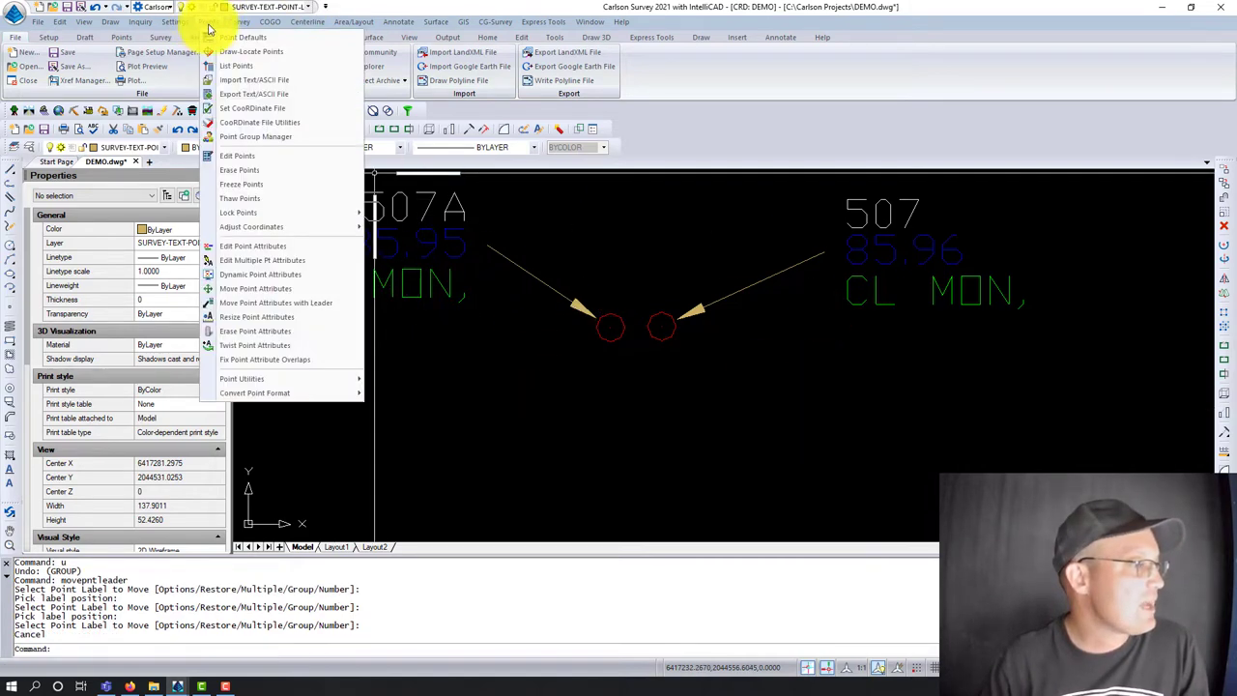
pyautogui.click(278, 303)
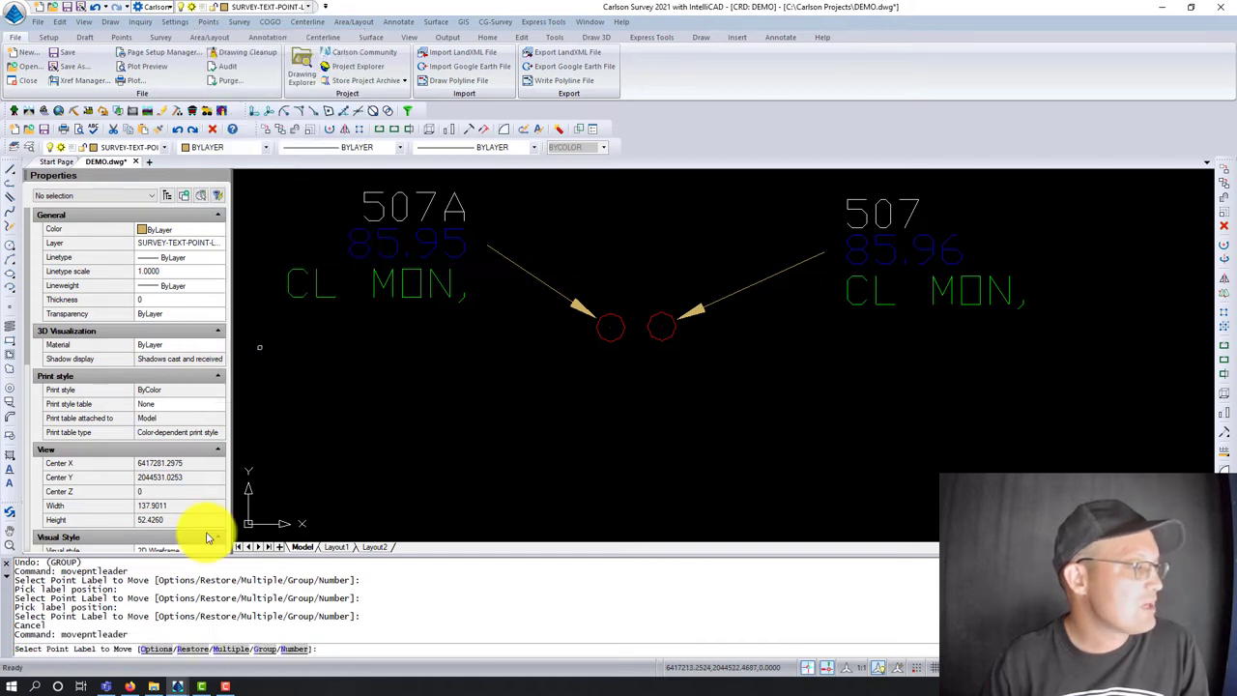
pyautogui.click(155, 650)
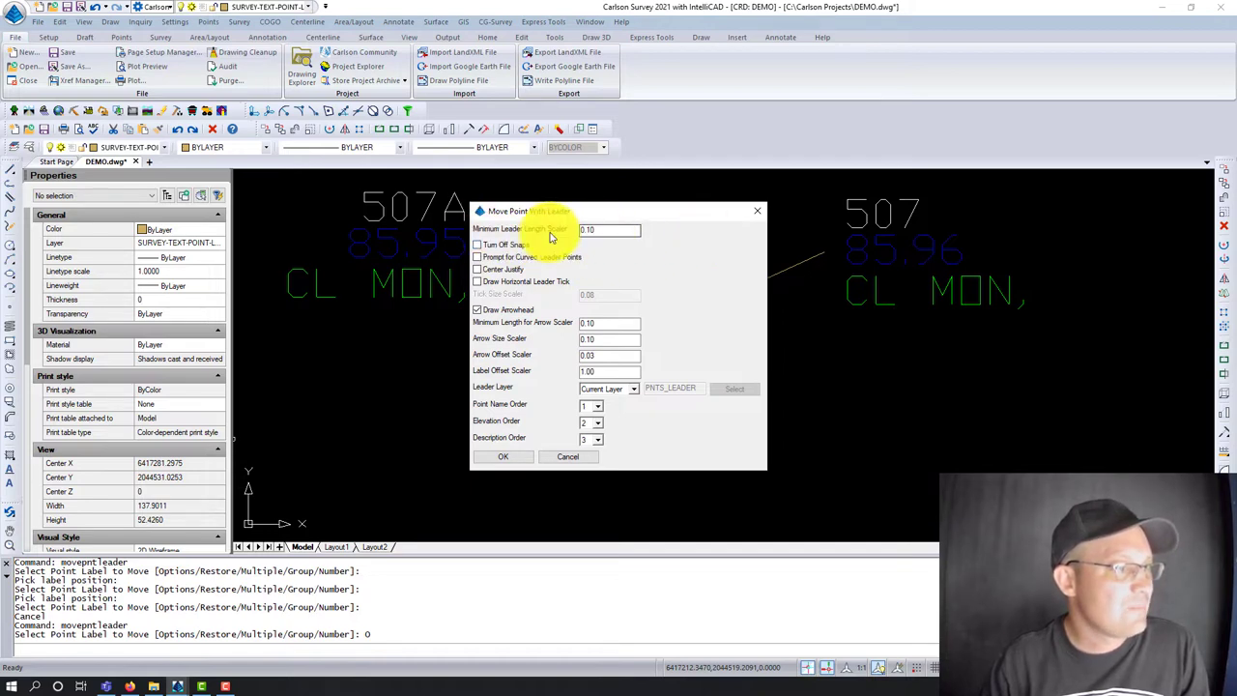
pyautogui.doubleClick(597, 231)
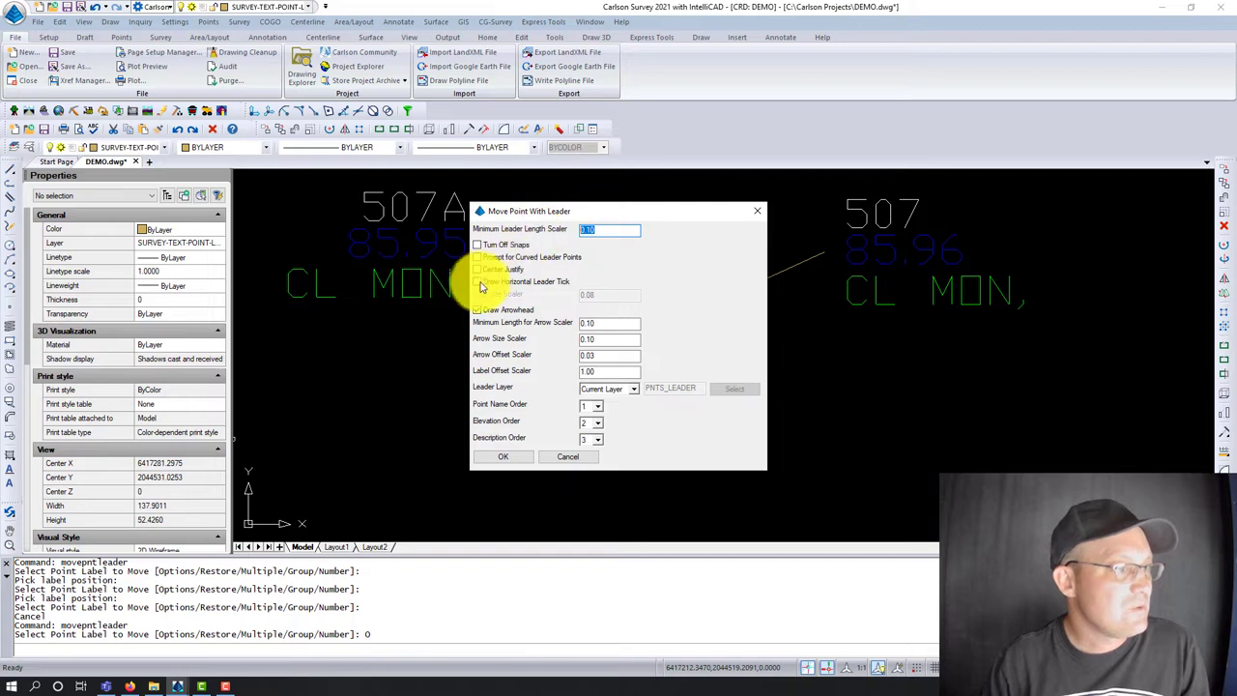
pyautogui.click(476, 283)
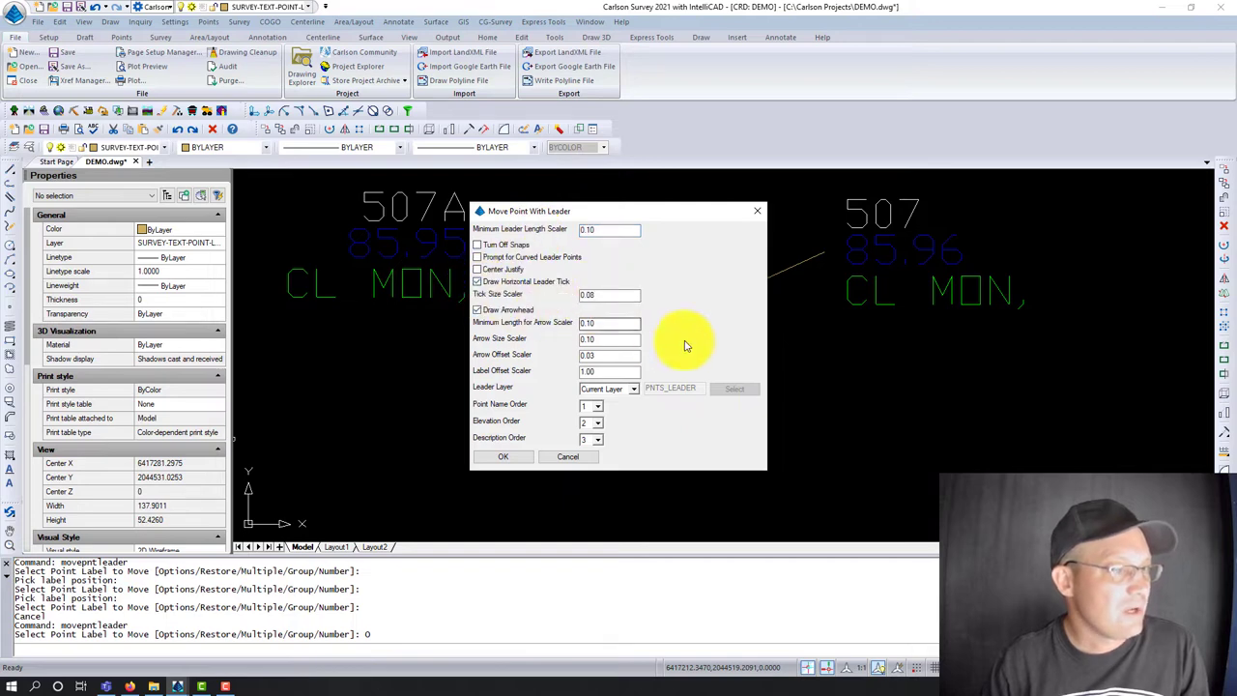
pyautogui.doubleClick(605, 295)
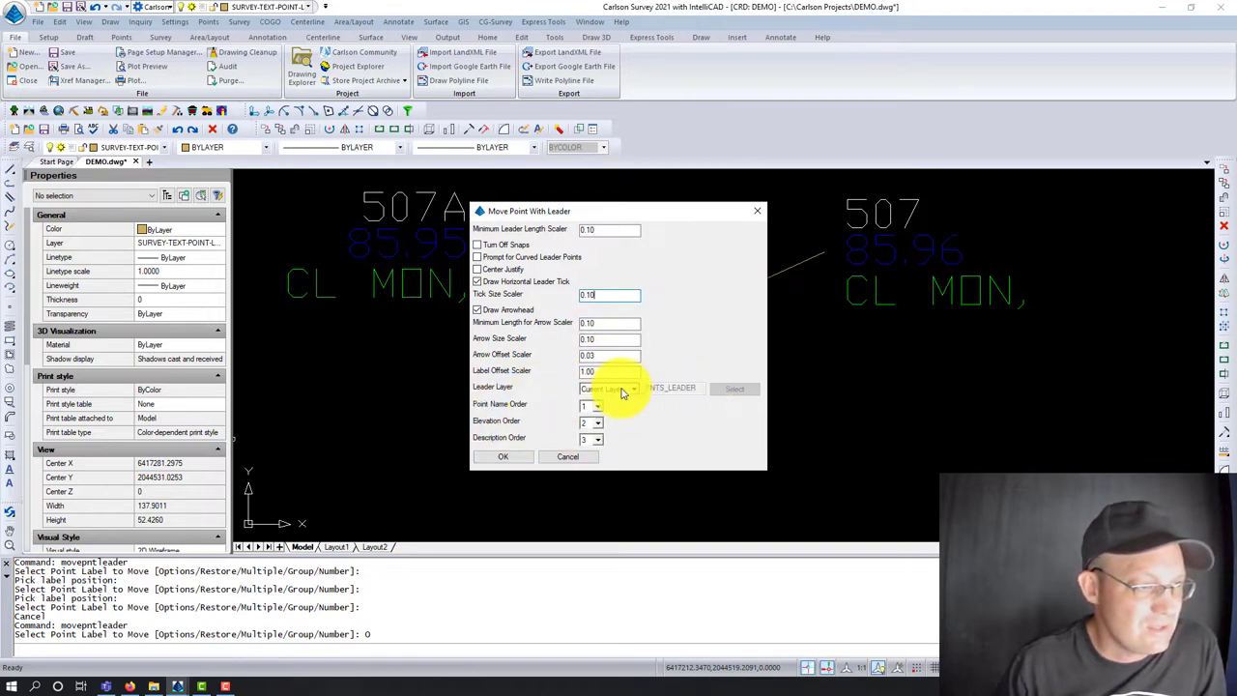
pyautogui.click(519, 461)
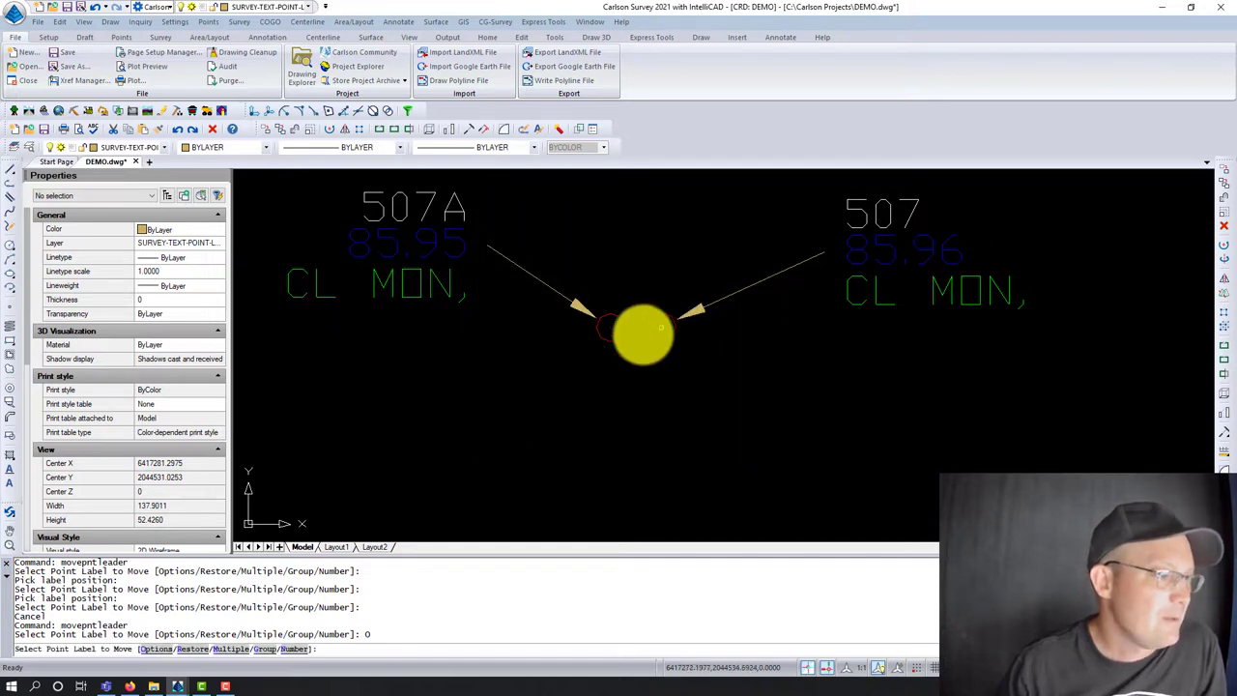
# Reposition the 507A label and its leader to the lower left of its point.
pyautogui.click(437, 292)
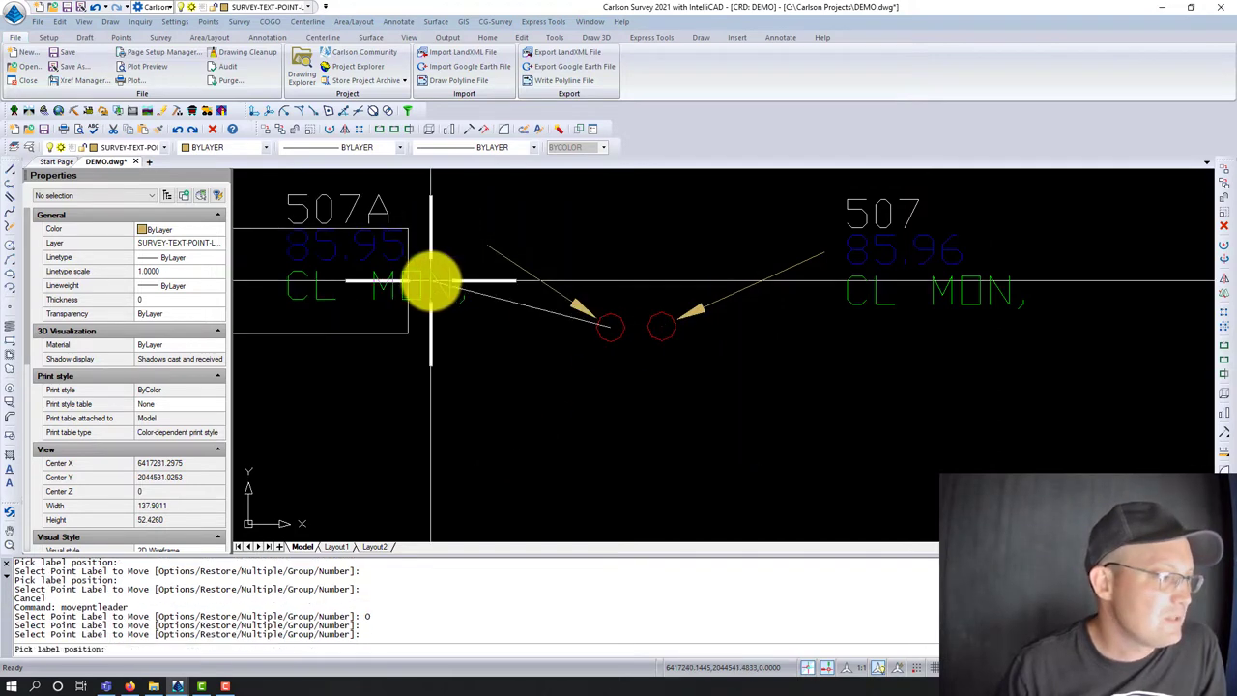
pyautogui.click(455, 387)
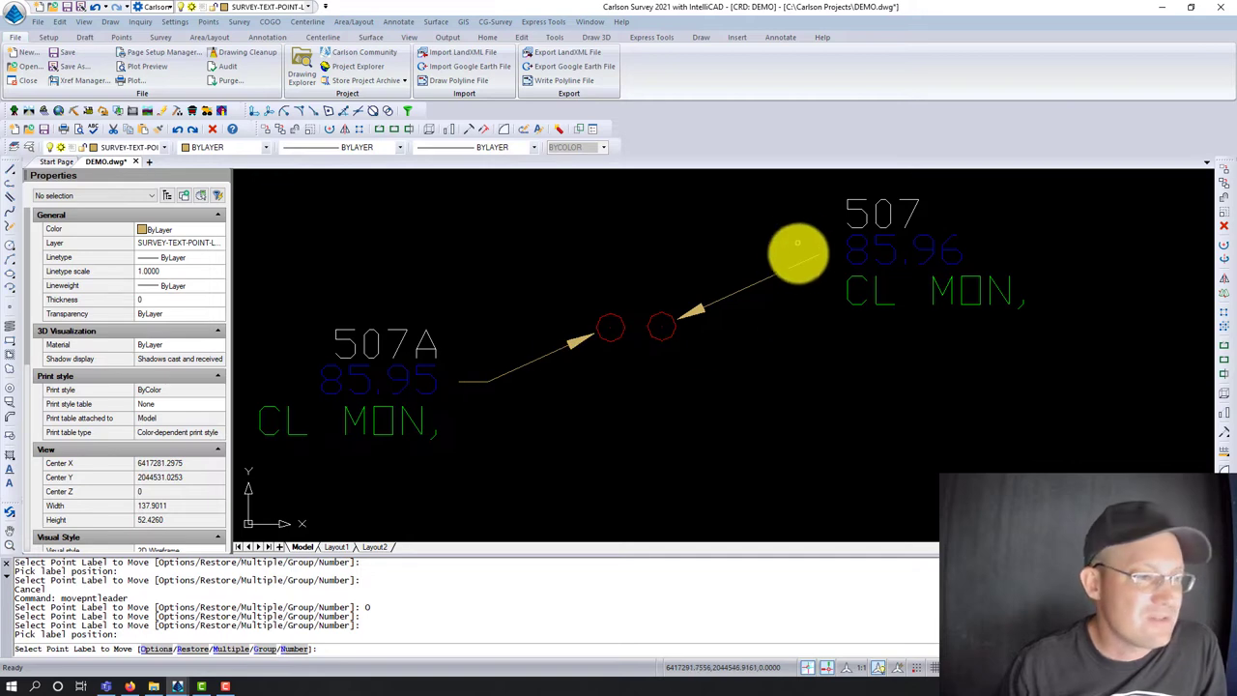
# Reposition the 507 label and its leader to the lower right of its point.
pyautogui.click(845, 249)
pyautogui.click(859, 263)
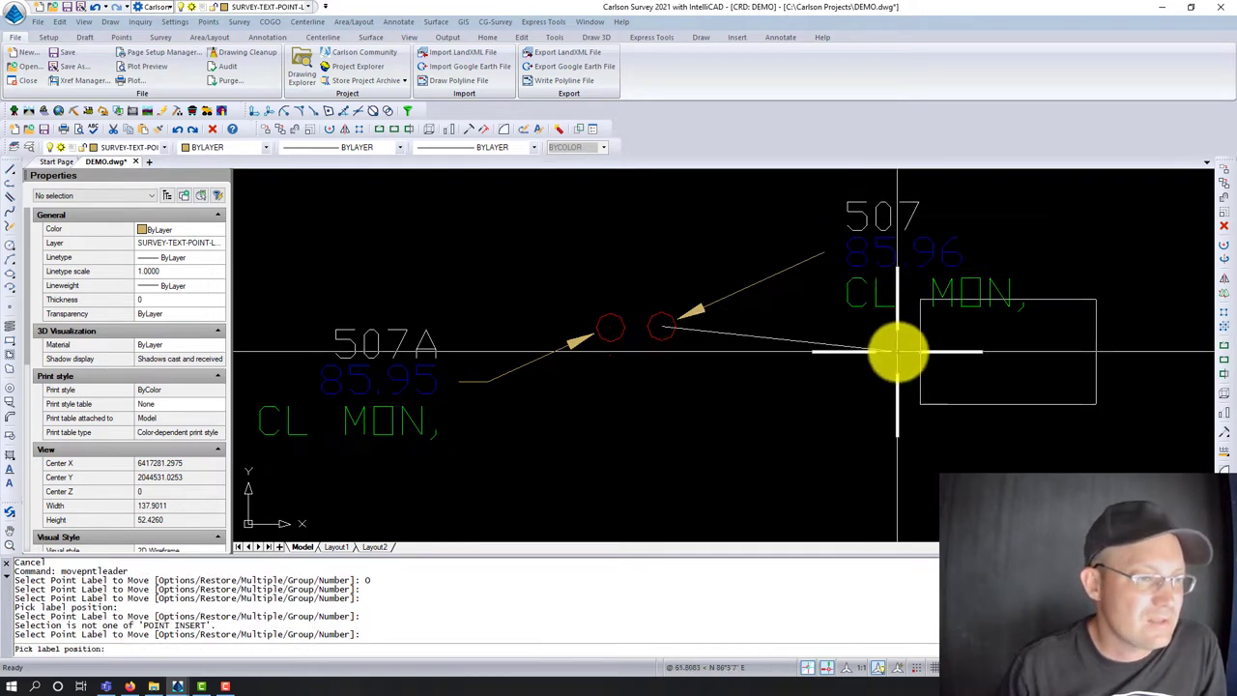
pyautogui.click(895, 343)
pyautogui.scroll(-4, 802, 348)
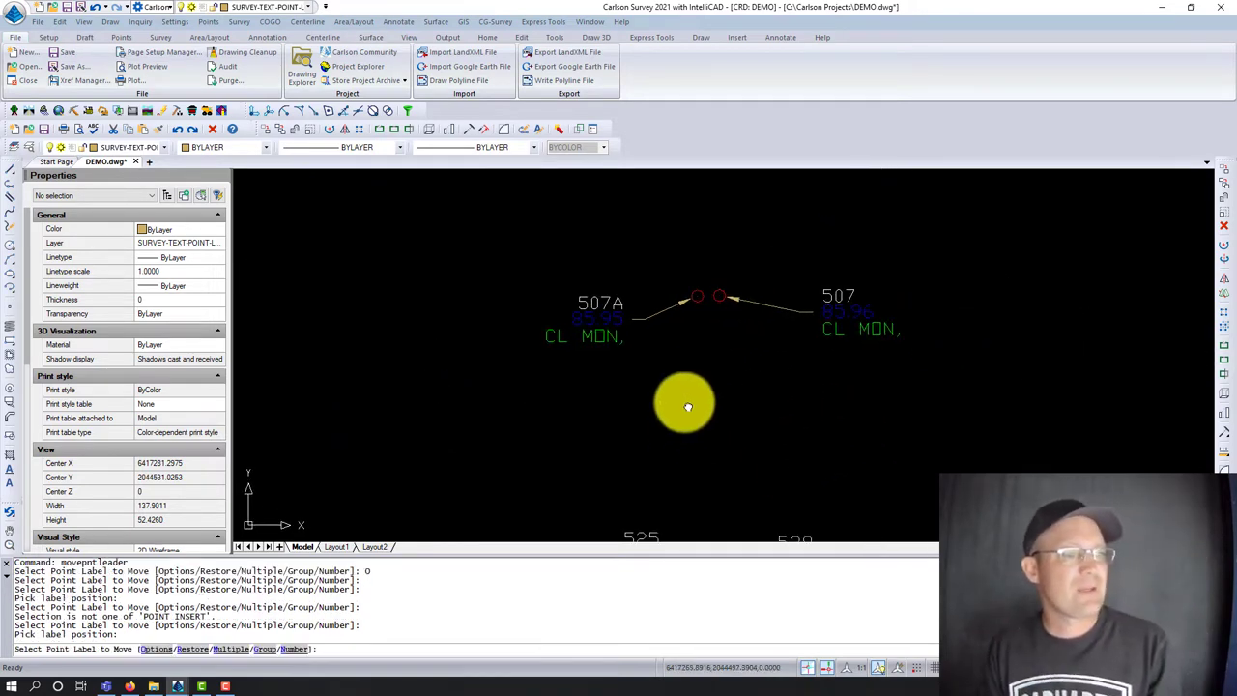
pyautogui.scroll(-2, 723, 387)
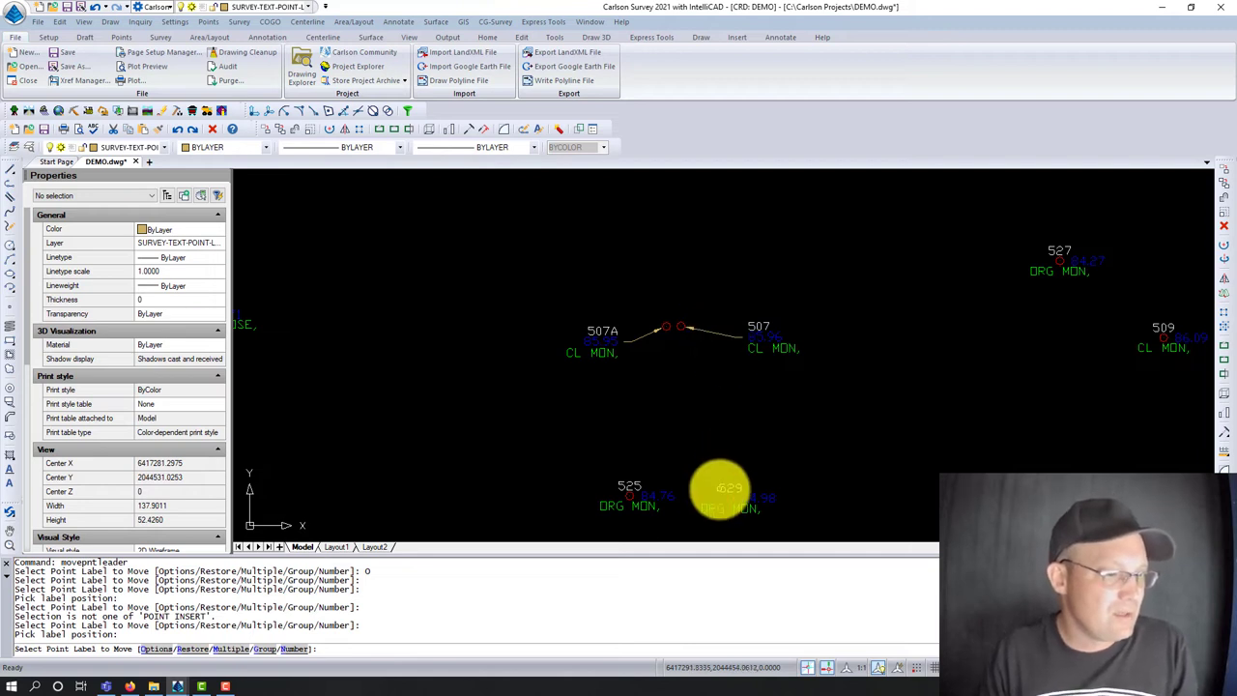
# Move the 529 label to the upper left of its point with a leader and end the command.
pyautogui.click(720, 490)
pyautogui.click(690, 415)
pyautogui.press('Escape')
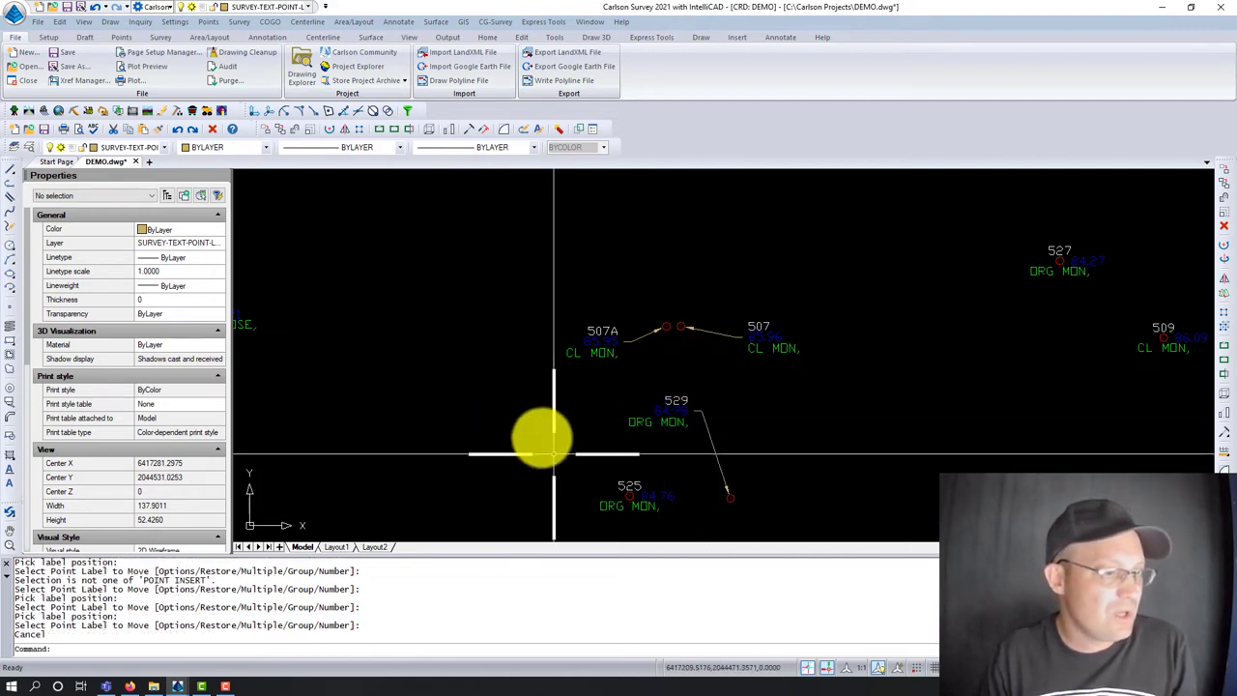
pyautogui.press('Escape')
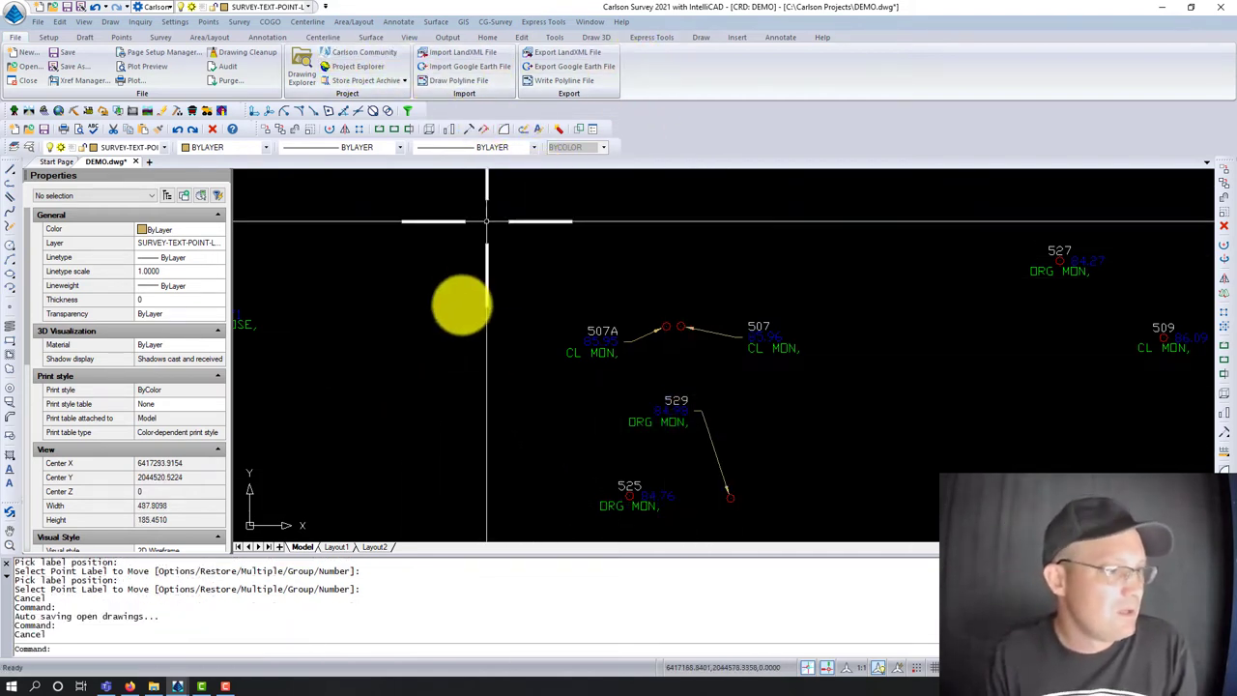
# Twist all attributes of the western group of points to azimuth 45, selecting the points on screen with a window.
pyautogui.scroll(-5, 462, 306)
pyautogui.press('Escape')
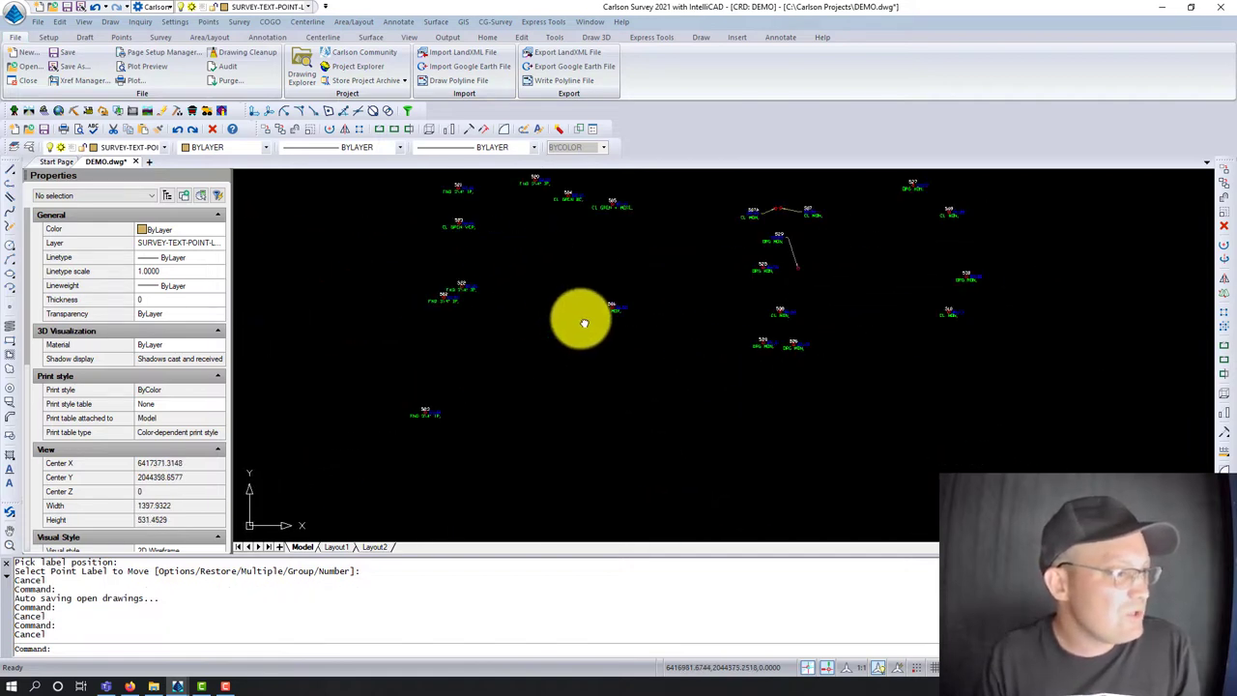
pyautogui.moveTo(584, 323); pyautogui.dragTo(580, 378, button='middle')
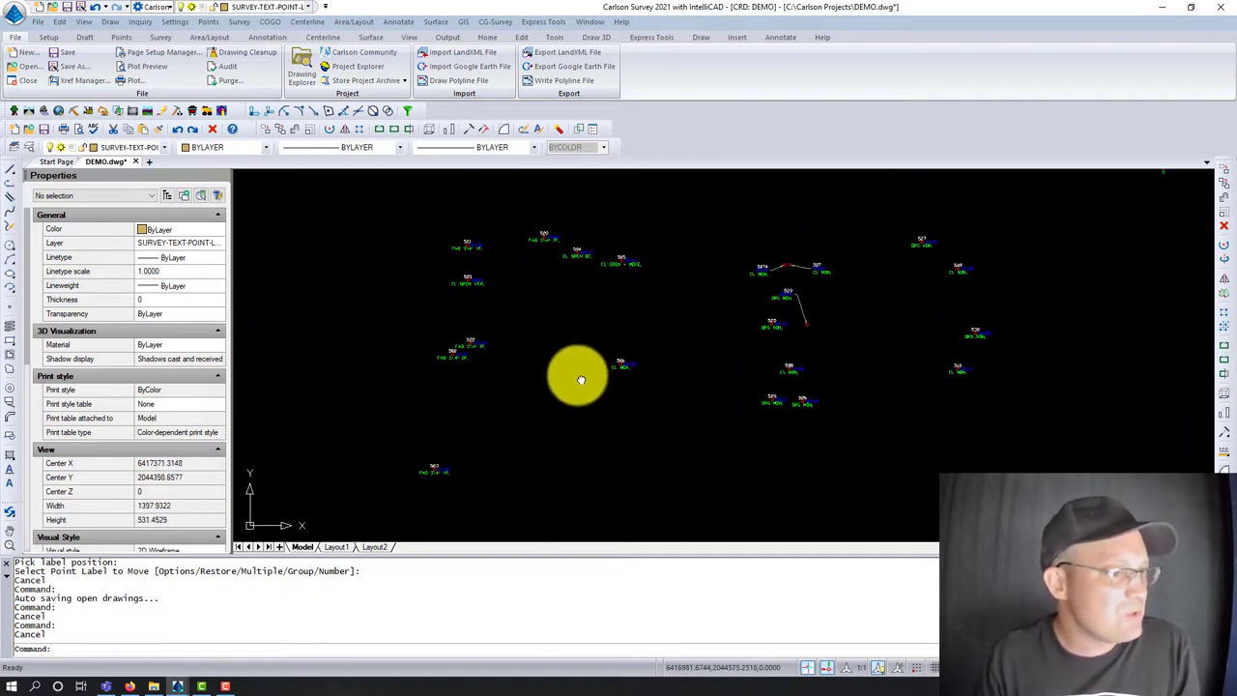
pyautogui.click(208, 21)
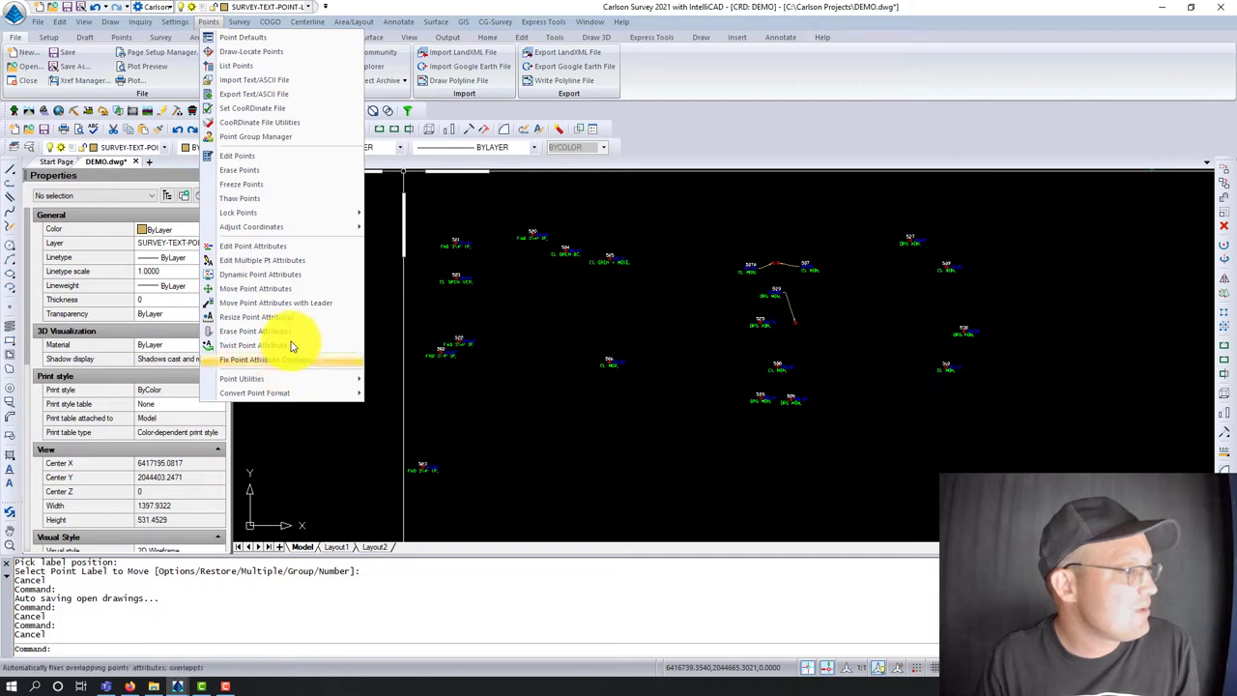
pyautogui.click(261, 348)
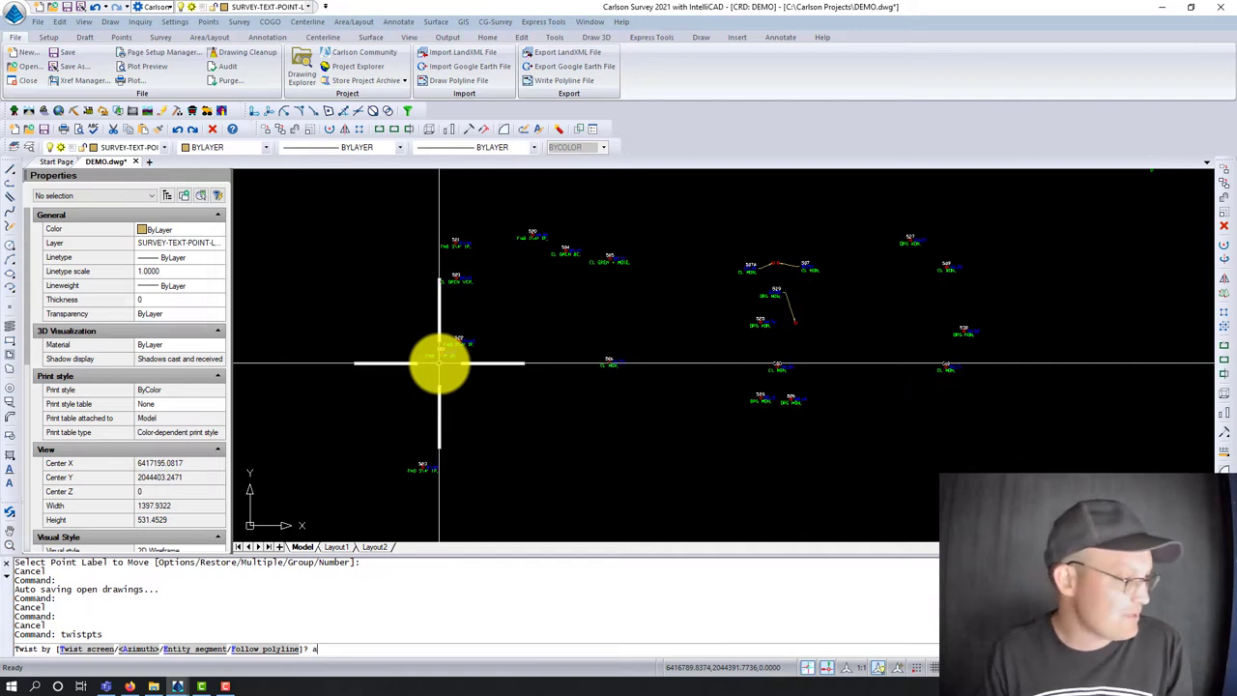
pyautogui.write('a')
pyautogui.press('Return')
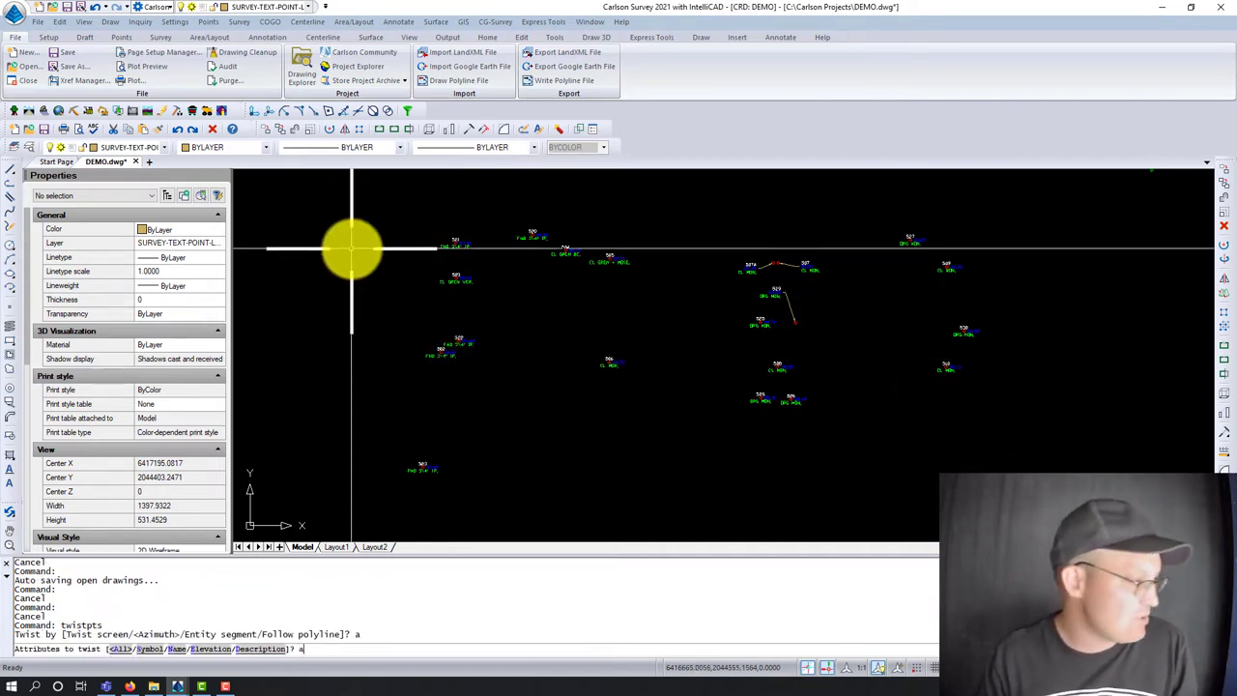
pyautogui.write('a')
pyautogui.press('Return')
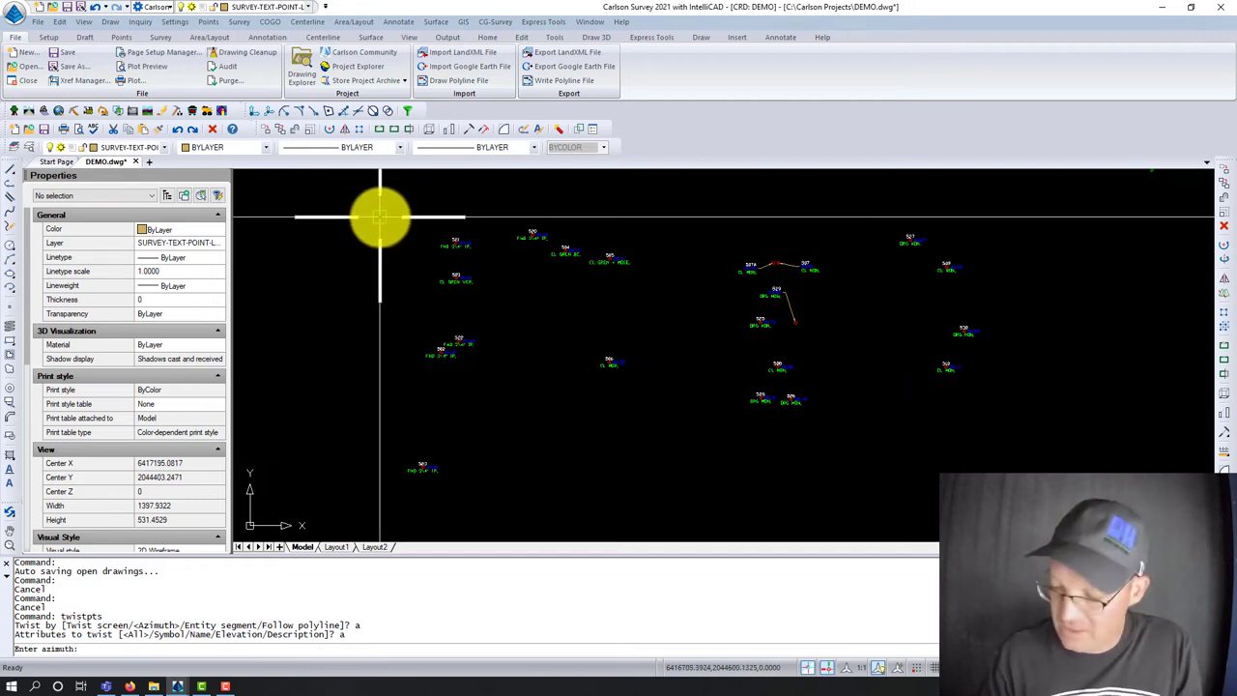
pyautogui.write('45')
pyautogui.press('Return')
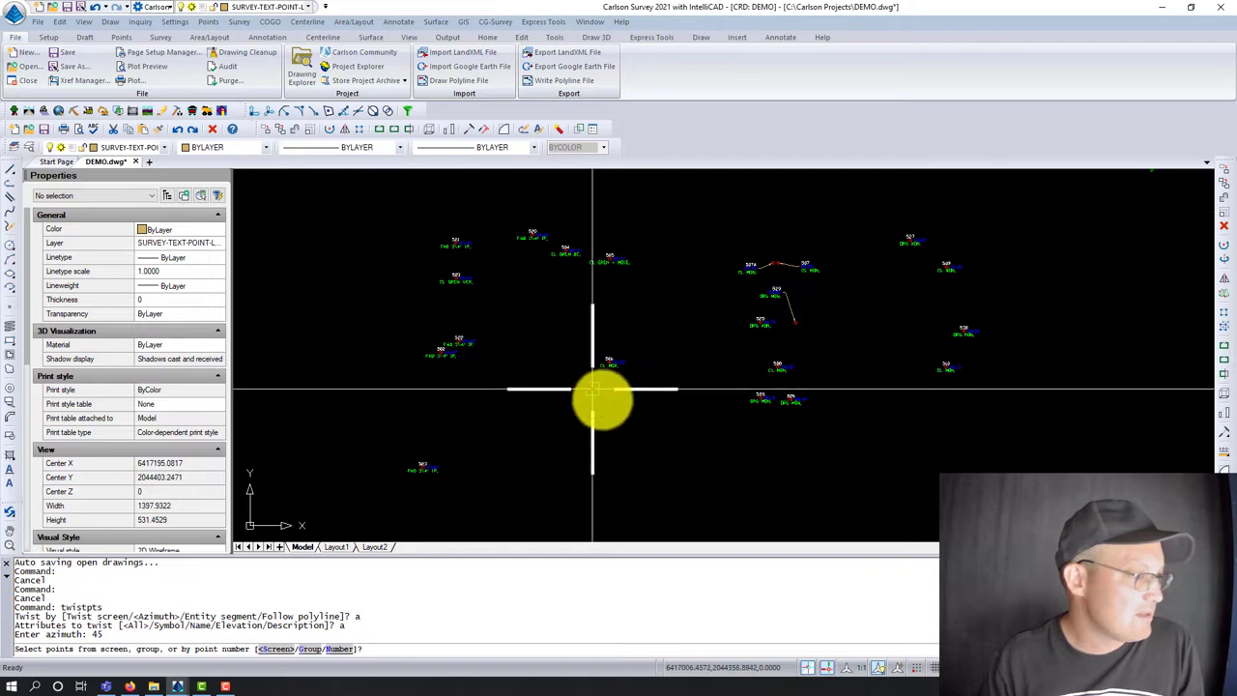
pyautogui.write('s')
pyautogui.press('Return')
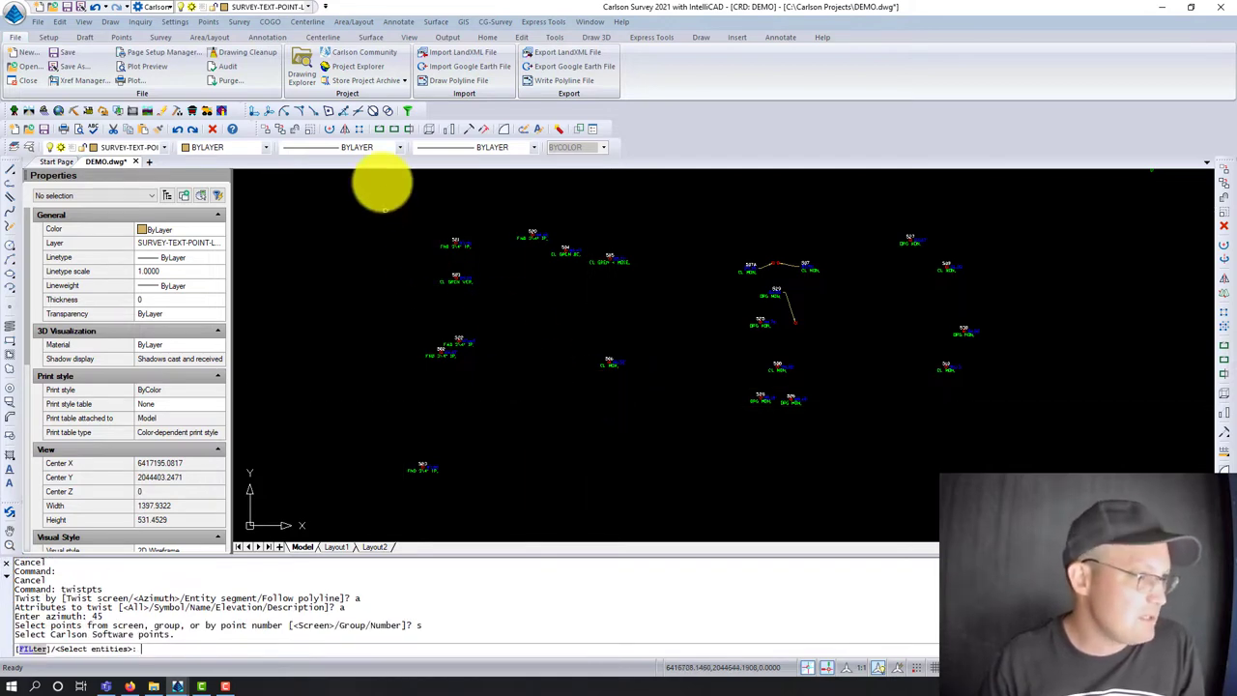
pyautogui.click(381, 180)
pyautogui.click(649, 400)
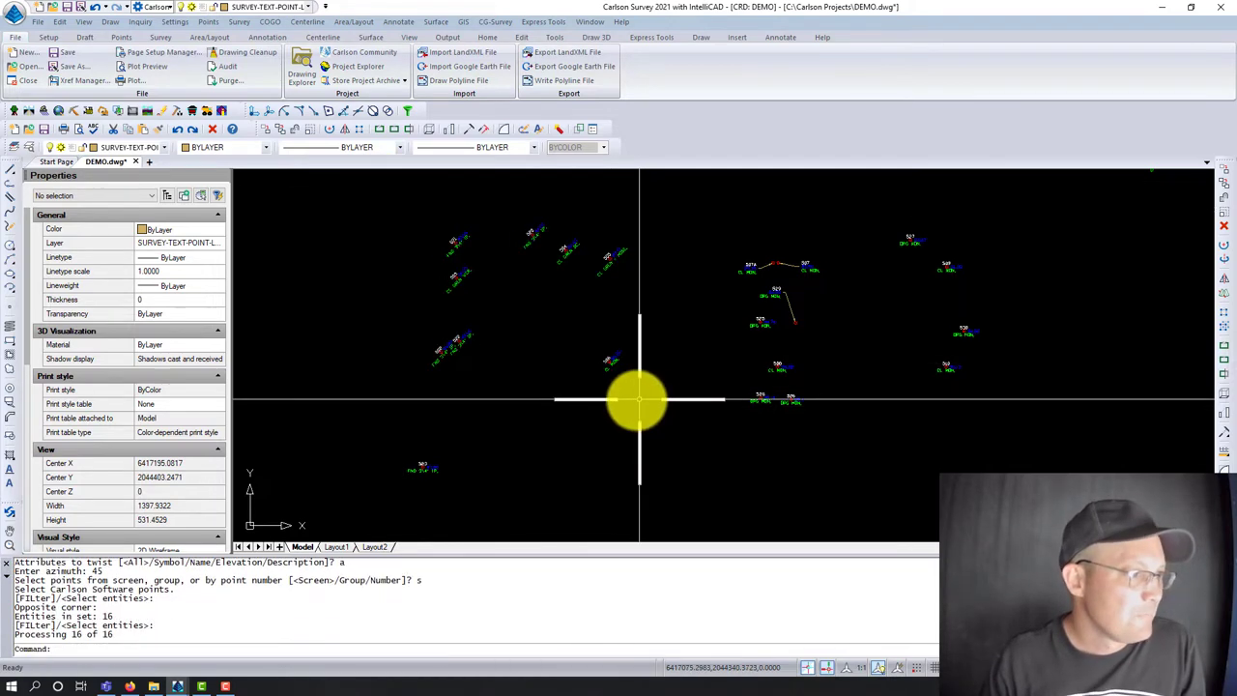
# Inspect the twisted labels of the western points up close and compare them with the untwisted labels to the east.
pyautogui.scroll(1, 616, 185)
pyautogui.scroll(3, 472, 361)
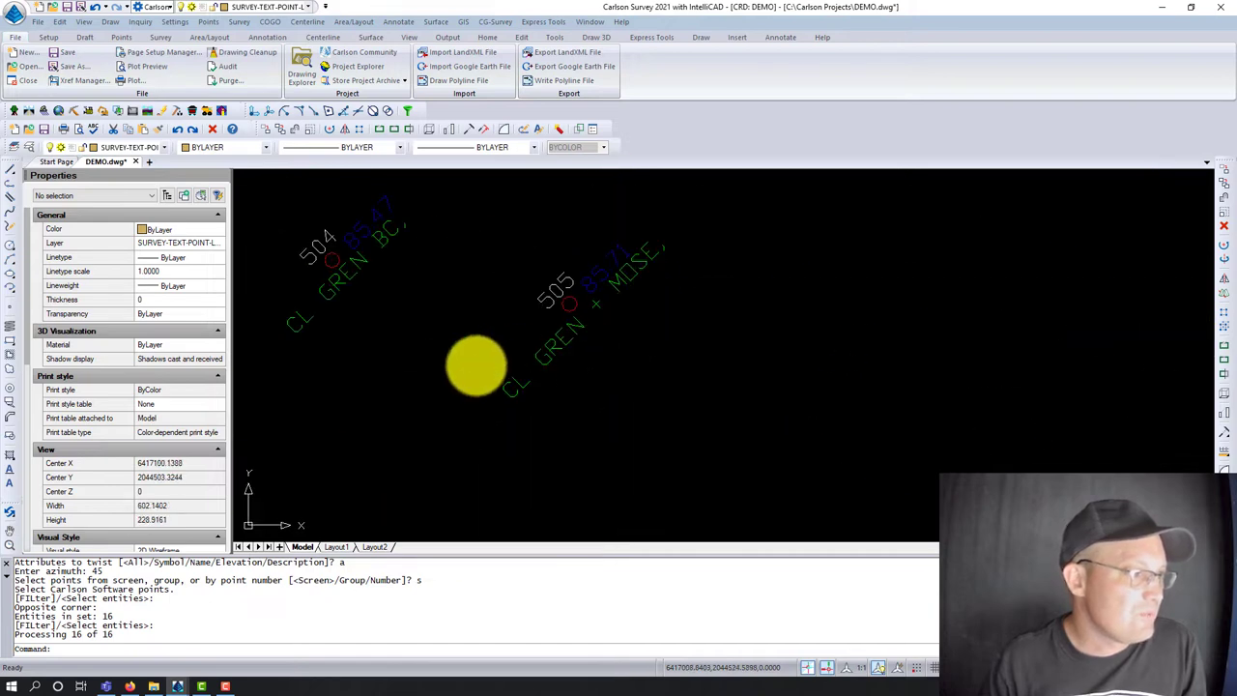
pyautogui.scroll(-3, 428, 406)
pyautogui.scroll(2, 750, 426)
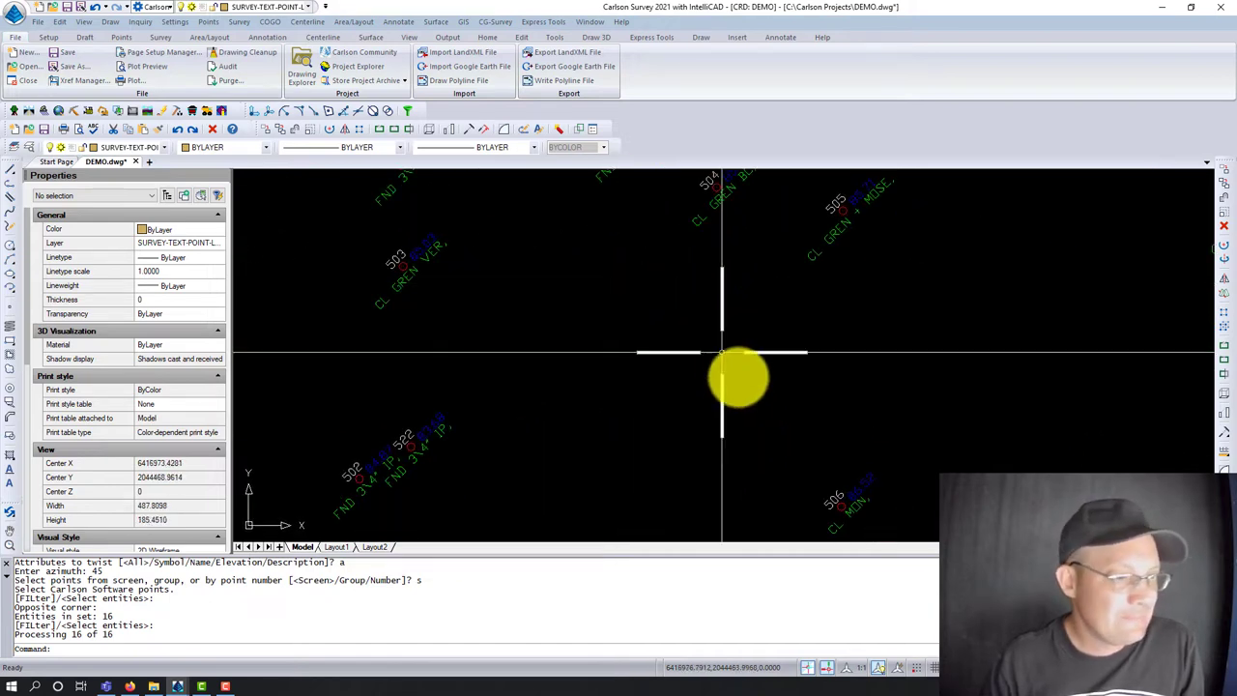
pyautogui.scroll(-3, 906, 415)
pyautogui.moveTo(906, 415); pyautogui.dragTo(715, 395, button='middle')
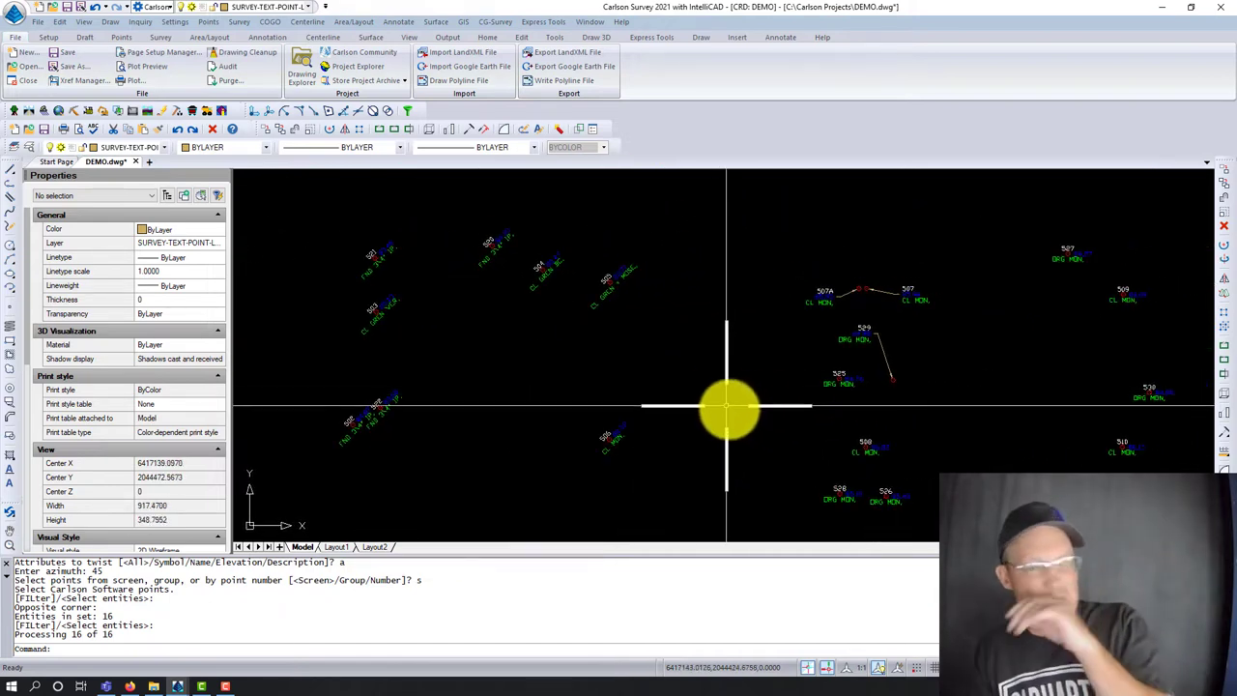
# Erase all points, labels and leaders from the drawing.
pyautogui.scroll(-5, 651, 296)
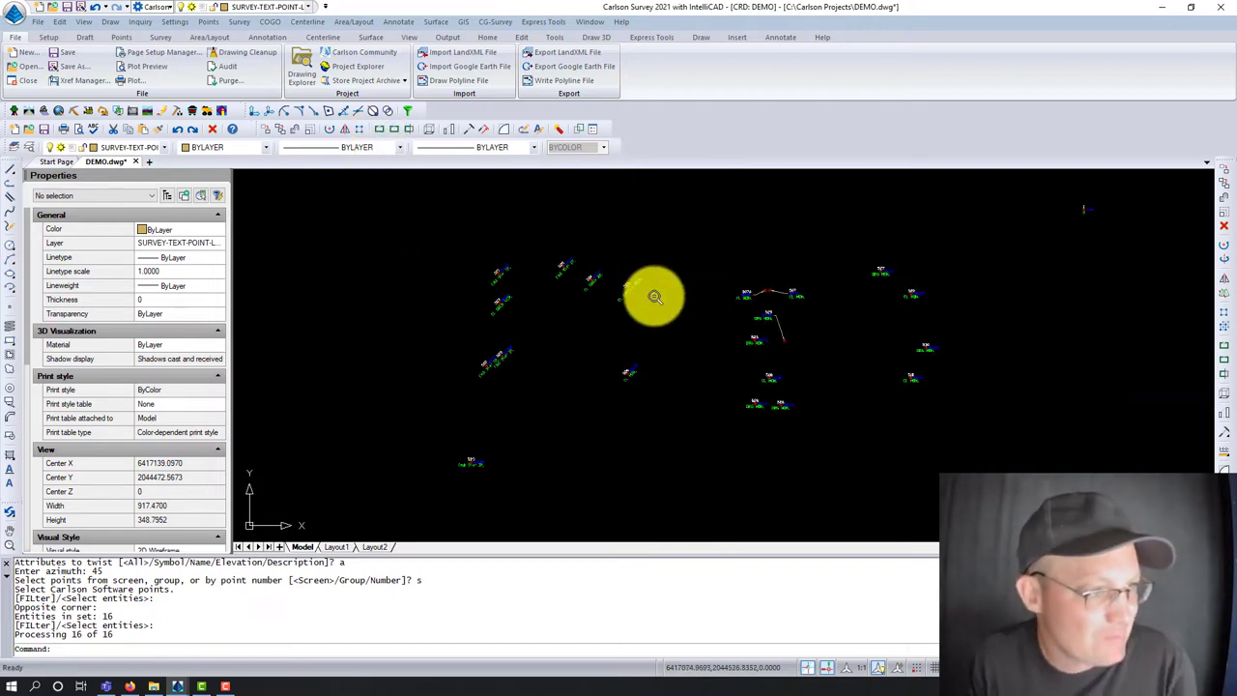
pyautogui.click(499, 253)
pyautogui.click(861, 456)
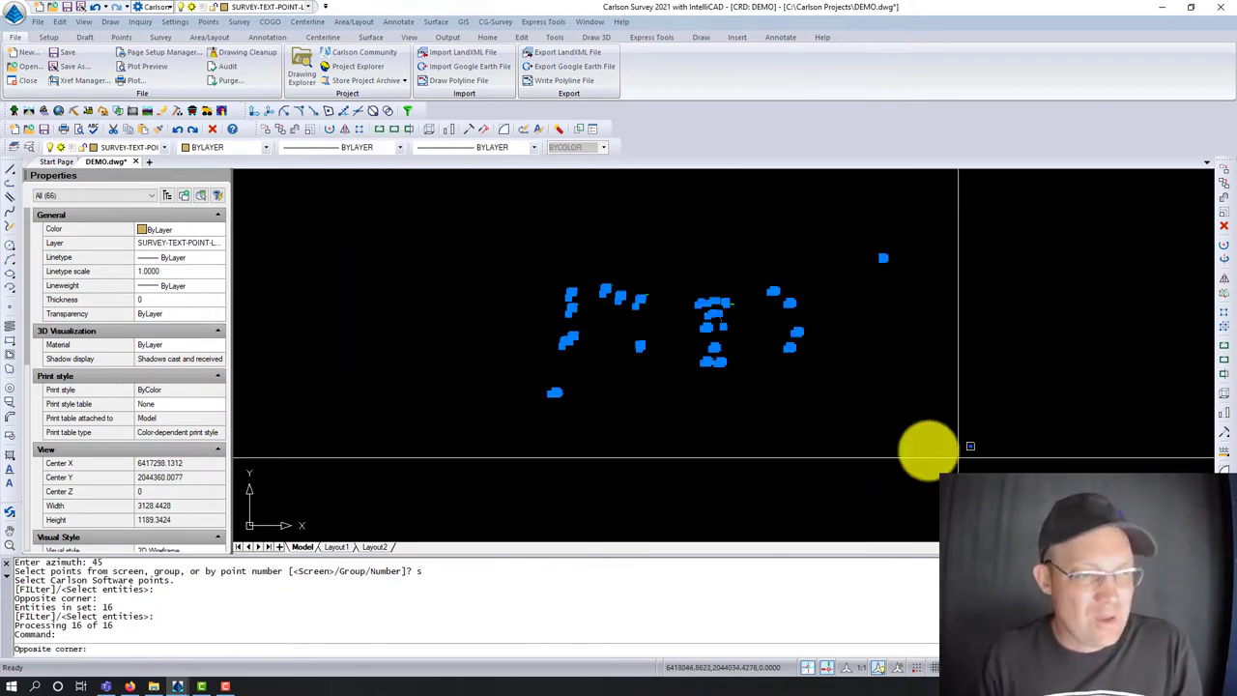
pyautogui.press('Delete')
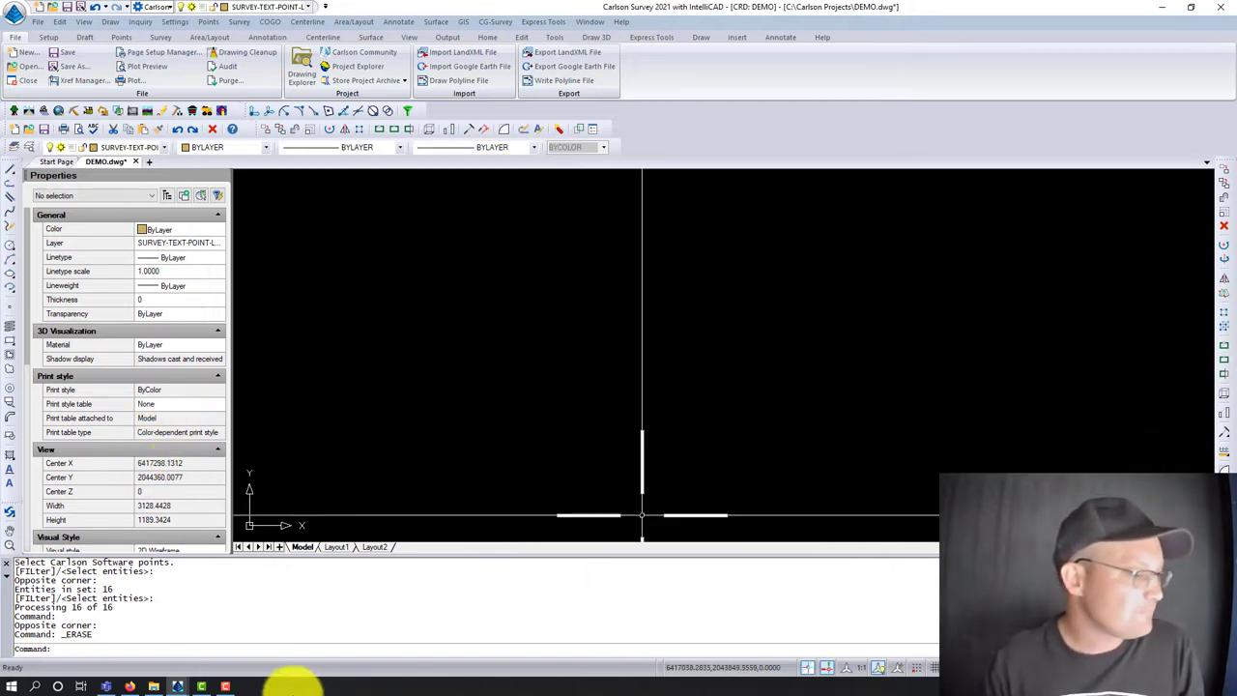
# Switch to File Explorer, open 028_m_071.pdf and examine the centerline bearings, distances and curve along Burgundy Way and Grenache Avenue.
pyautogui.click(154, 687)
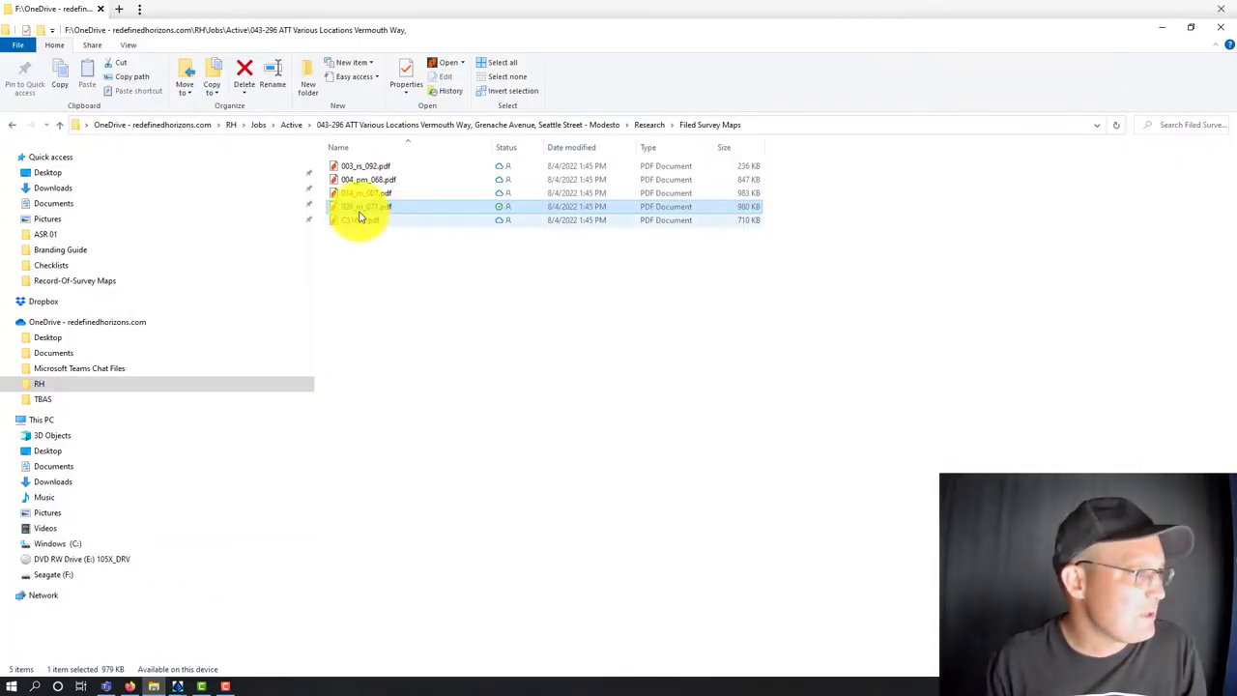
pyautogui.doubleClick(357, 209)
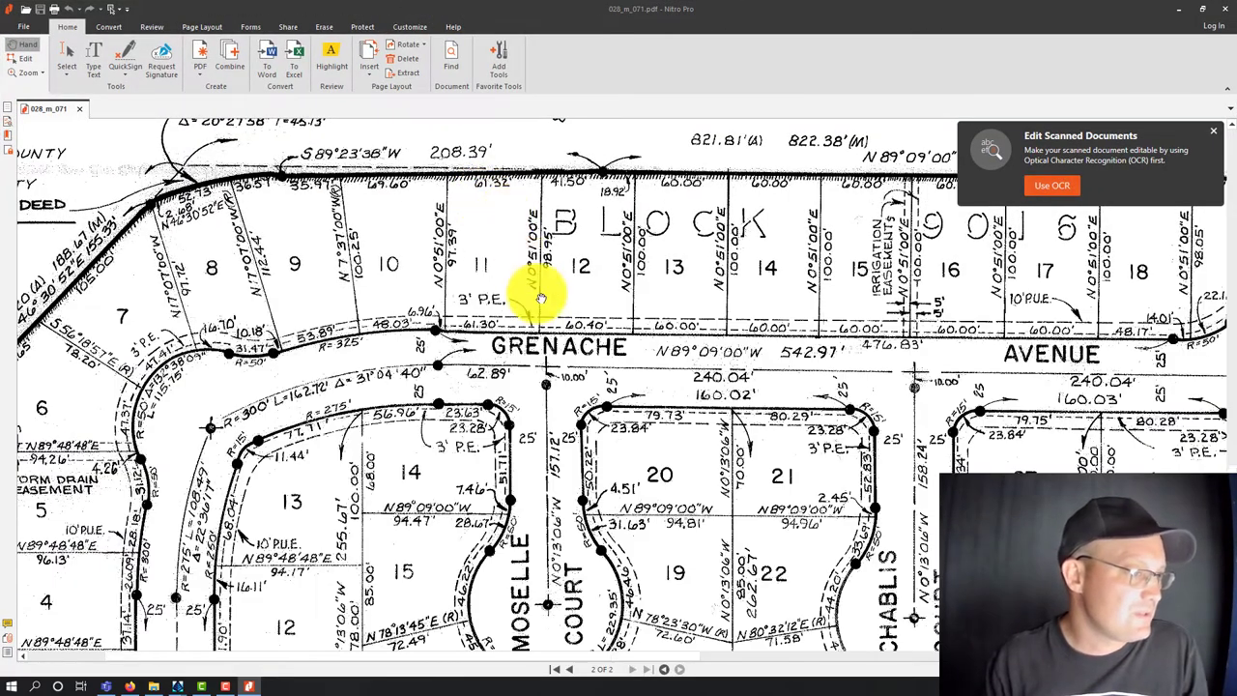
pyautogui.keyDown('ctrl'); pyautogui.scroll(-2, 558, 396); pyautogui.keyUp('ctrl')
pyautogui.keyDown('ctrl'); pyautogui.scroll(2, 516, 447); pyautogui.keyUp('ctrl')
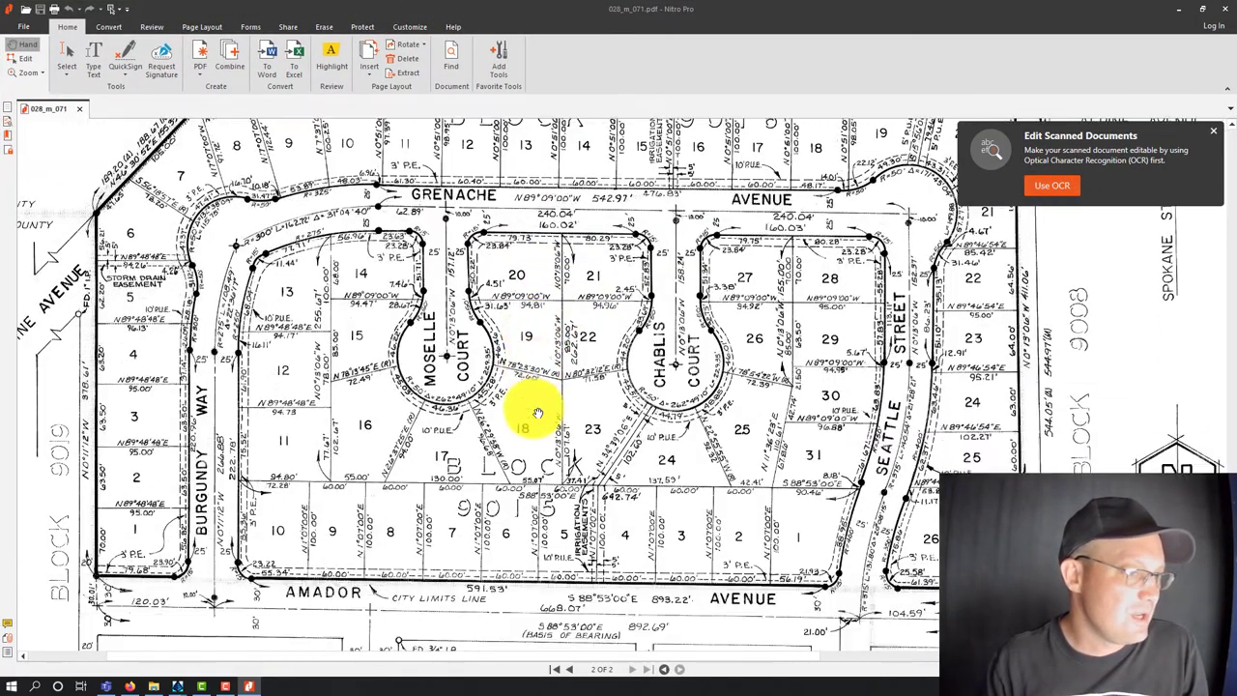
pyautogui.scroll(-1, 532, 409)
pyautogui.moveTo(447, 425); pyautogui.dragTo(578, 458)
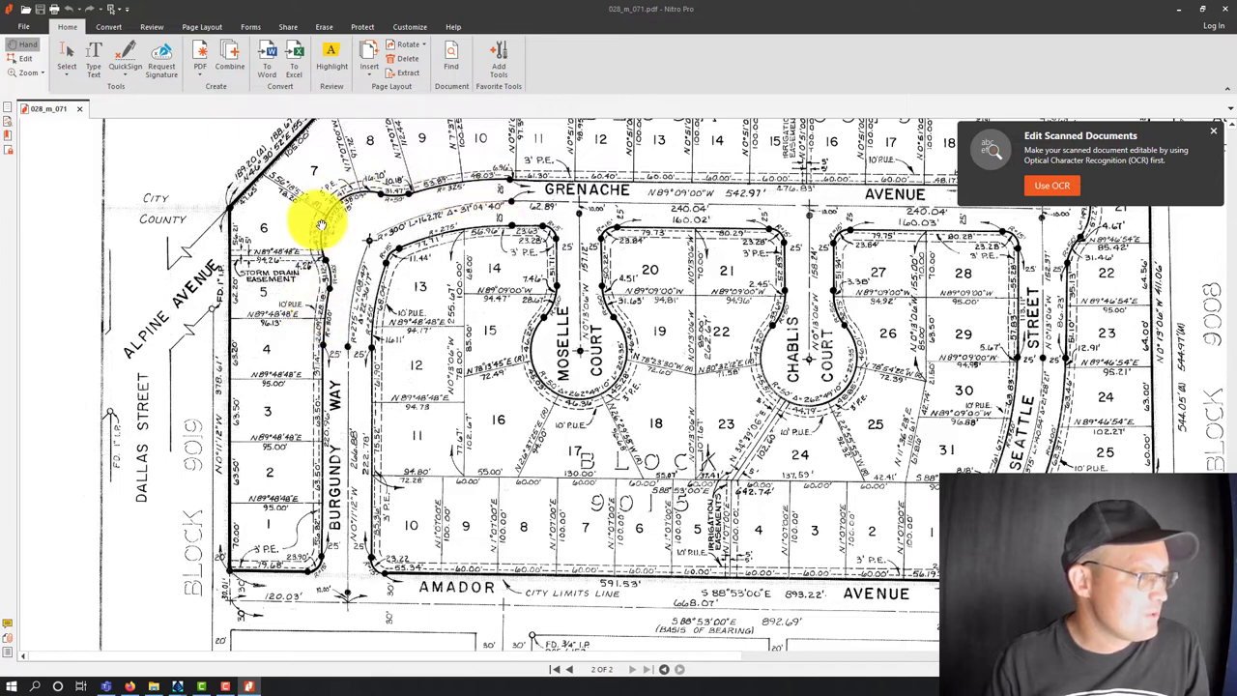
pyautogui.scroll(1, 425, 289)
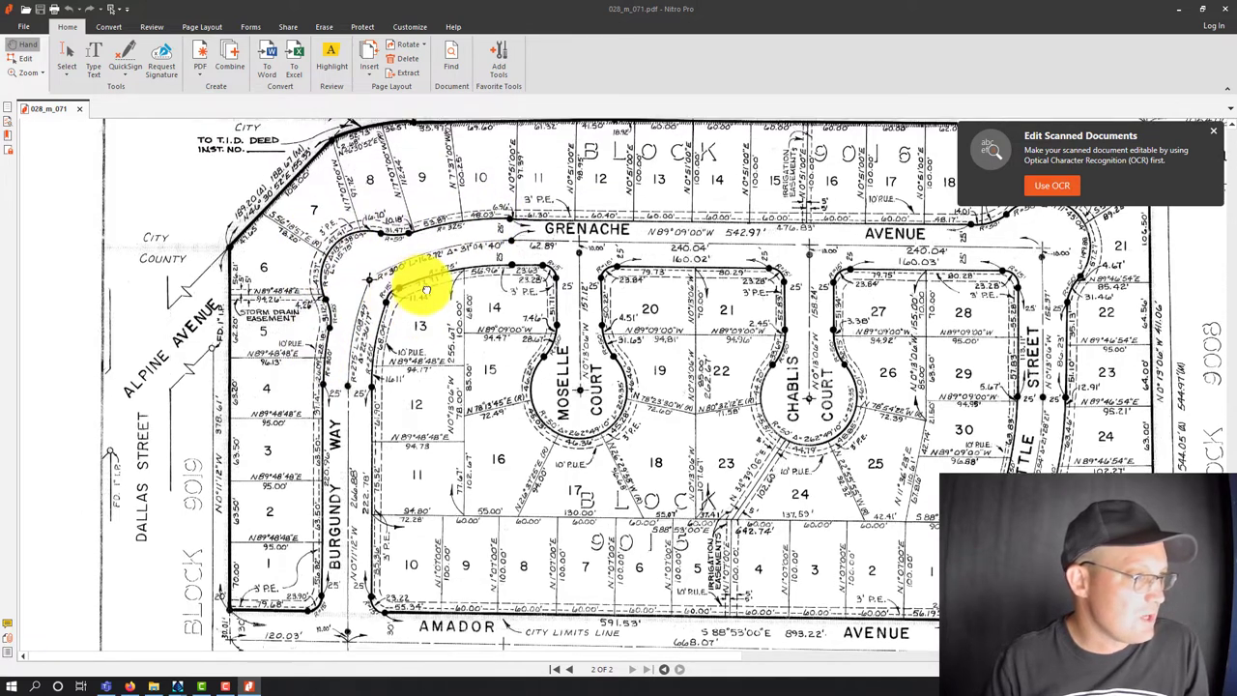
pyautogui.scroll(1, 428, 295)
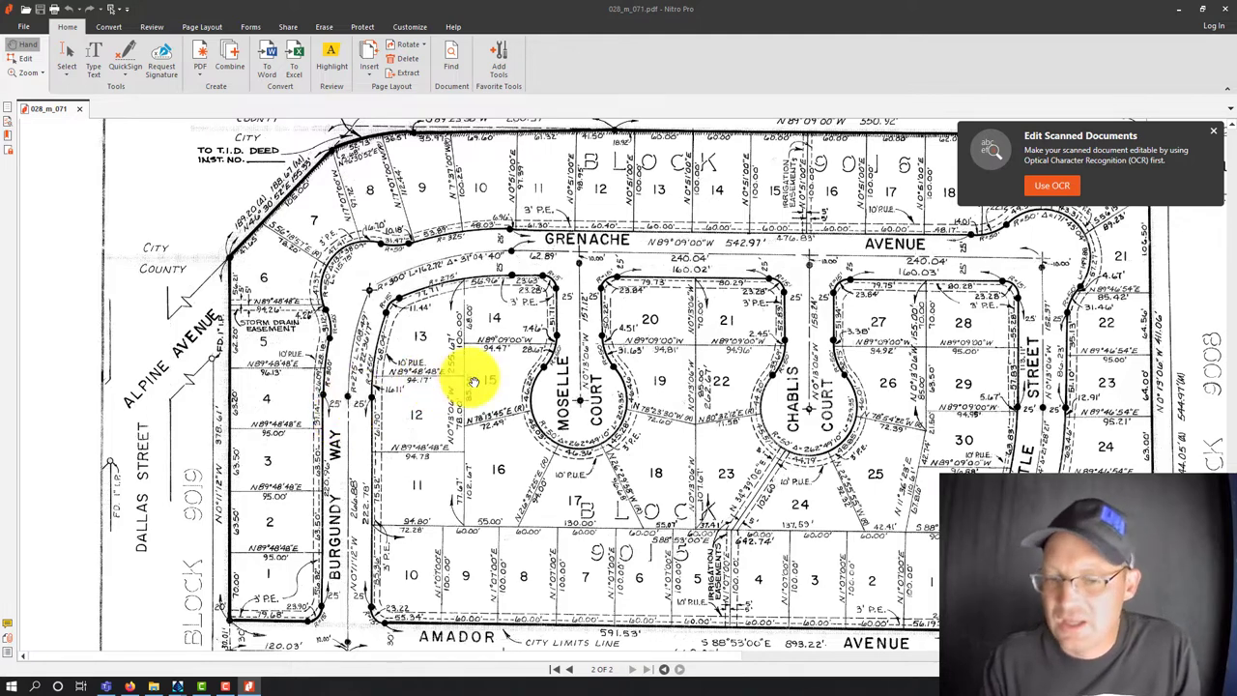
# Minimize the survey map PDF and switch back to the DEMO.dwg drawing in Carlson Survey.
pyautogui.doubleClick(571, 13)
pyautogui.click(1179, 9)
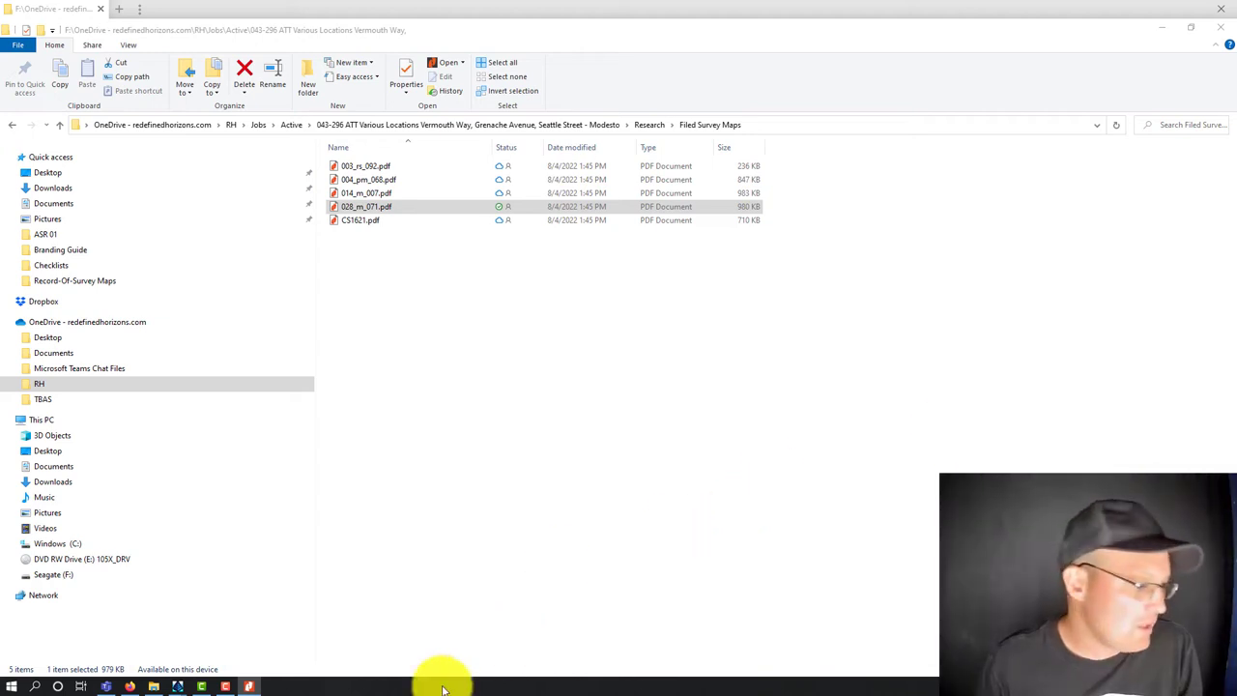
pyautogui.moveTo(177, 684)
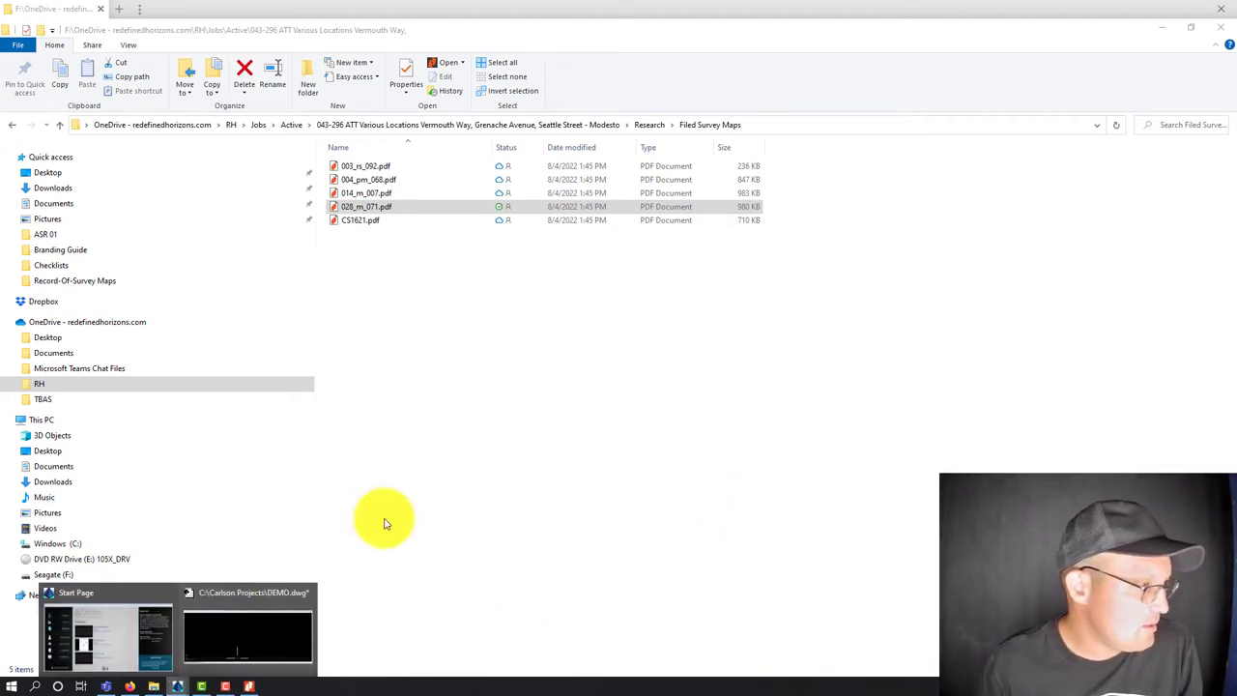
pyautogui.click(253, 630)
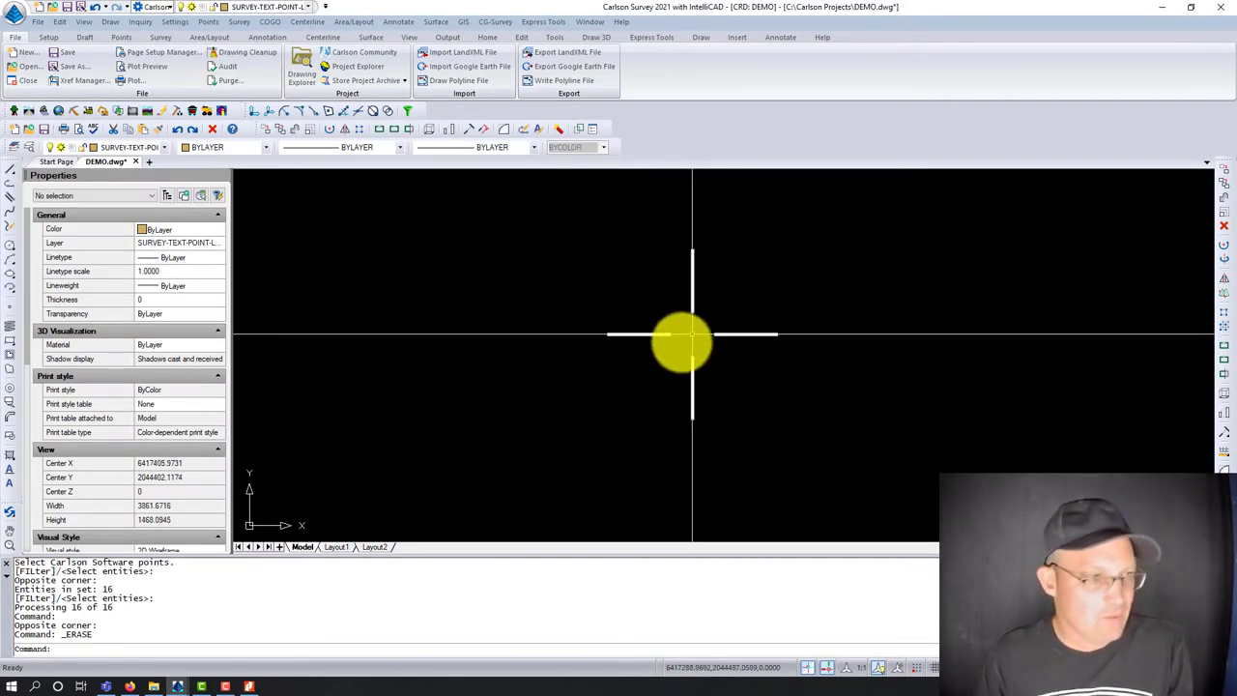
pyautogui.write('l')
pyautogui.press('Return')
pyautogui.press('Escape')
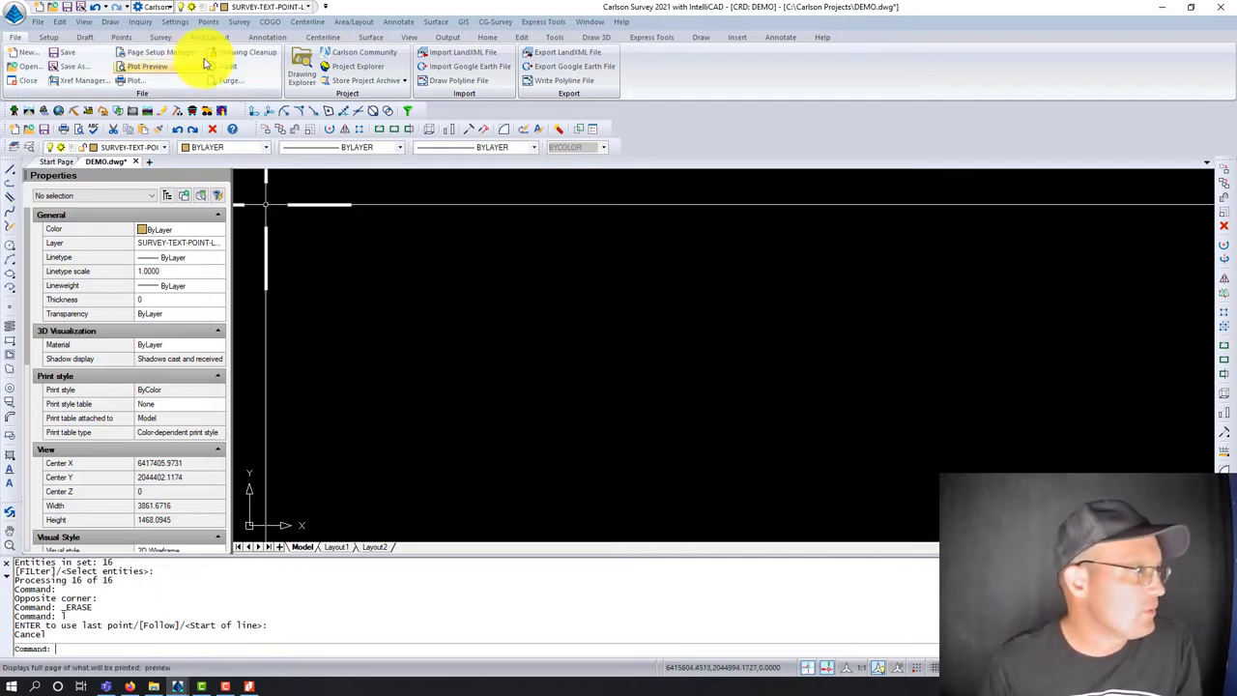
# Draw a line by angle and distance from a picked start point, using angle code 4, bearing 00.1112 and distance 266.88.
pyautogui.click(241, 21)
pyautogui.moveTo(269, 21)
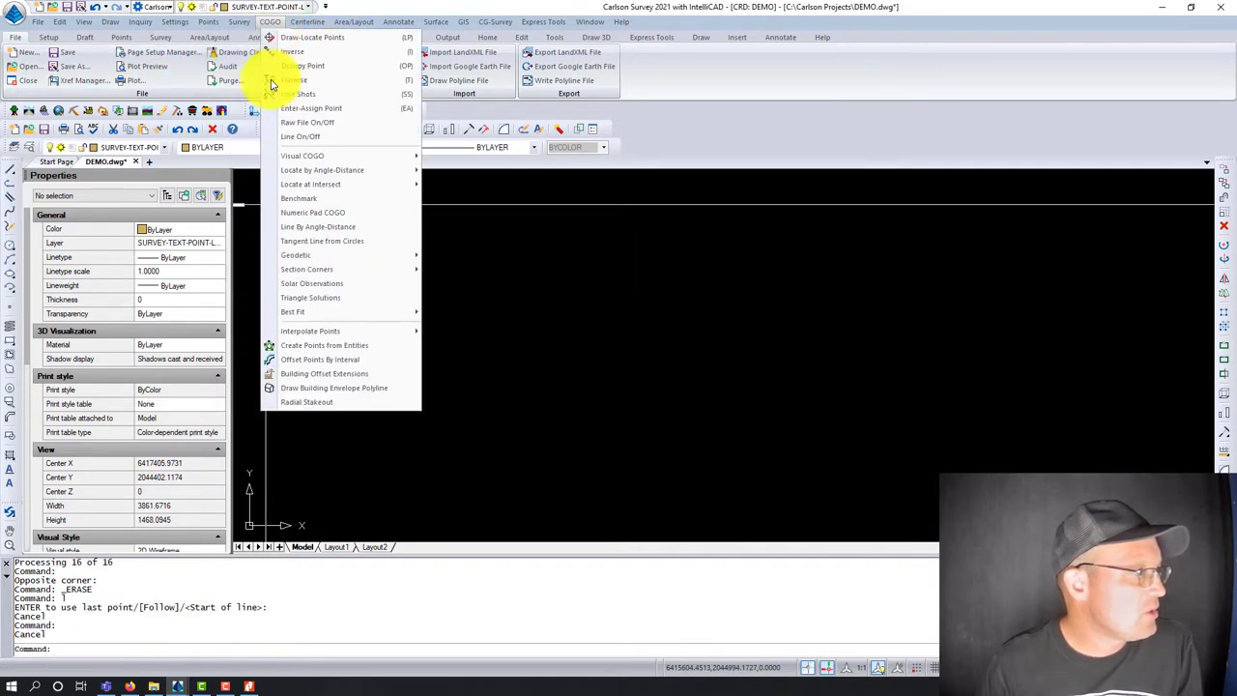
pyautogui.click(319, 228)
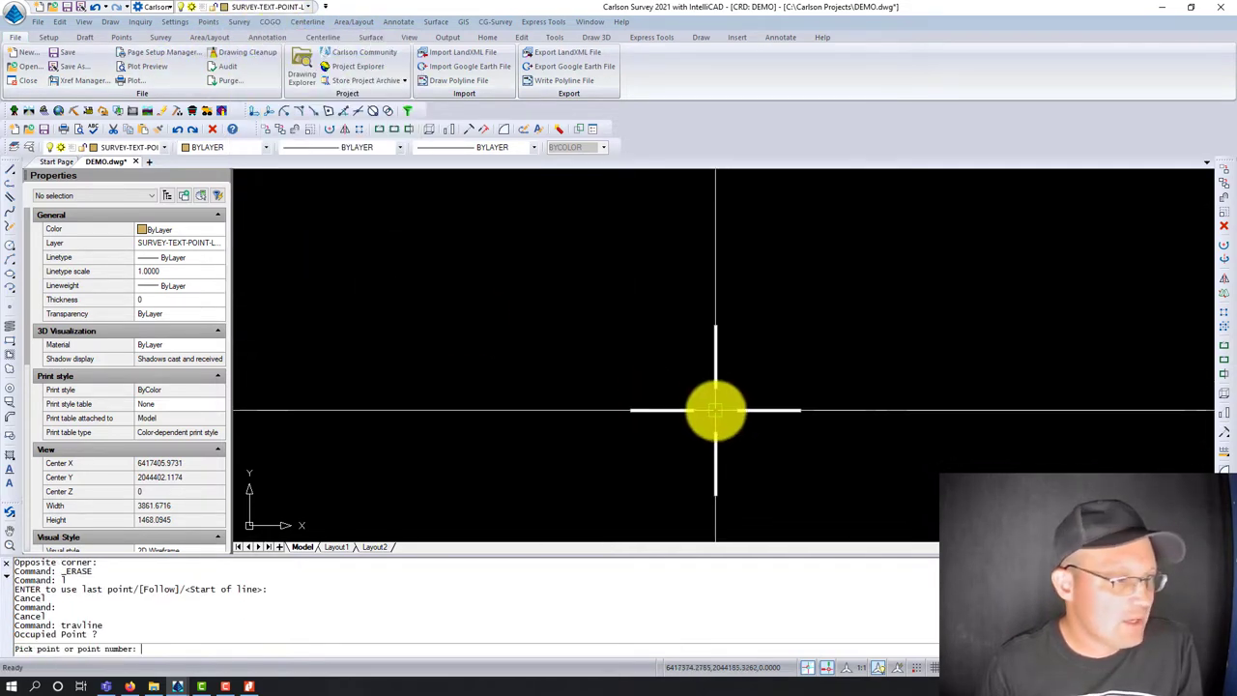
pyautogui.click(715, 410)
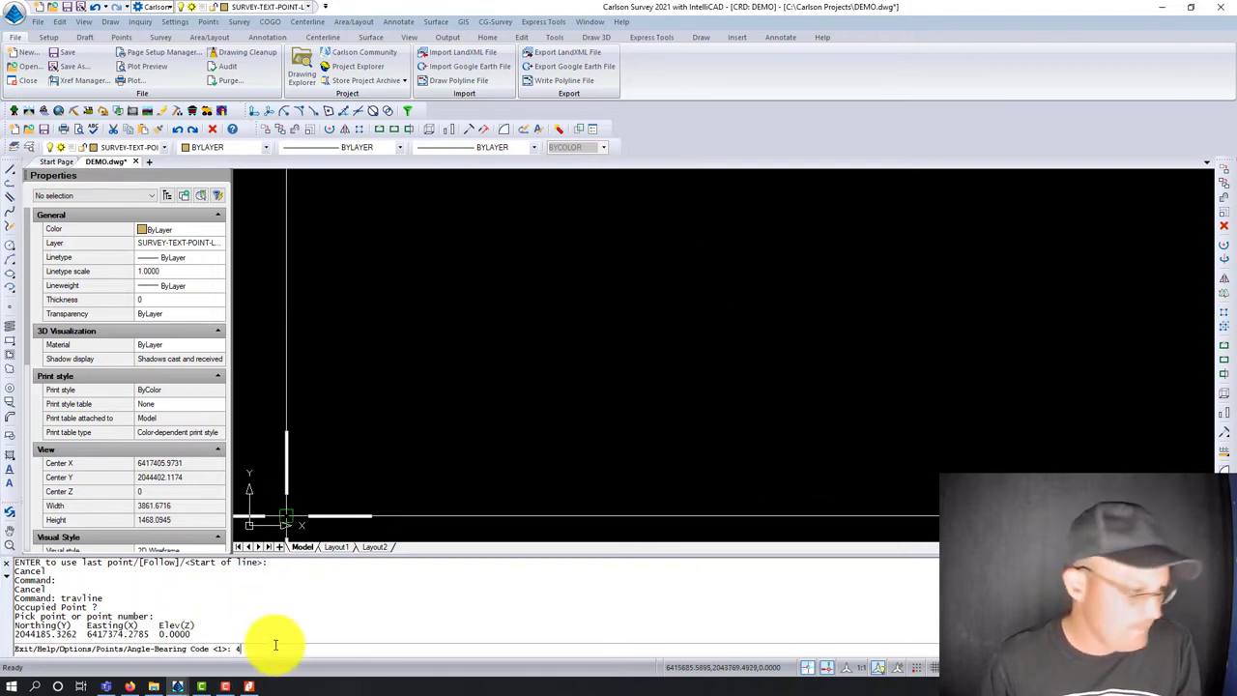
pyautogui.press('Return')
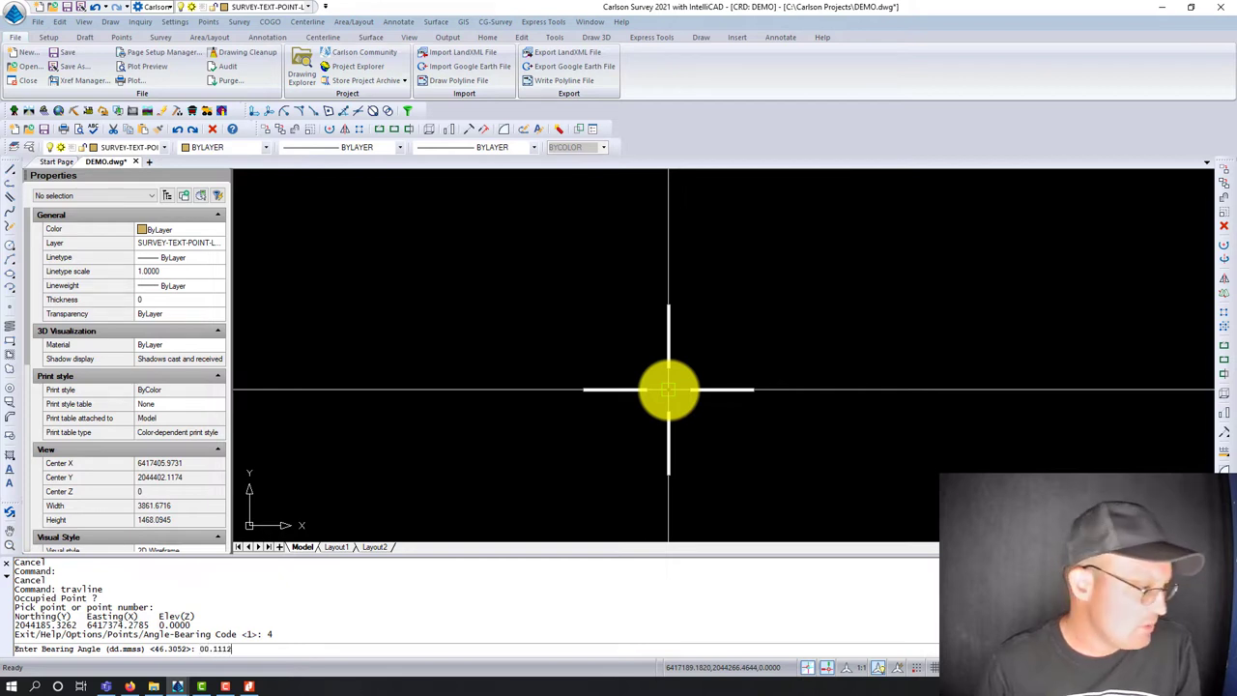
pyautogui.press('Return')
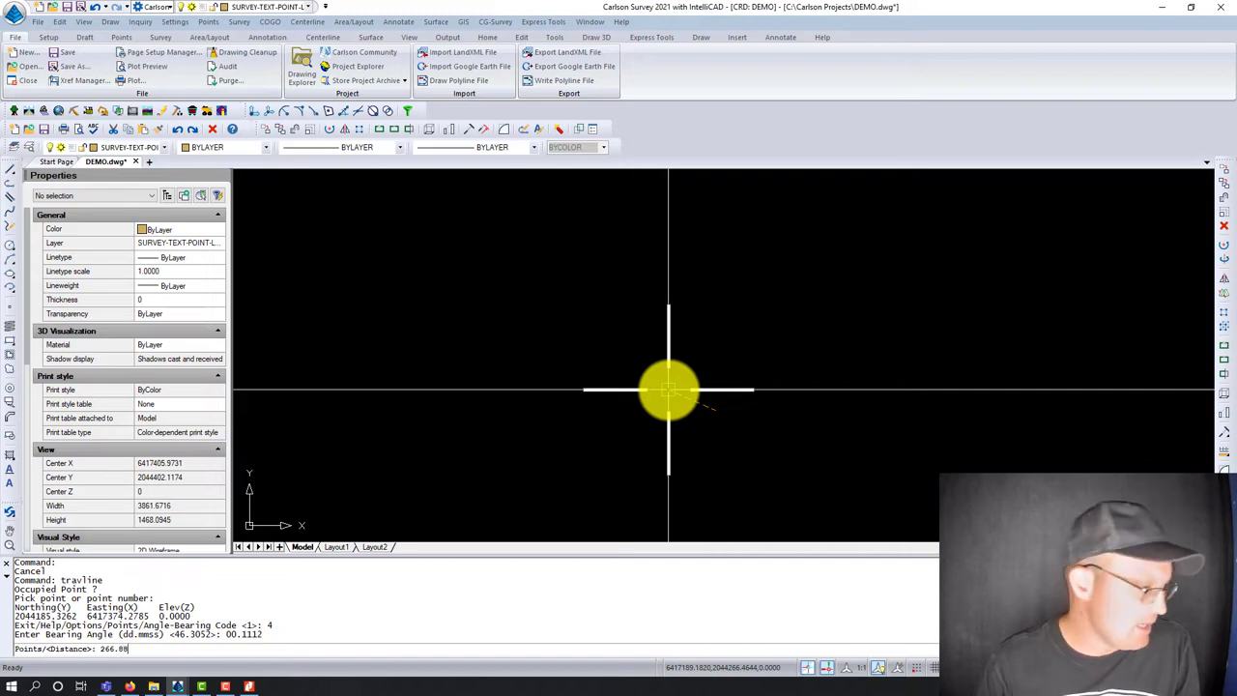
pyautogui.write('266.88')
pyautogui.press('Return')
pyautogui.press('Return')
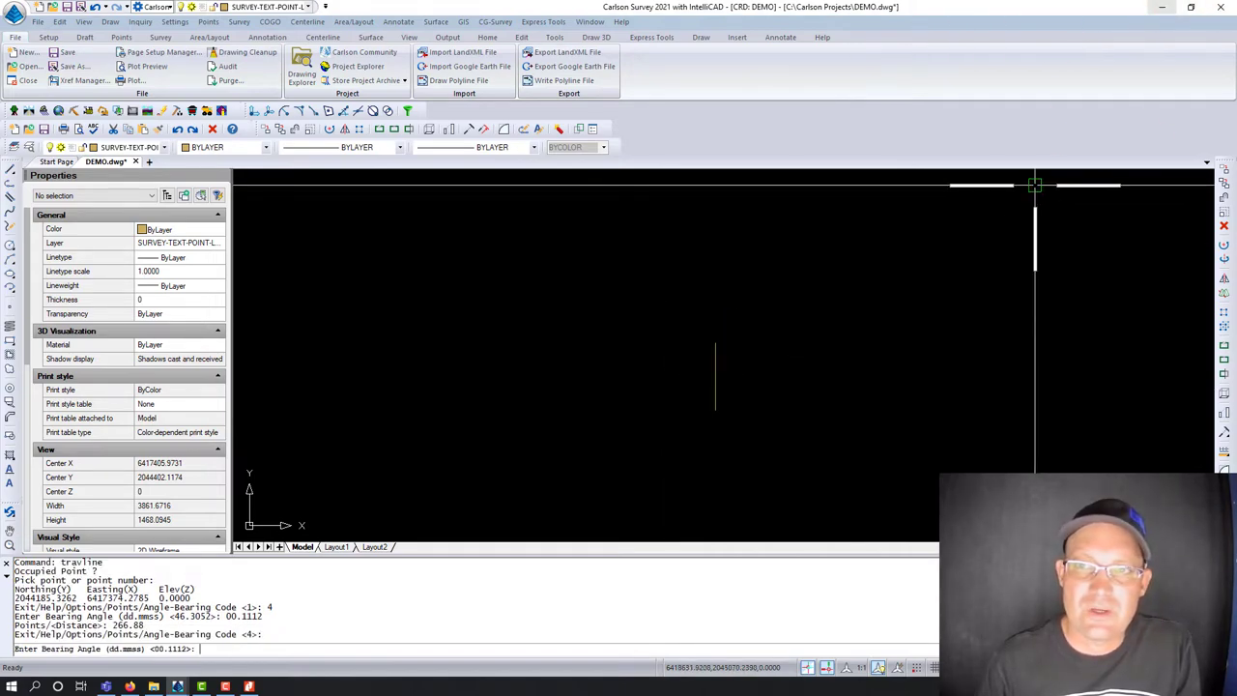
# Read the centerline curve data on the survey map PDF and start a curve by tangent, PC, radius and arc length with radius 275.
pyautogui.hotkey('alt', 'Tab')
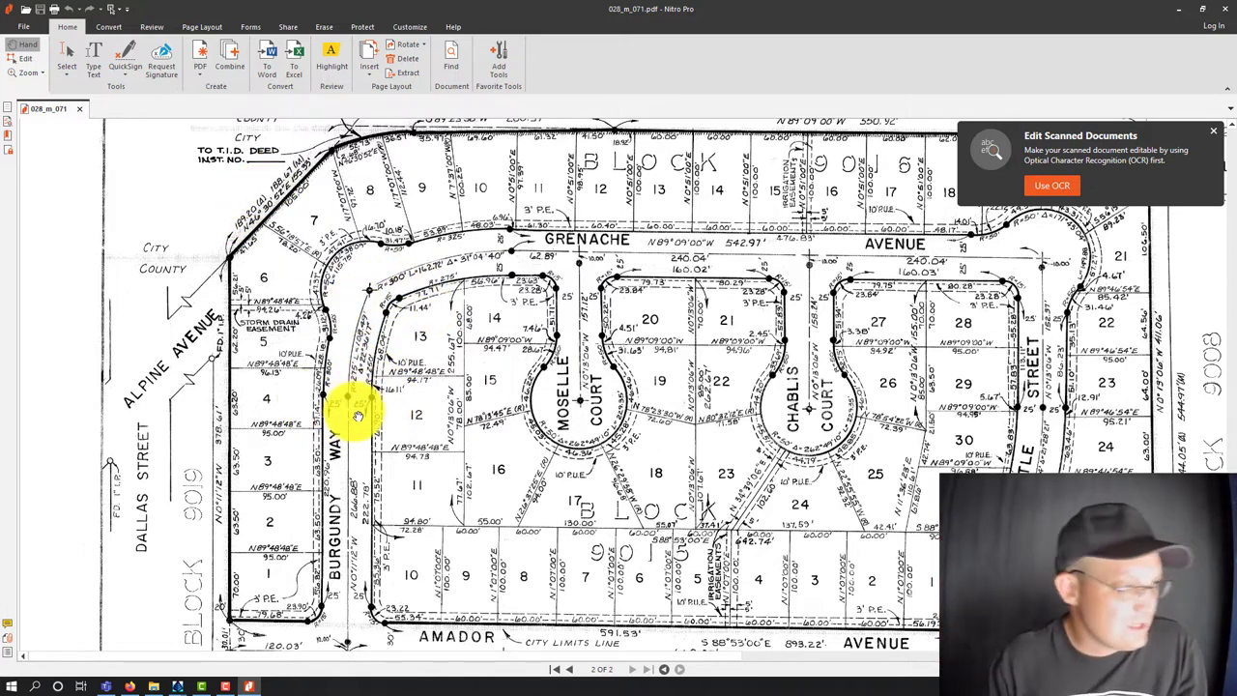
pyautogui.click(1176, 9)
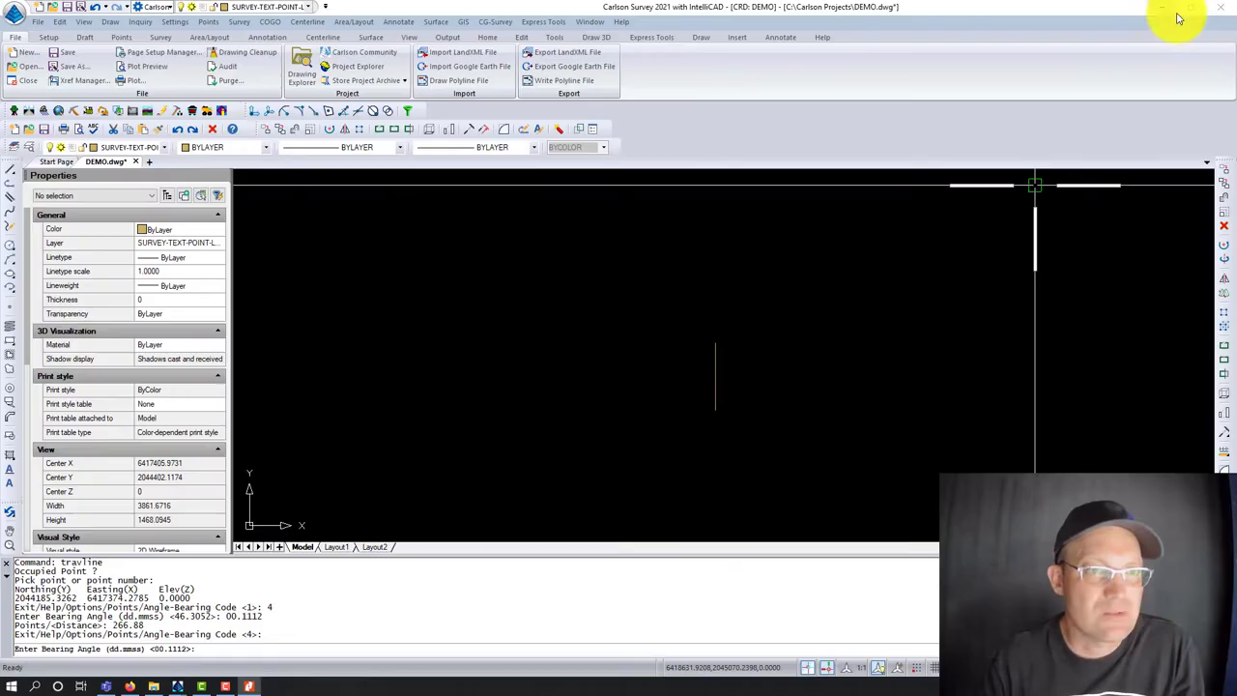
pyautogui.click(115, 22)
pyautogui.moveTo(132, 108)
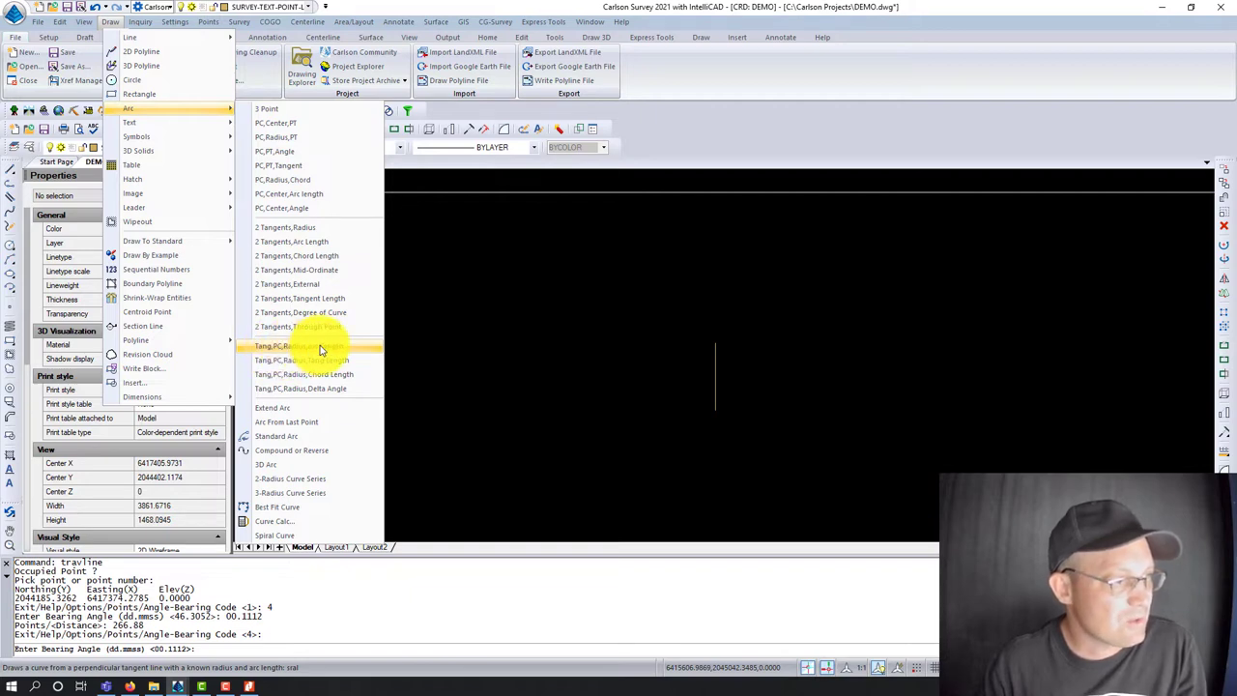
pyautogui.click(321, 350)
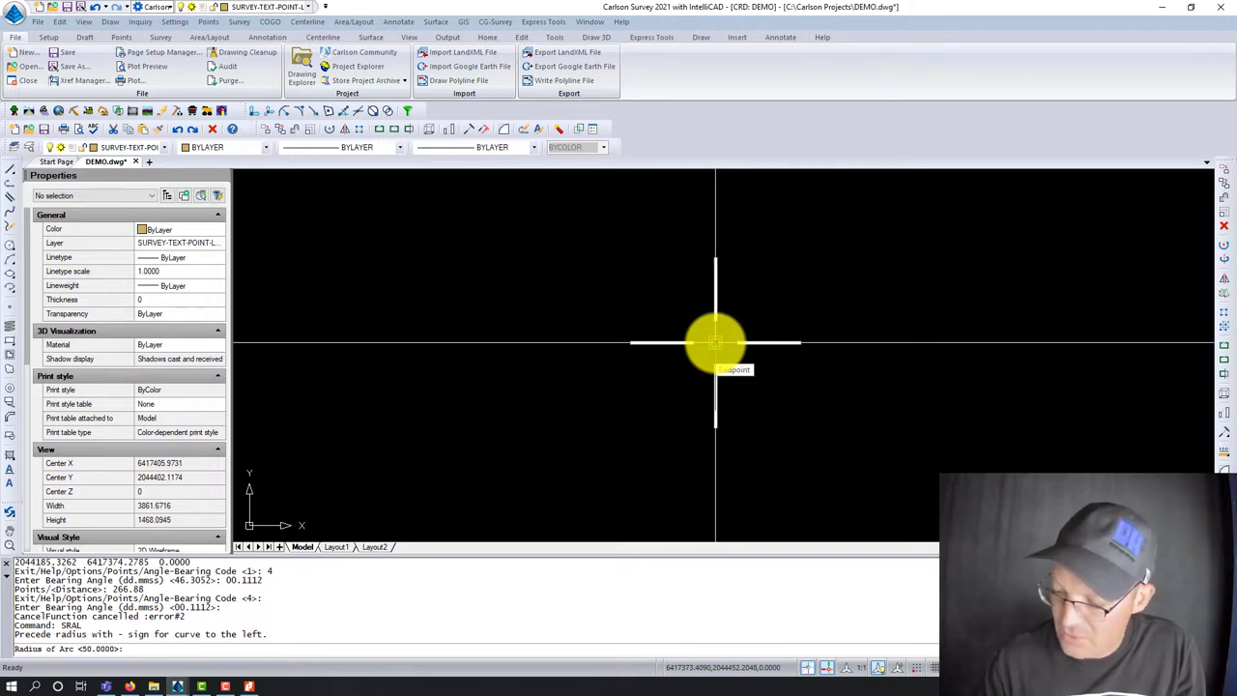
pyautogui.write('275')
pyautogui.press('Return')
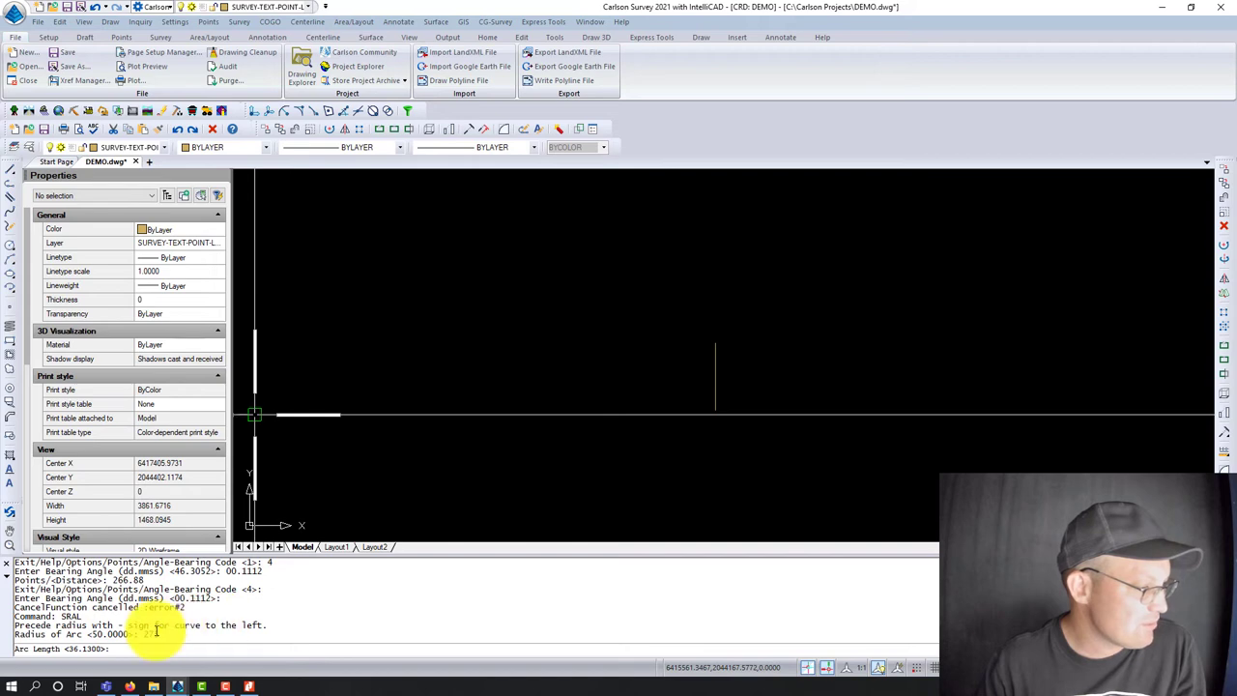
# Check the arc length on the survey map and finish the curve with length 108.49 from the line's north end, tangent to the line.
pyautogui.click(252, 687)
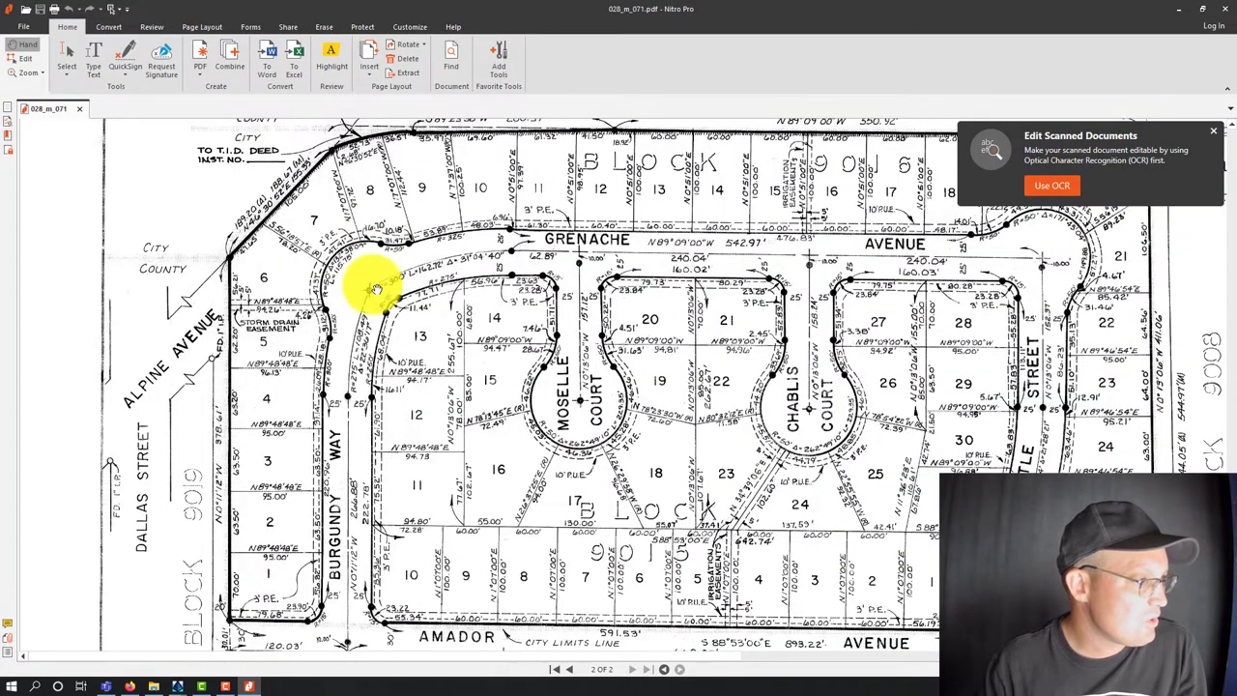
pyautogui.click(1184, 17)
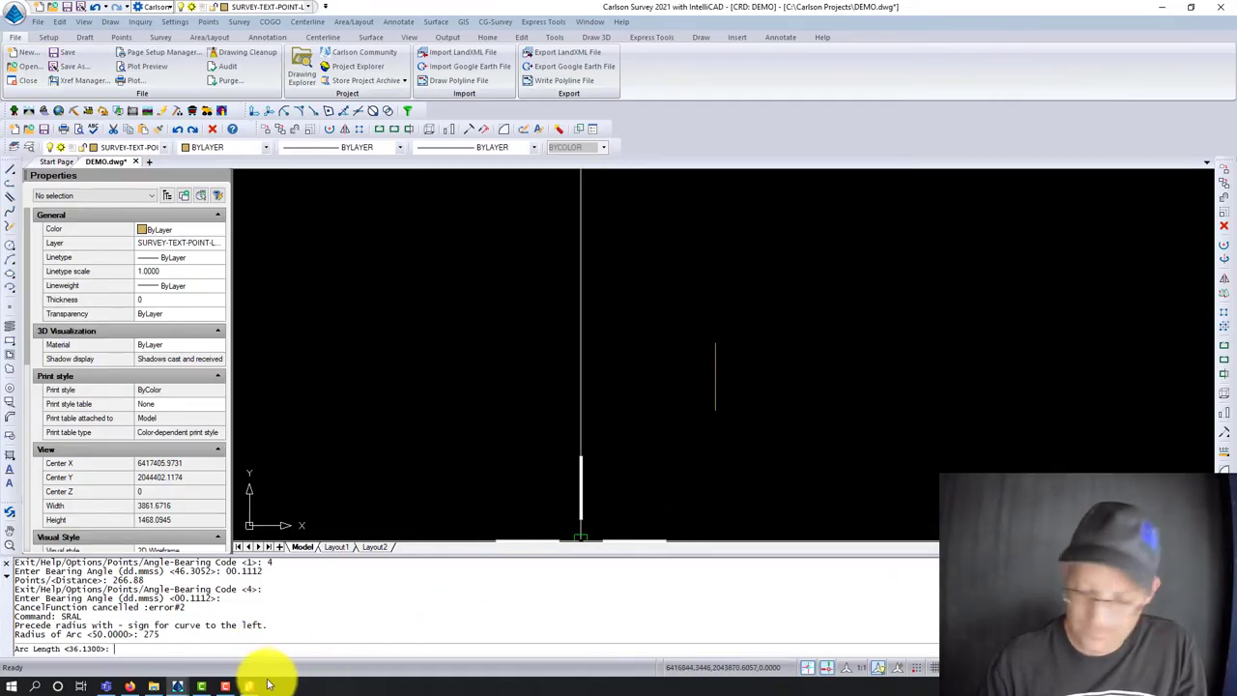
pyautogui.write('49')
pyautogui.press('Return')
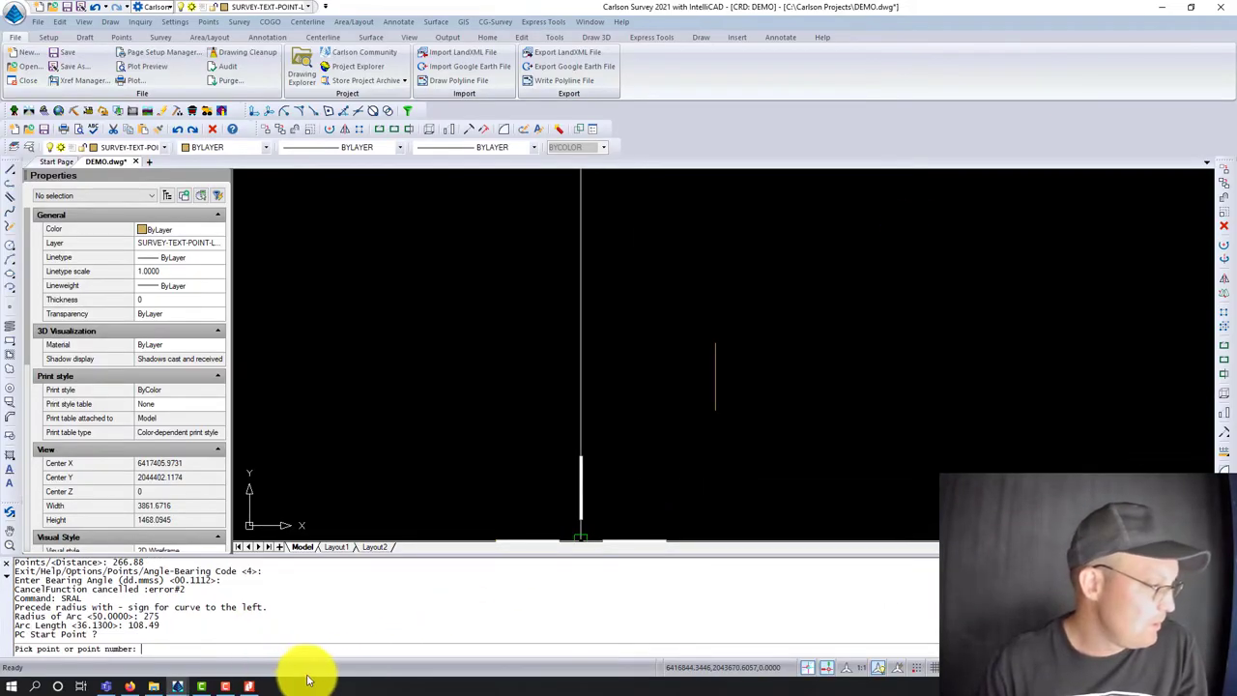
pyautogui.click(716, 342)
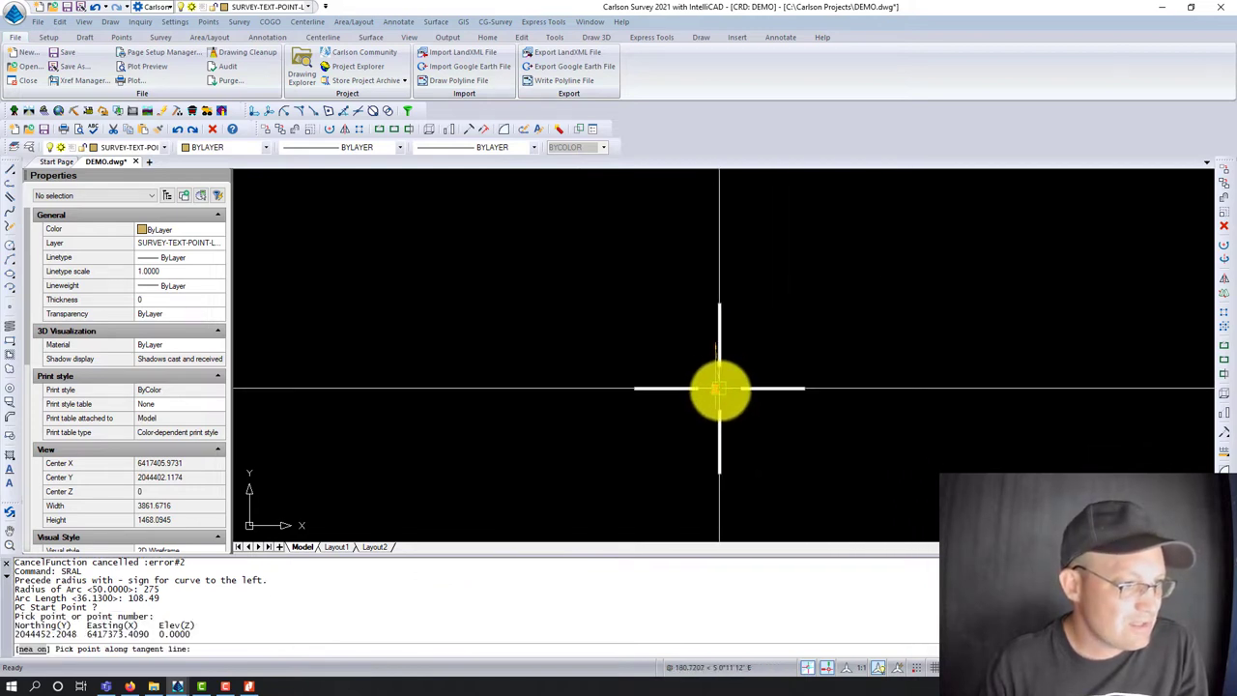
pyautogui.click(716, 389)
# Examine the new curve up close and compare it with the centerline curve on the survey map PDF.
pyautogui.scroll(3, 687, 351)
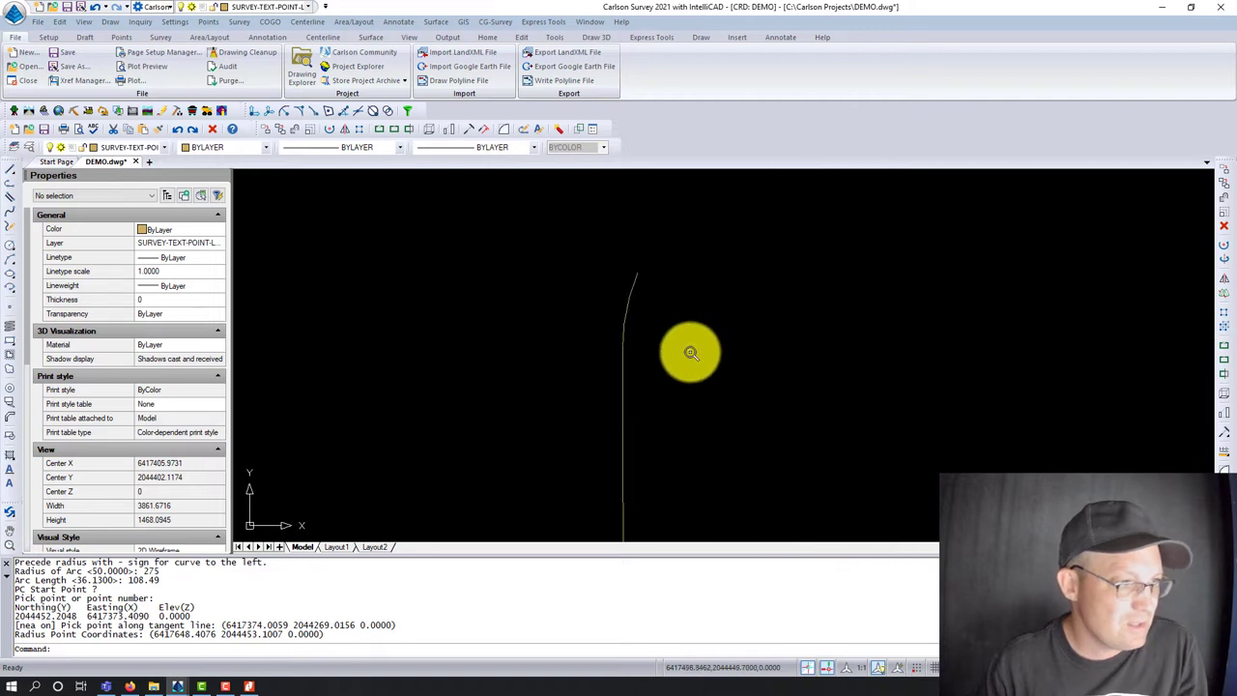
pyautogui.scroll(3, 594, 290)
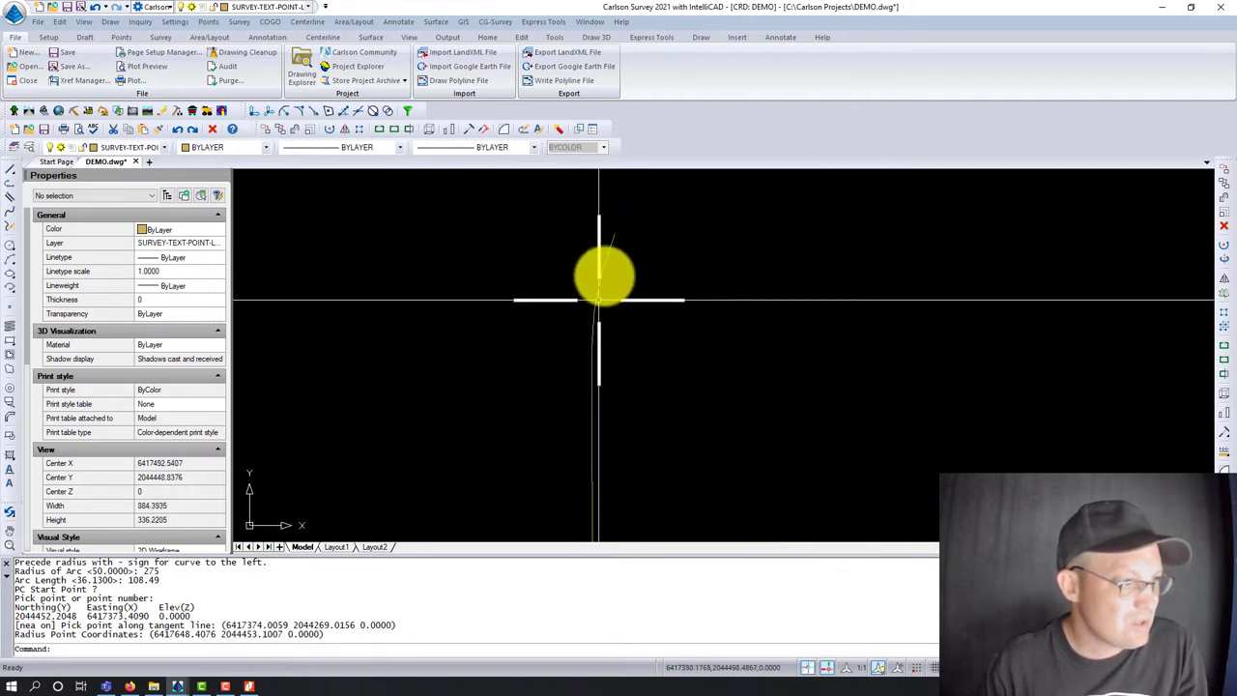
pyautogui.click(248, 686)
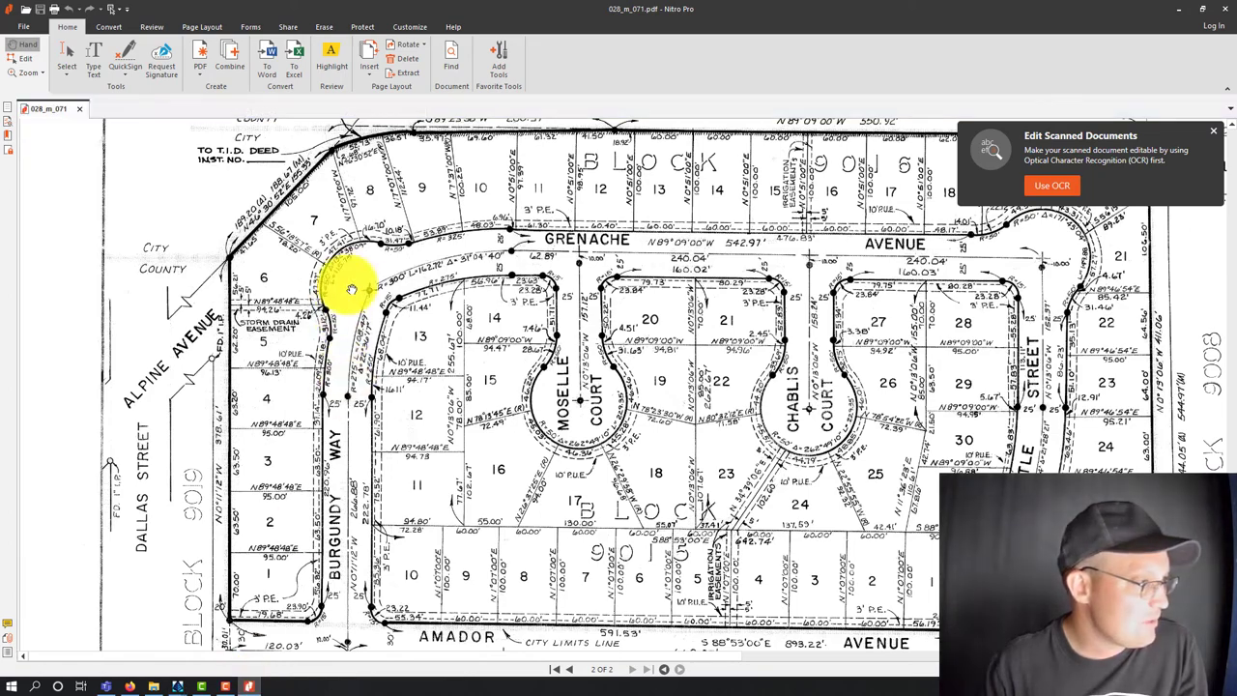
pyautogui.click(248, 682)
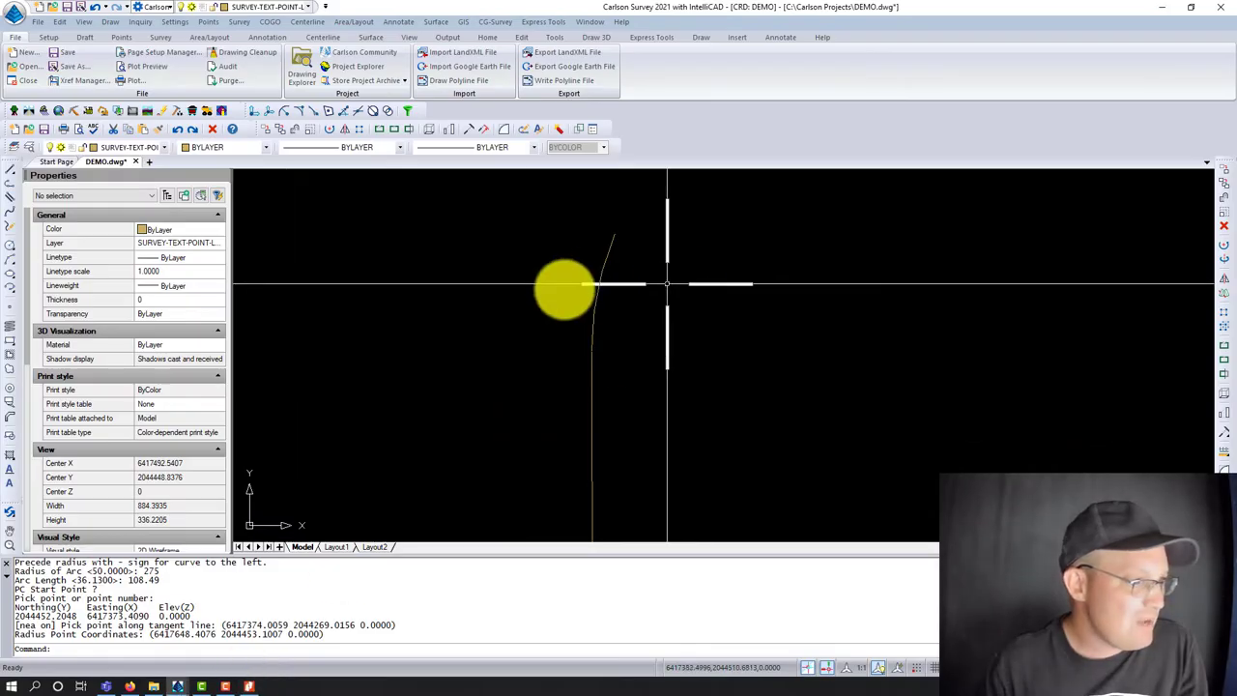
pyautogui.press('Escape')
pyautogui.click(642, 356)
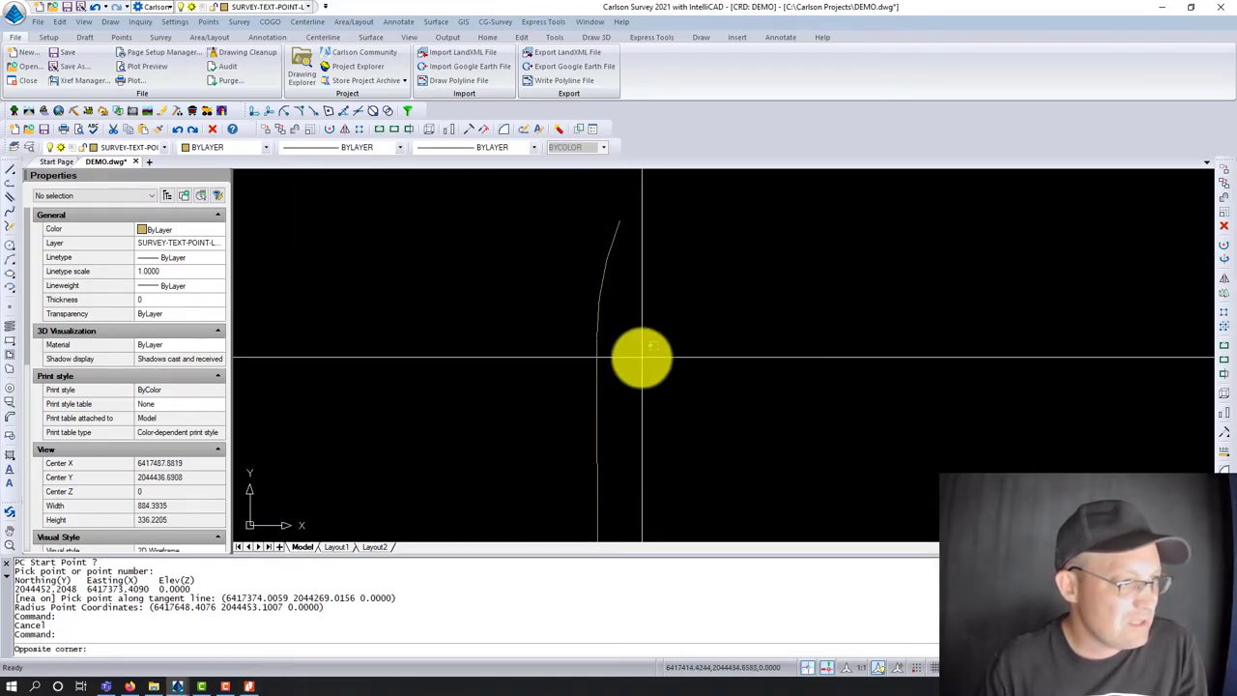
pyautogui.press('Escape')
pyautogui.write(';')
pyautogui.press('Return')
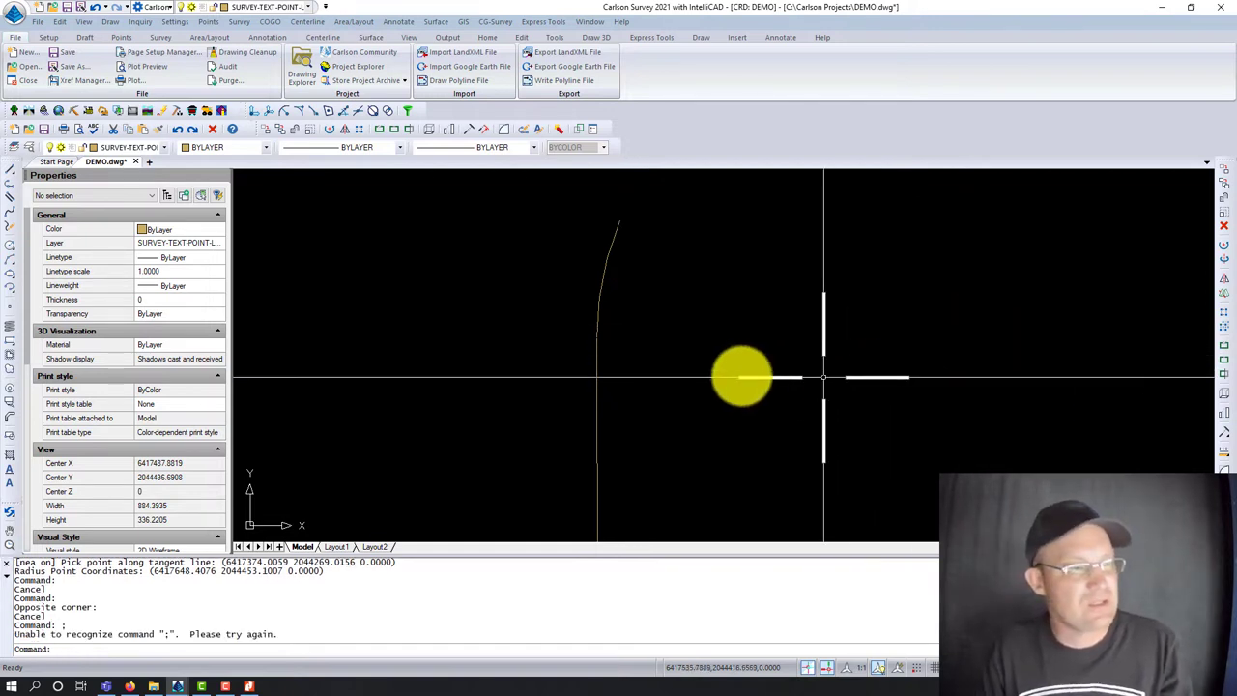
pyautogui.press('Escape')
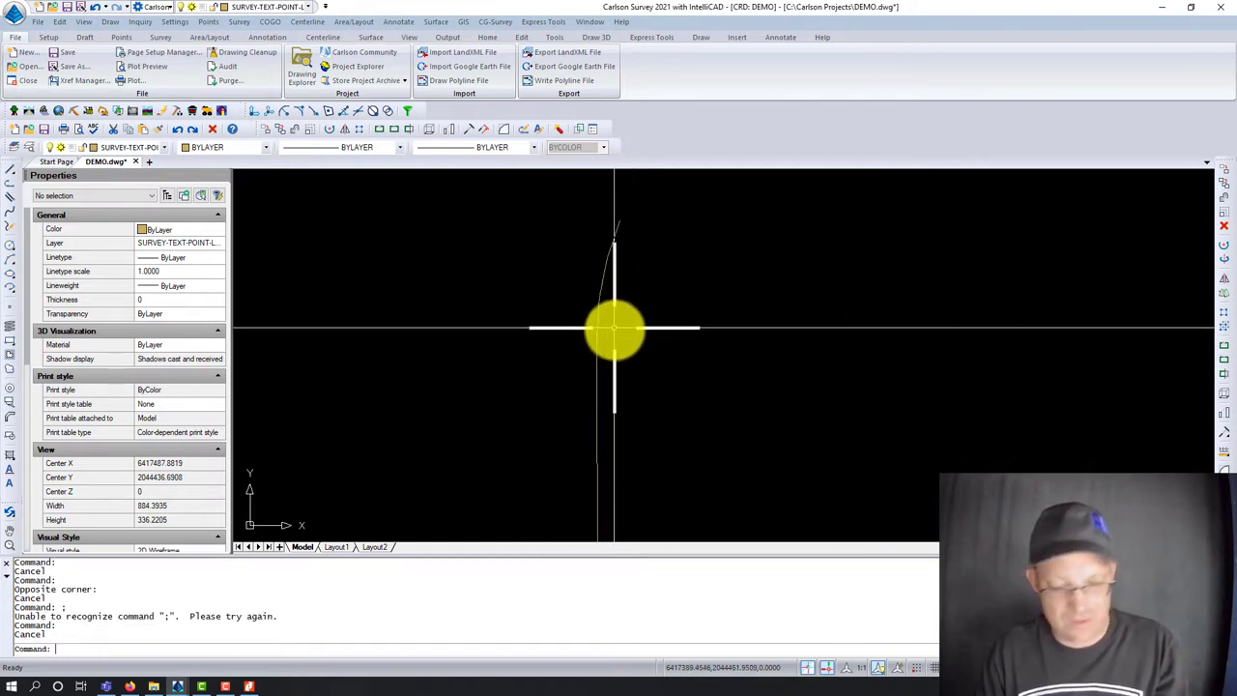
# Draw a radial check line from the curve's start point to the center of the arc.
pyautogui.write('line')
pyautogui.press('Return')
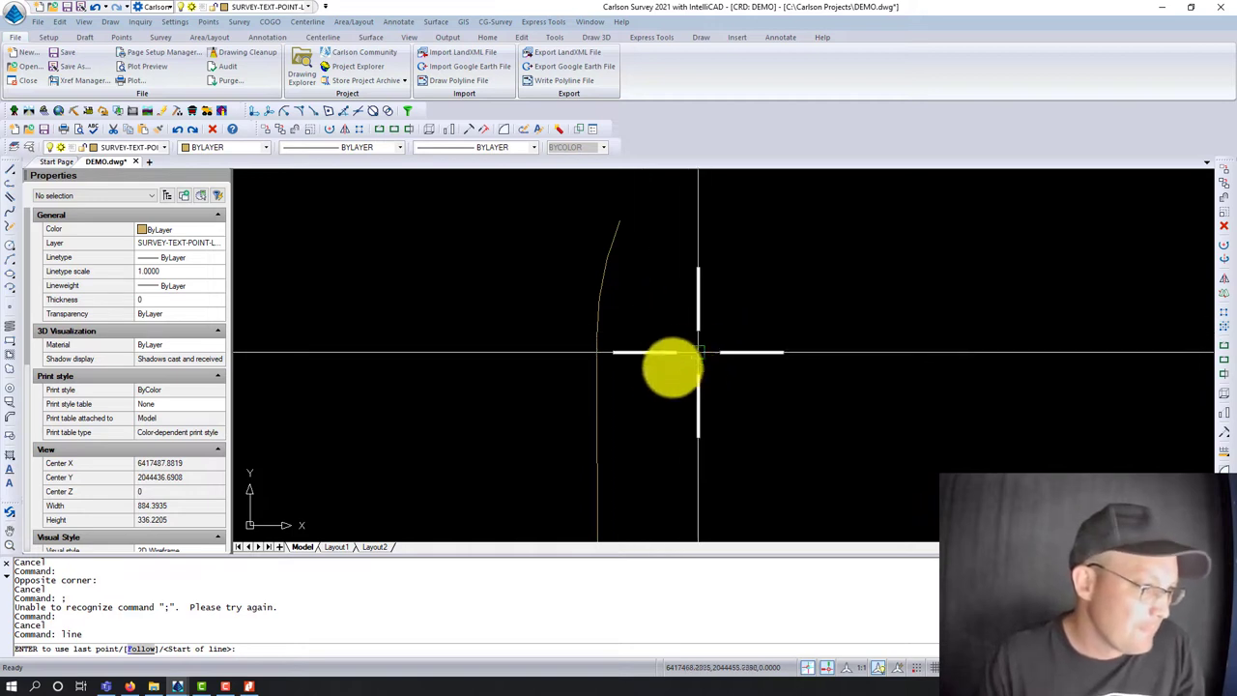
pyautogui.click(598, 335)
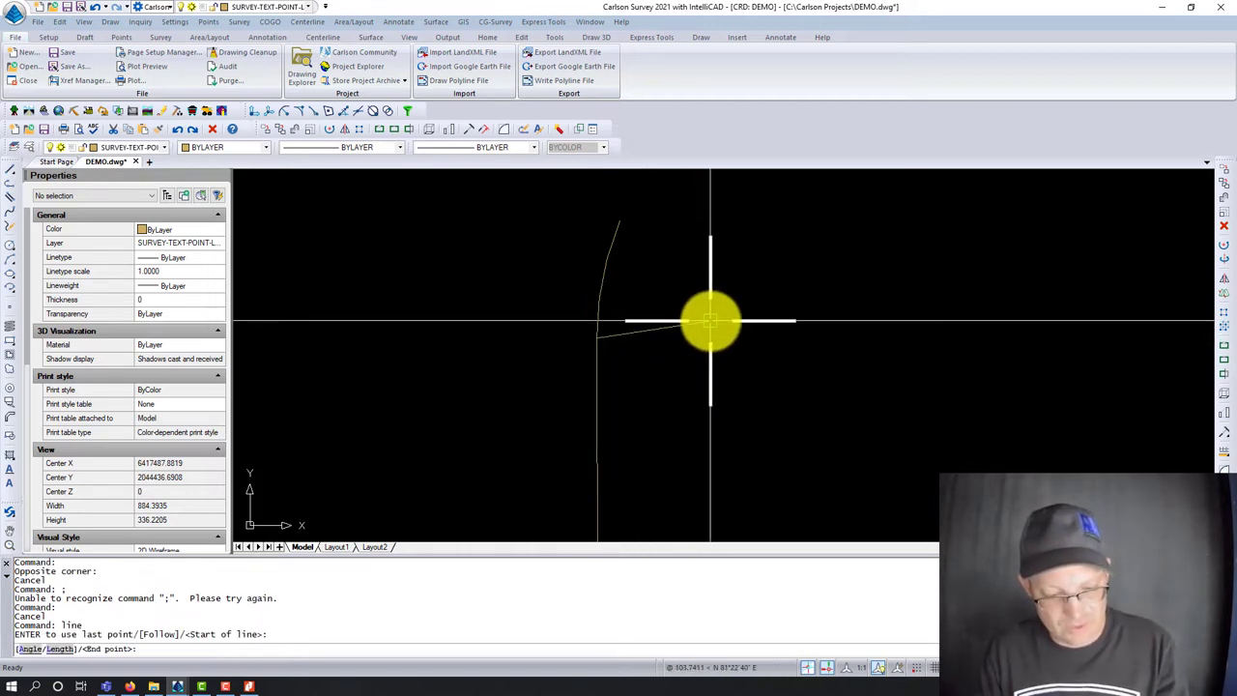
pyautogui.write('cen')
pyautogui.press('Return')
pyautogui.click(613, 276)
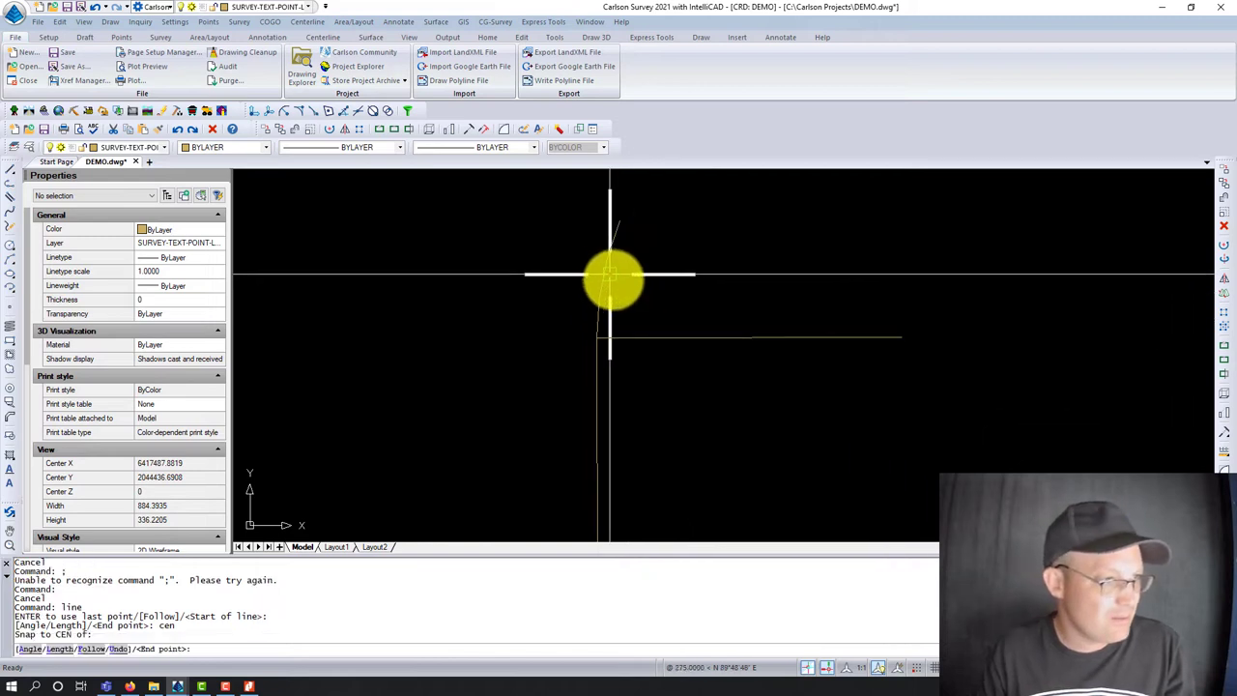
pyautogui.press('Escape')
pyautogui.click(707, 386)
pyautogui.click(667, 314)
pyautogui.press('Escape')
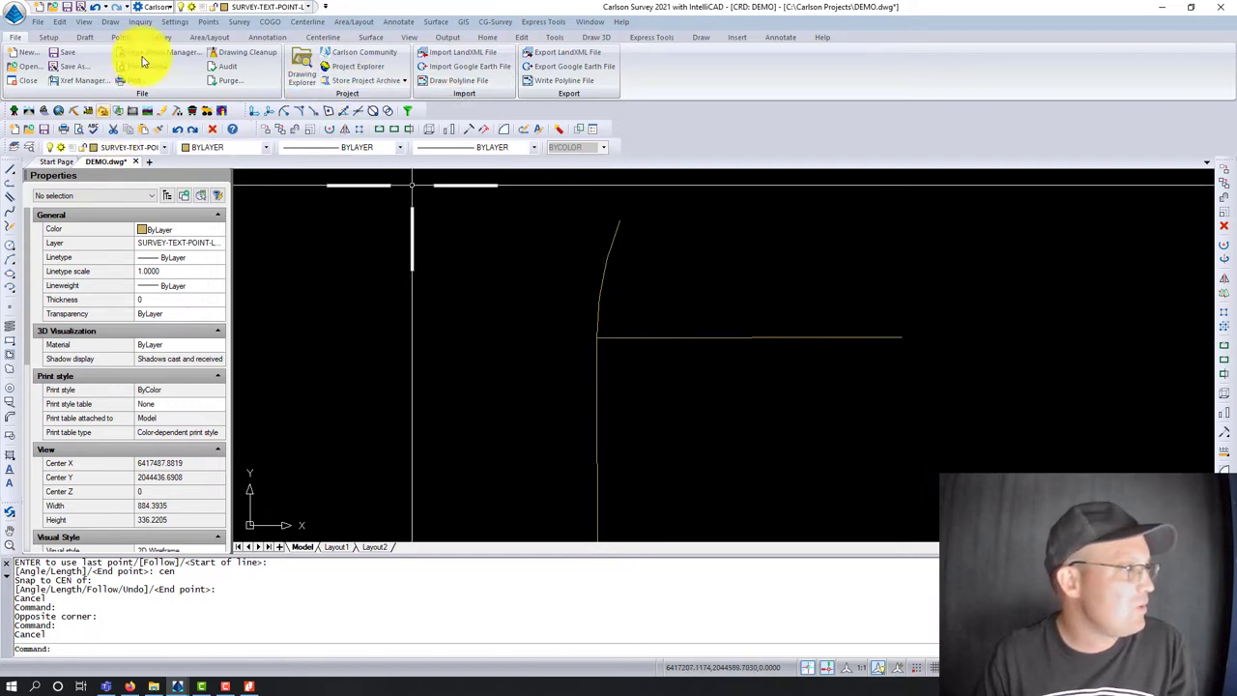
# Label the interior angle between the radial line and the centerline and inspect the label up close.
pyautogui.click(246, 39)
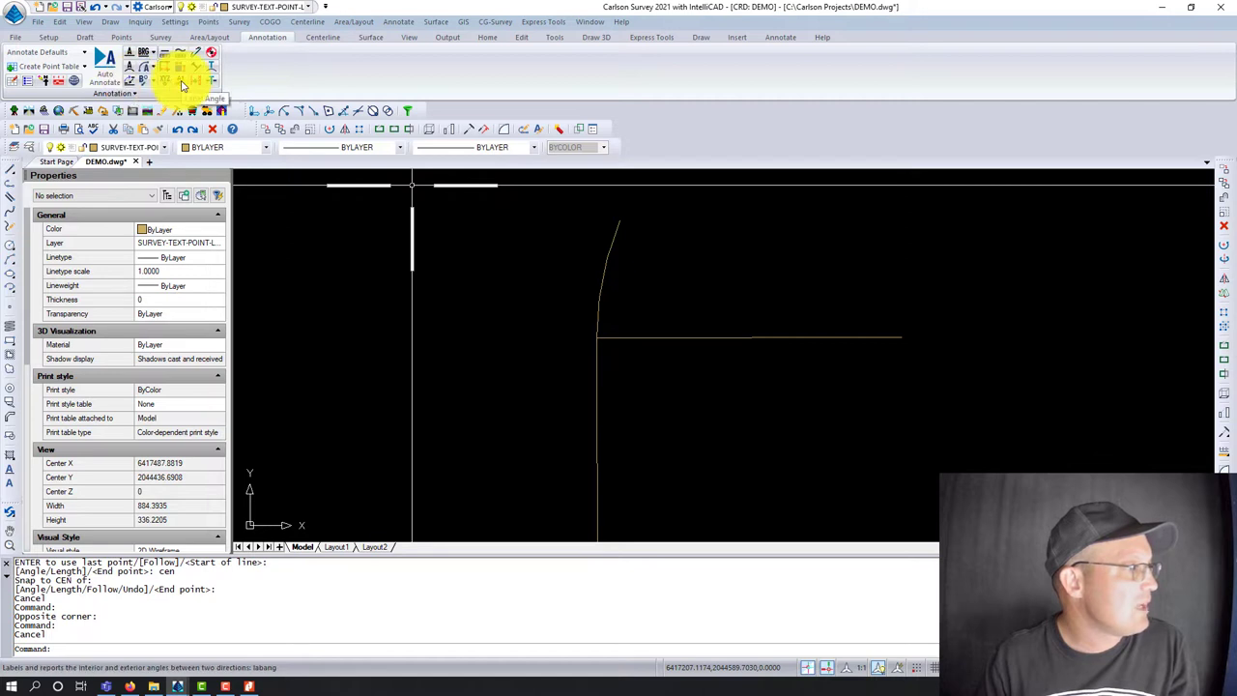
pyautogui.click(184, 85)
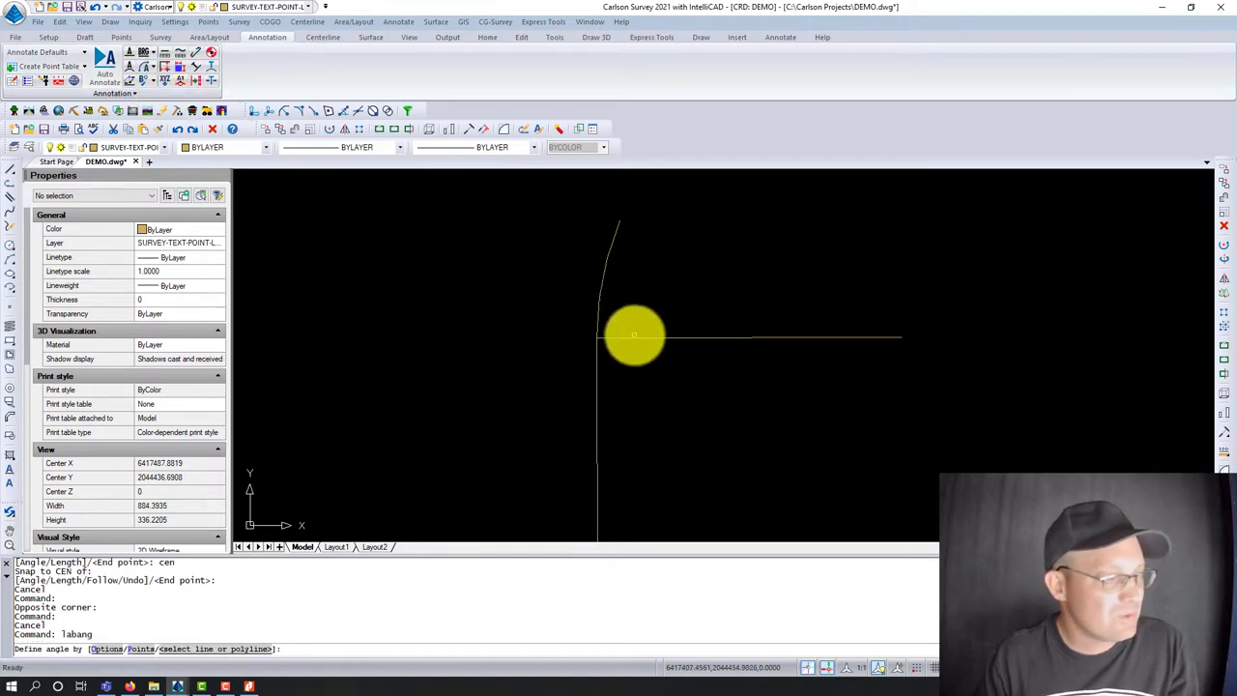
pyautogui.click(630, 337)
pyautogui.click(598, 378)
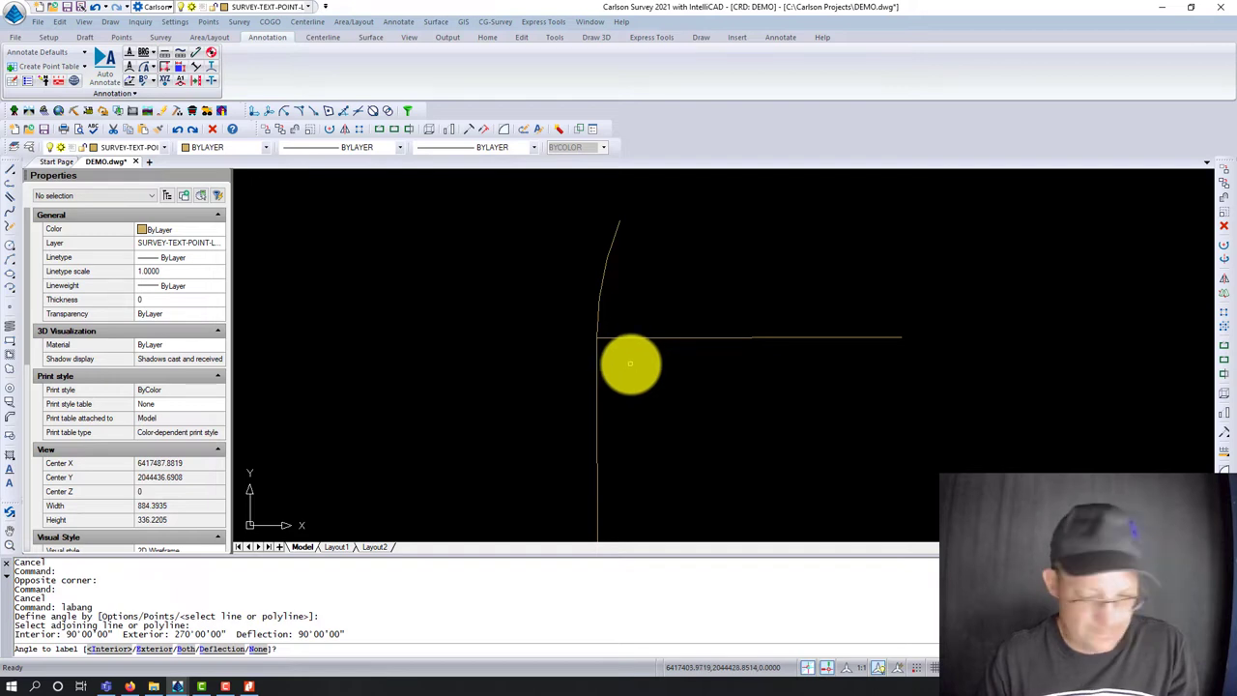
pyautogui.write('i')
pyautogui.press('Return')
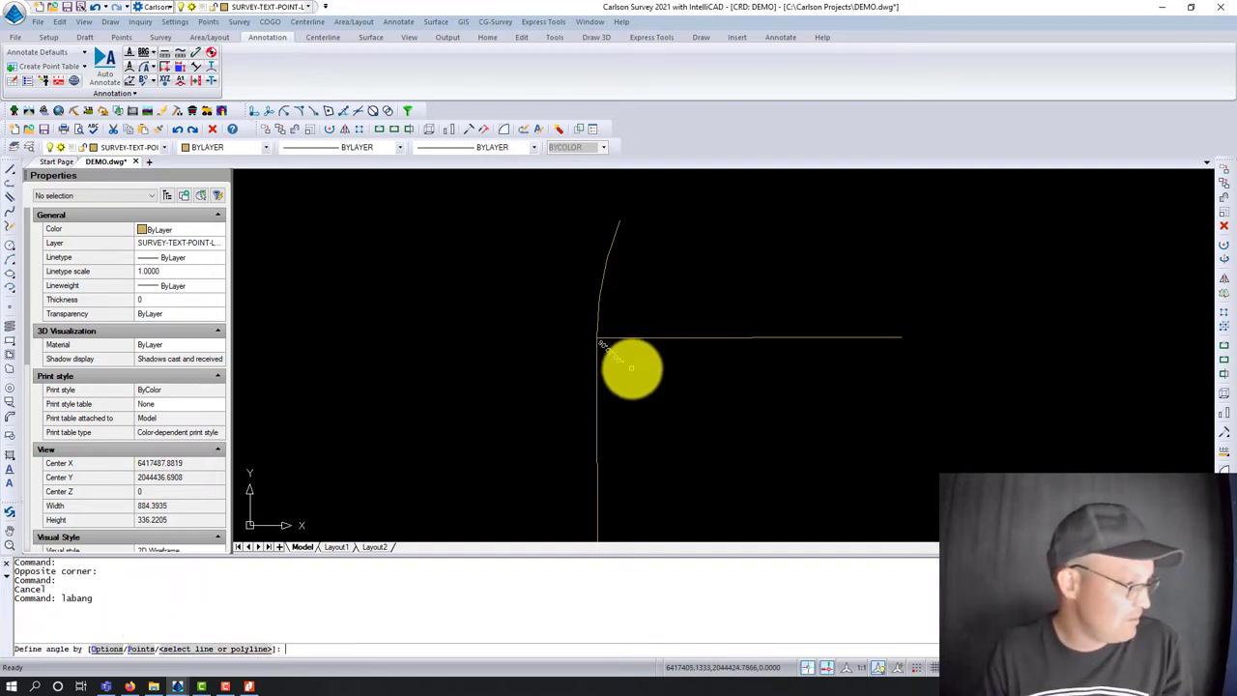
pyautogui.scroll(4, 602, 348)
pyautogui.press('Escape')
# Erase the angle label and the radial check line, leaving only the centerline and curve.
pyautogui.click(803, 455)
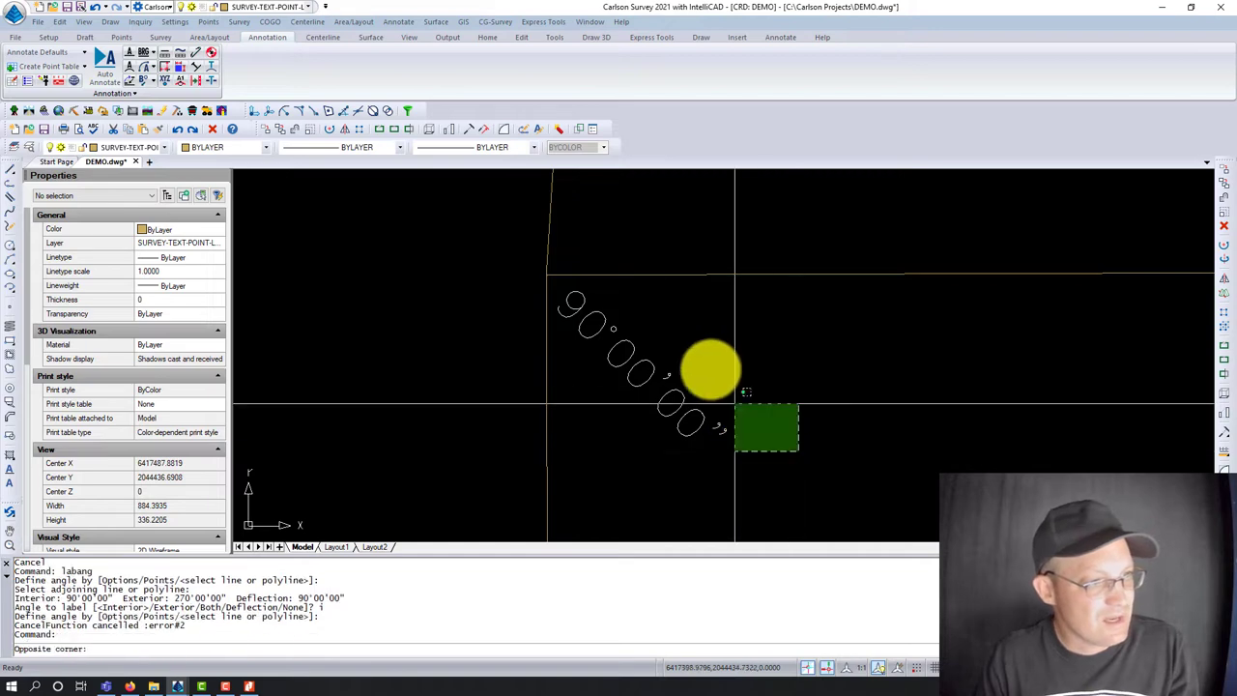
pyautogui.click(720, 382)
pyautogui.press('Delete')
pyautogui.scroll(-6, 677, 305)
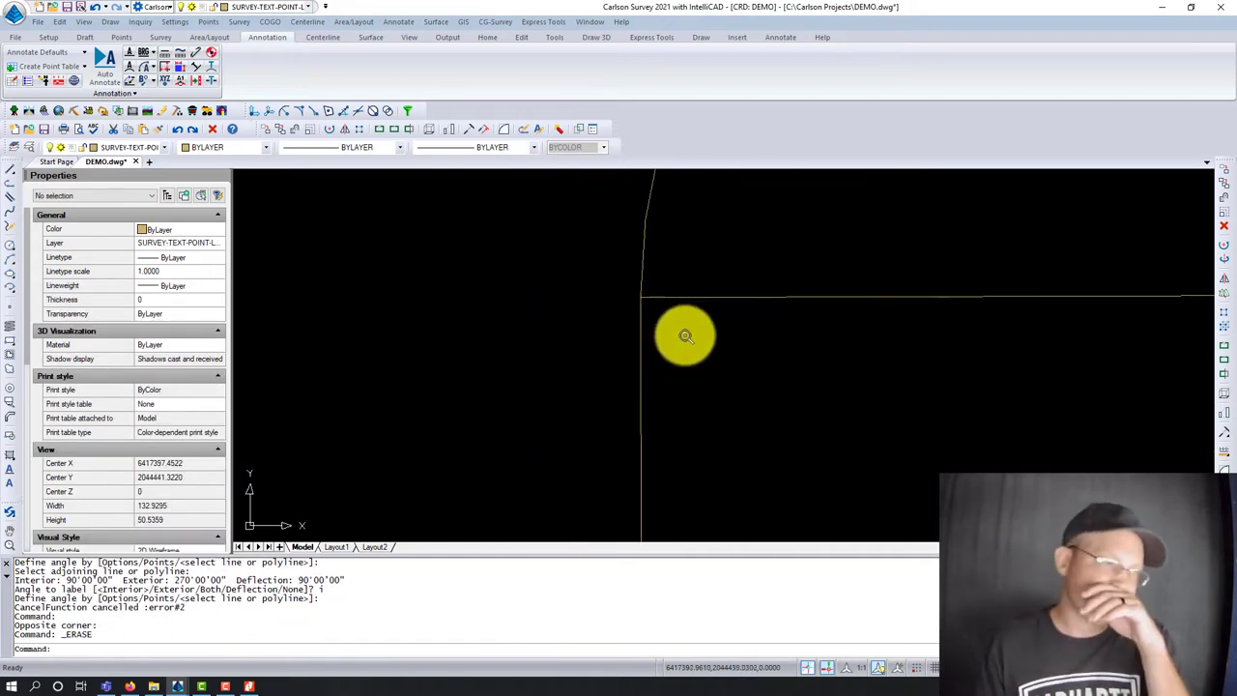
pyautogui.press('Escape')
pyautogui.click(777, 404)
pyautogui.click(731, 332)
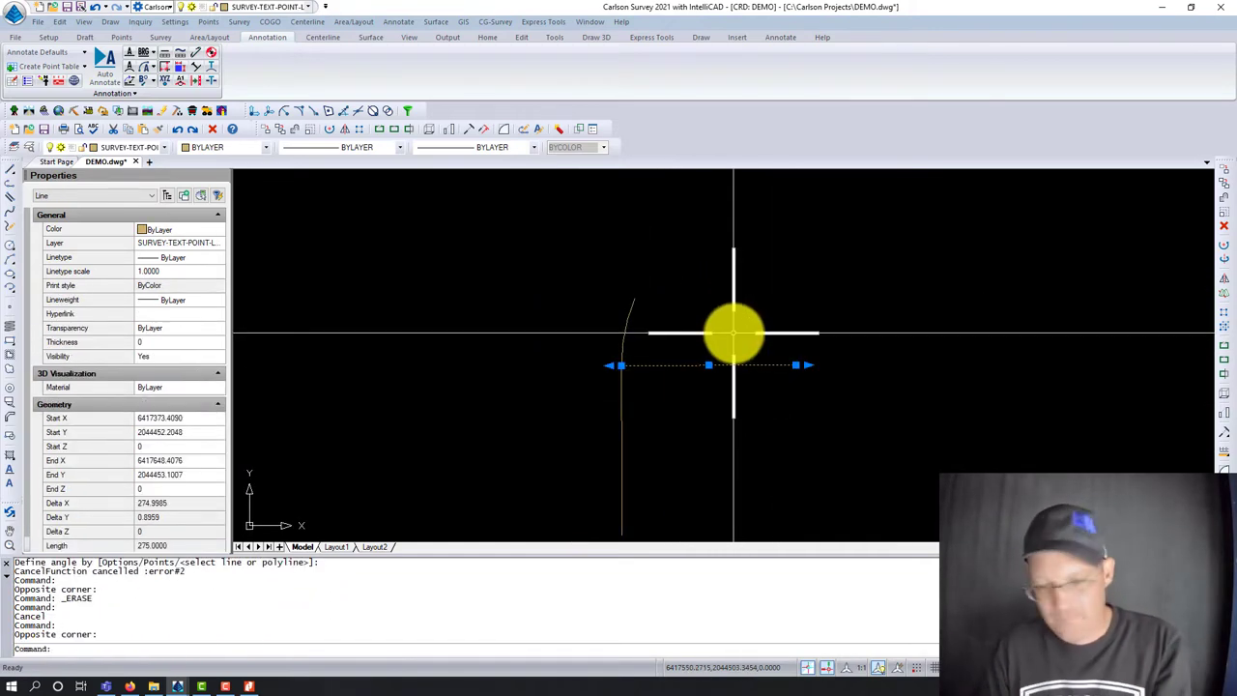
pyautogui.press('Delete')
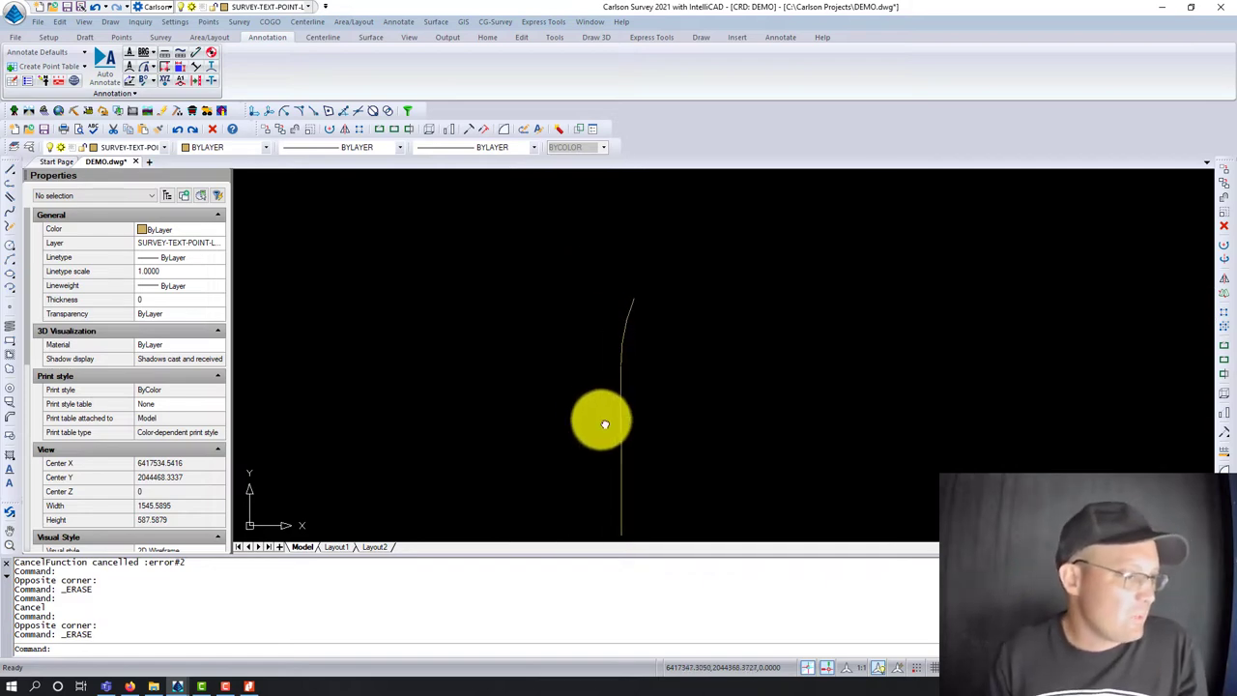
pyautogui.moveTo(603, 423)
pyautogui.mouseDown(button='middle')
pyautogui.moveTo(377, 400)
pyautogui.moveTo(354, 422)
pyautogui.mouseUp(button='middle')
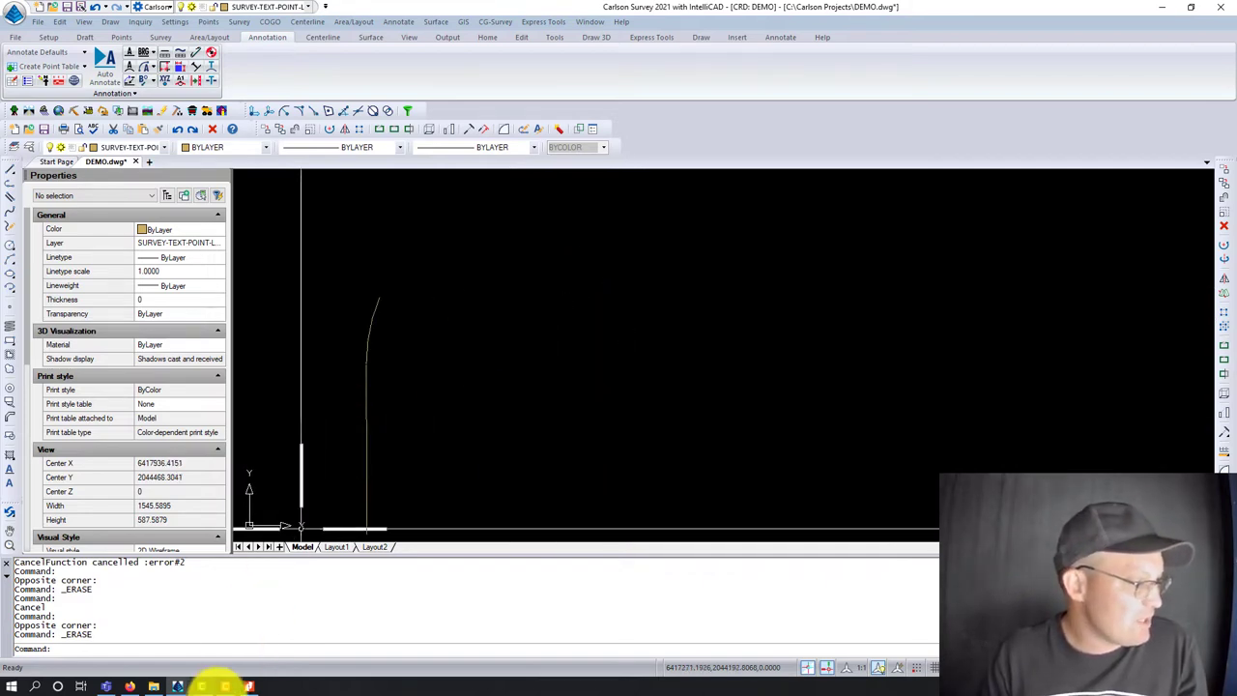
# Examine the Grenache Avenue centerline tangent and its adjoining curve up close on the survey map PDF.
pyautogui.click(249, 686)
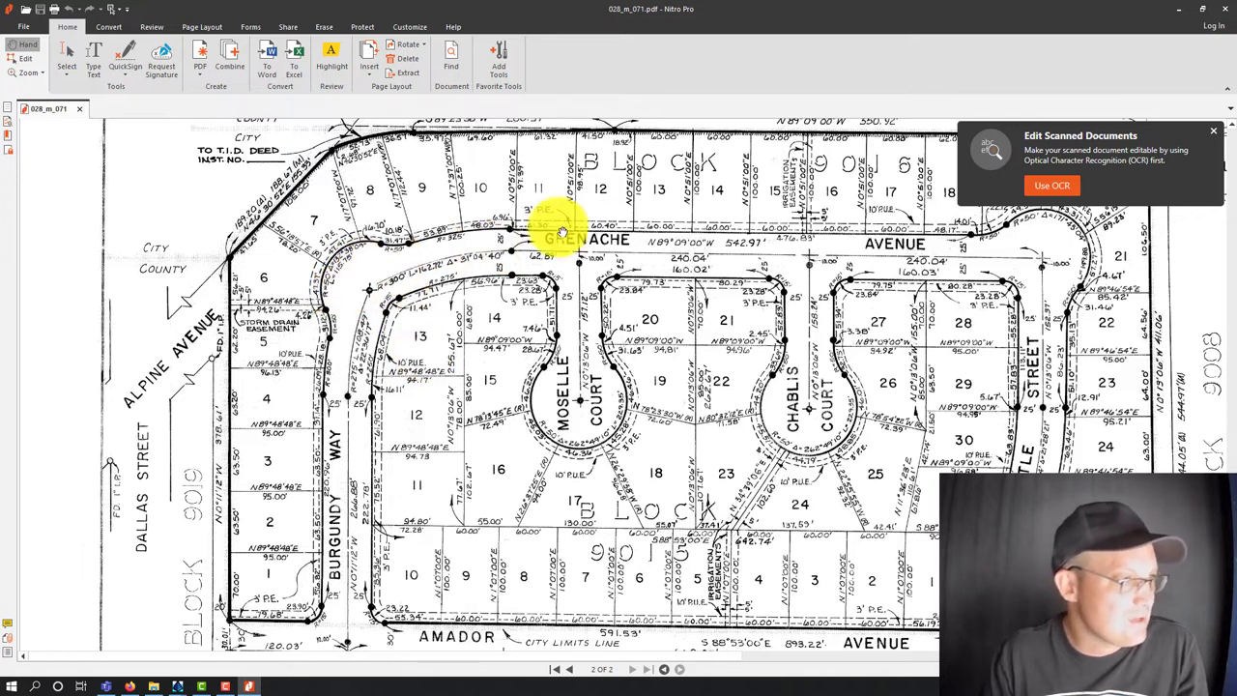
pyautogui.scroll(3, 464, 247)
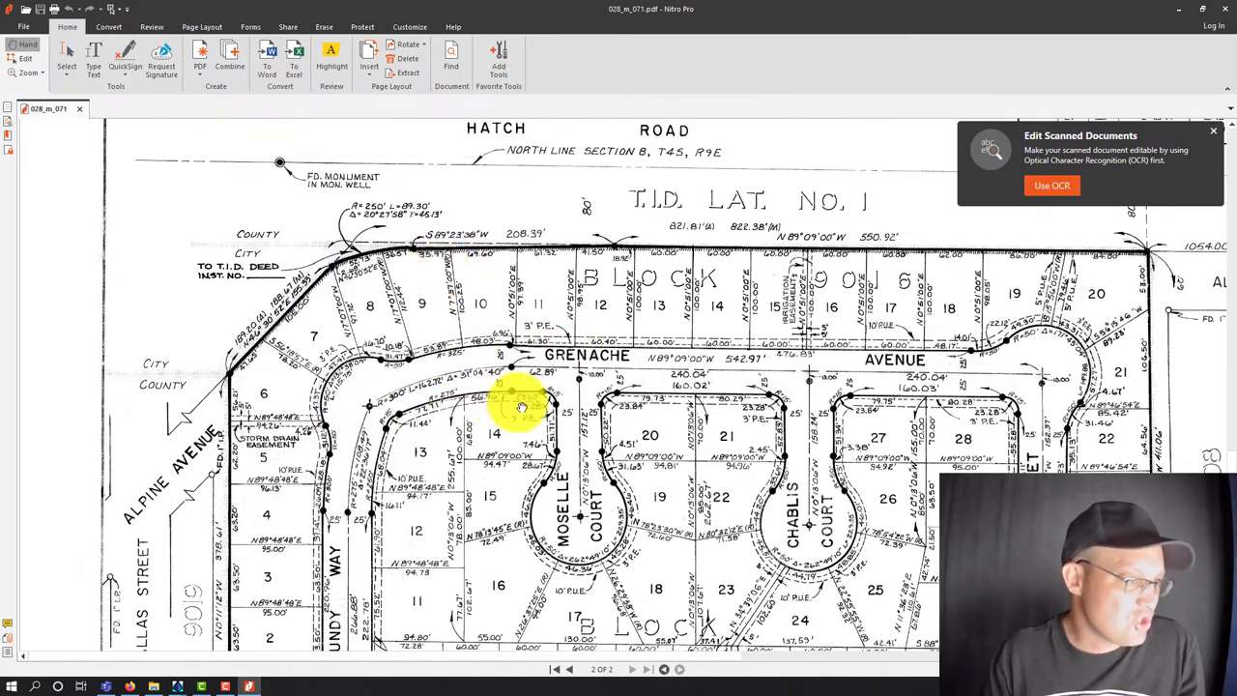
pyautogui.keyDown('ctrl'); pyautogui.scroll(1, 444, 408); pyautogui.keyUp('ctrl')
pyautogui.keyDown('ctrl'); pyautogui.scroll(4, 403, 432); pyautogui.keyUp('ctrl')
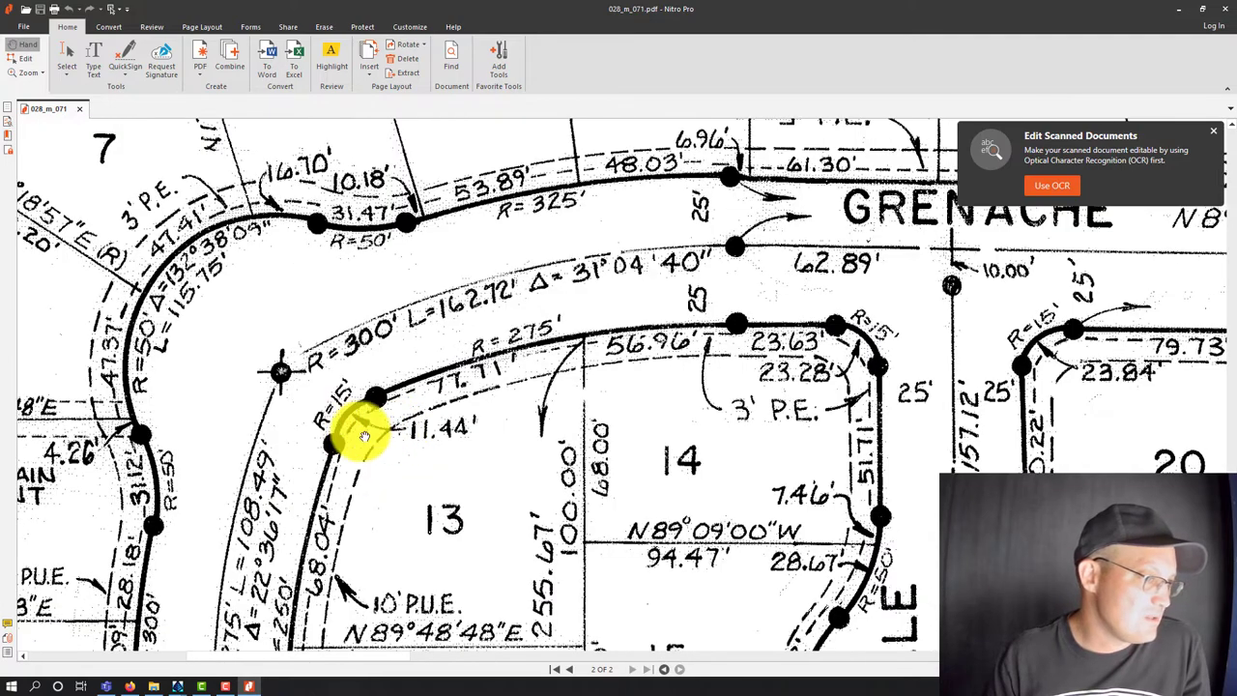
pyautogui.keyDown('ctrl'); pyautogui.scroll(-4, 383, 402); pyautogui.keyUp('ctrl')
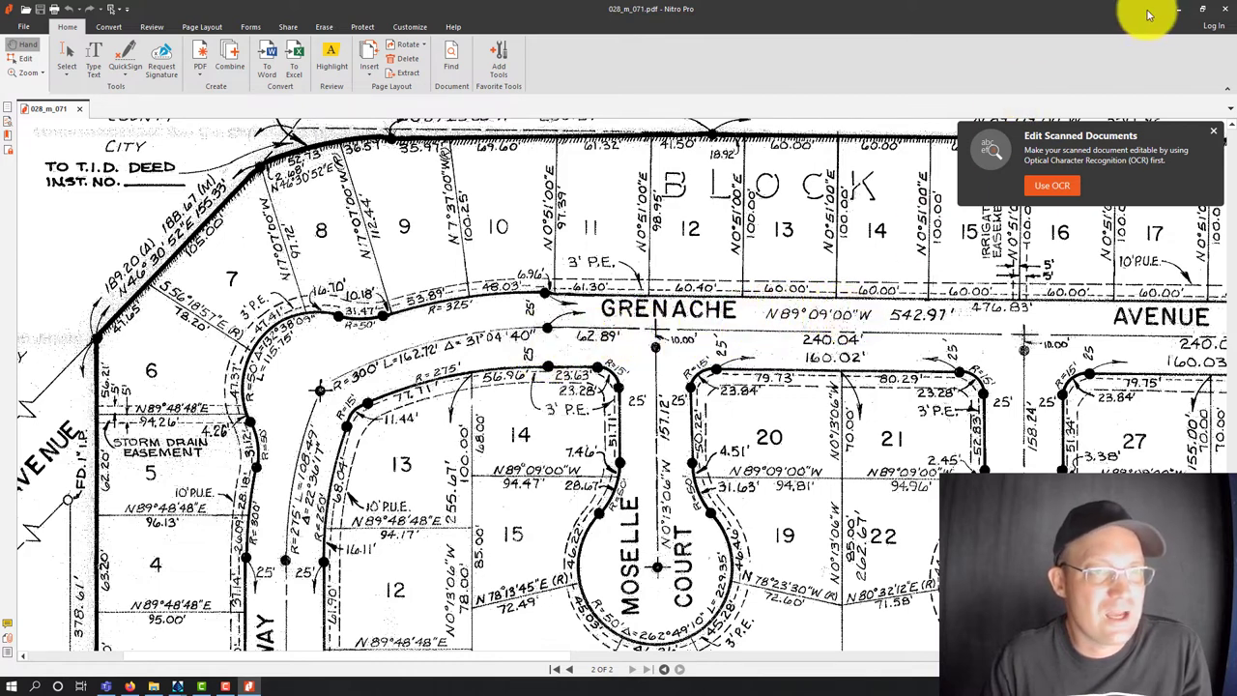
pyautogui.click(1179, 13)
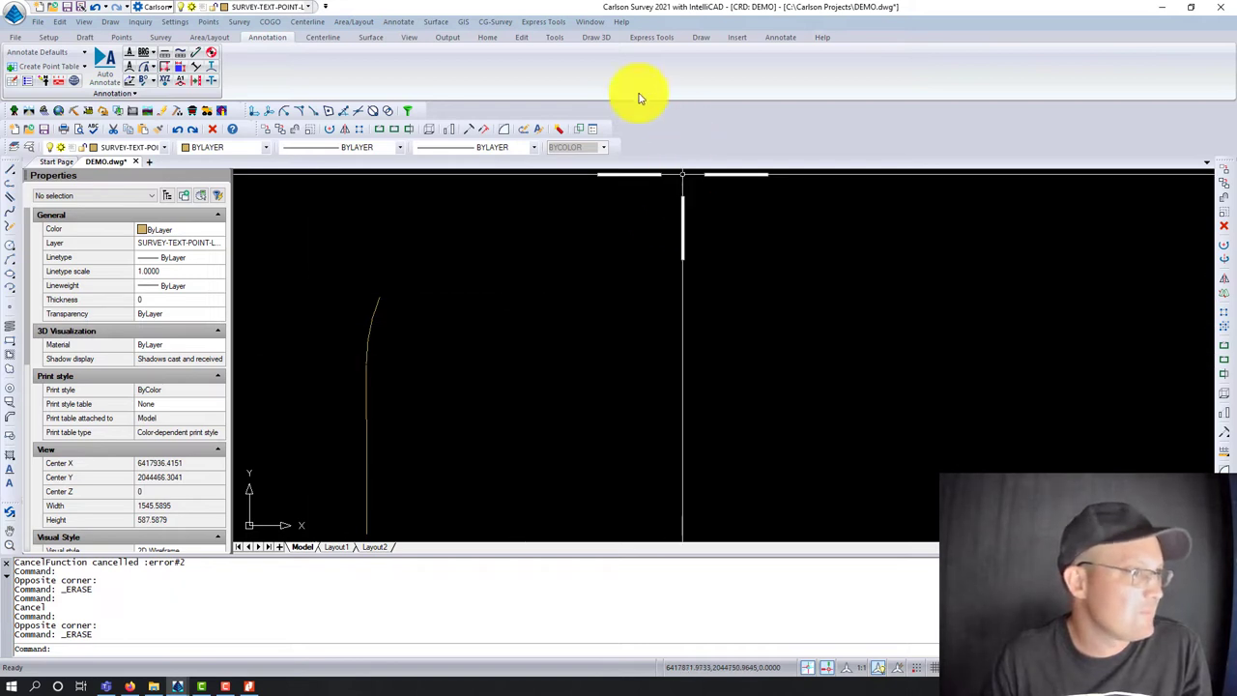
# Draw a northwest line by angle and distance in the open area east of the curve, with bearing 89.0900 and length 62.89.
pyautogui.click(238, 21)
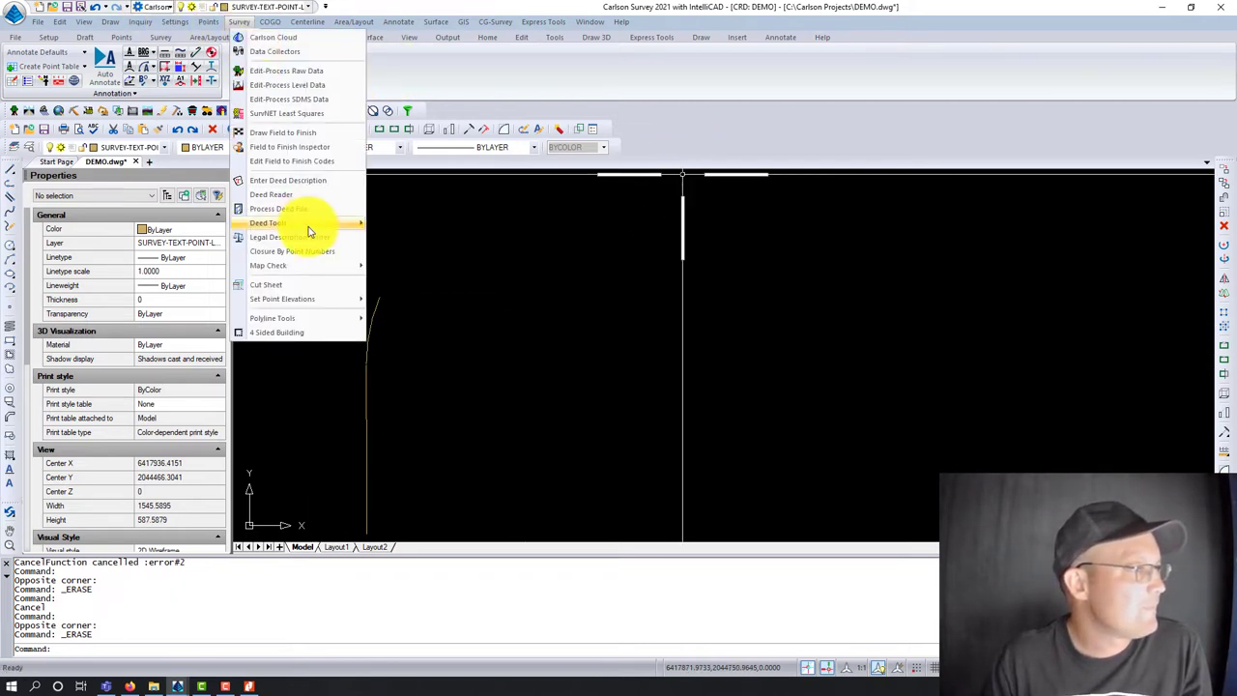
pyautogui.click(269, 21)
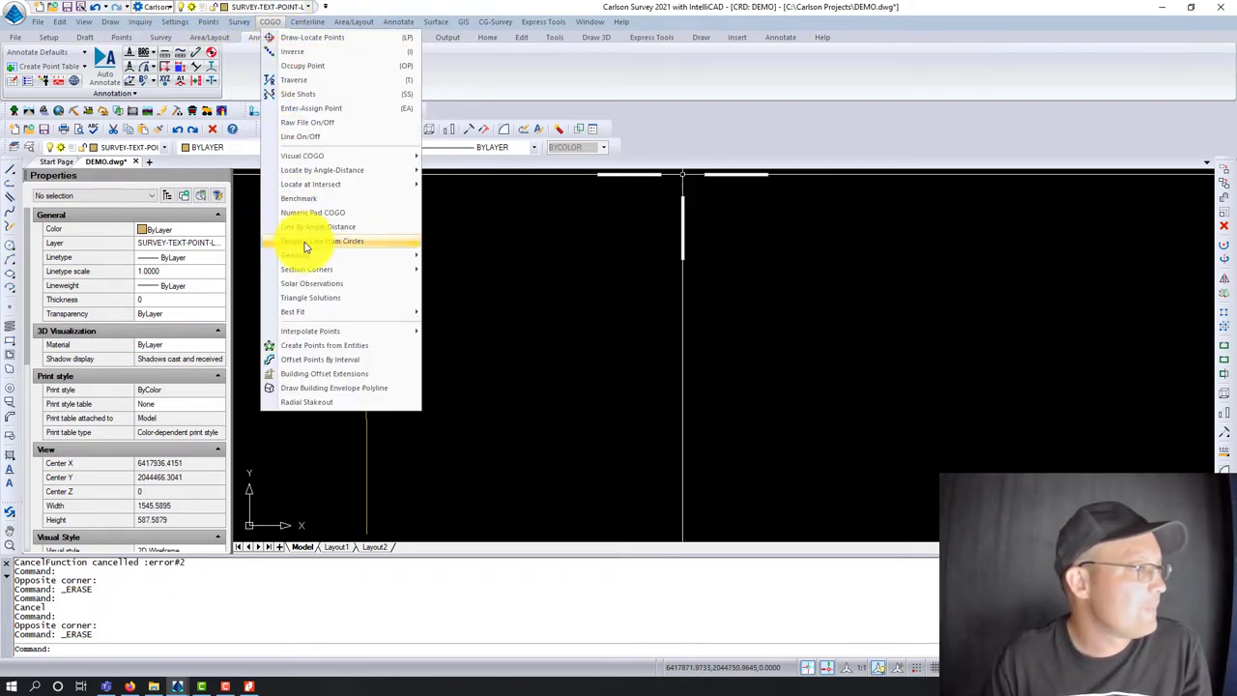
pyautogui.click(319, 230)
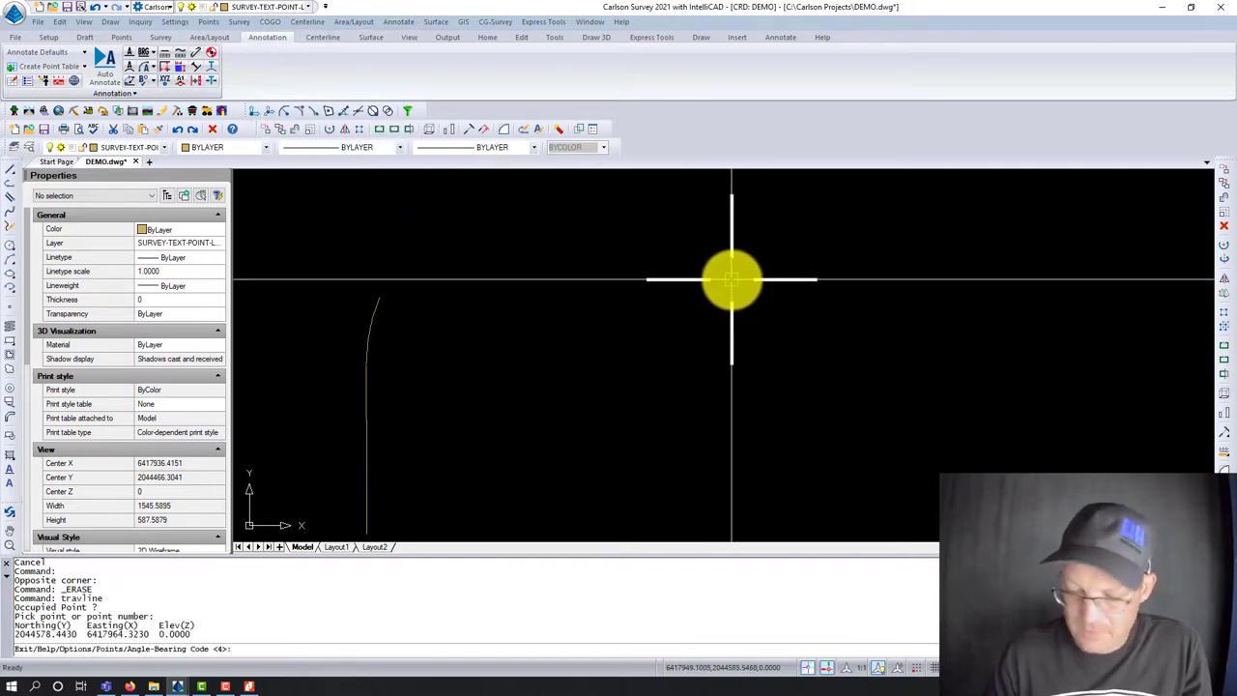
pyautogui.press('Return')
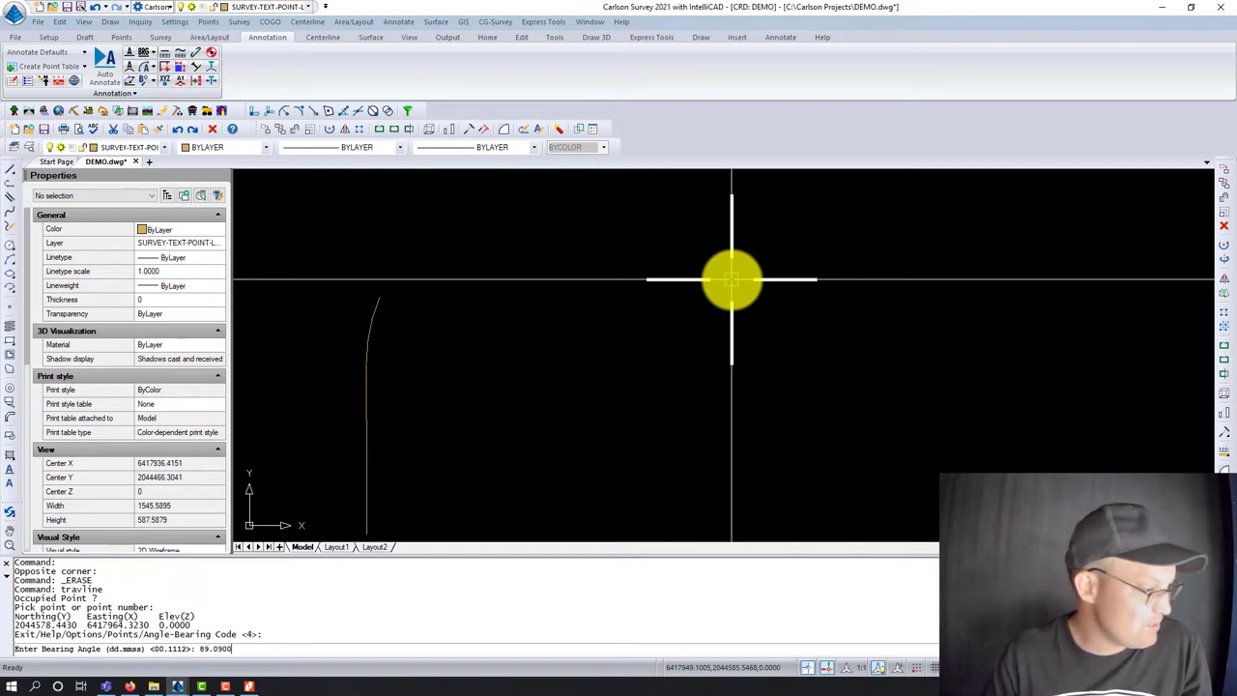
pyautogui.press('Return')
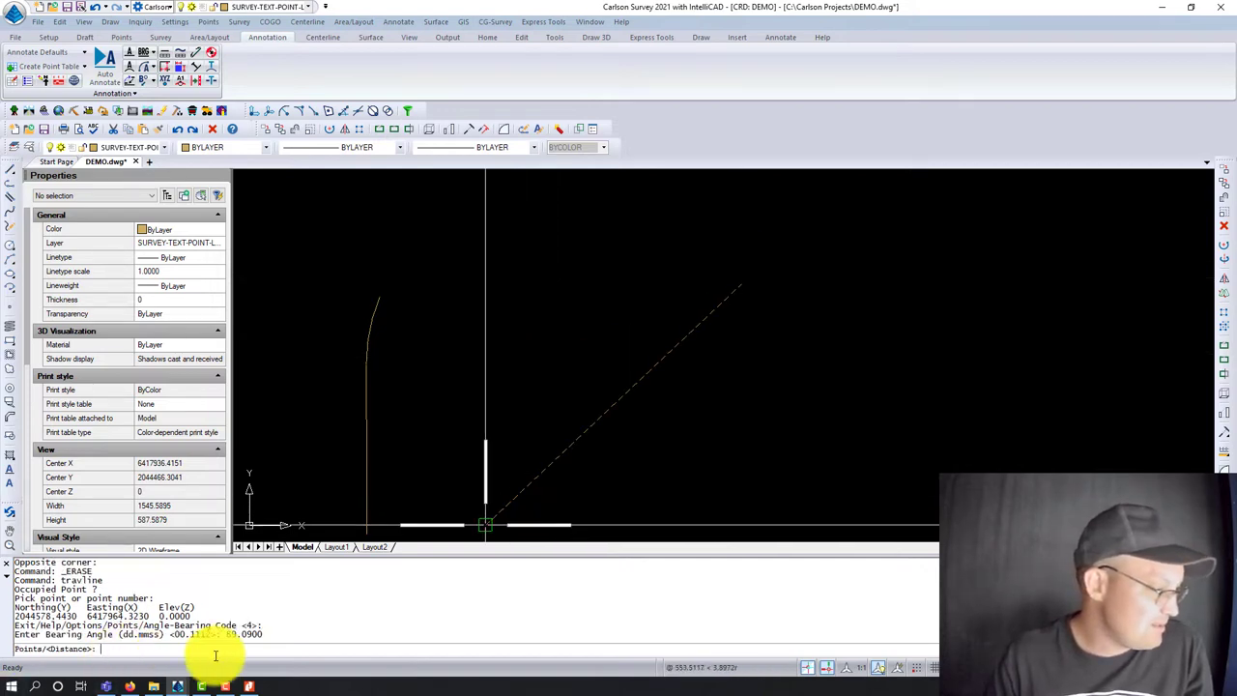
pyautogui.click(253, 687)
pyautogui.click(250, 684)
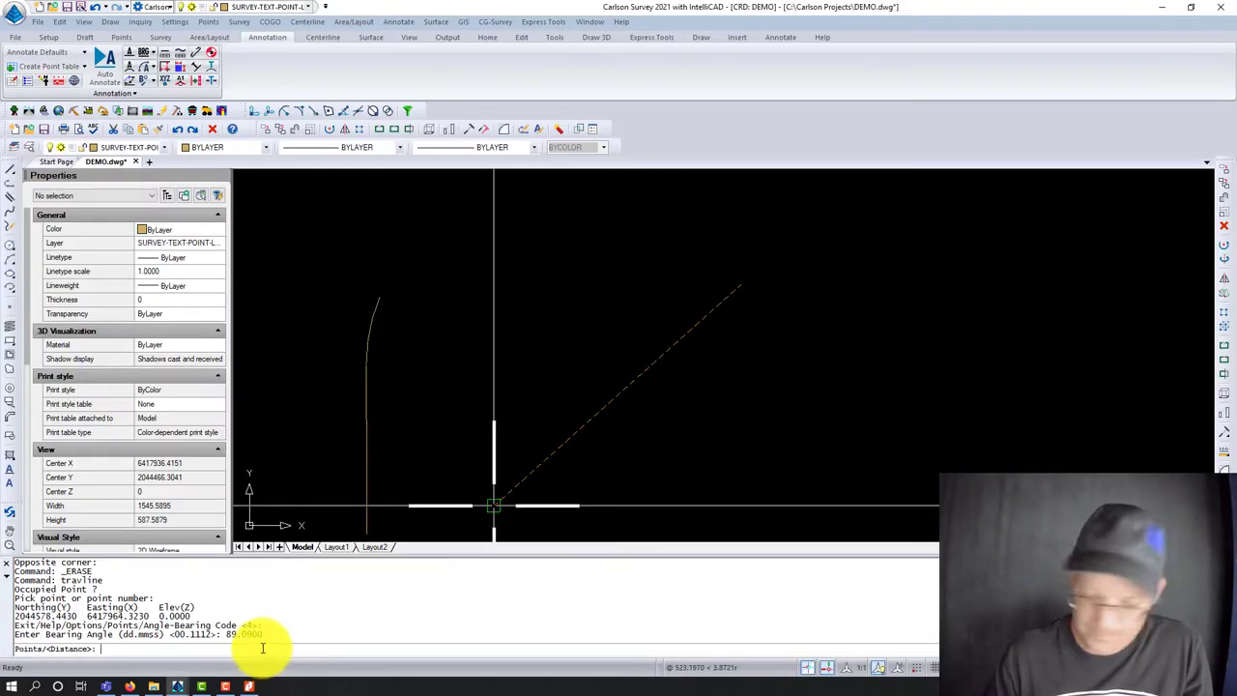
pyautogui.press('Return')
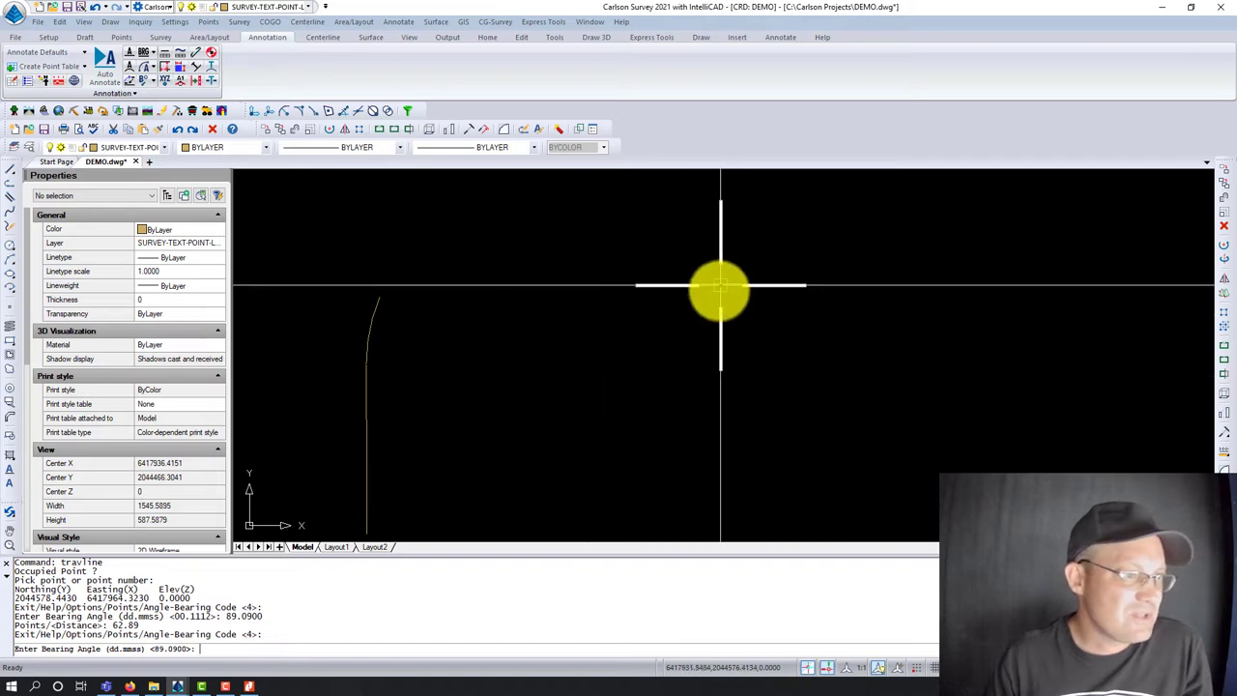
# Draw a tangent curve from the new line's west end with radius -300 and the mapped arc length 162.72.
pyautogui.click(249, 686)
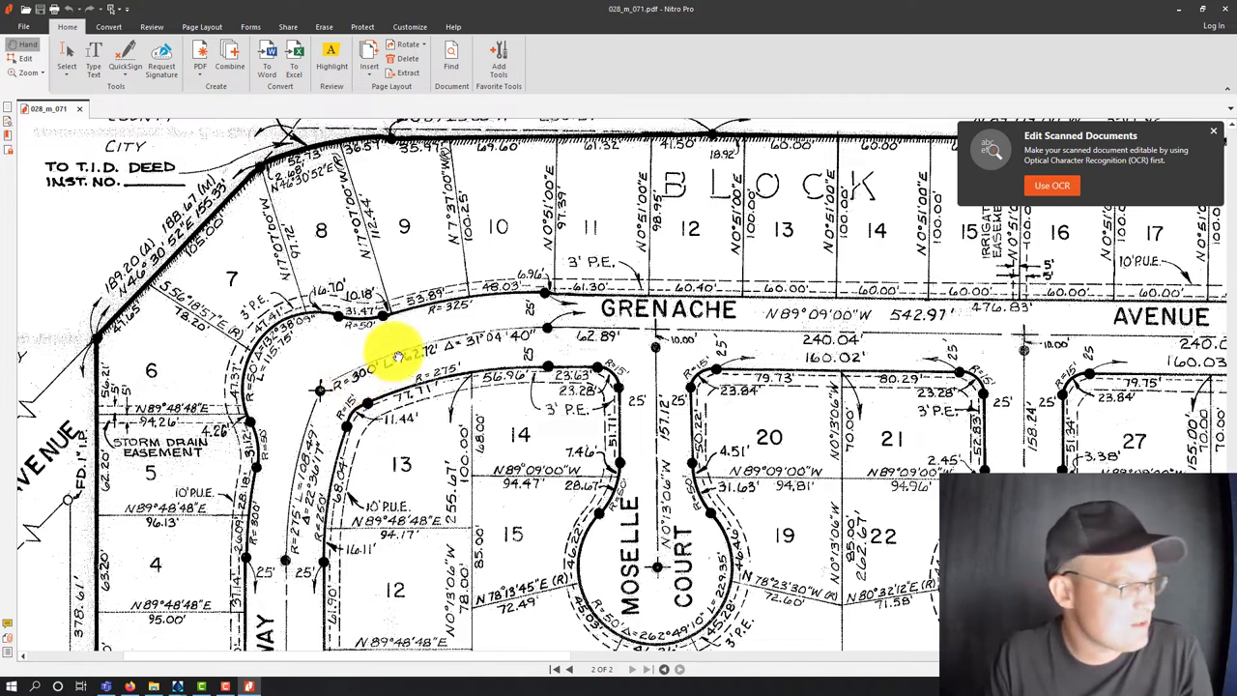
pyautogui.click(1183, 15)
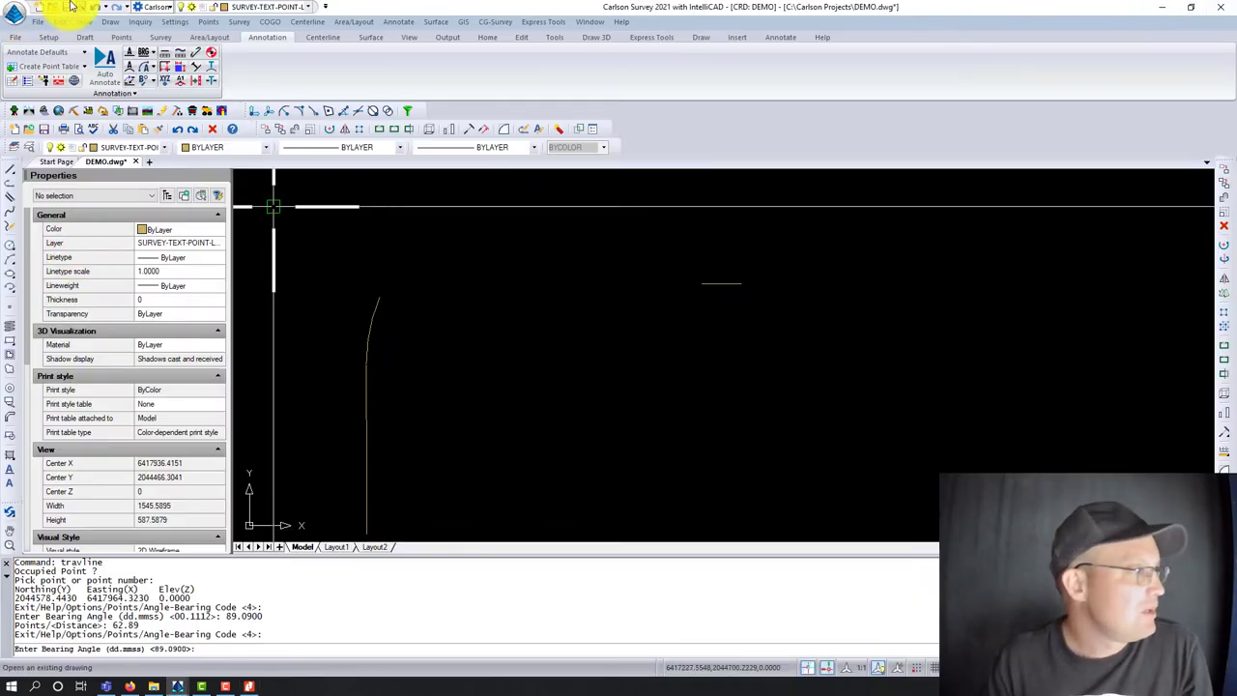
pyautogui.click(110, 22)
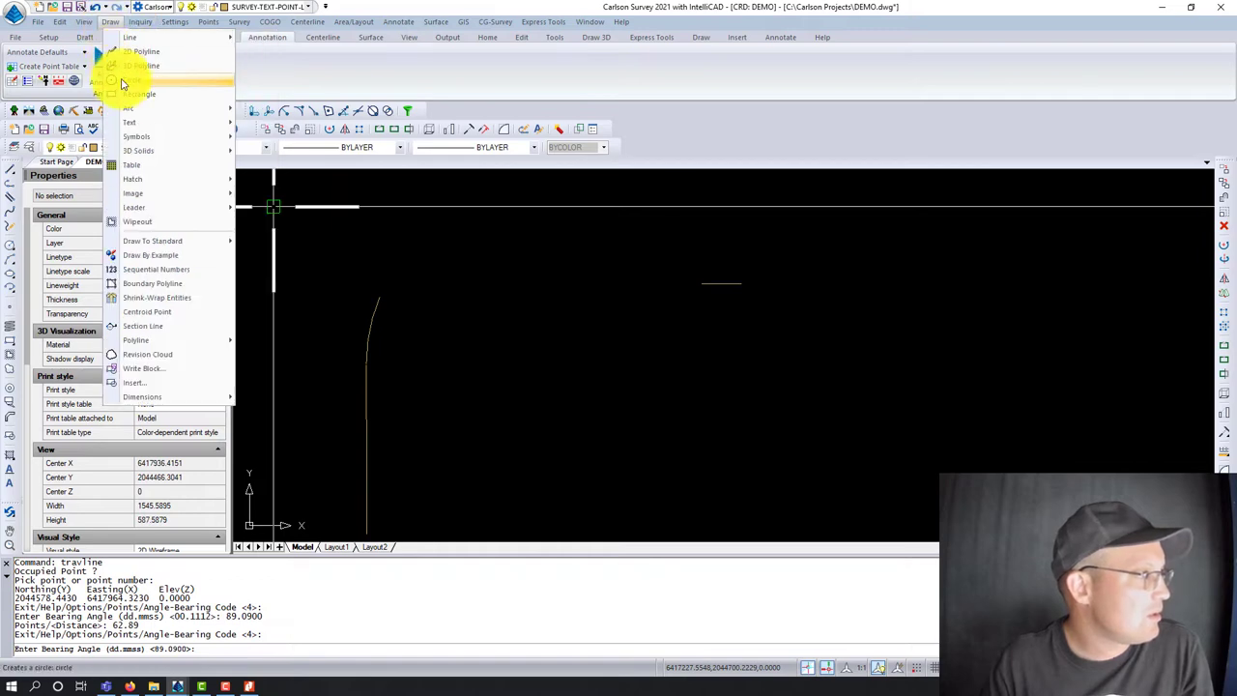
pyautogui.moveTo(126, 107)
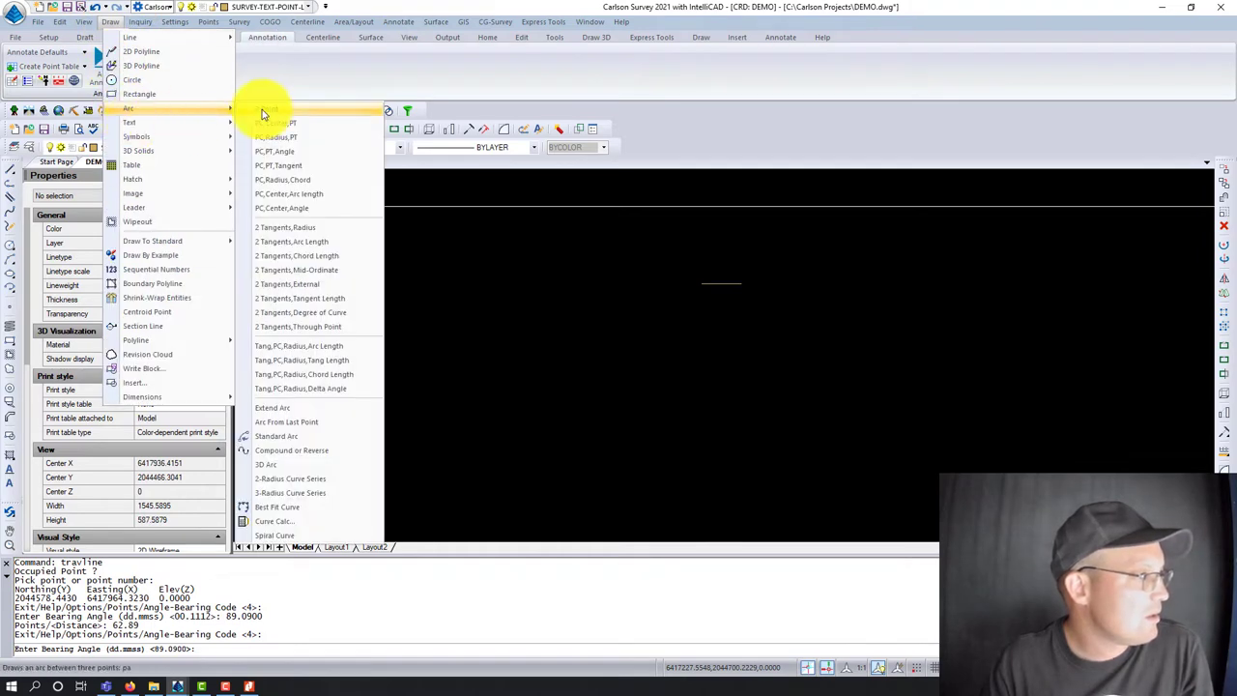
pyautogui.click(335, 351)
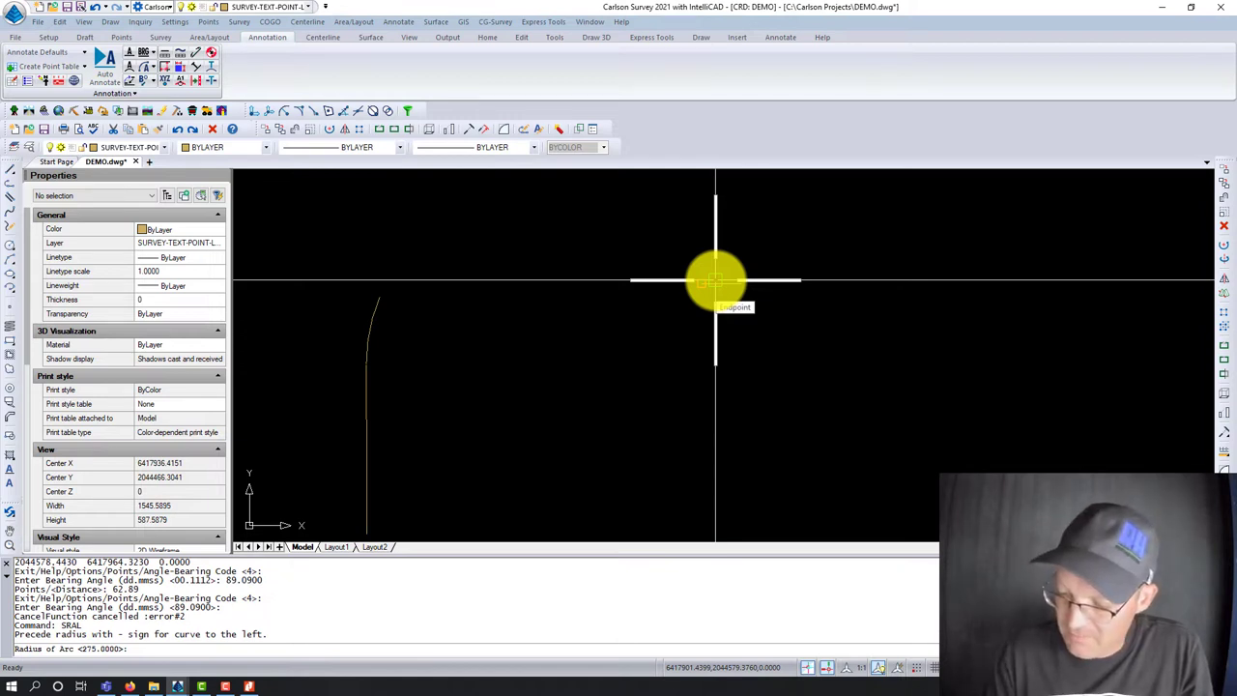
pyautogui.press('Return')
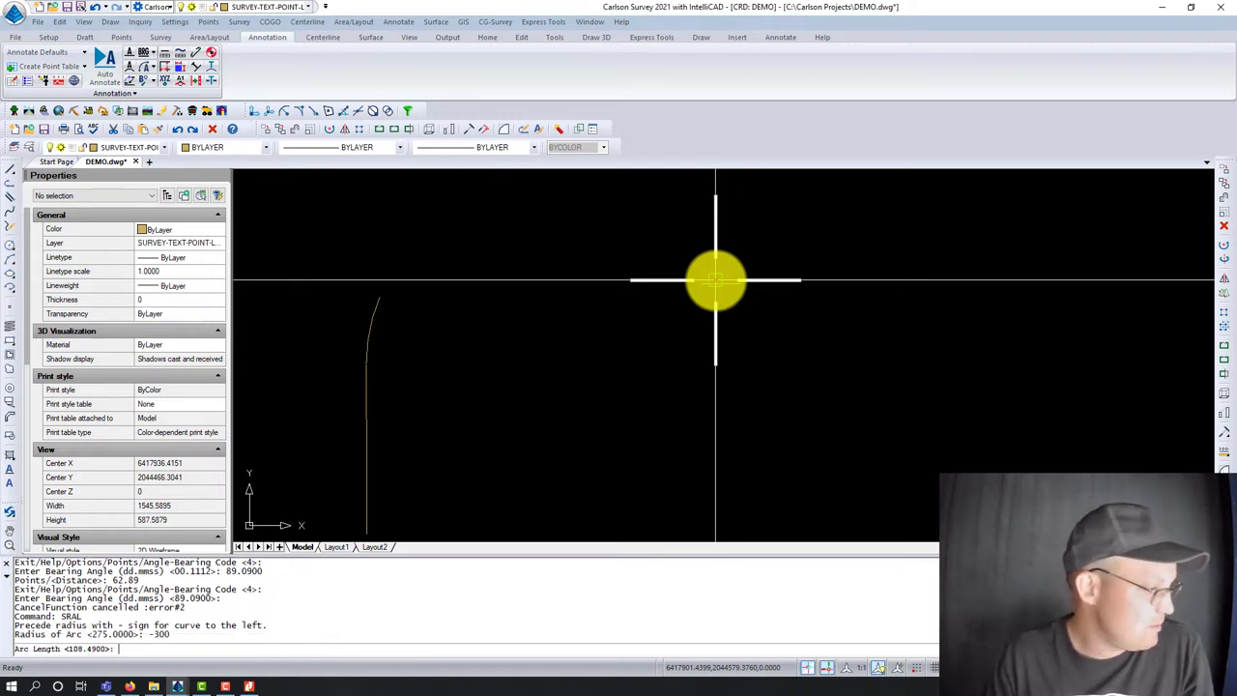
pyautogui.click(248, 687)
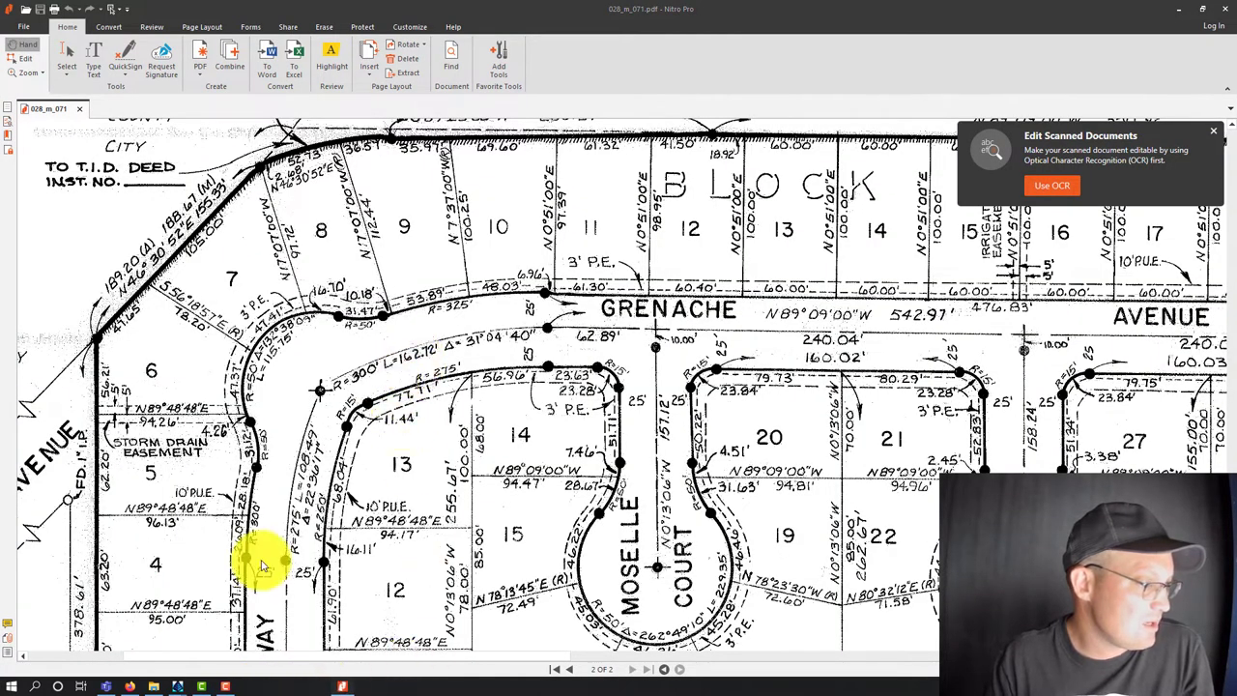
pyautogui.click(250, 688)
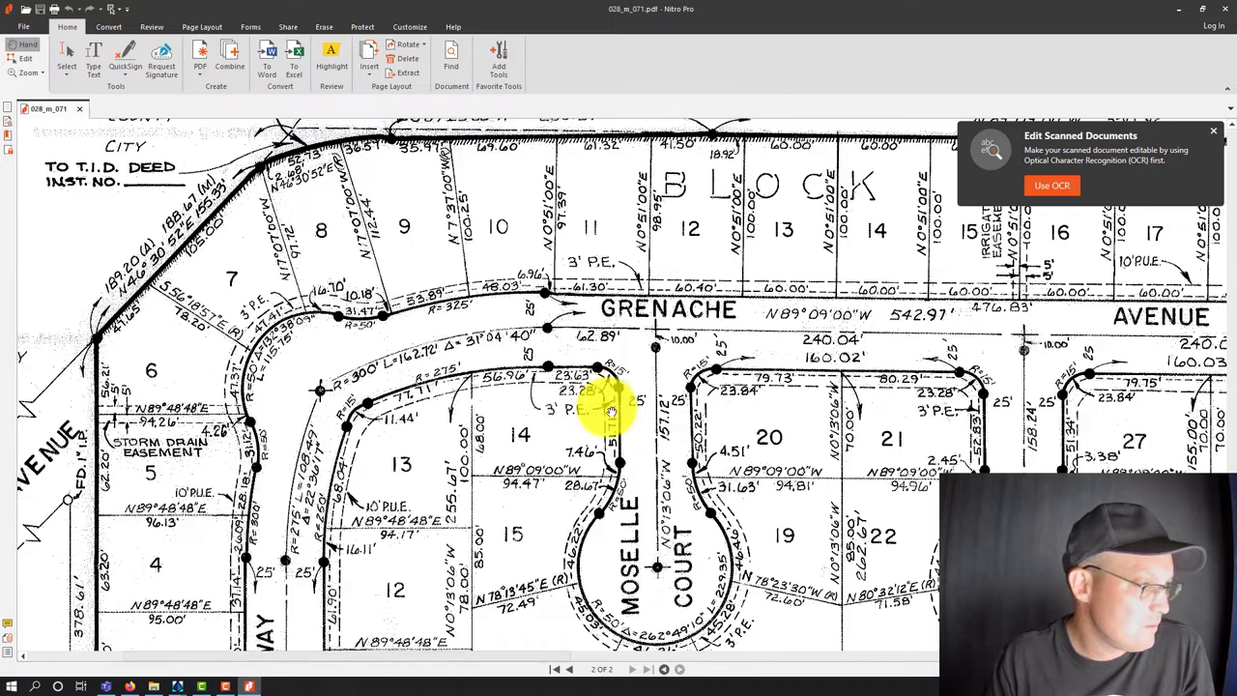
pyautogui.click(1188, 11)
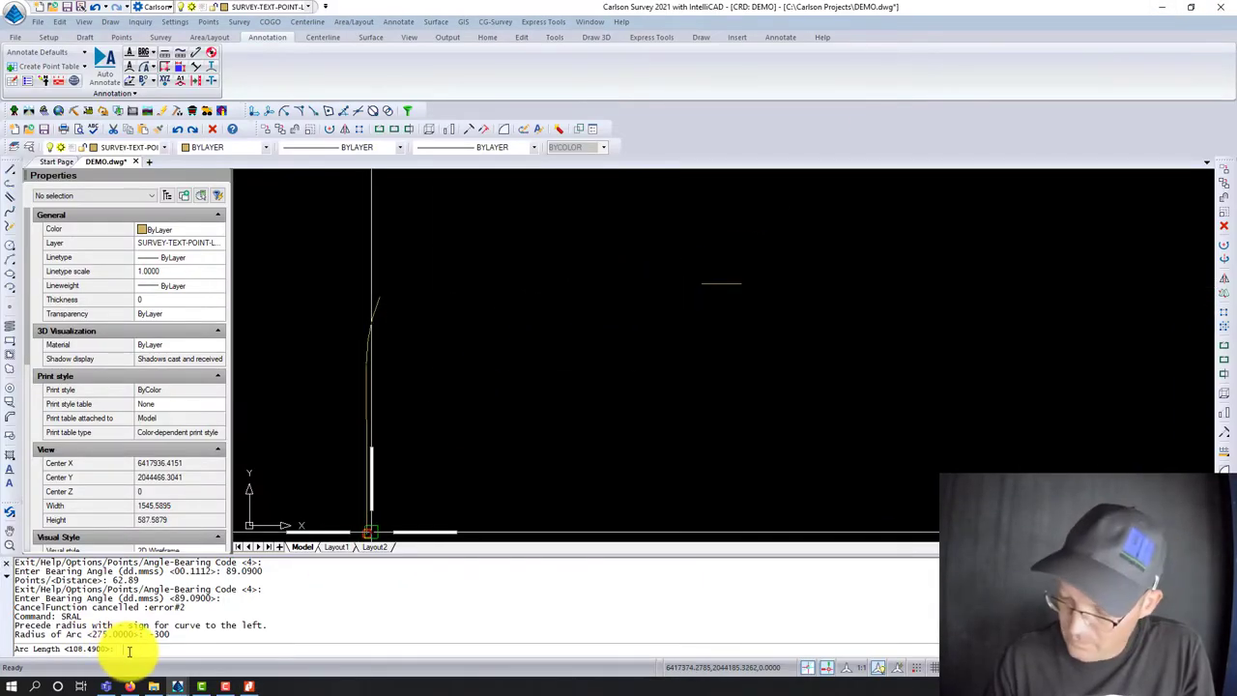
pyautogui.press('Return')
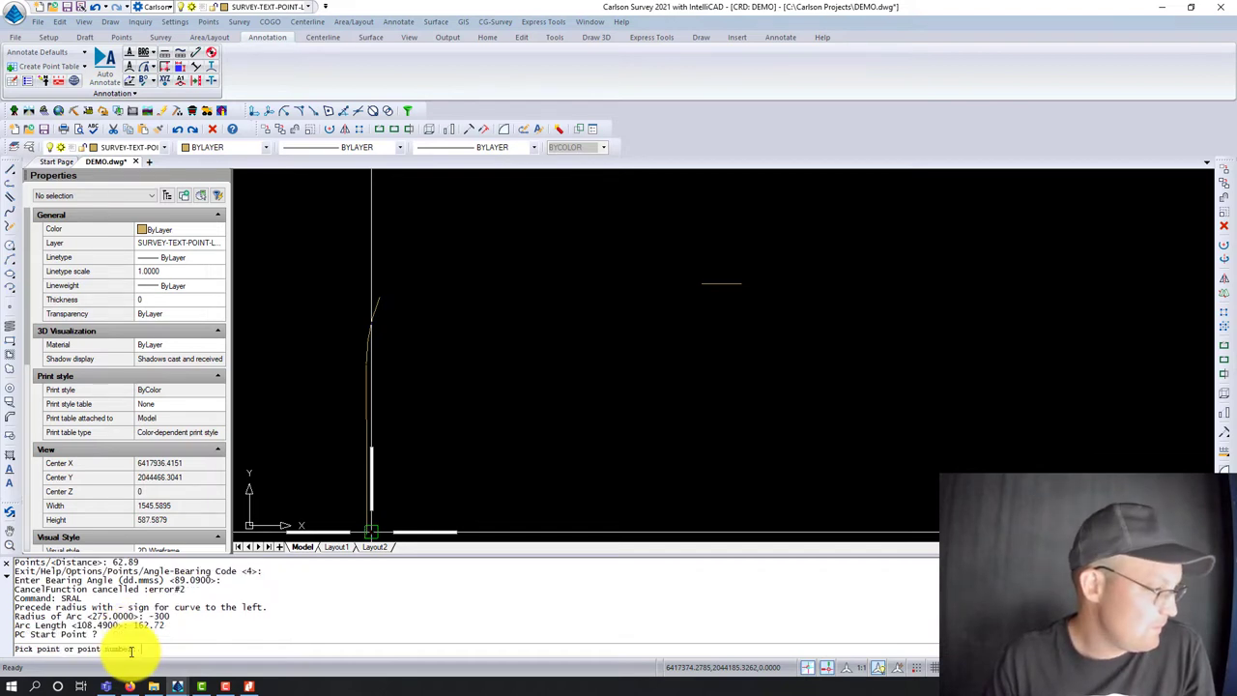
pyautogui.click(707, 283)
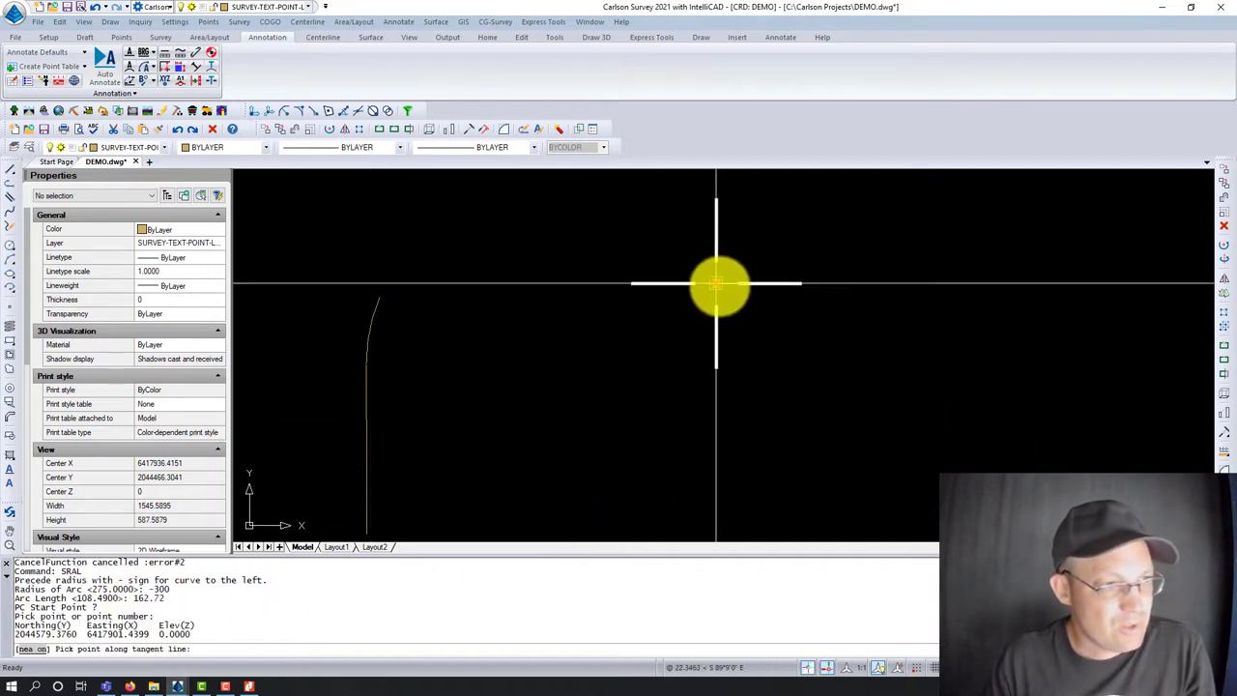
pyautogui.click(735, 282)
# Move the new line and curve together so the curve's free end meets the upper end of the first centerline curve.
pyautogui.click(217, 682)
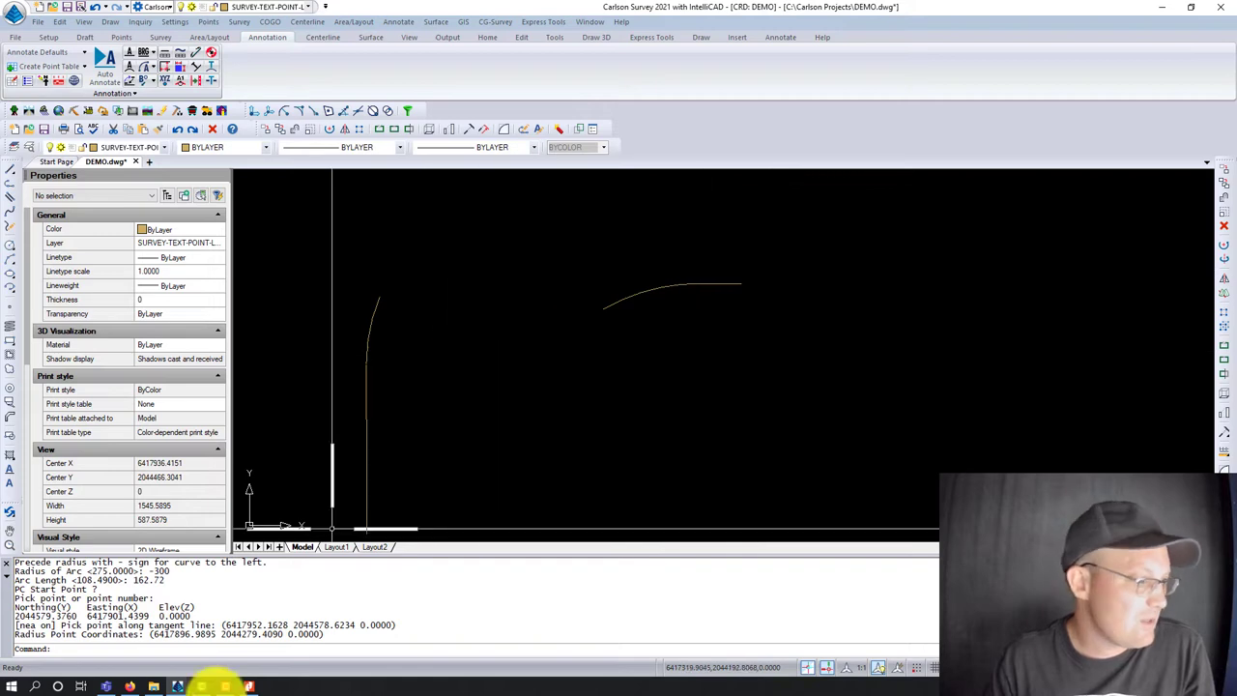
pyautogui.click(249, 686)
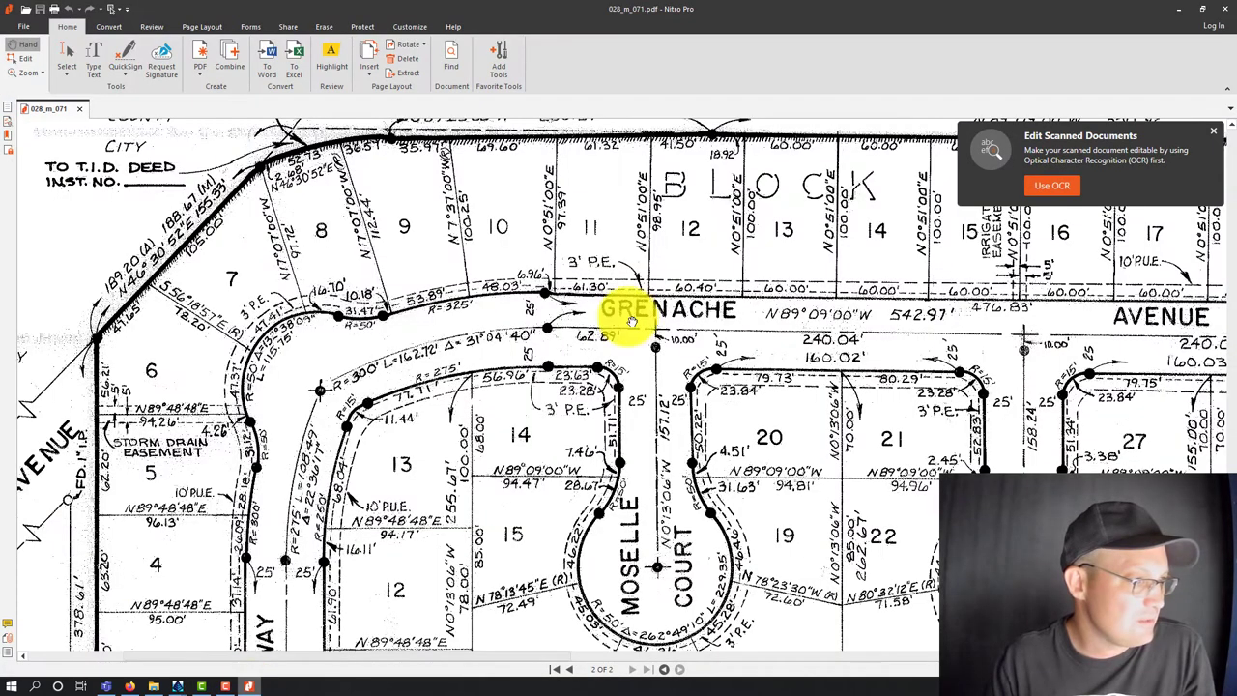
pyautogui.click(255, 684)
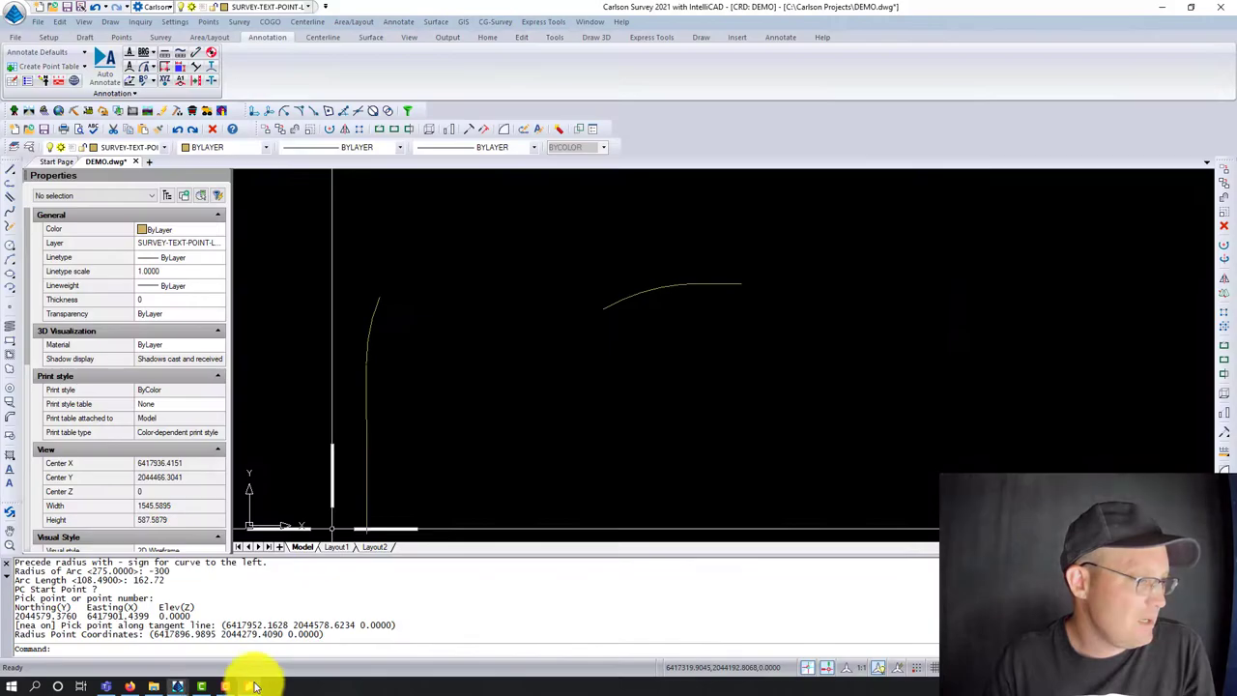
pyautogui.write('m')
pyautogui.press('Return')
pyautogui.click(731, 348)
pyautogui.click(577, 281)
pyautogui.press('Return')
pyautogui.click(602, 309)
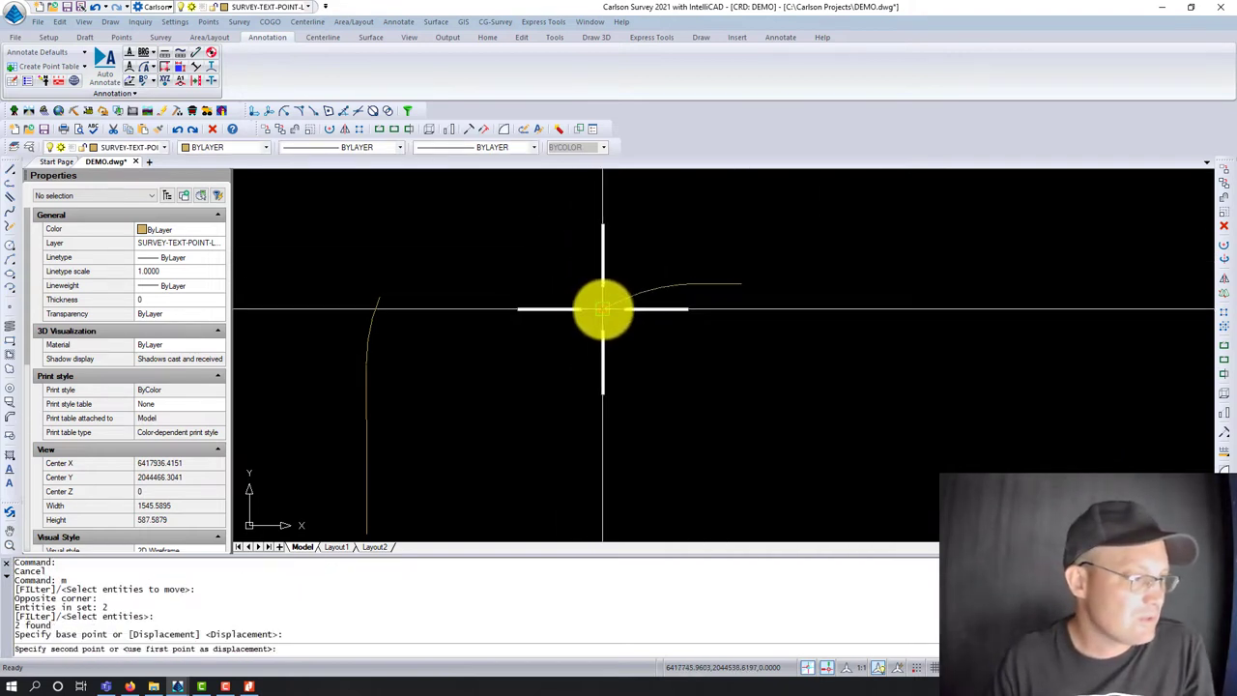
pyautogui.press('Escape')
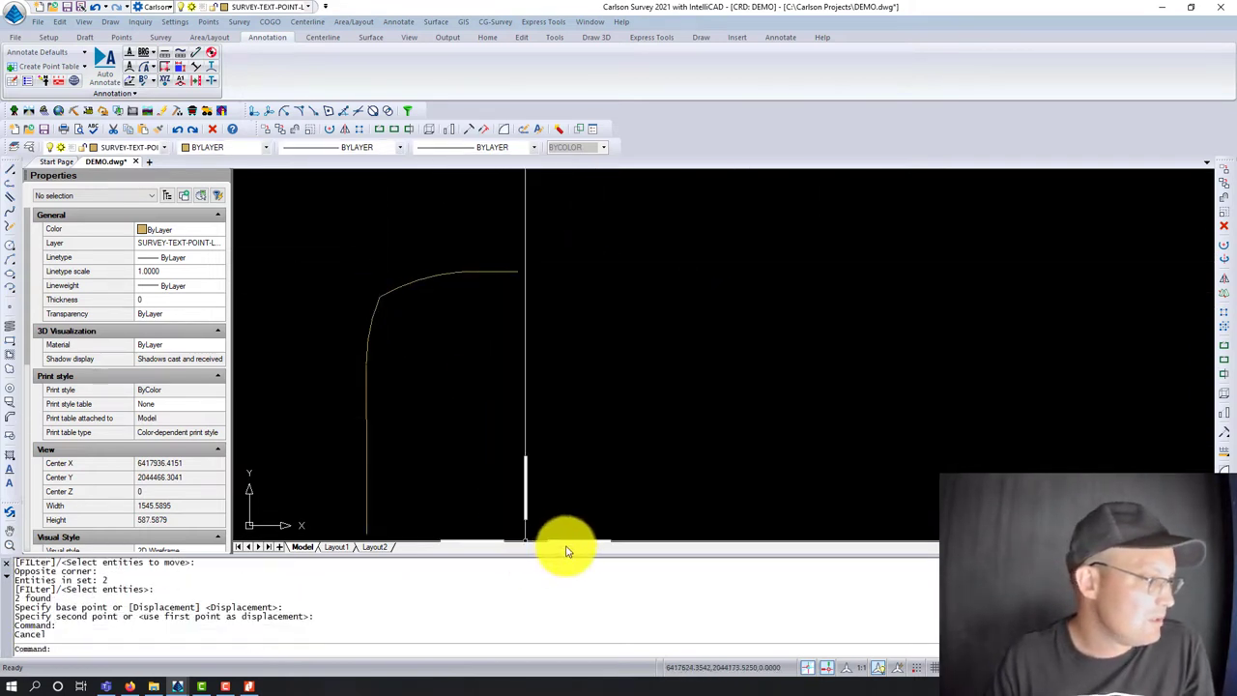
# Compare the joined centerline with the survey map PDF and check the street half-width.
pyautogui.click(245, 687)
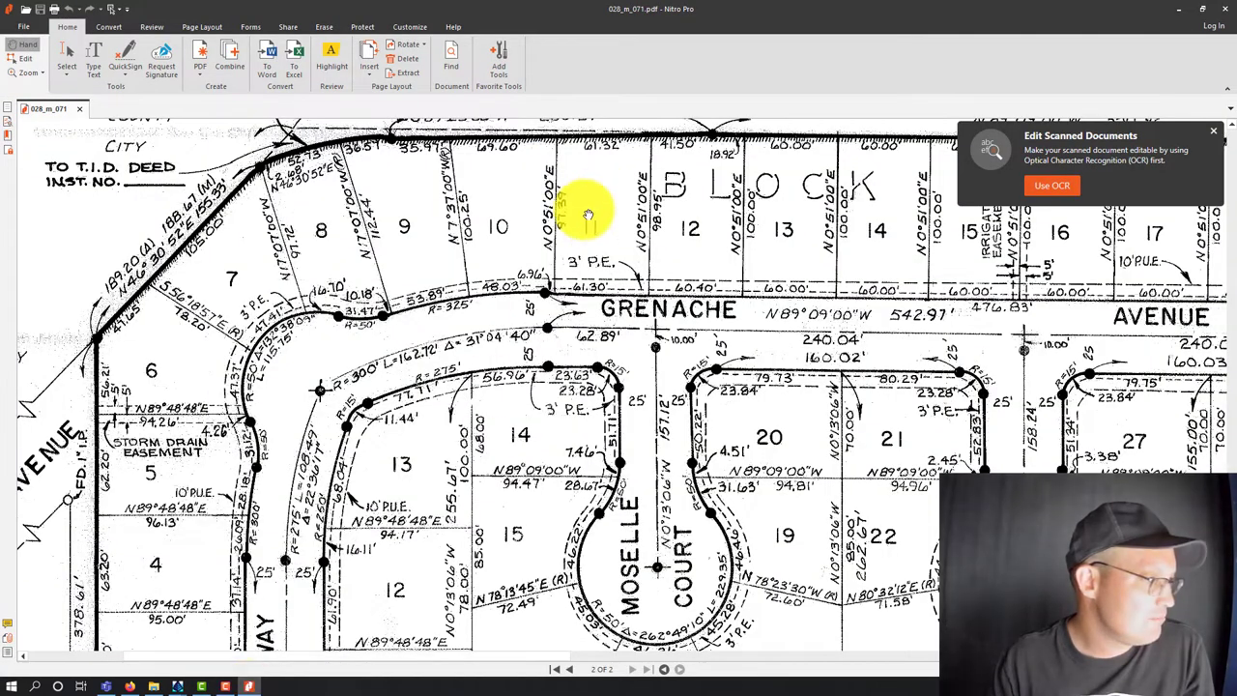
pyautogui.click(249, 686)
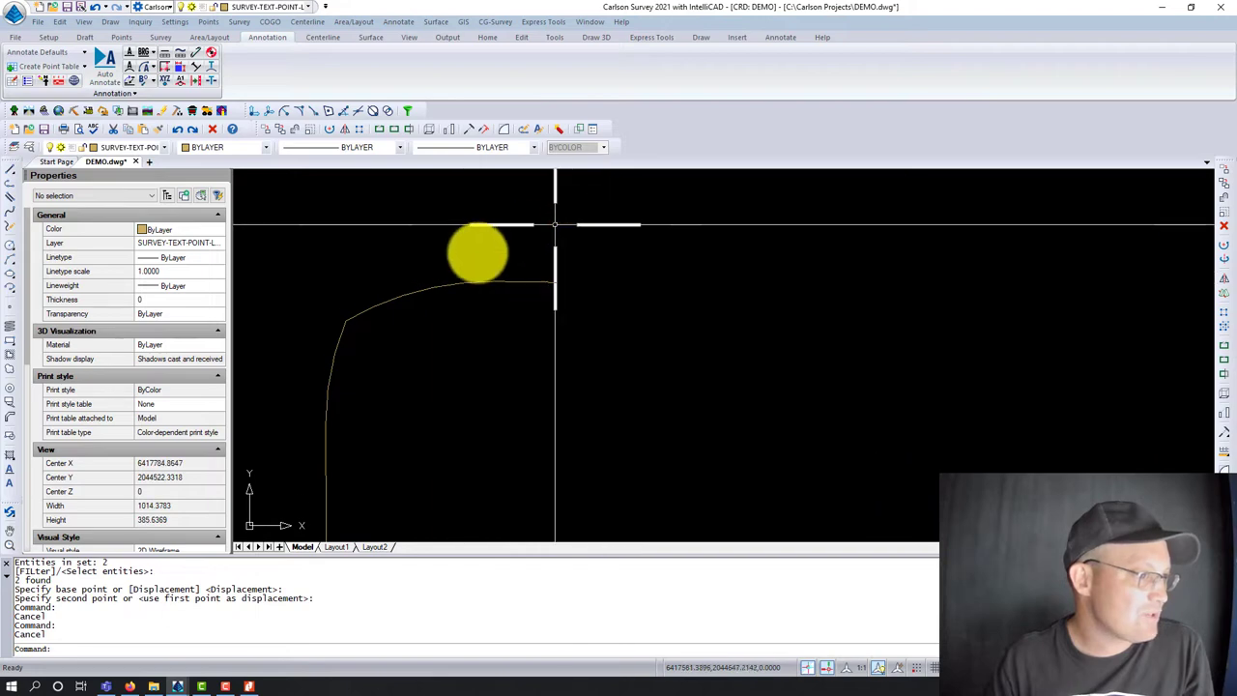
pyautogui.click(250, 686)
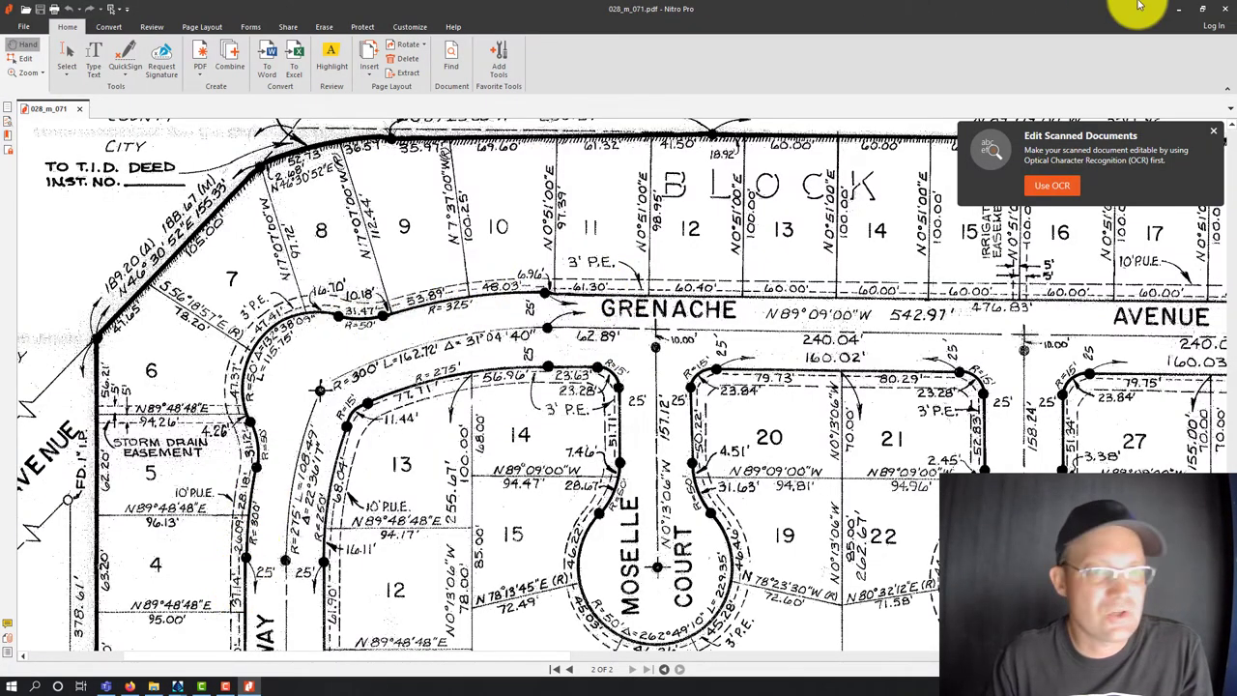
pyautogui.click(1172, 9)
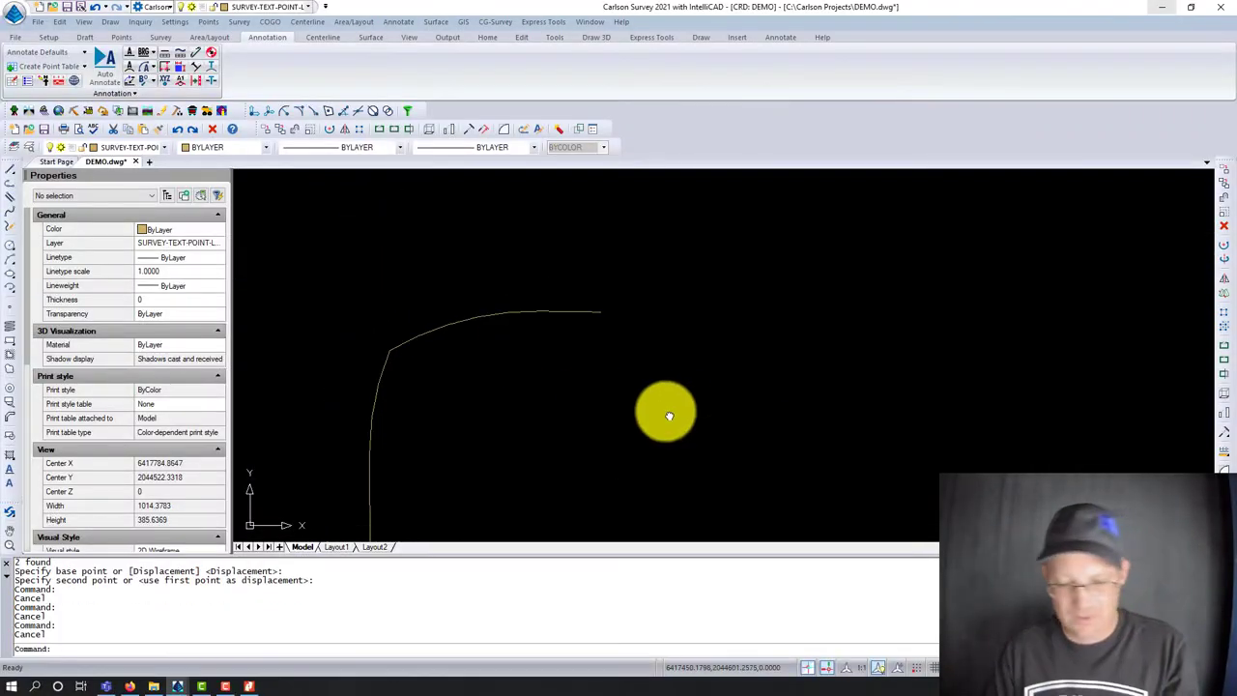
pyautogui.write('o')
pyautogui.press('Return')
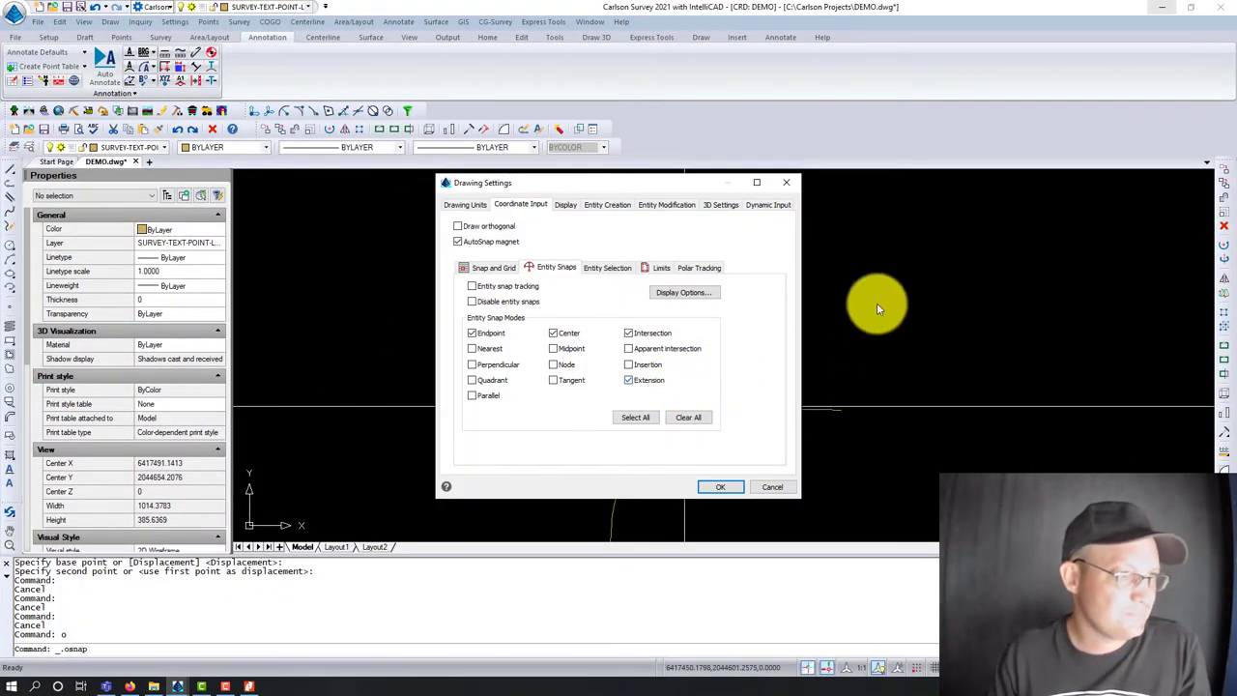
pyautogui.click(785, 182)
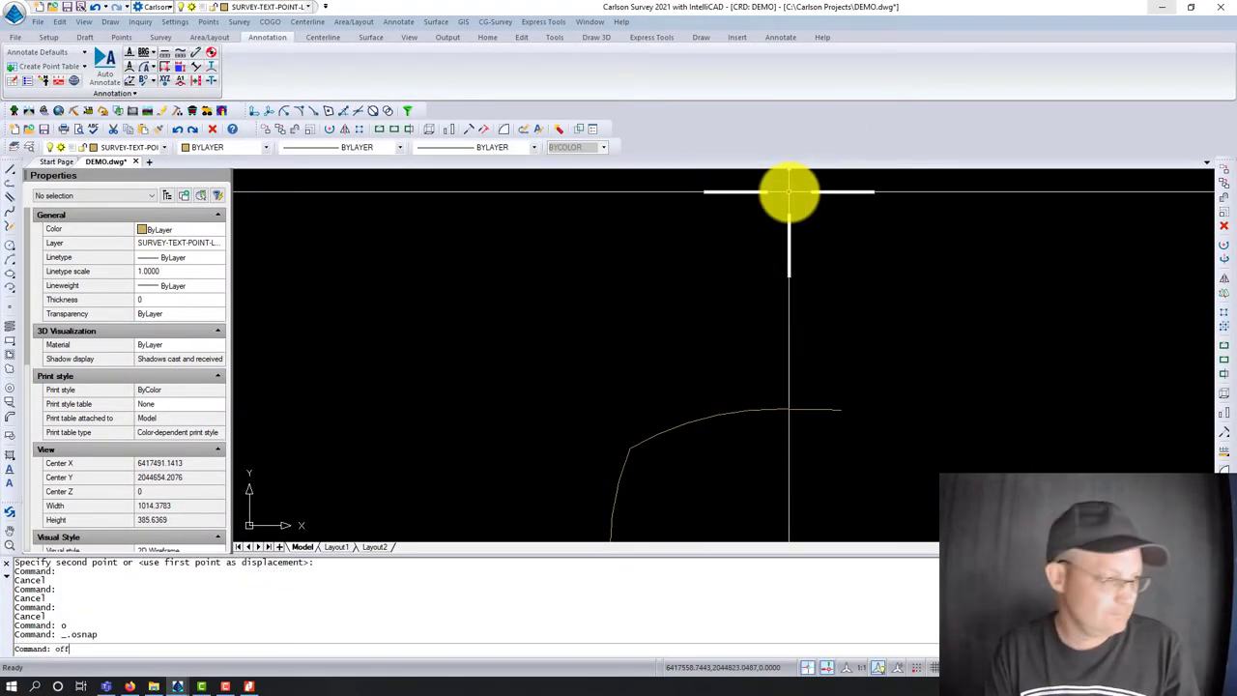
# Offset the upper centerline line and its tangent curve 25 feet to the north side.
pyautogui.write('set')
pyautogui.press('Return')
pyautogui.write('25')
pyautogui.press('Return')
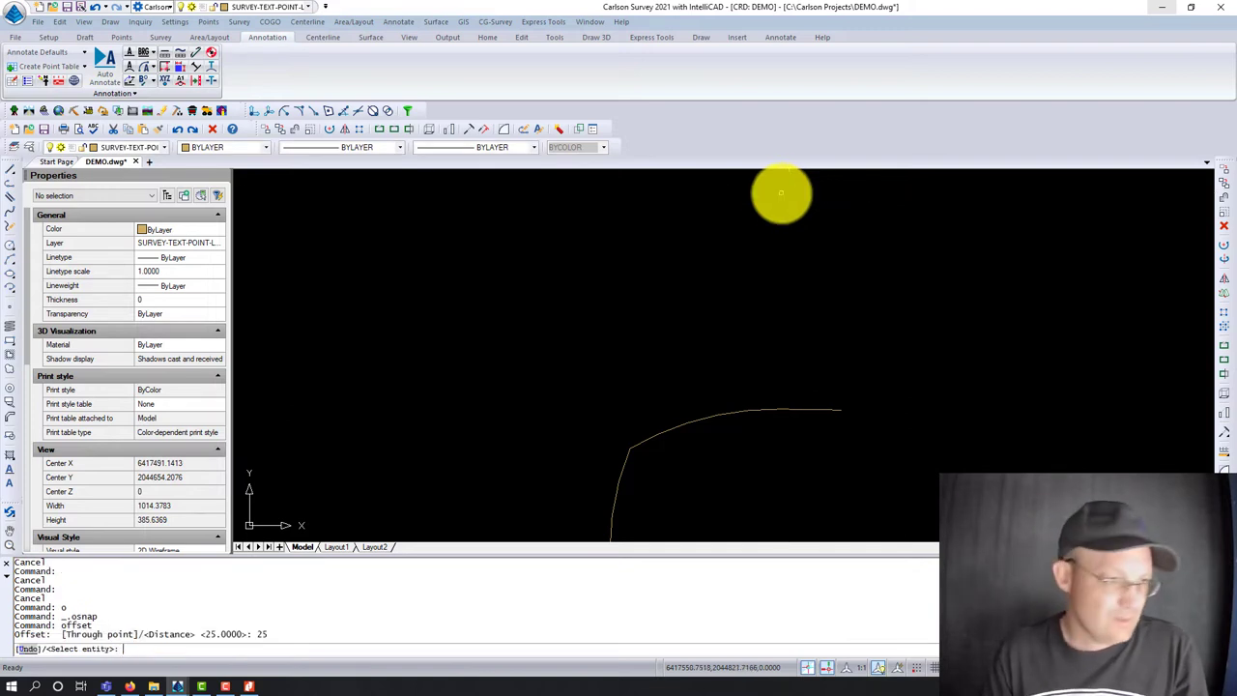
pyautogui.click(814, 414)
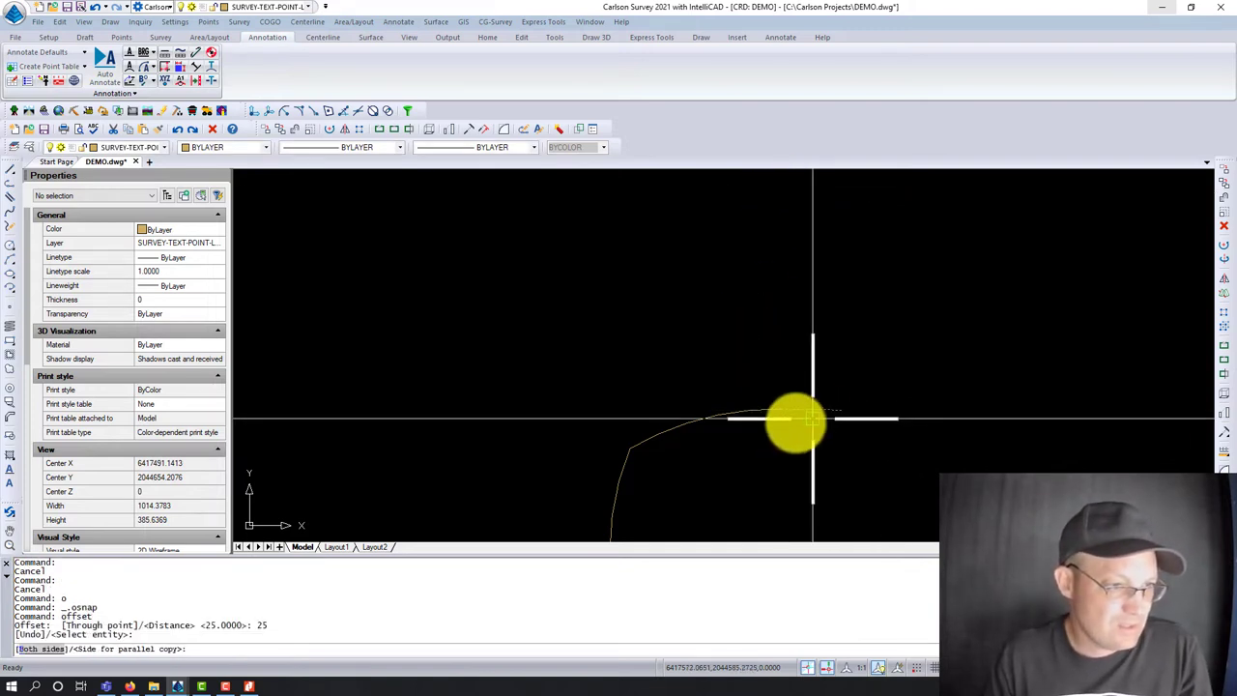
pyautogui.click(777, 398)
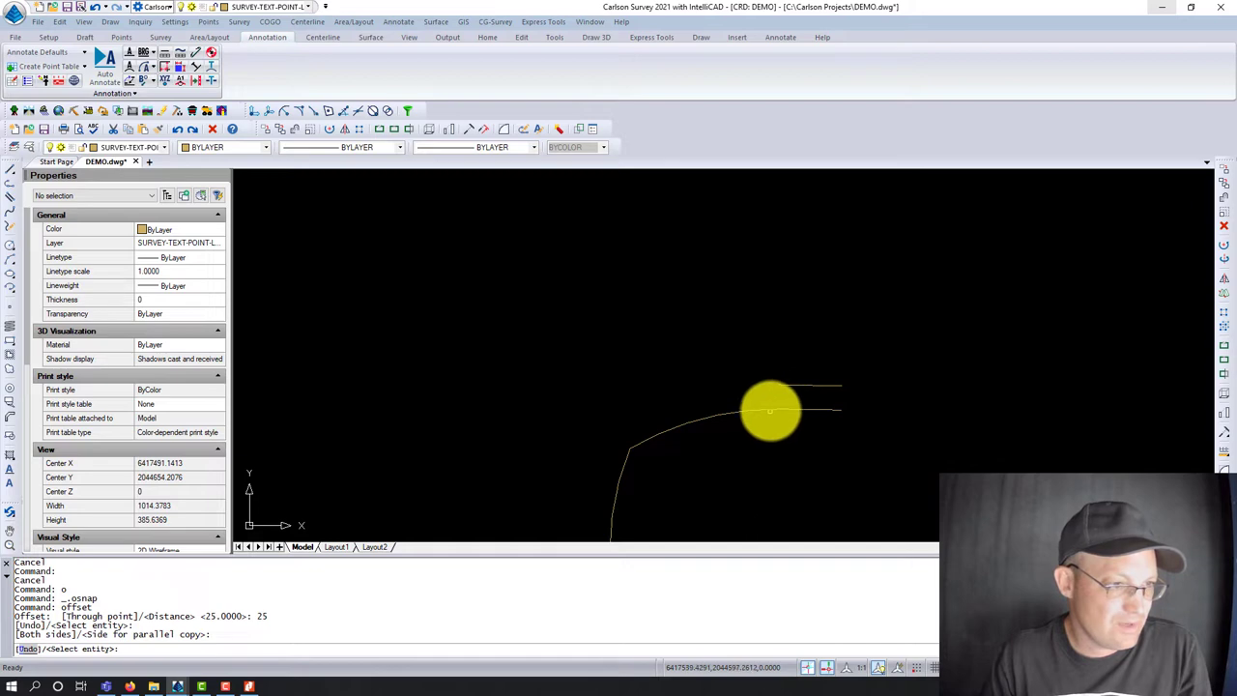
pyautogui.click(770, 410)
pyautogui.click(763, 373)
pyautogui.press('Escape')
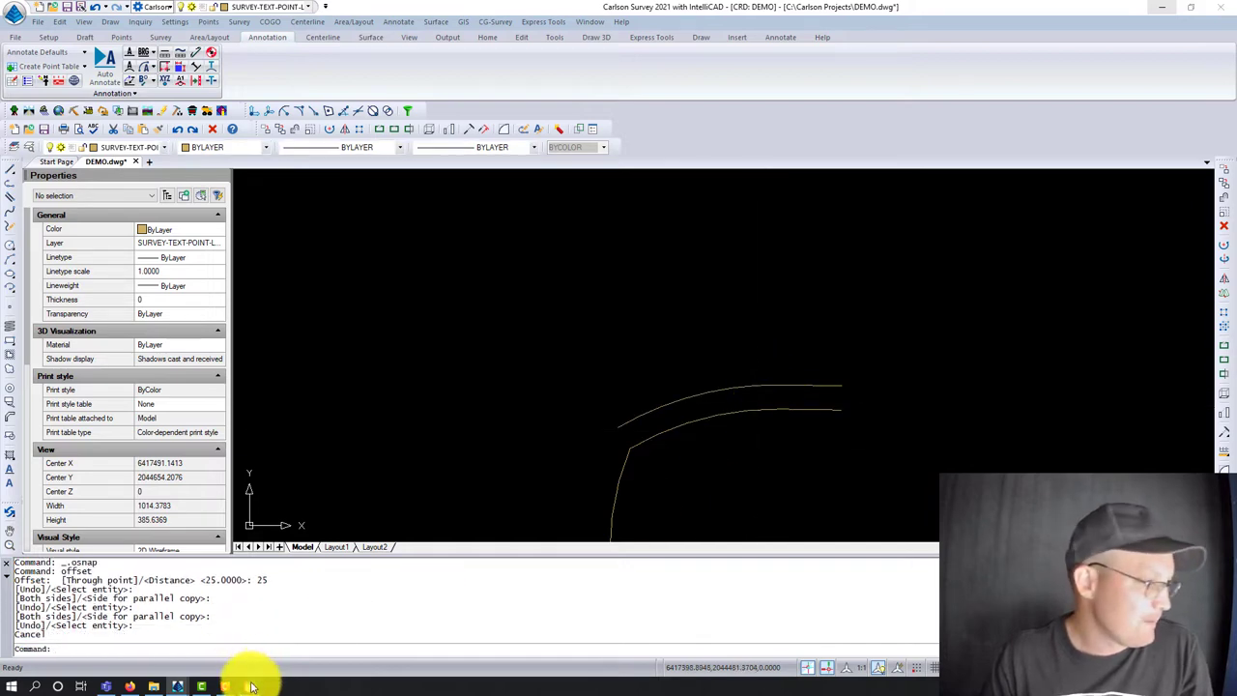
# On the survey map PDF, read the arc segments along the R=325 curve and add 48.03 + 53.89 + 10.18 in Calculator.
pyautogui.click(250, 686)
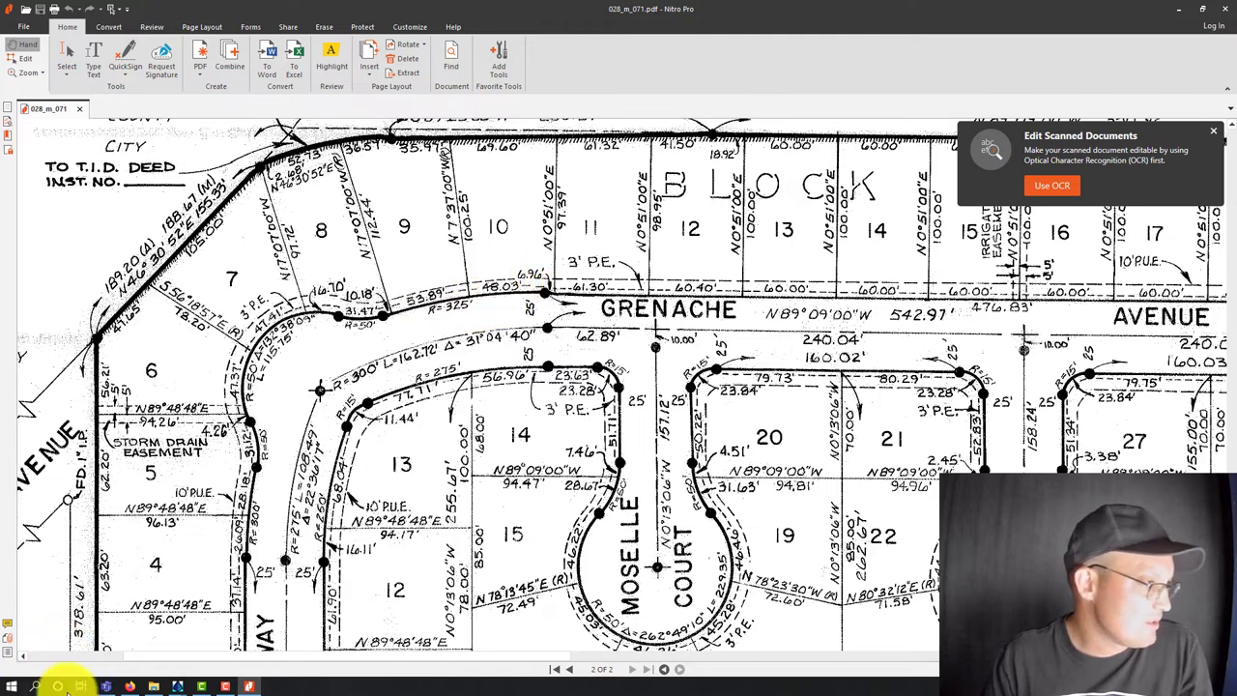
pyautogui.click(10, 688)
pyautogui.write('calculator')
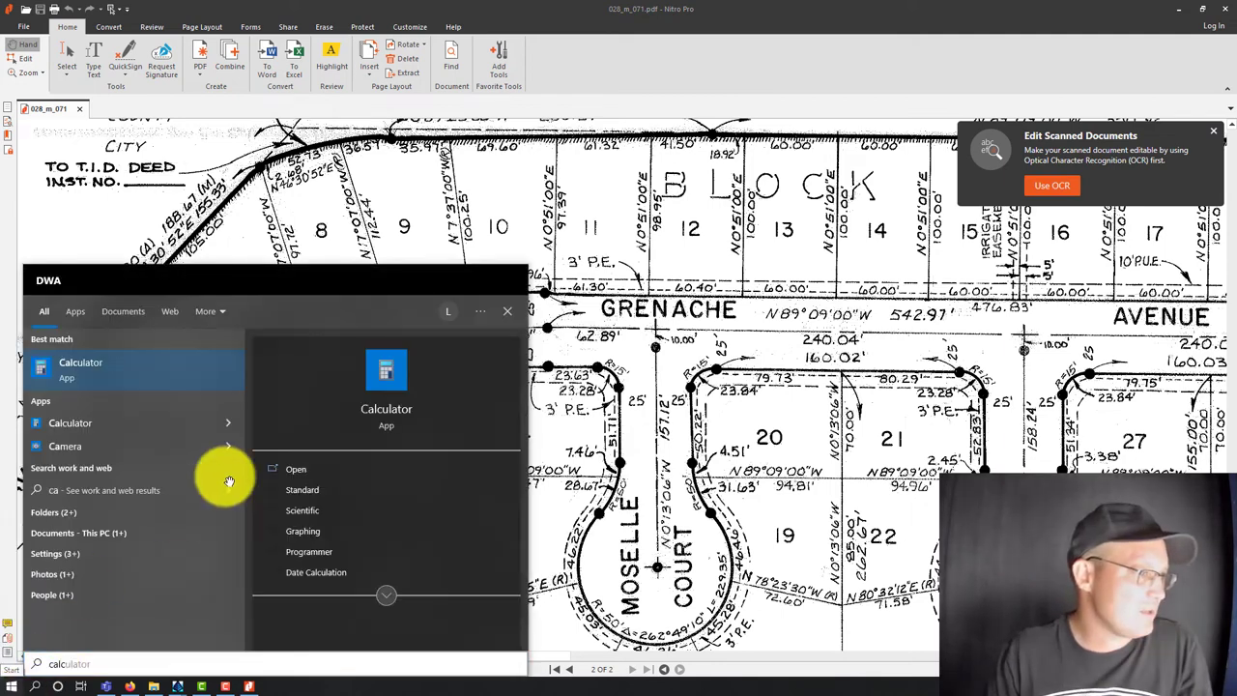
pyautogui.click(261, 363)
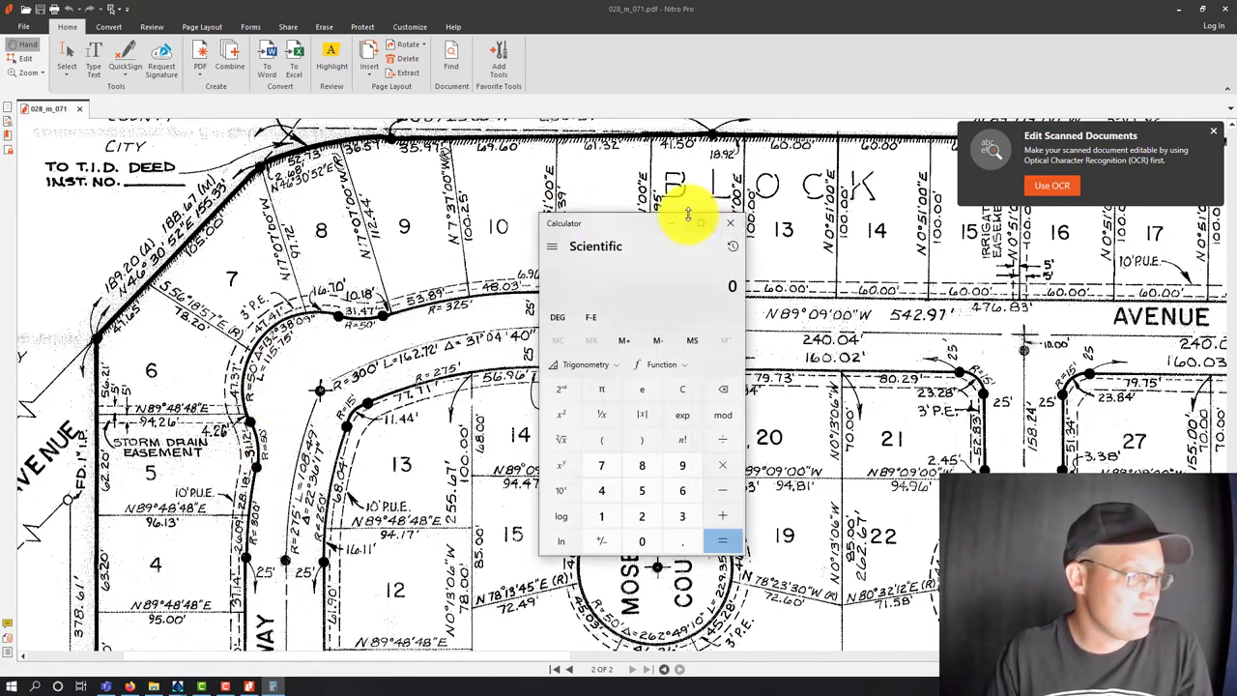
pyautogui.moveTo(619, 226); pyautogui.dragTo(735, 201)
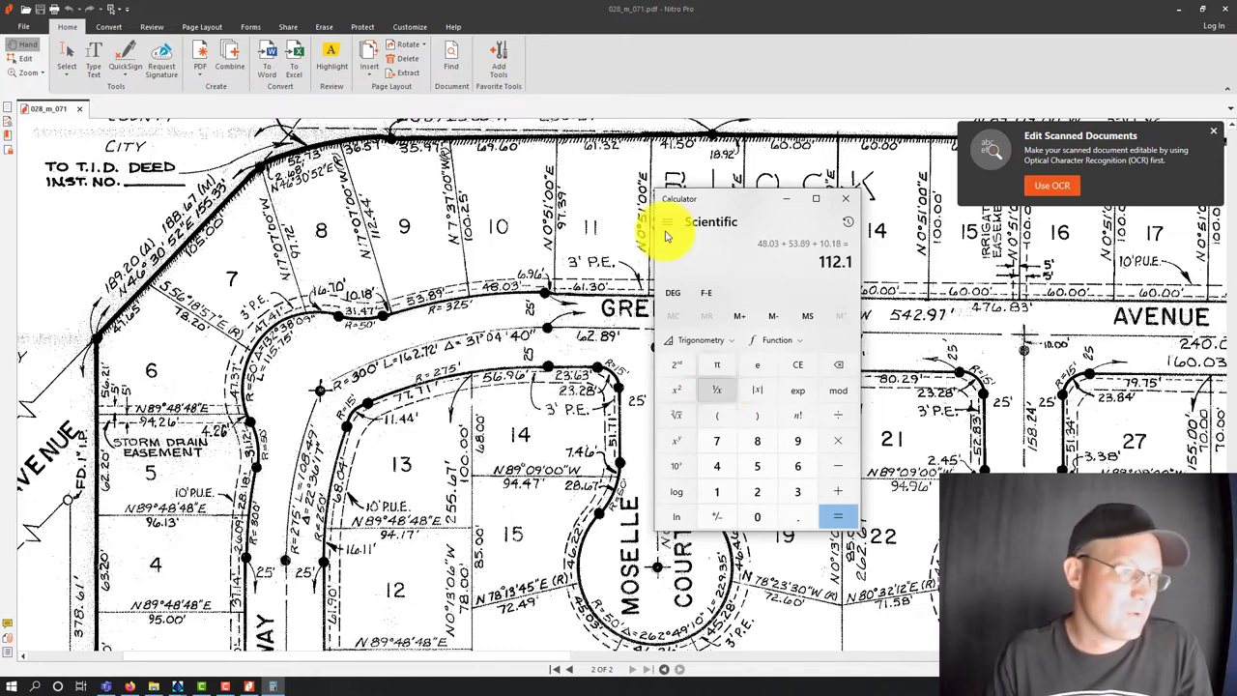
pyautogui.click(789, 199)
pyautogui.click(1178, 9)
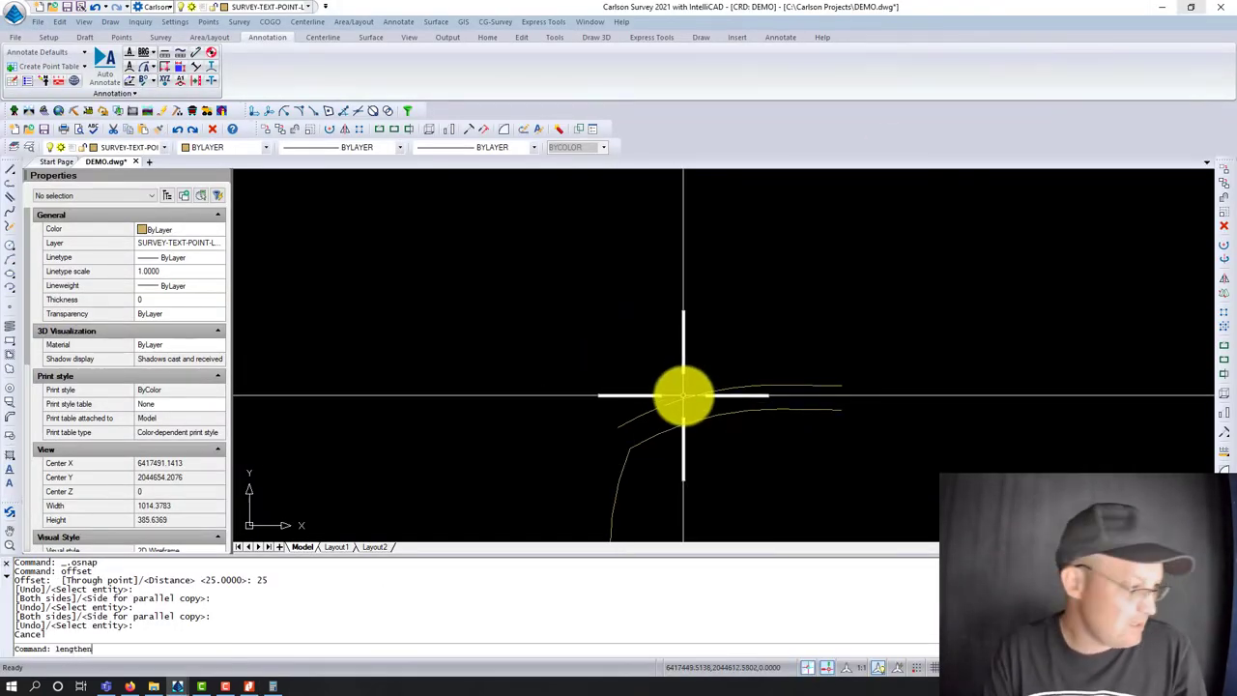
# Shorten the offset curve from its west end to a total length of 112.10 with the Lengthen command.
pyautogui.write('lengthen')
pyautogui.press('Return')
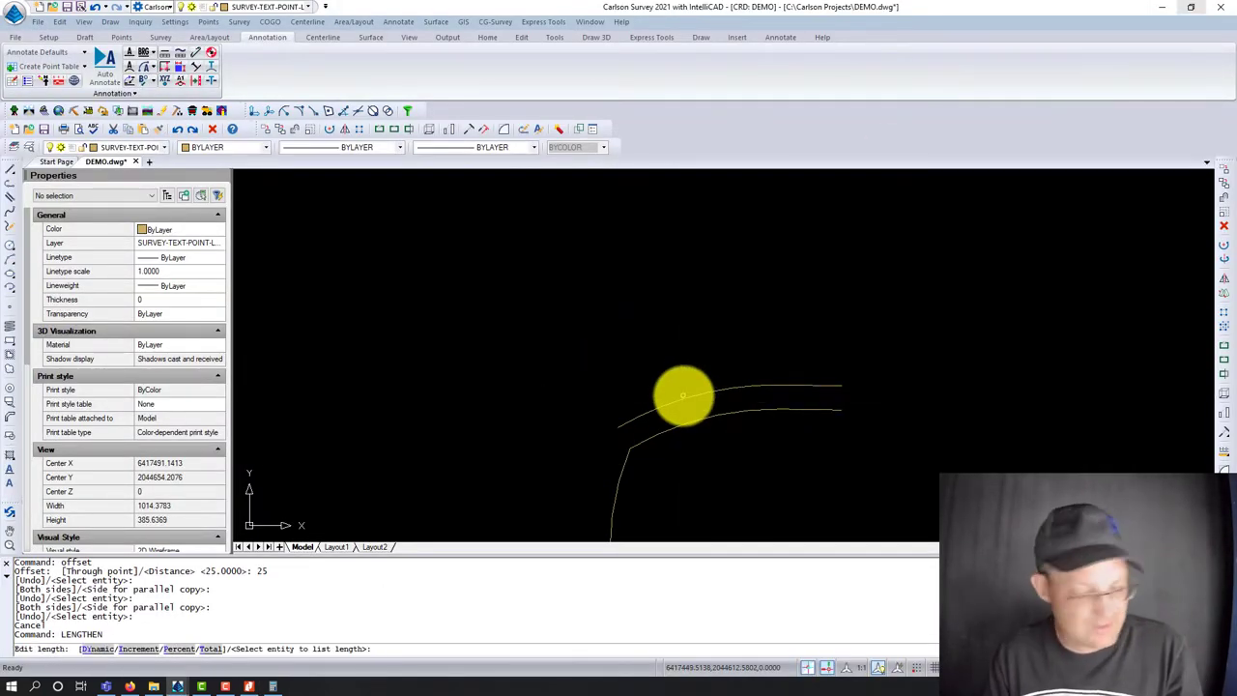
pyautogui.write('t')
pyautogui.press('Return')
pyautogui.press('Return')
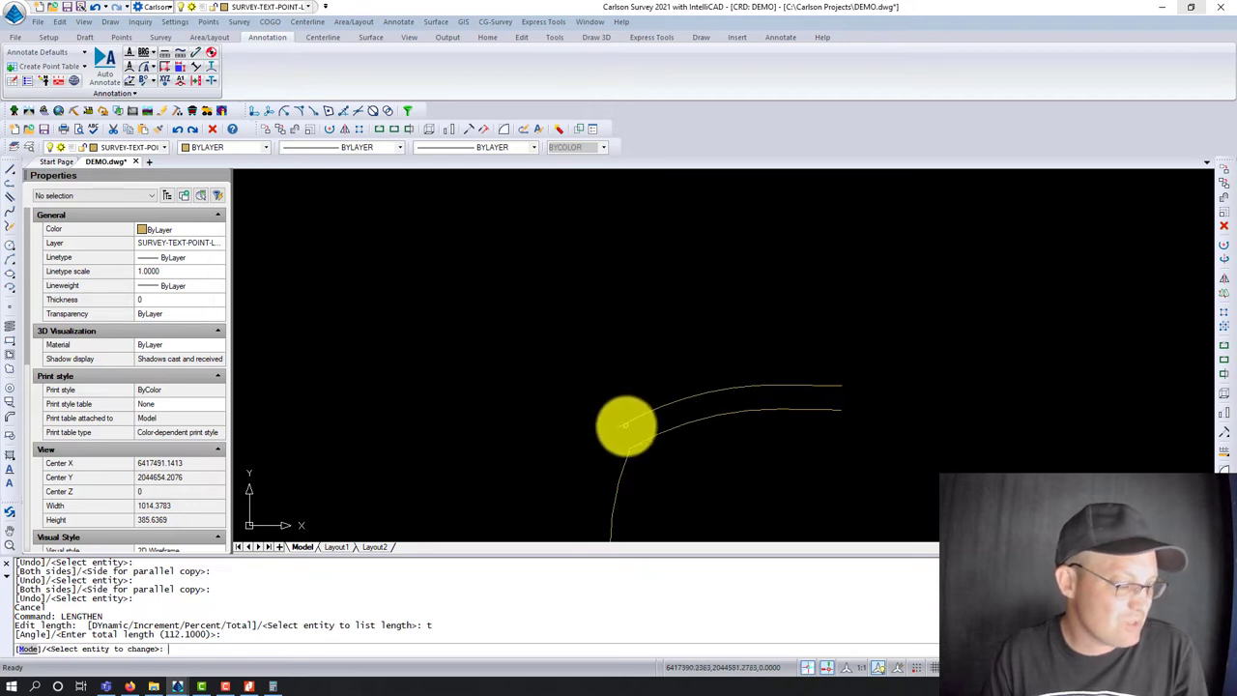
pyautogui.click(624, 424)
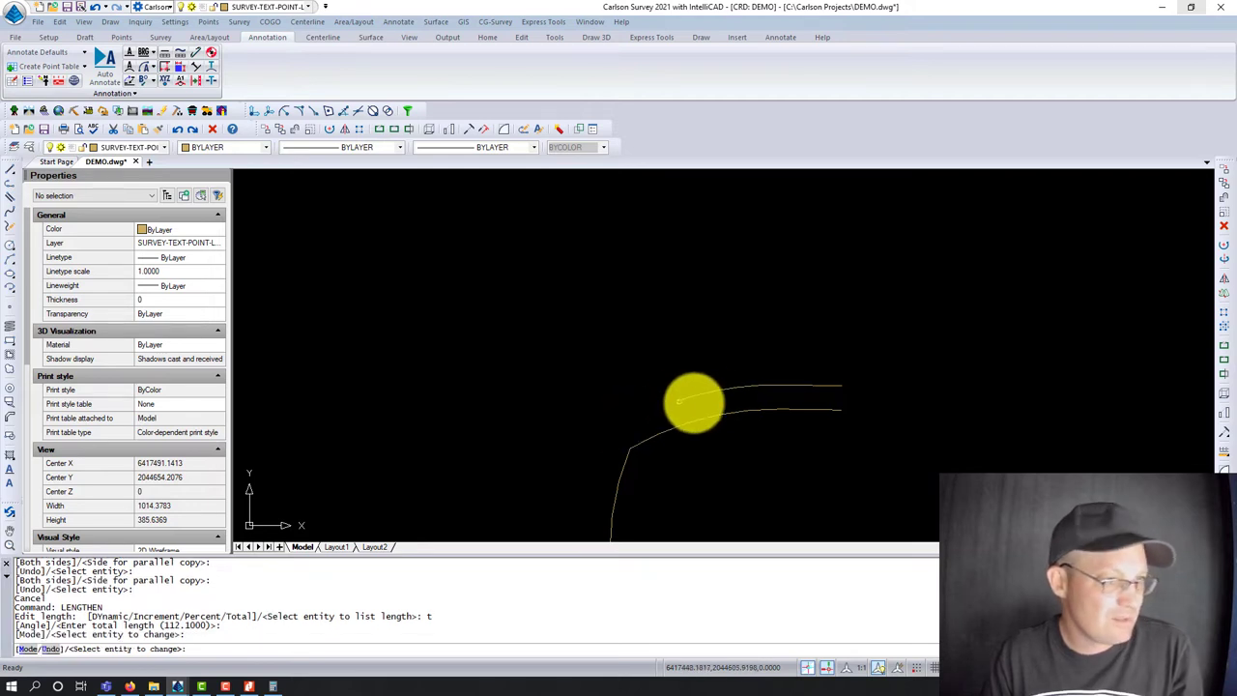
pyautogui.press('Escape')
# Check the shortened curve's arc length in its properties and review the adjoining curve's data on the survey map PDF.
pyautogui.click(713, 386)
pyautogui.click(727, 387)
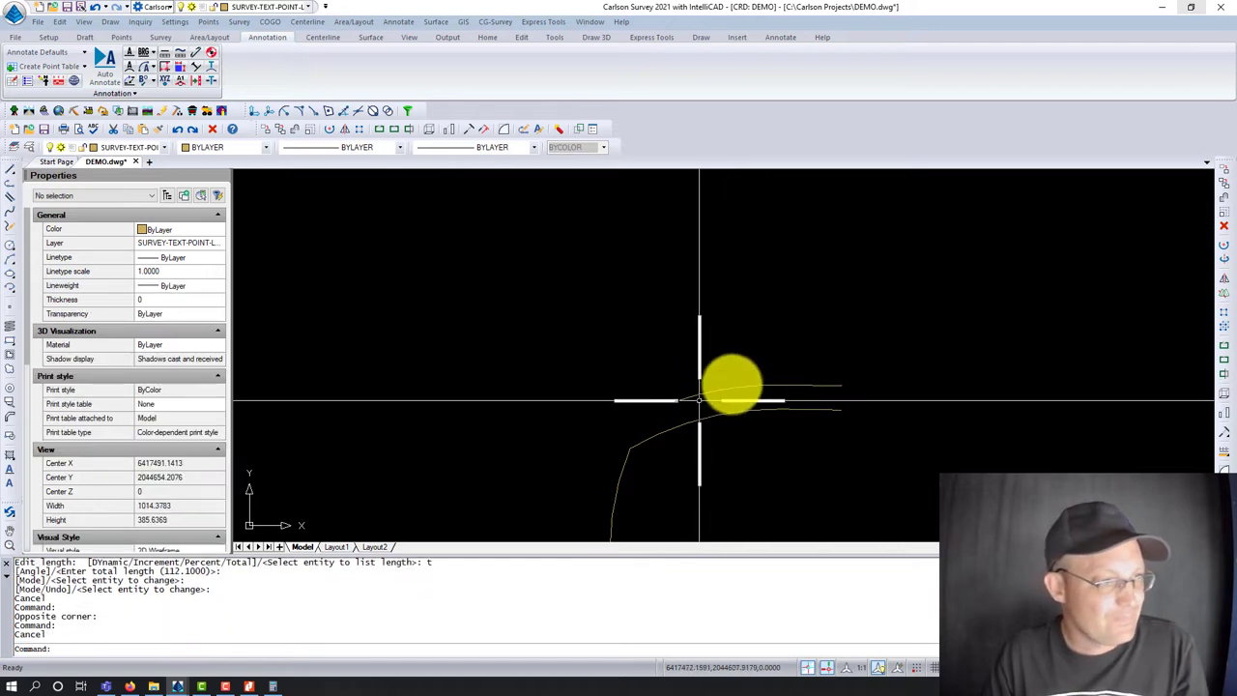
pyautogui.press('Escape')
pyautogui.click(727, 401)
pyautogui.click(587, 393)
pyautogui.scroll(-2, 58, 440)
pyautogui.scroll(-1, 58, 440)
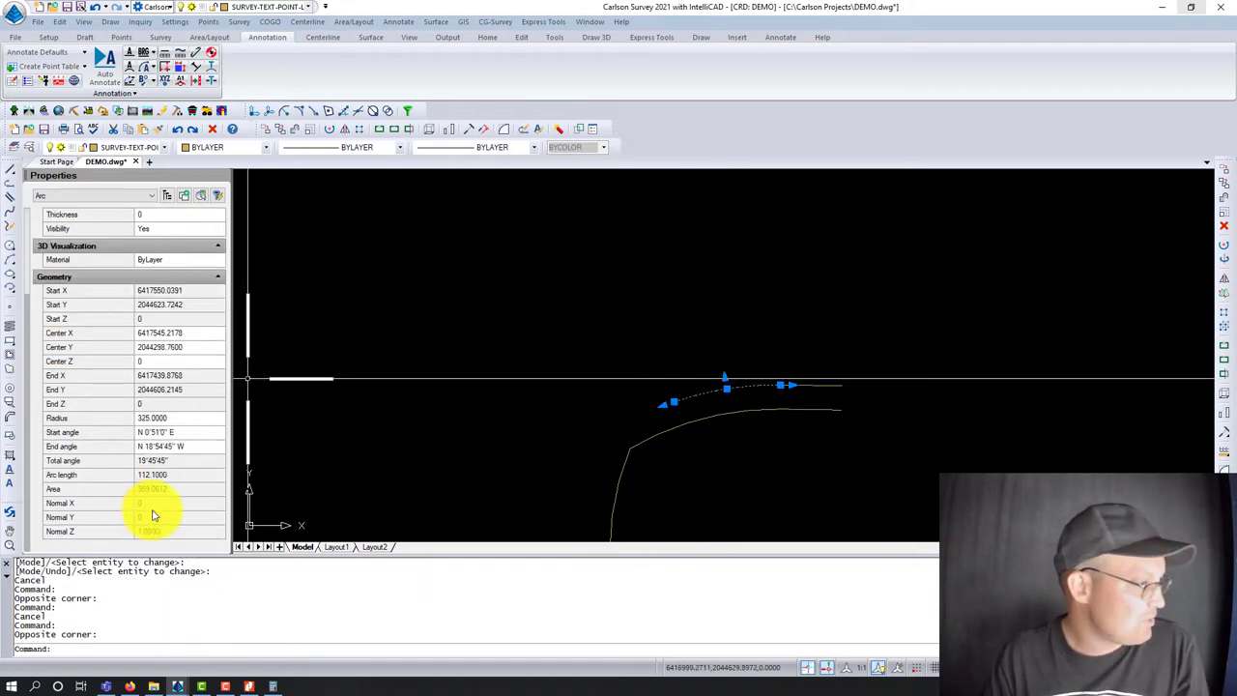
pyautogui.press('Escape')
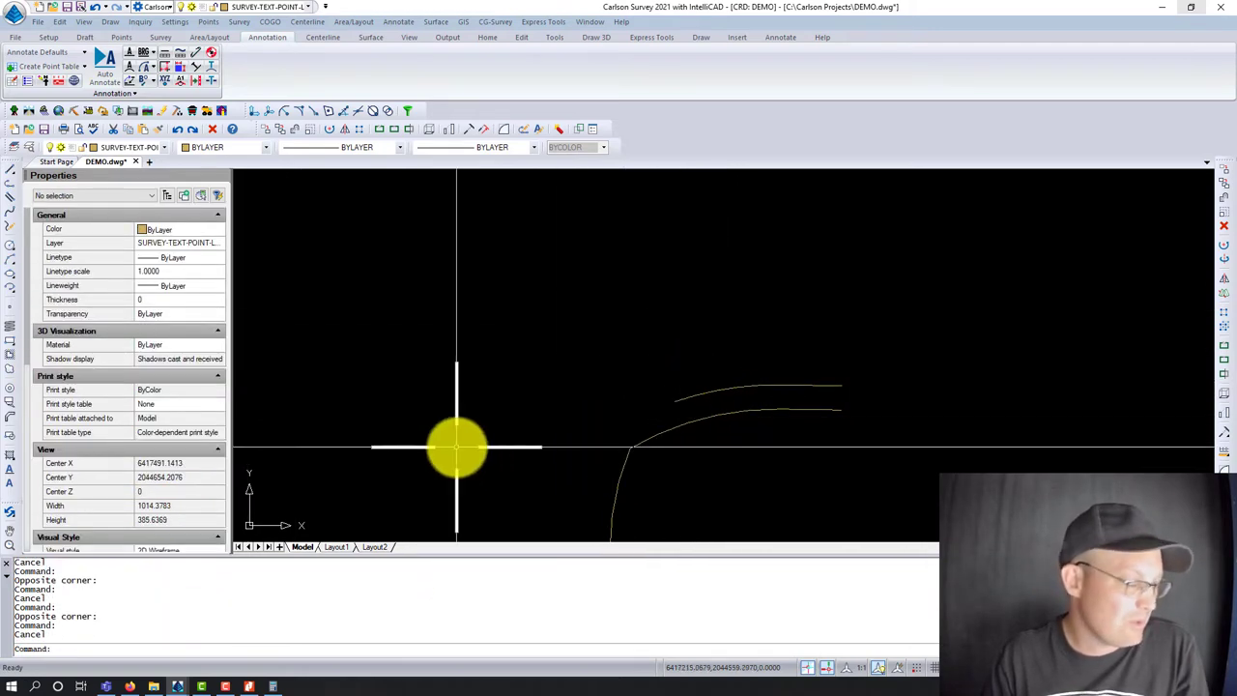
pyautogui.click(248, 688)
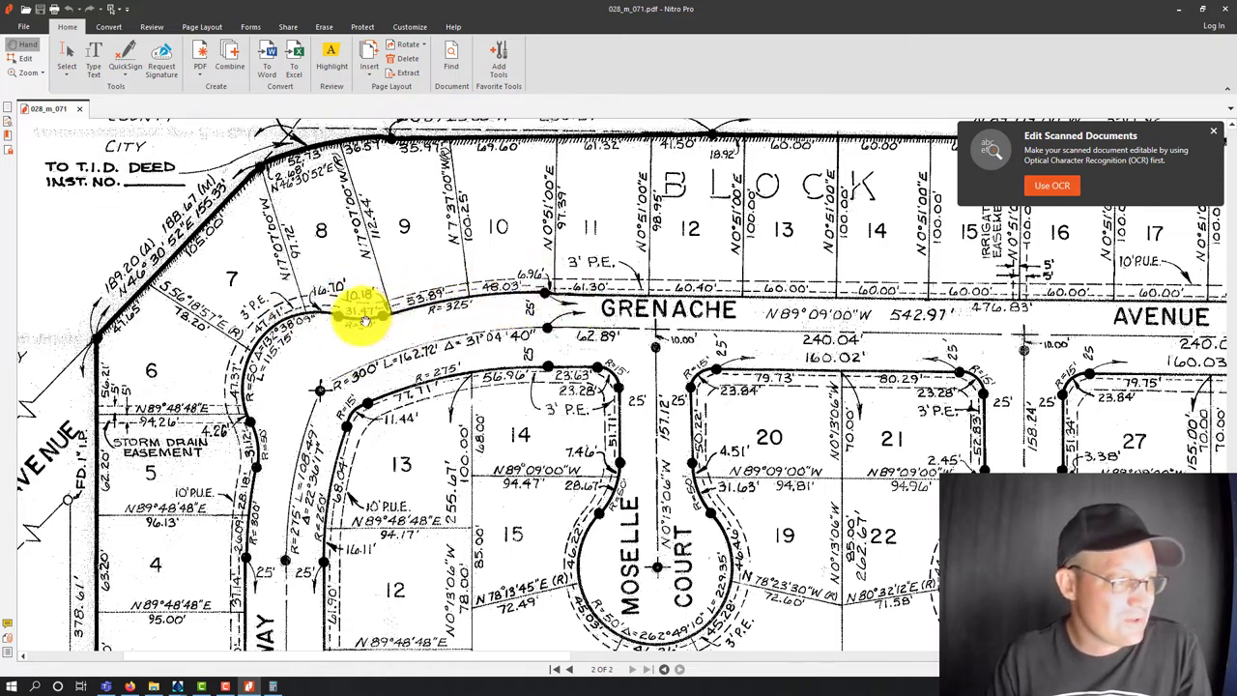
pyautogui.click(1179, 19)
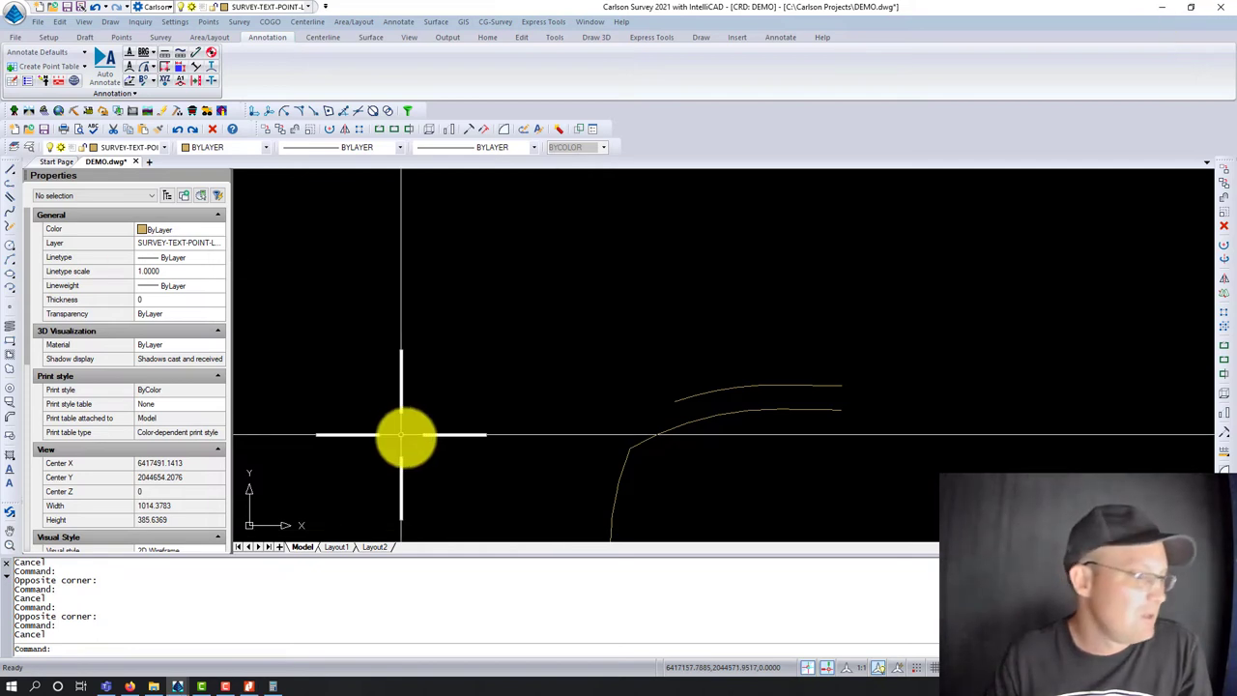
# Draw a reverse curve from the west end of the shortened offset curve with radius 50 and arc length 31.47.
pyautogui.click(109, 22)
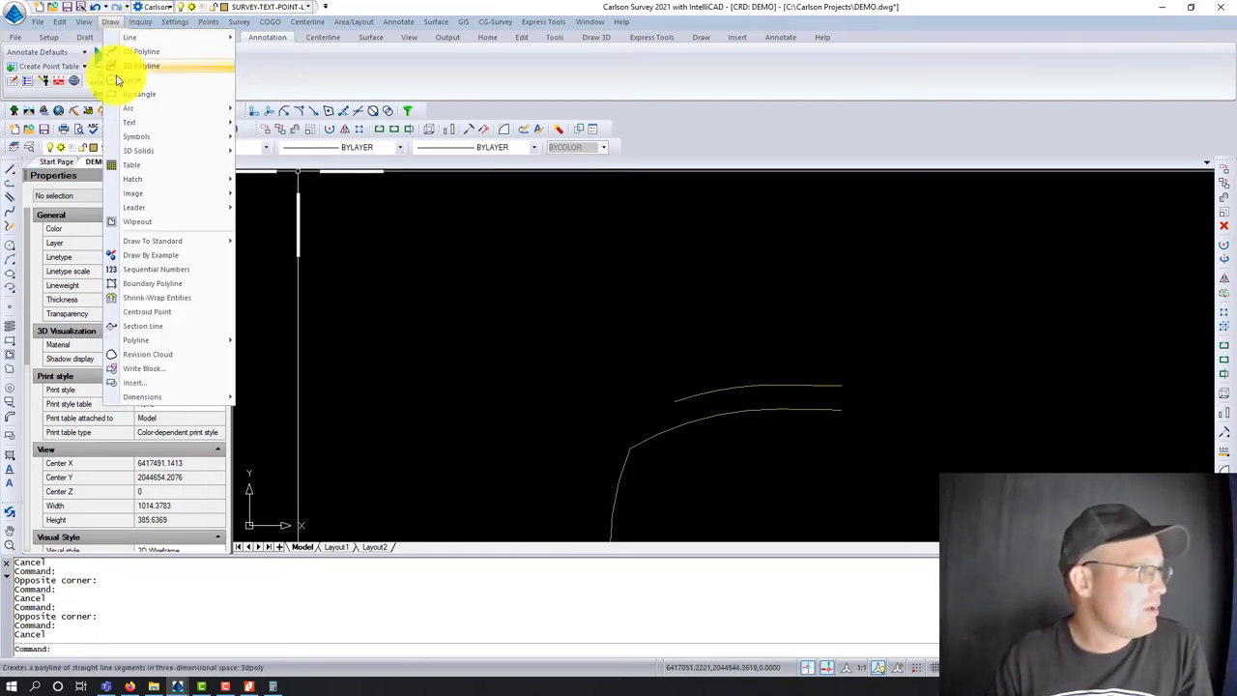
pyautogui.moveTo(194, 110)
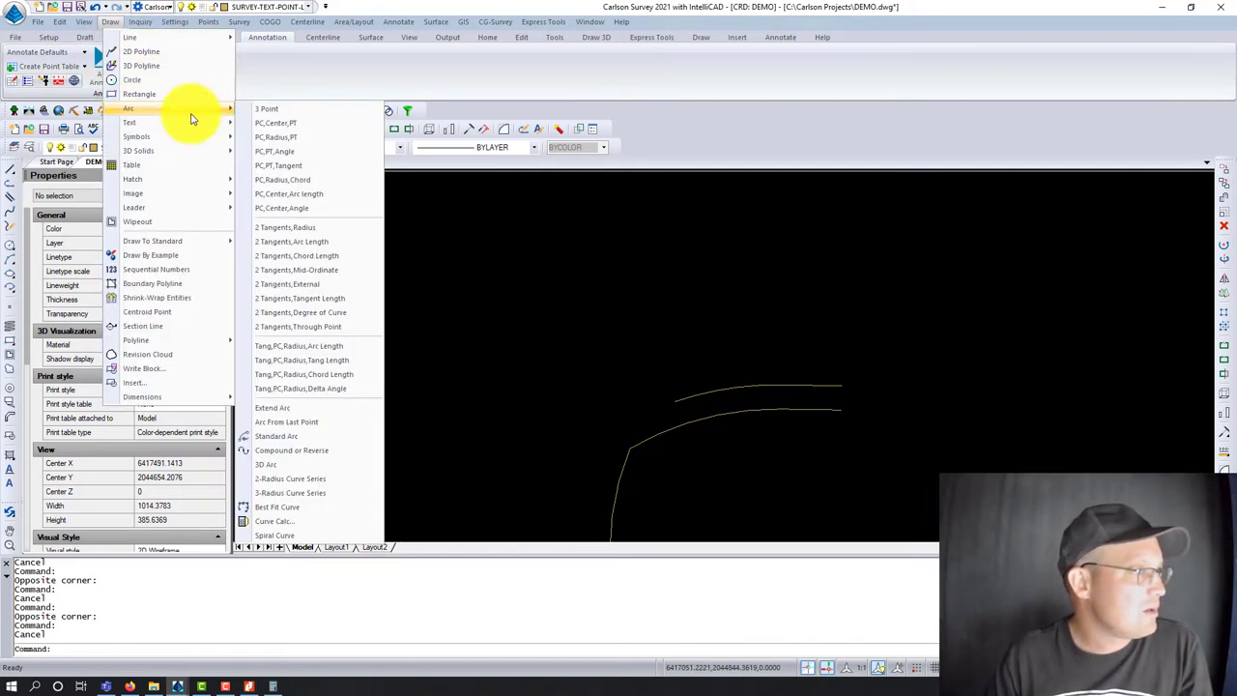
pyautogui.click(295, 454)
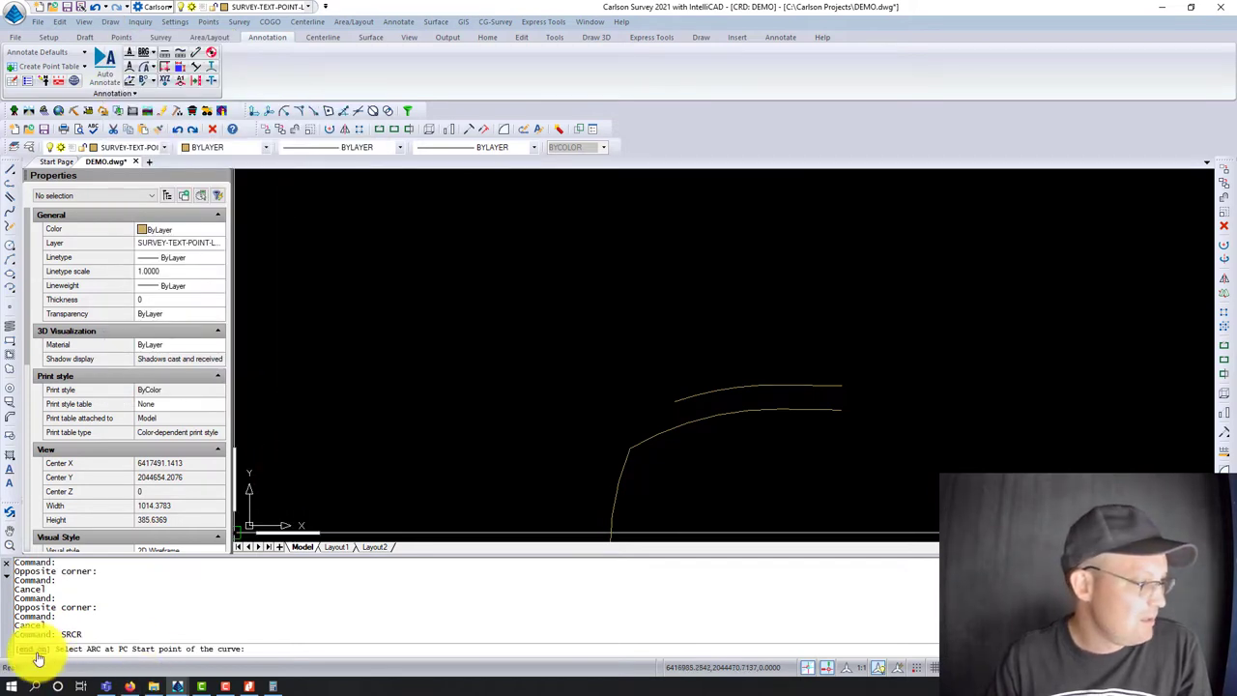
pyautogui.click(692, 401)
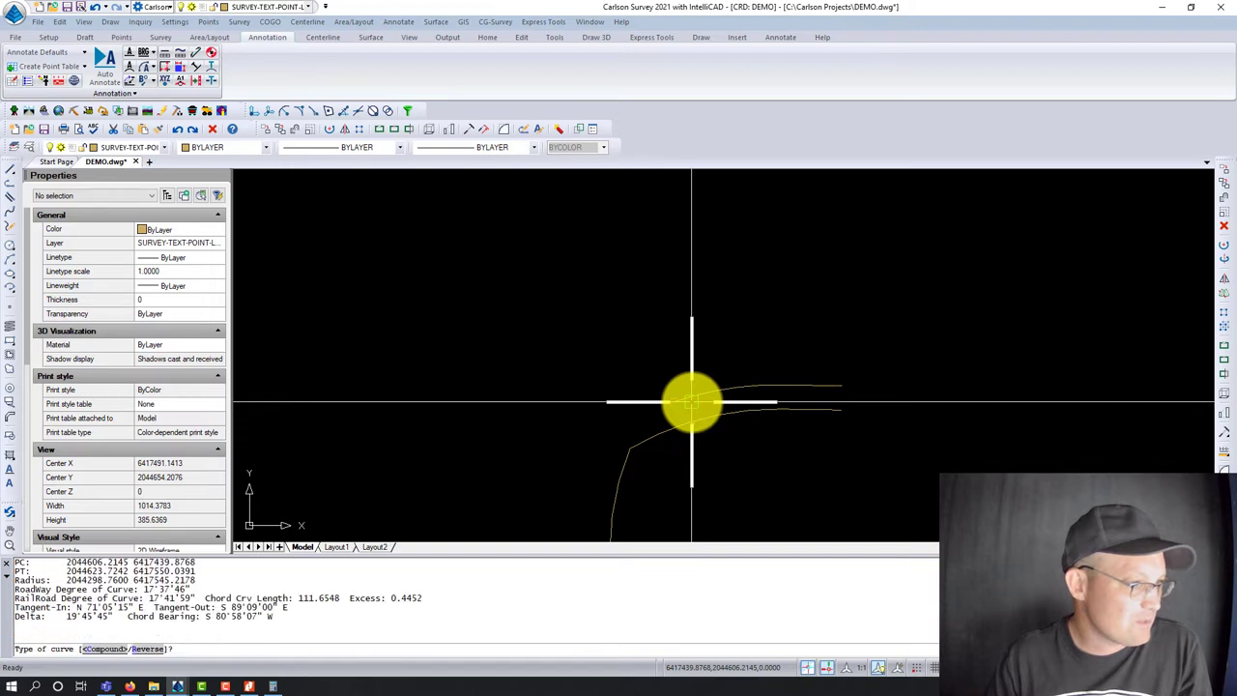
pyautogui.click(151, 652)
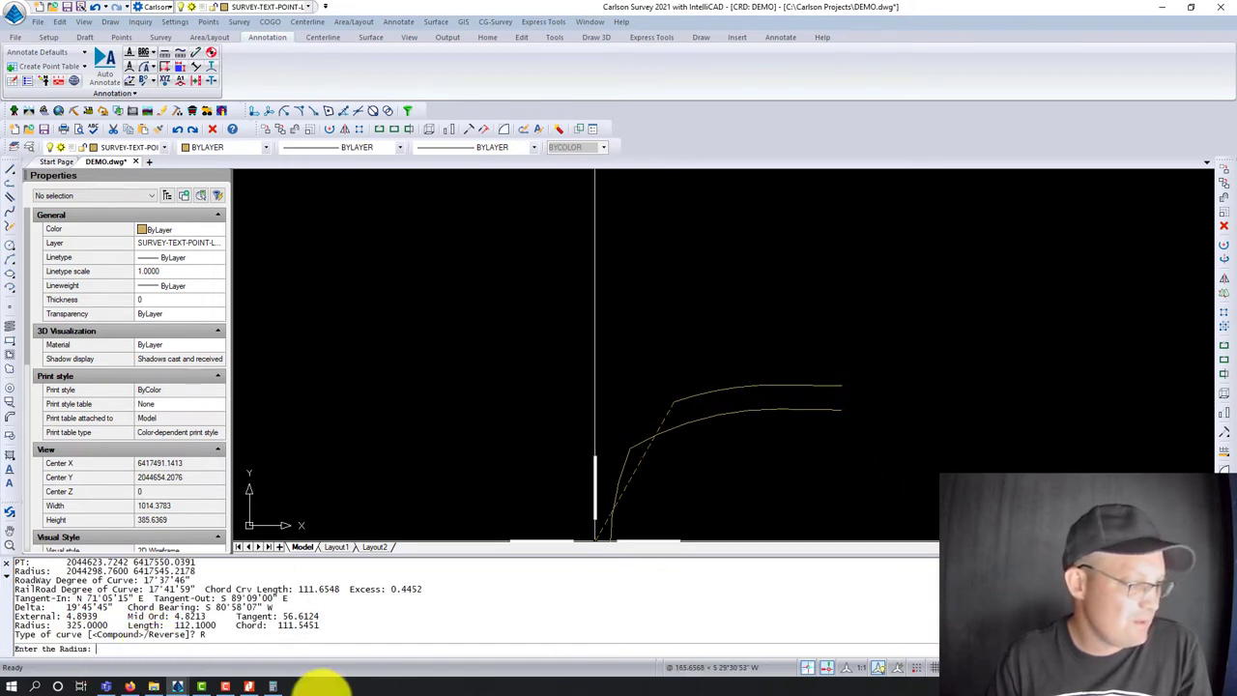
pyautogui.click(249, 685)
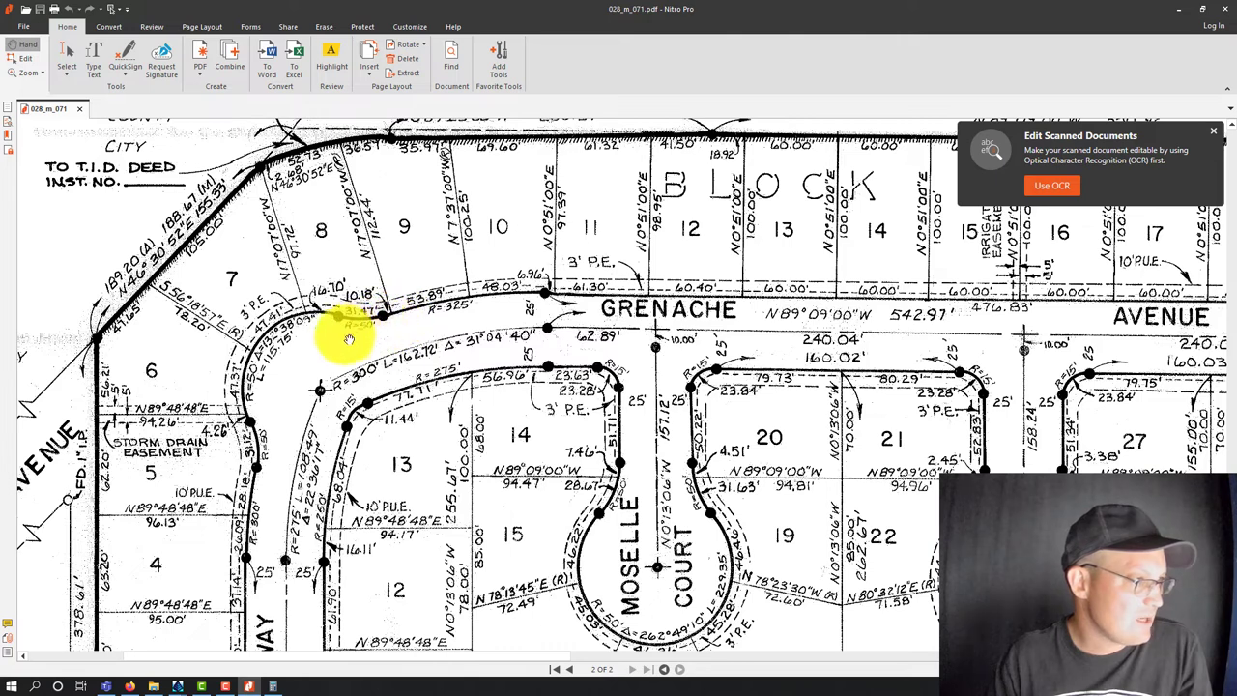
pyautogui.click(250, 685)
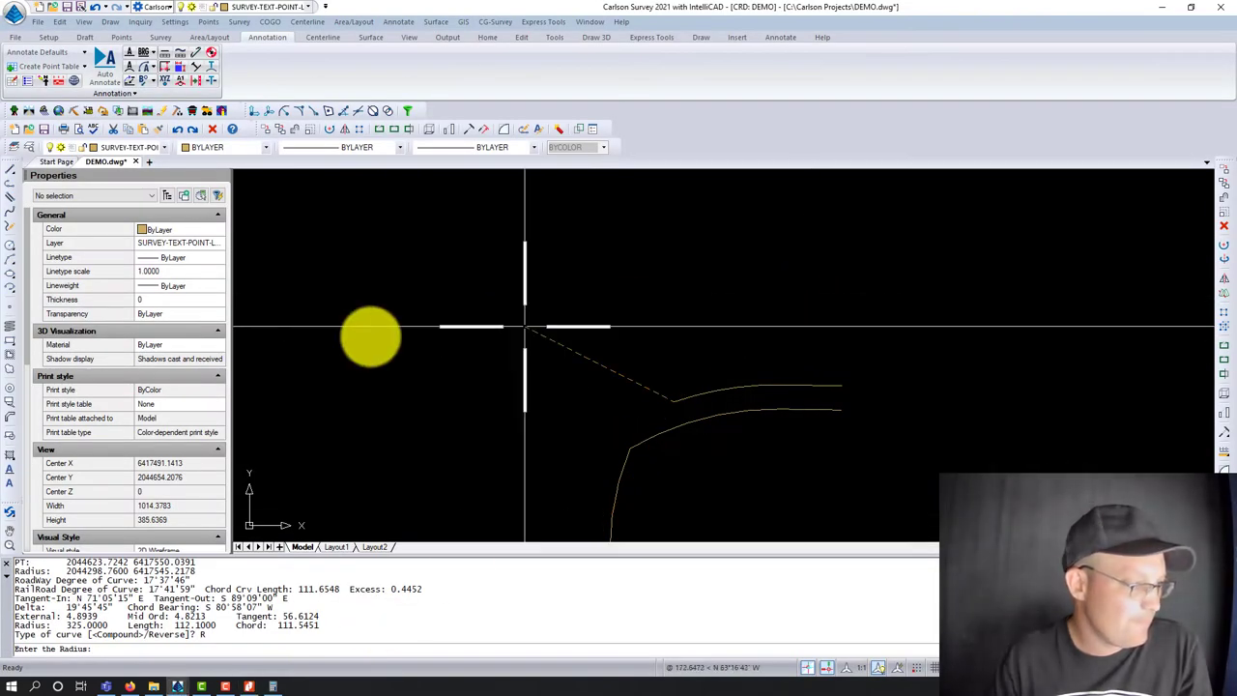
pyautogui.press('Return')
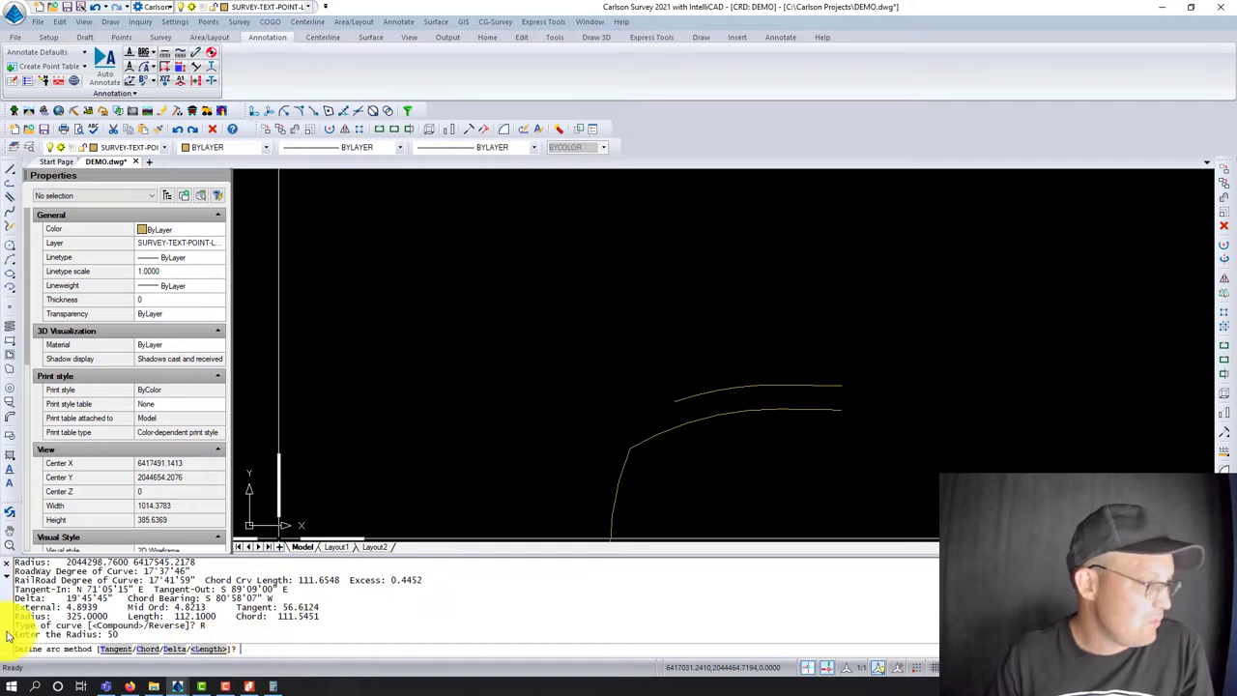
pyautogui.click(217, 650)
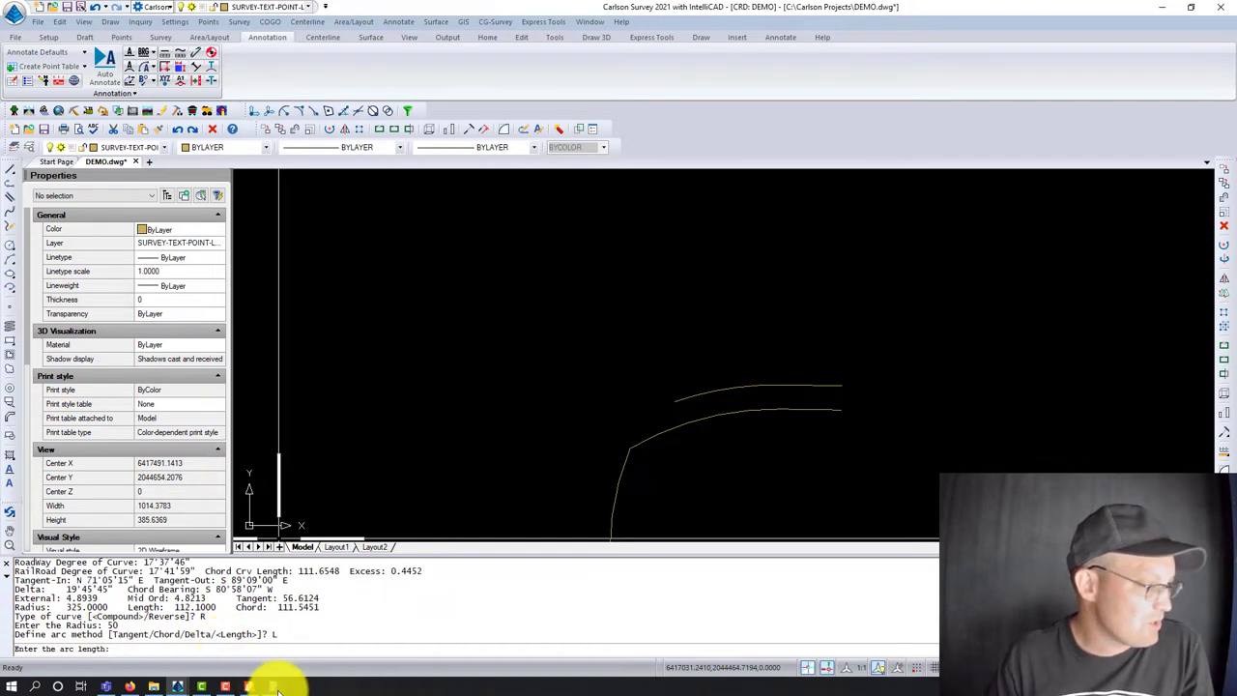
pyautogui.click(248, 686)
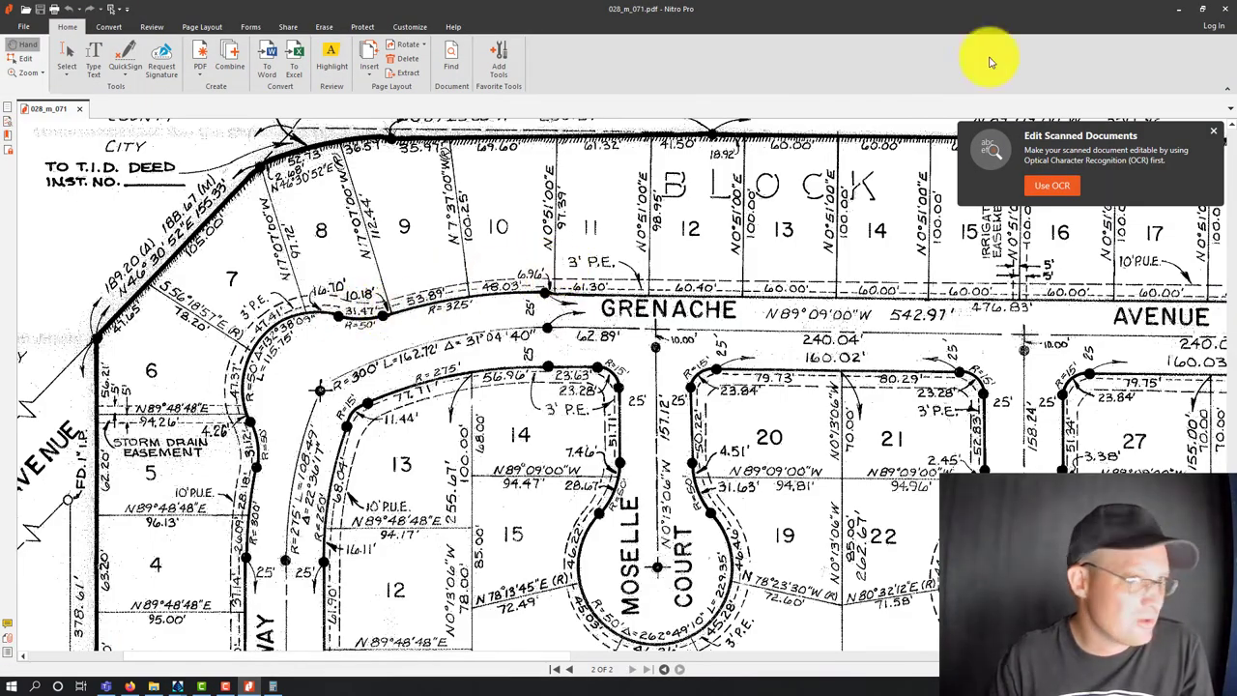
pyautogui.click(1179, 8)
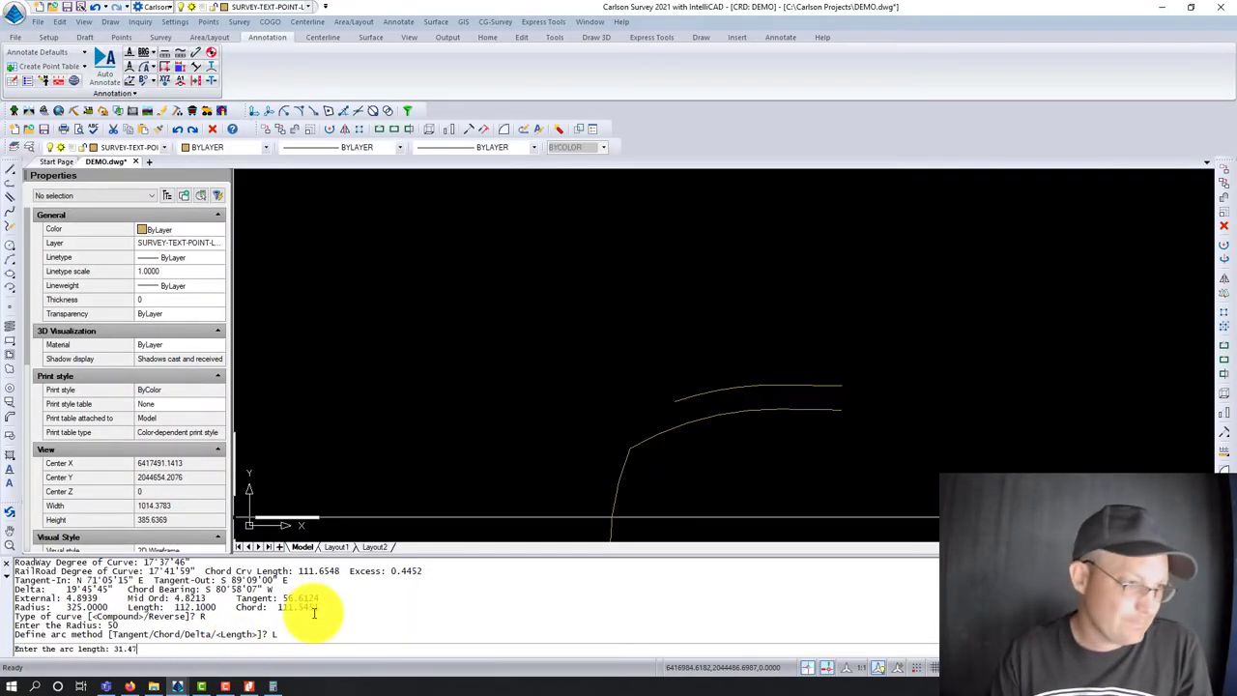
pyautogui.press('Return')
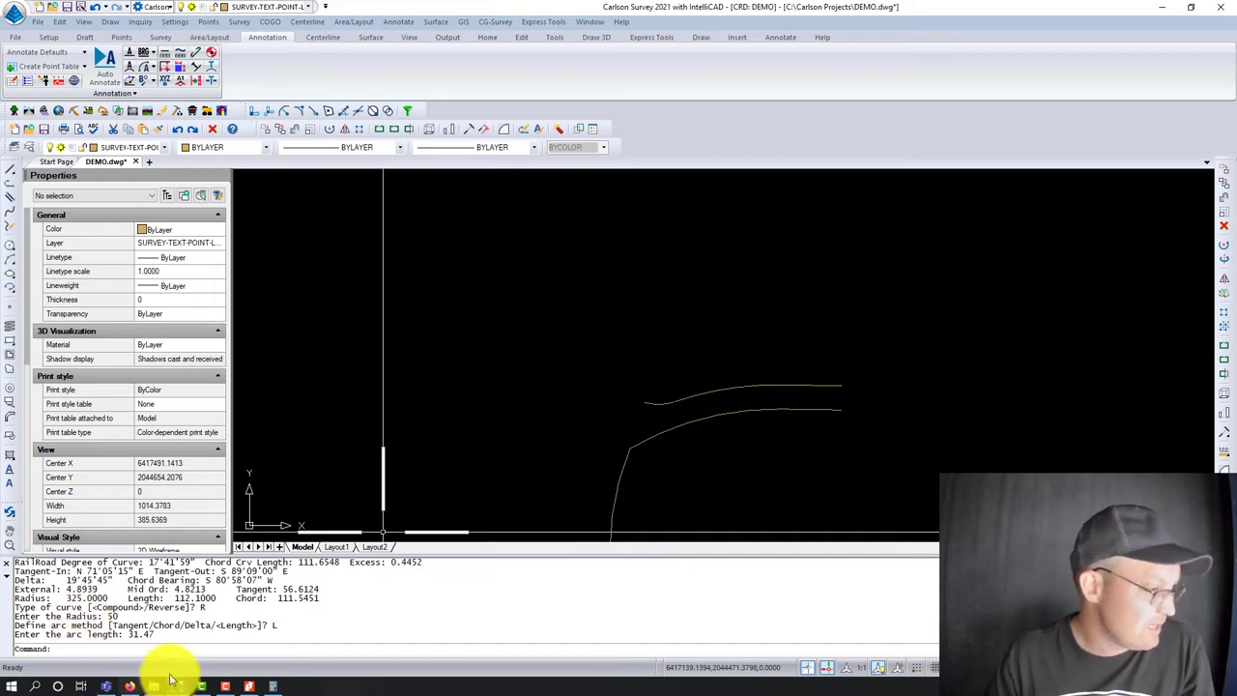
# Using the survey map's curve data, draw a reverse curve from the west end of the 31.47-long arc with radius 50.00 and arc length 115.75.
pyautogui.click(249, 687)
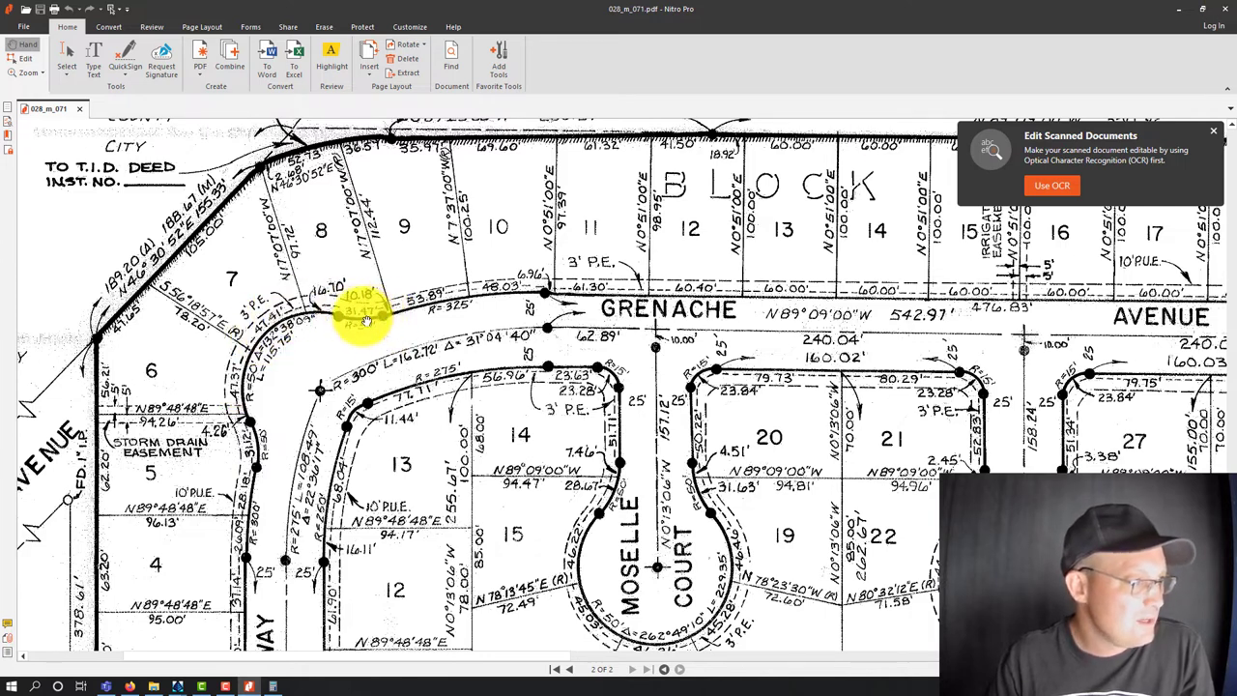
pyautogui.click(1187, 13)
pyautogui.click(110, 21)
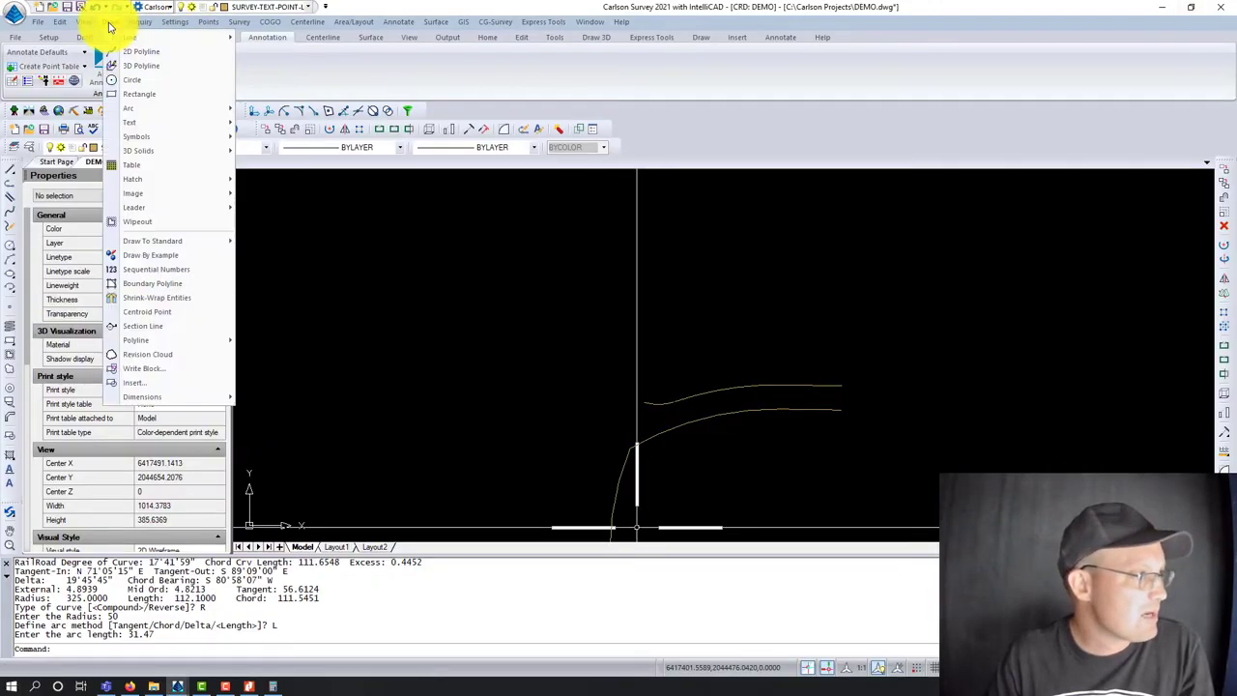
pyautogui.moveTo(154, 108)
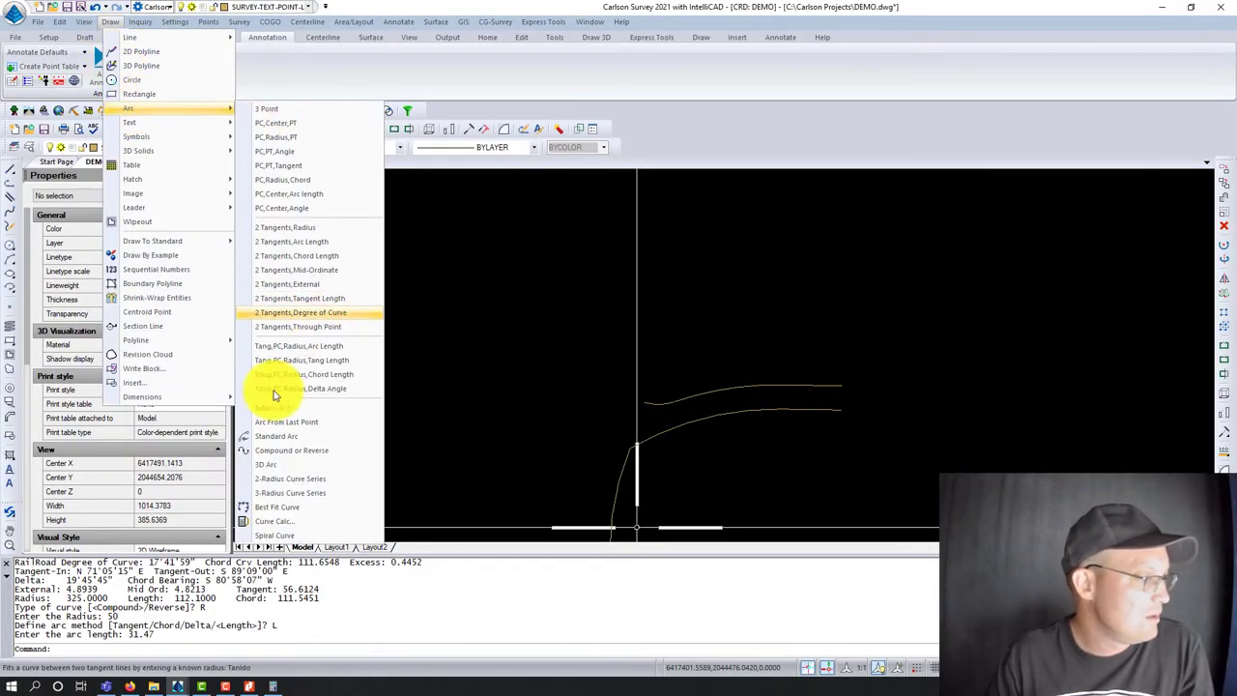
pyautogui.click(294, 451)
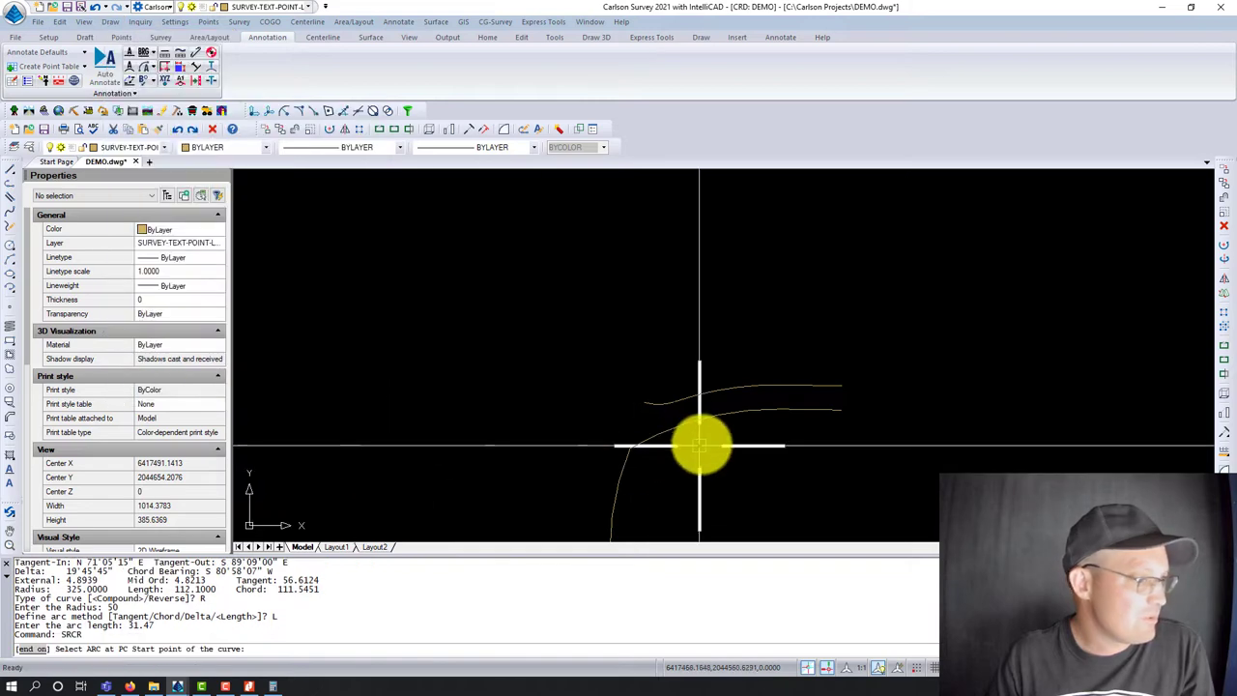
pyautogui.click(649, 404)
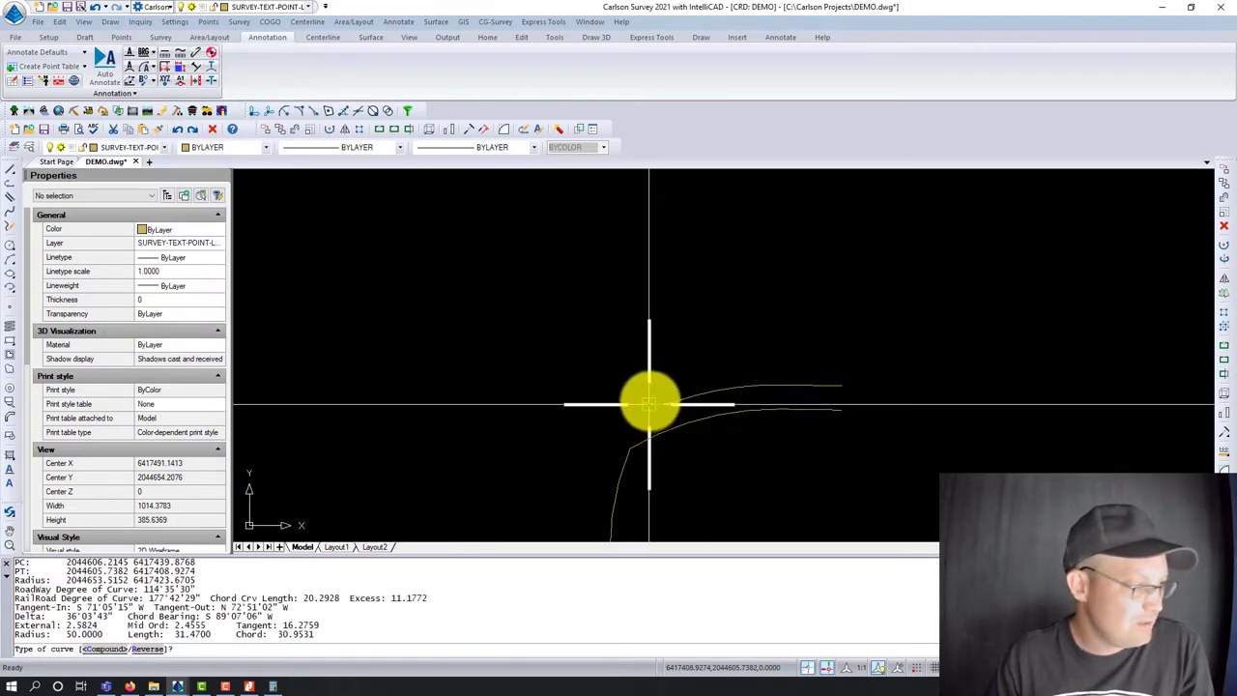
pyautogui.click(147, 648)
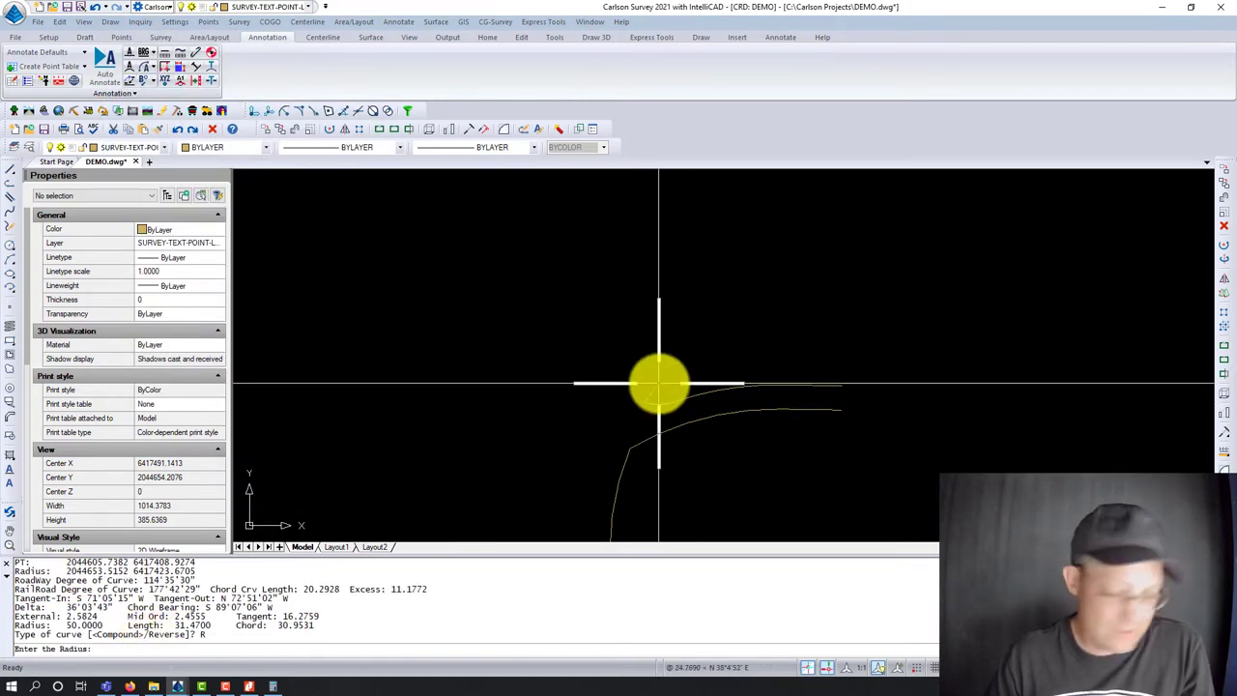
pyautogui.write('50.00')
pyautogui.press('Return')
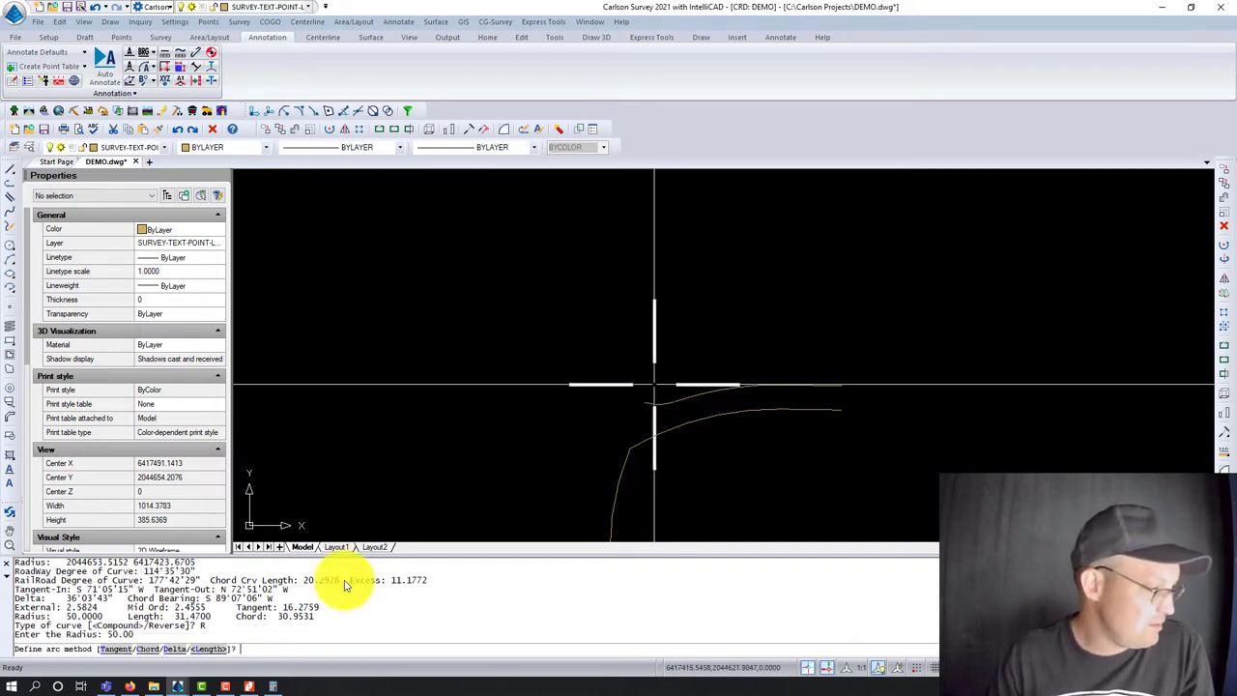
pyautogui.click(208, 649)
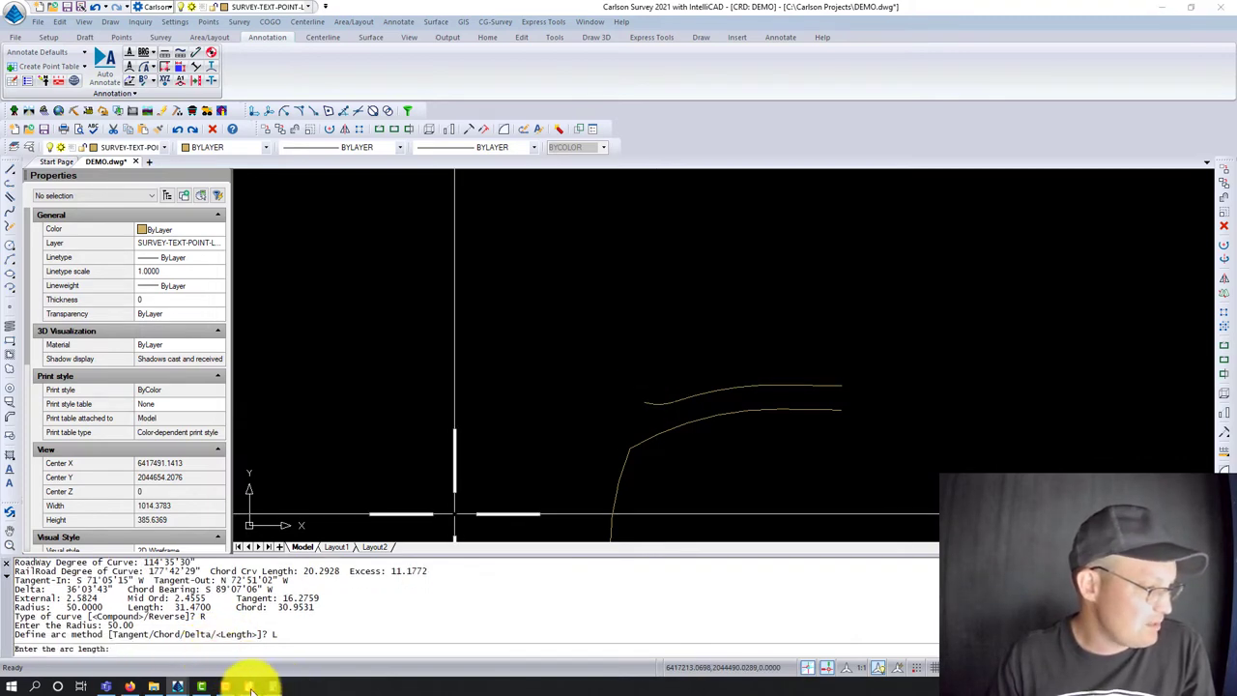
pyautogui.click(250, 688)
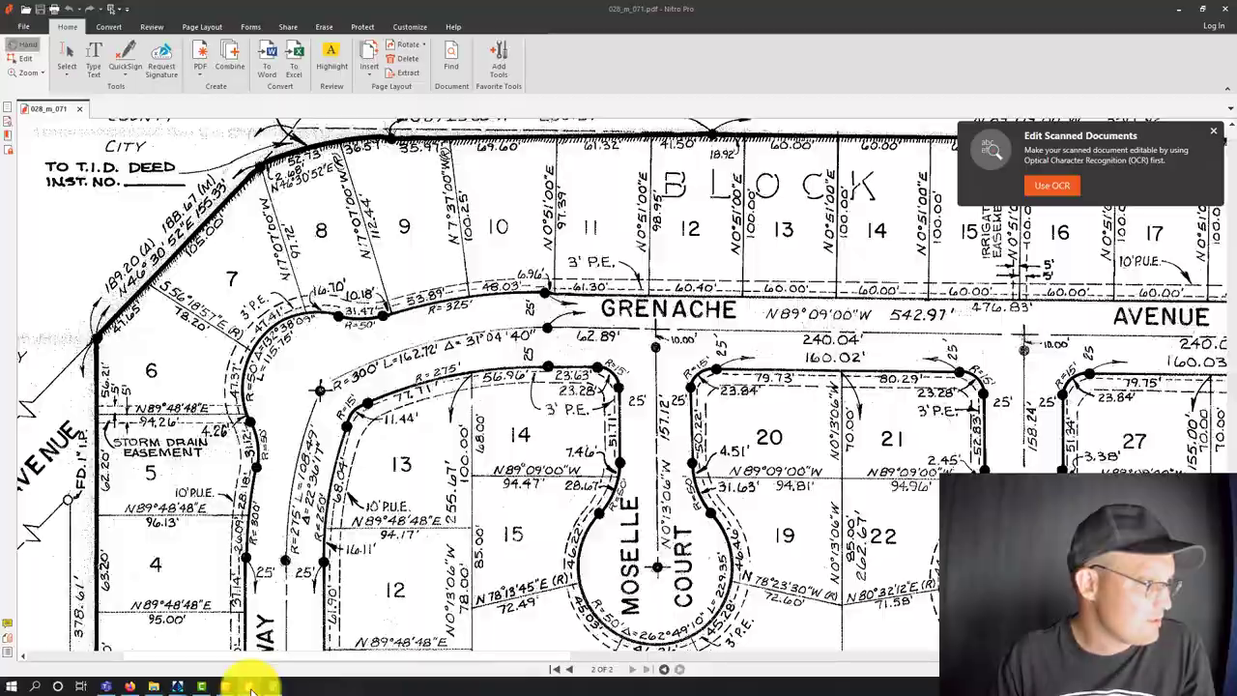
pyautogui.click(250, 688)
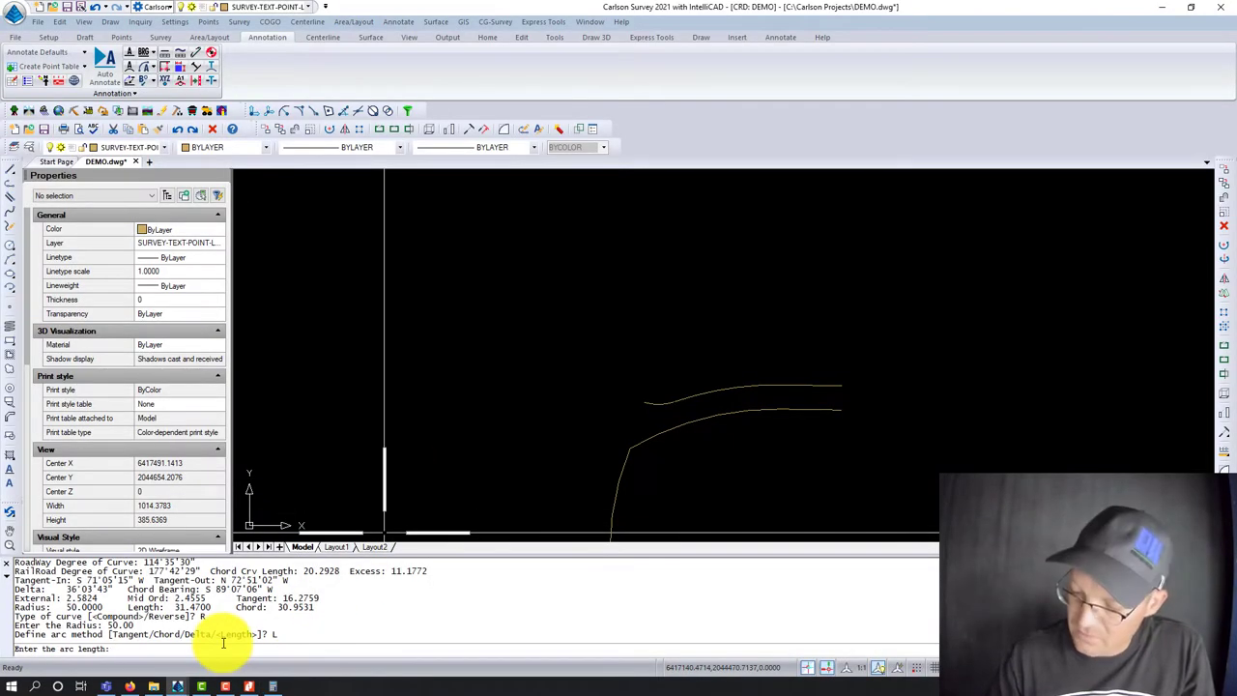
pyautogui.write('5.7')
pyautogui.press('Return')
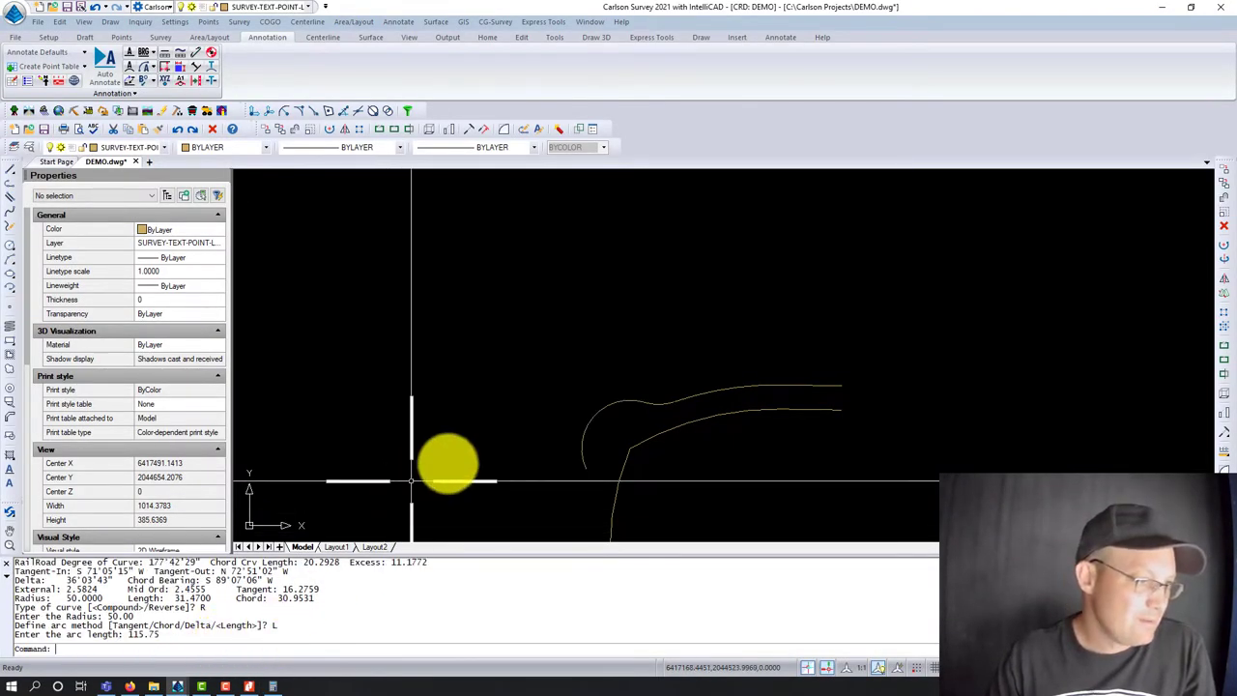
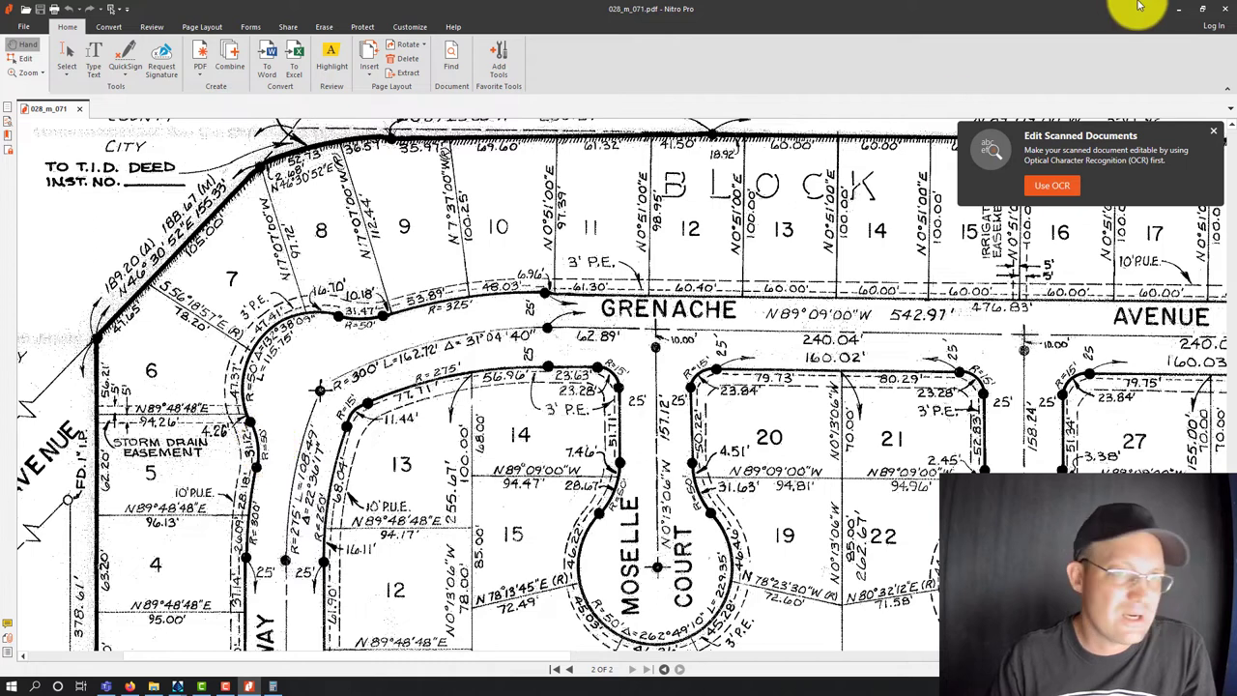
# Draw a reverse curve from the south end of the large bulb arc with radius 50.00 and arc length 31.12 from the survey map.
pyautogui.click(1180, 13)
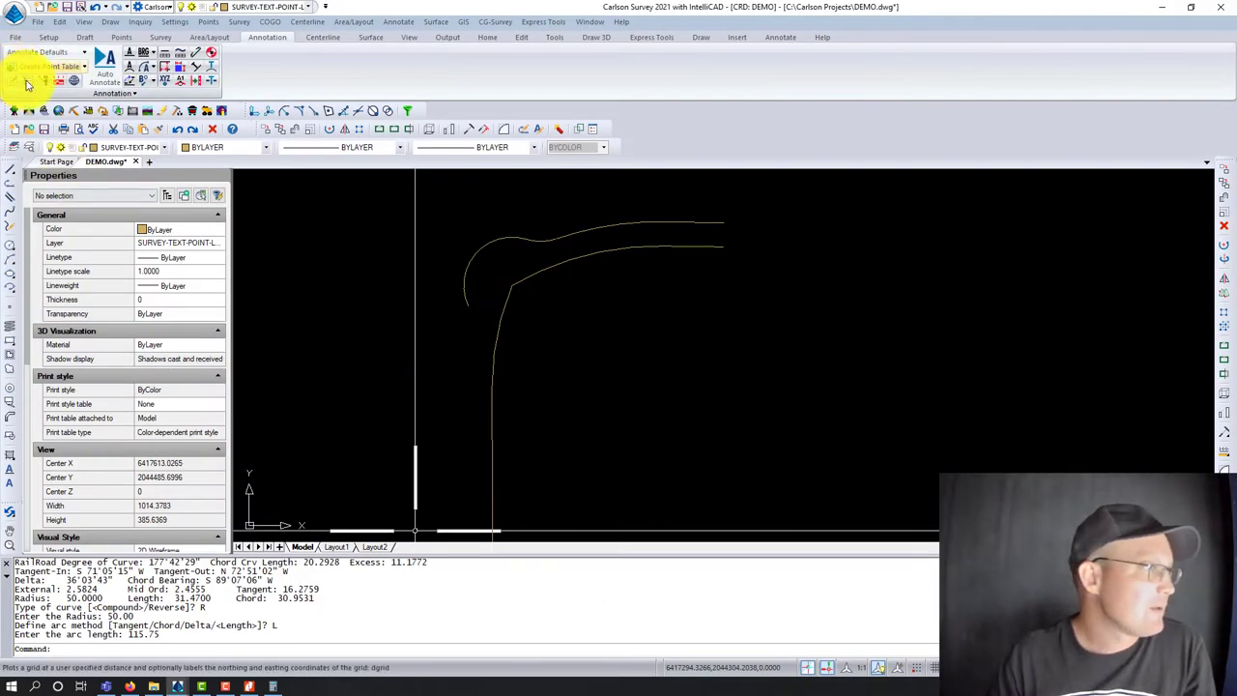
pyautogui.click(117, 23)
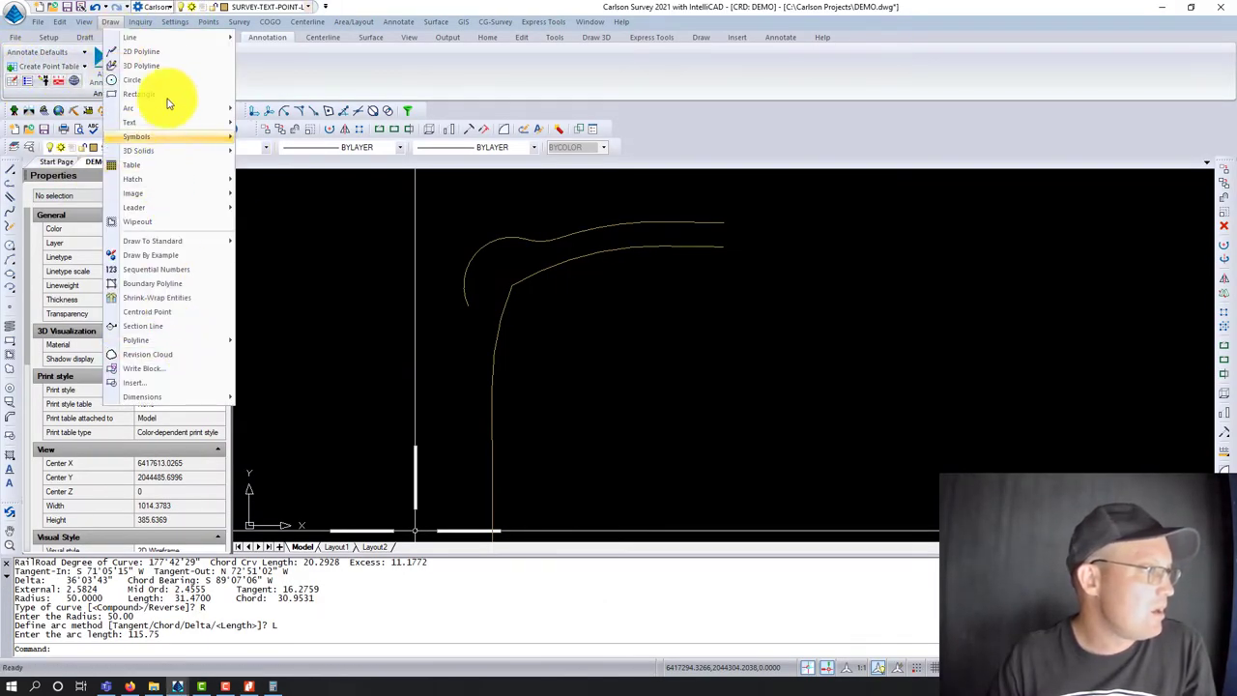
pyautogui.moveTo(166, 112)
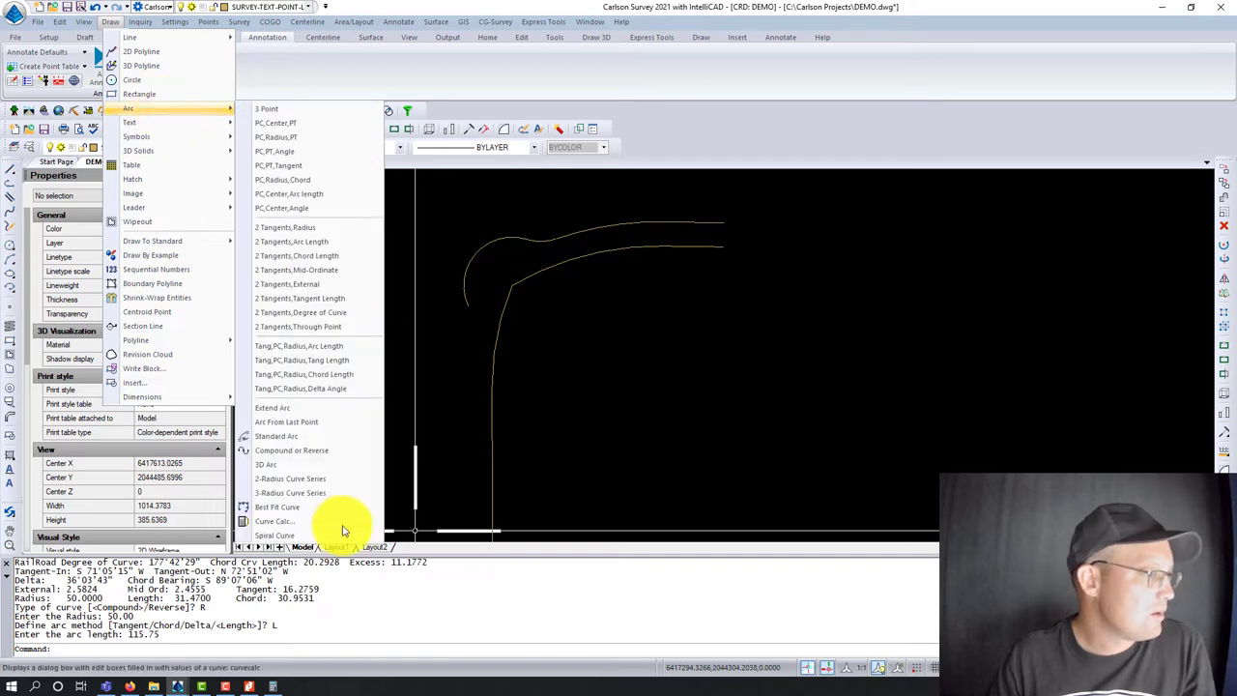
pyautogui.click(312, 434)
pyautogui.click(468, 305)
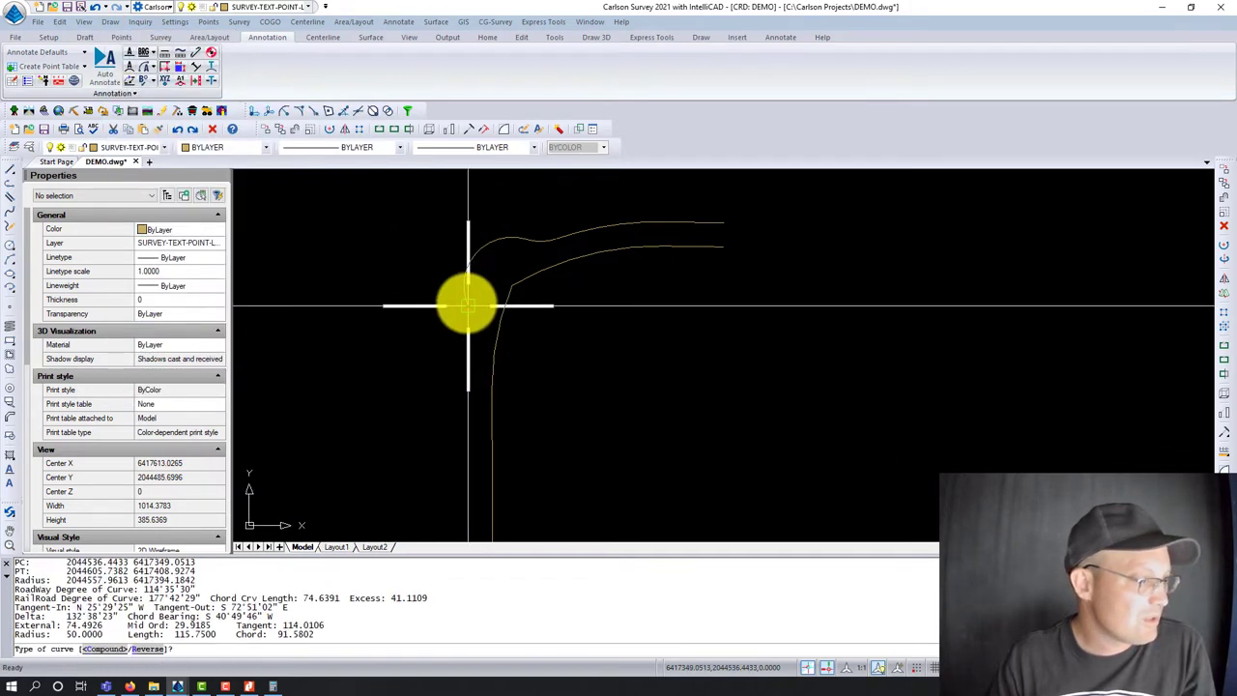
pyautogui.click(148, 650)
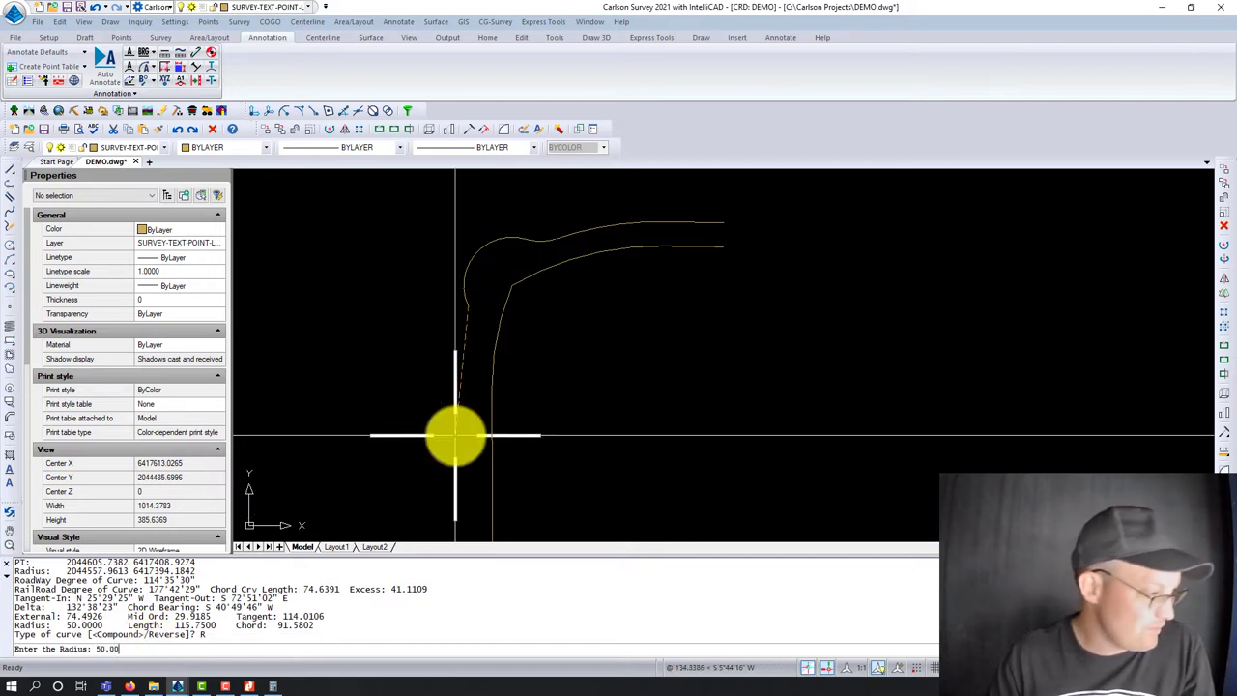
pyautogui.write('50.00')
pyautogui.press('Return')
pyautogui.click(249, 686)
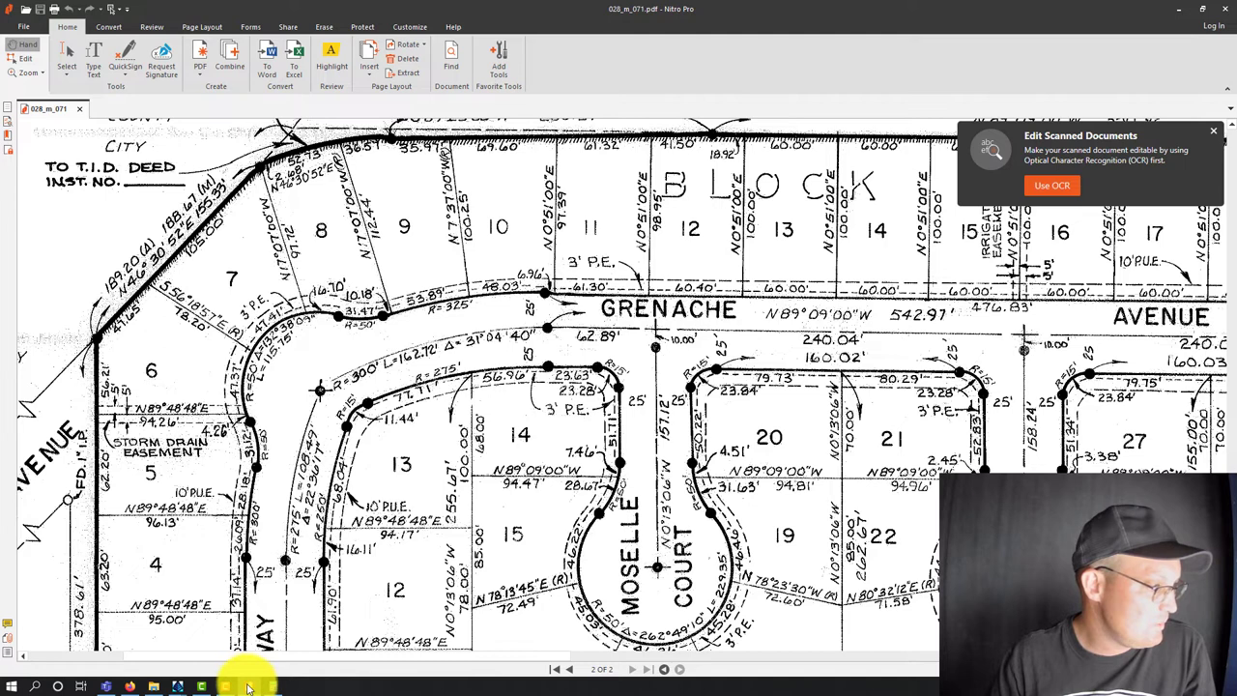
pyautogui.click(249, 686)
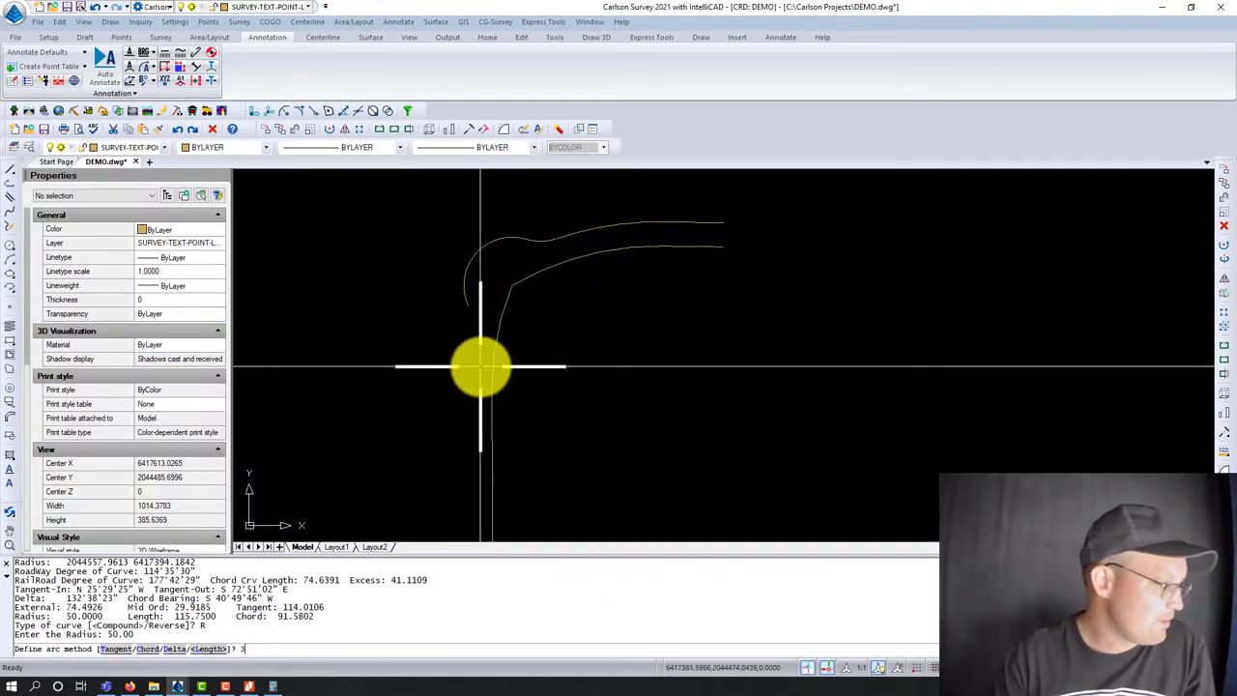
pyautogui.click(217, 649)
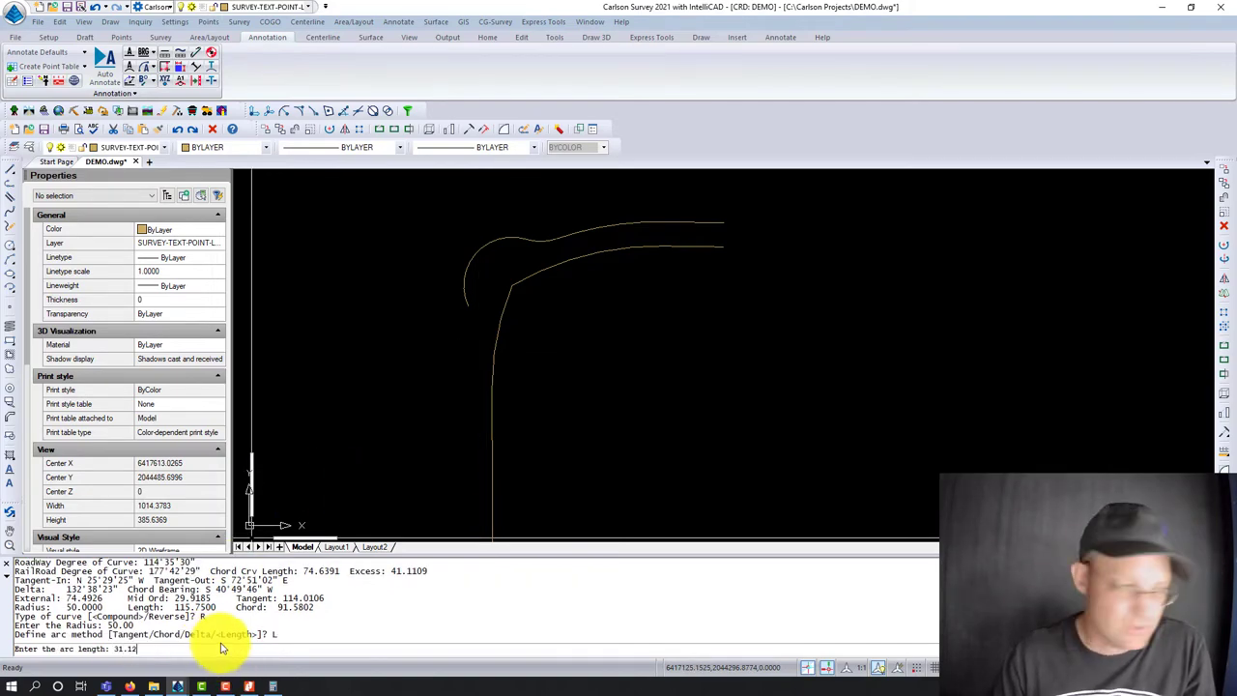
pyautogui.press('Return')
# On the survey map PDF, read the two arc segments south of the bulb and add 28.18 + 26.09 in Calculator.
pyautogui.click(251, 686)
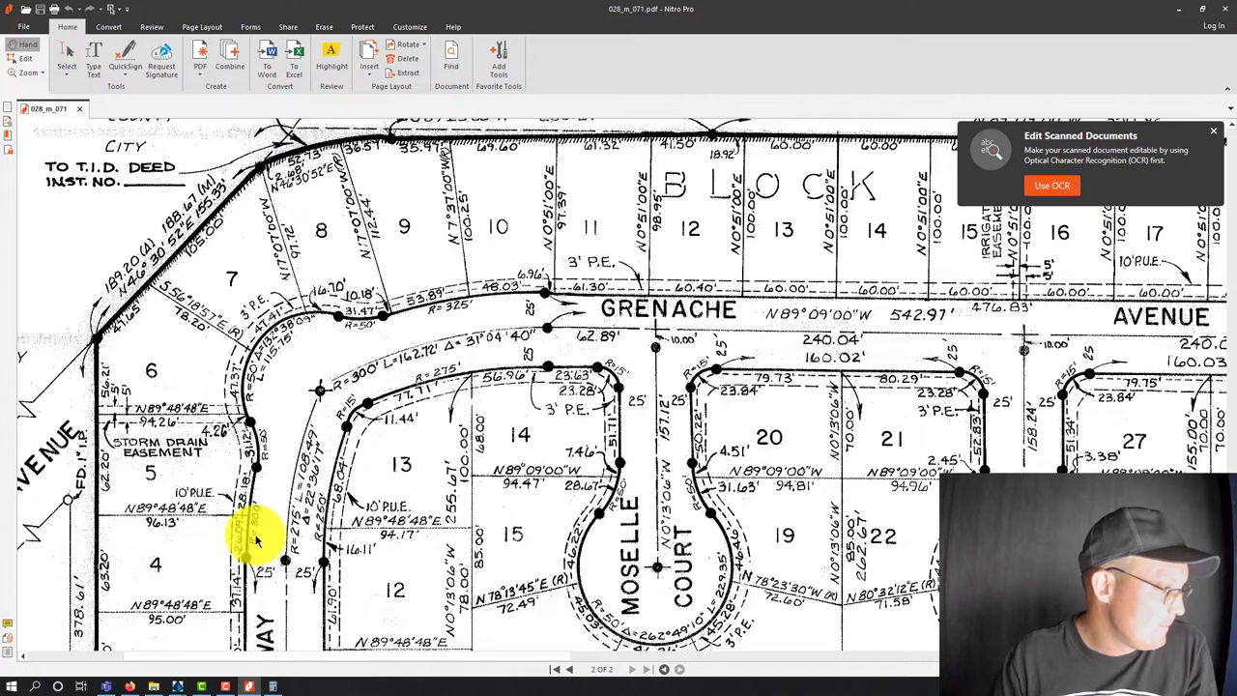
pyautogui.click(272, 685)
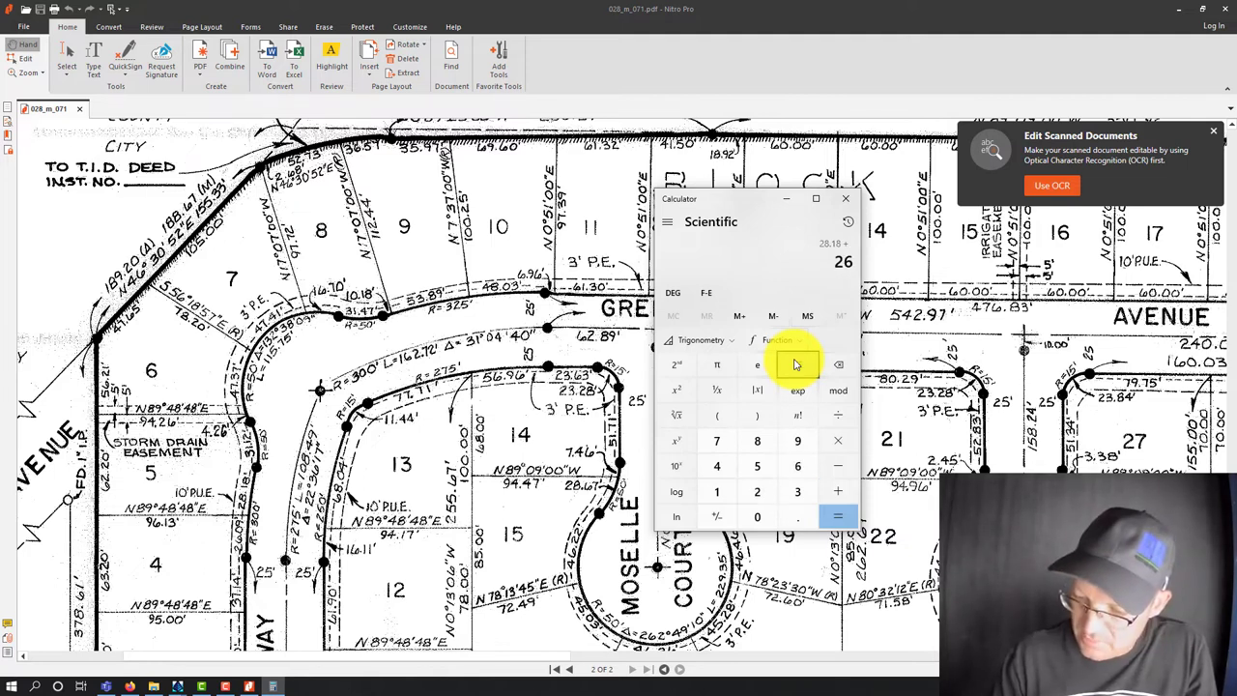
pyautogui.press('Return')
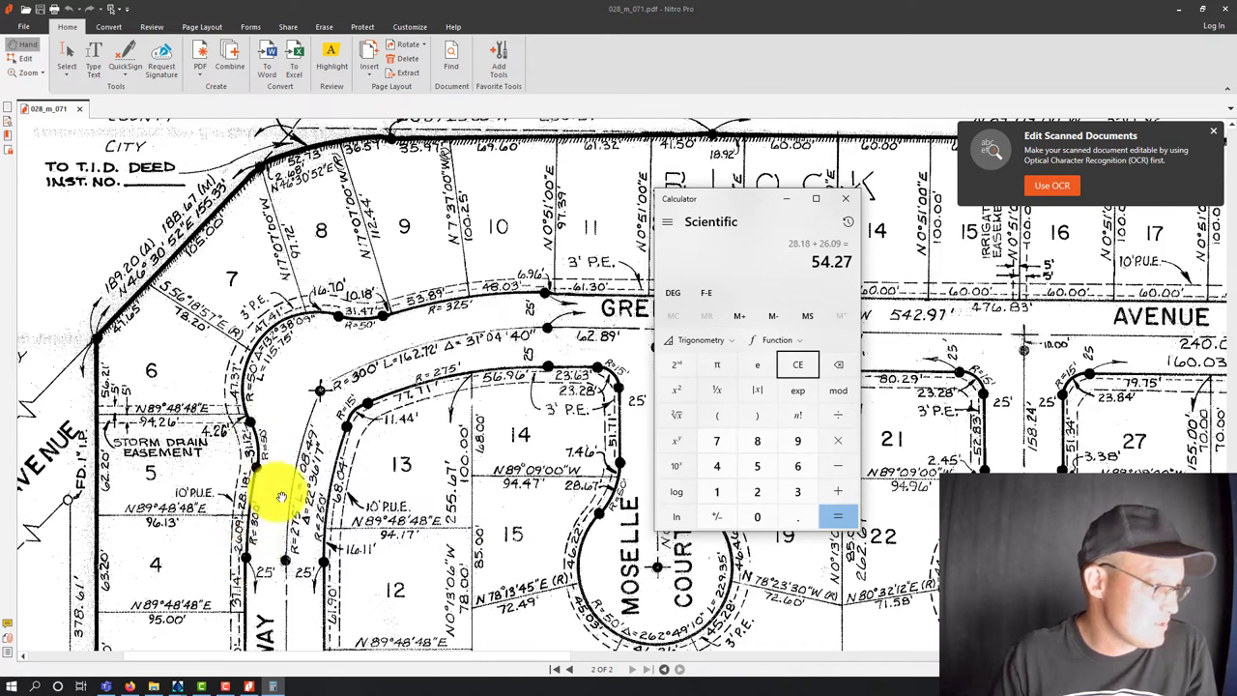
pyautogui.click(792, 200)
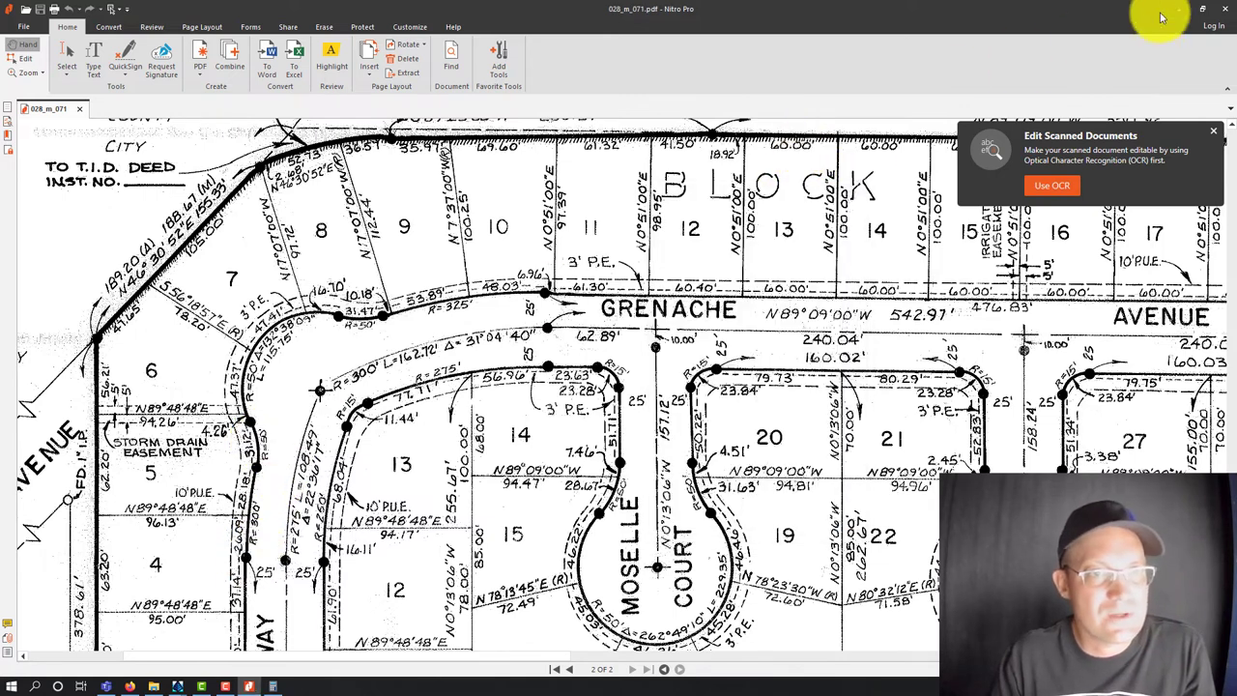
pyautogui.click(1179, 9)
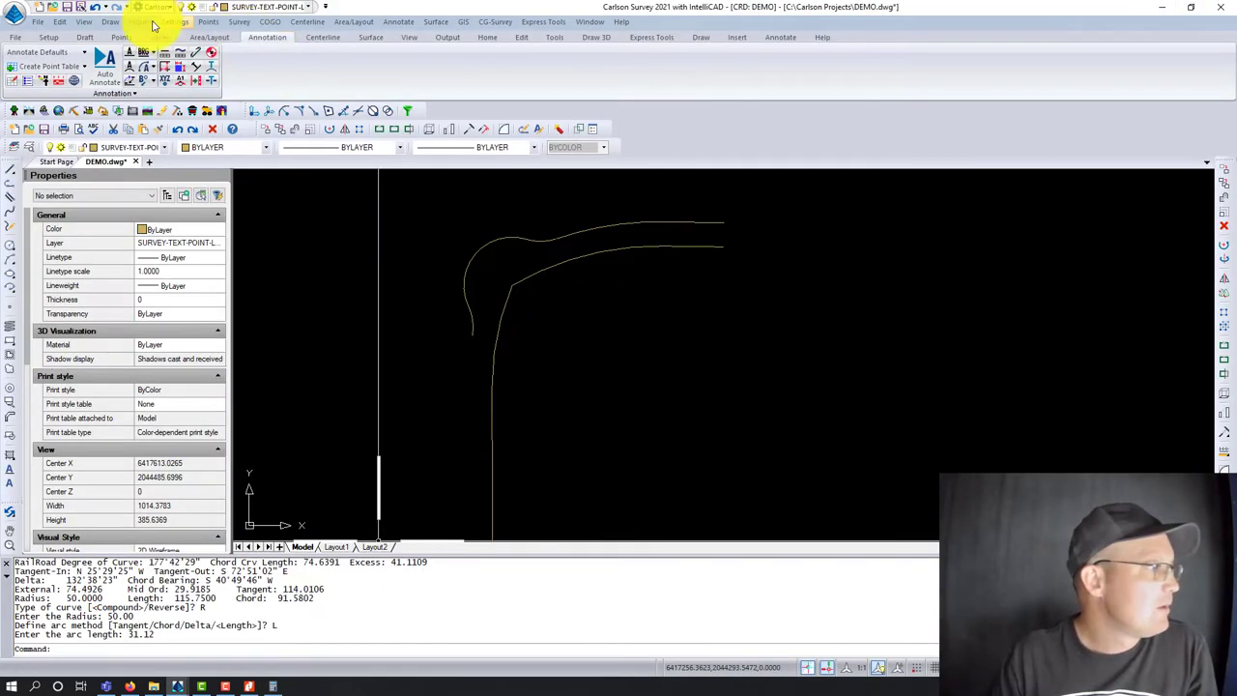
# Try a reverse curve from the south end of the 31.12-long arc with radius 50.00 and arc length 54.27.
pyautogui.click(113, 21)
pyautogui.moveTo(130, 109)
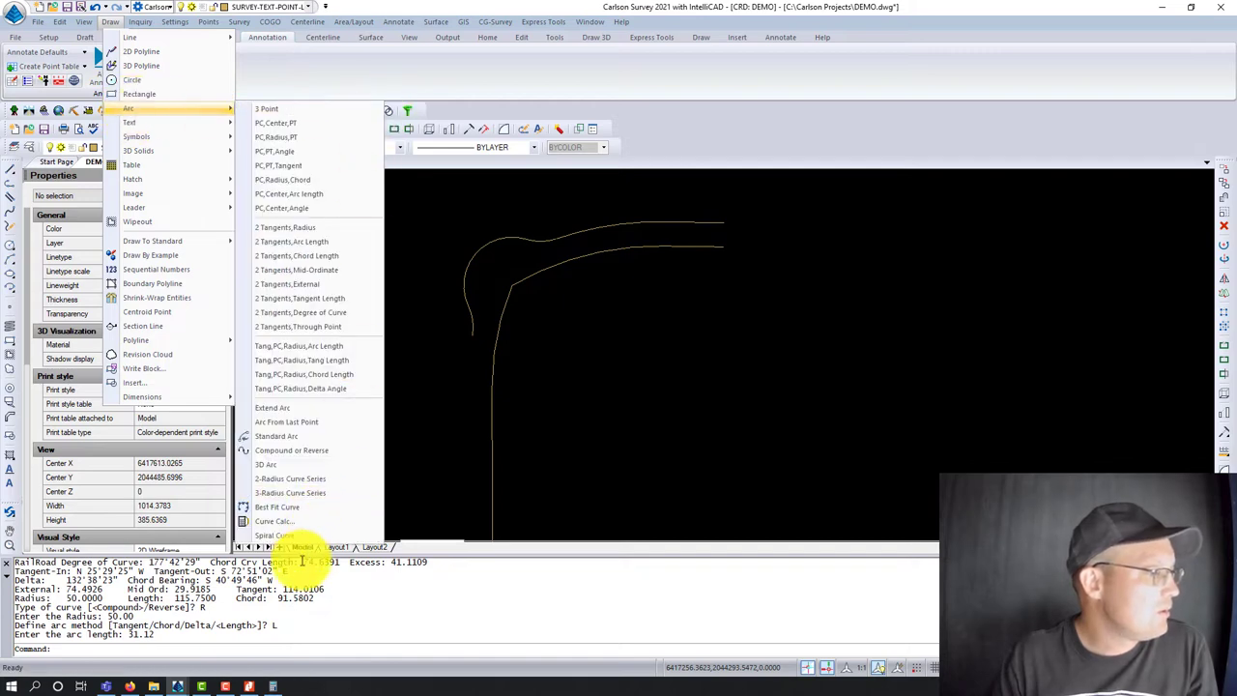
pyautogui.click(298, 451)
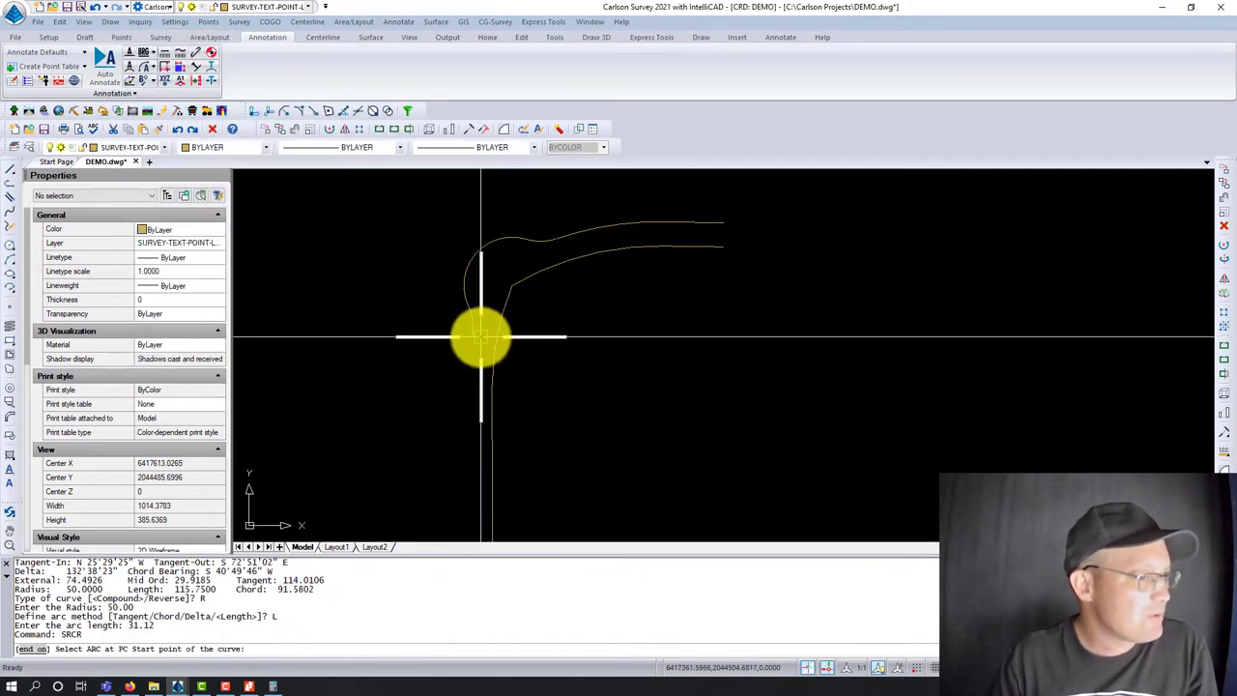
pyautogui.click(475, 335)
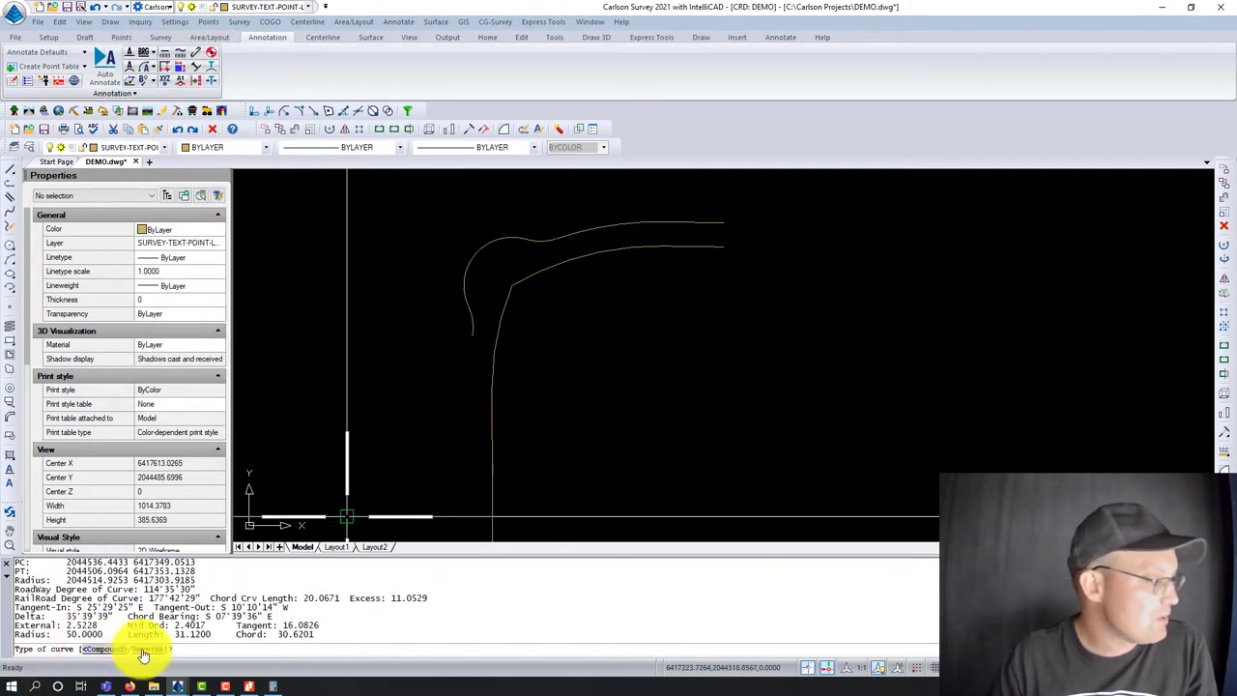
pyautogui.press('Return')
pyautogui.write('50.00')
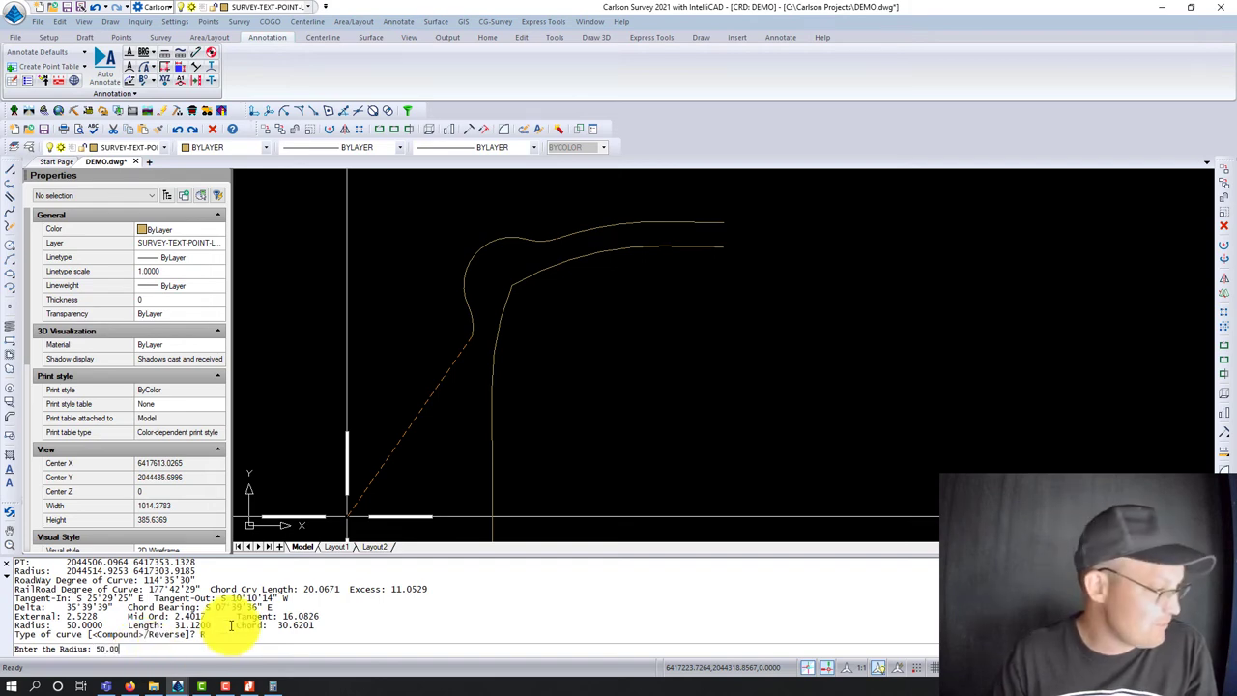
pyautogui.press('Return')
pyautogui.write('L')
pyautogui.press('Return')
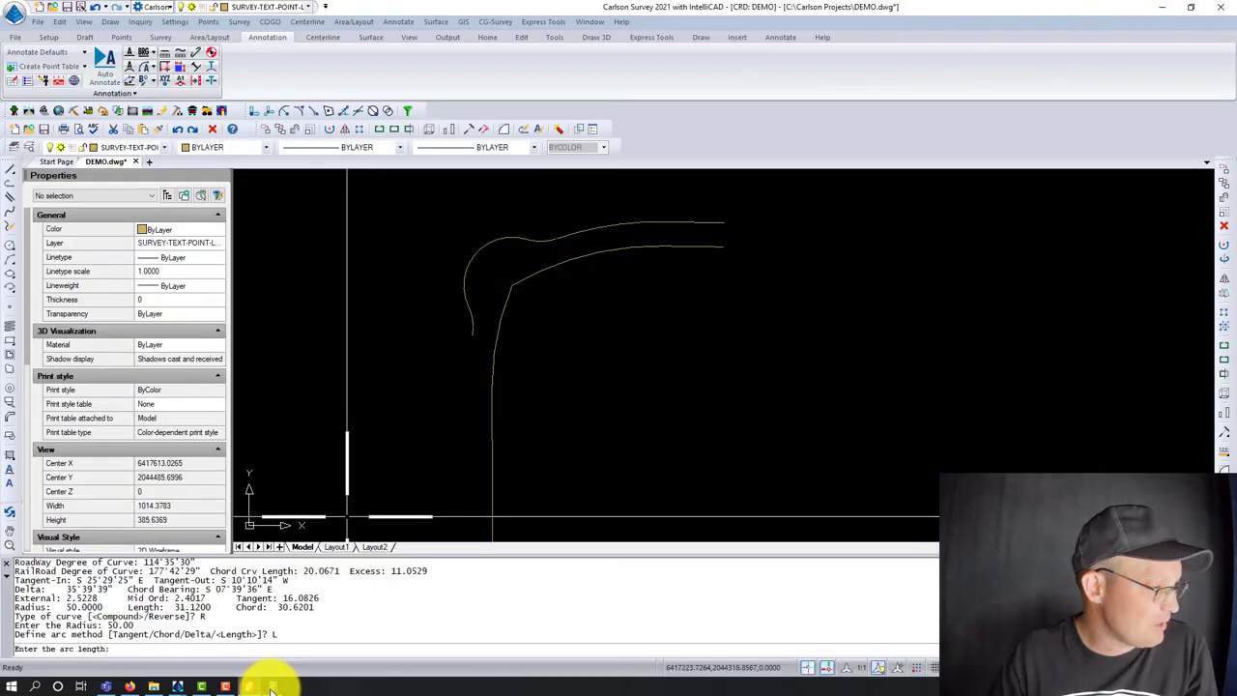
pyautogui.click(274, 687)
pyautogui.click(275, 688)
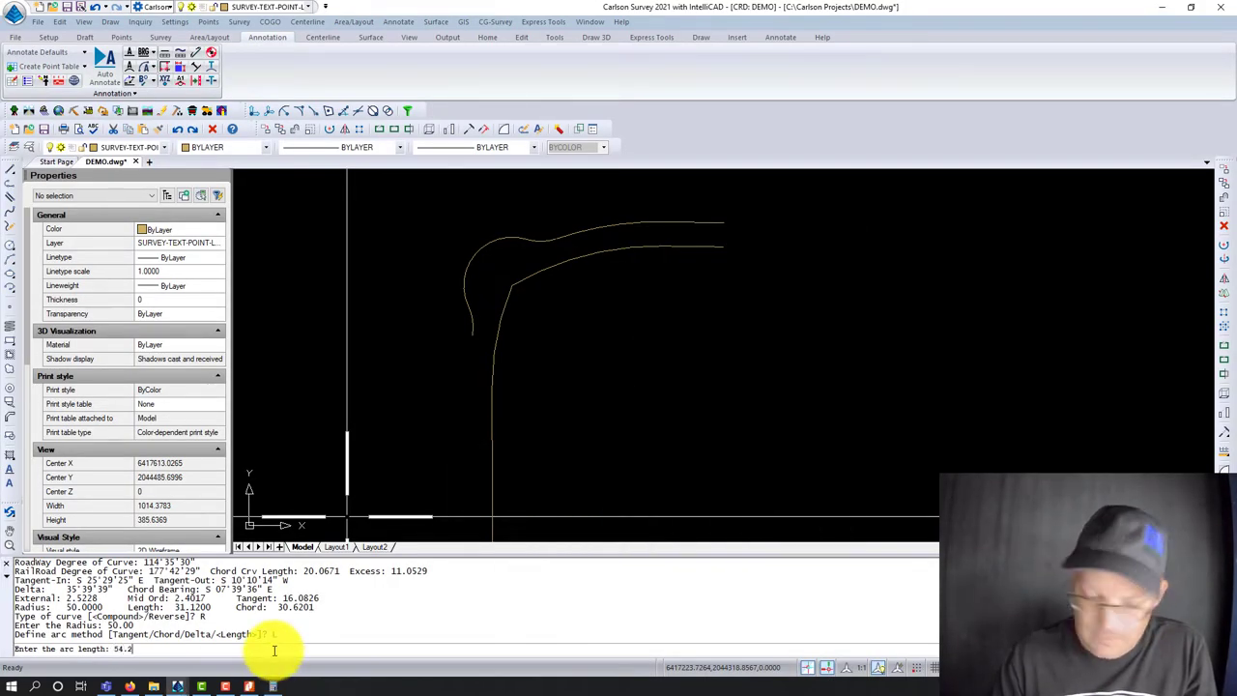
pyautogui.press('Return')
# Erase the 54.27-long arc just drawn and return to the survey map PDF to recheck that curve's data.
pyautogui.scroll(2, 473, 358)
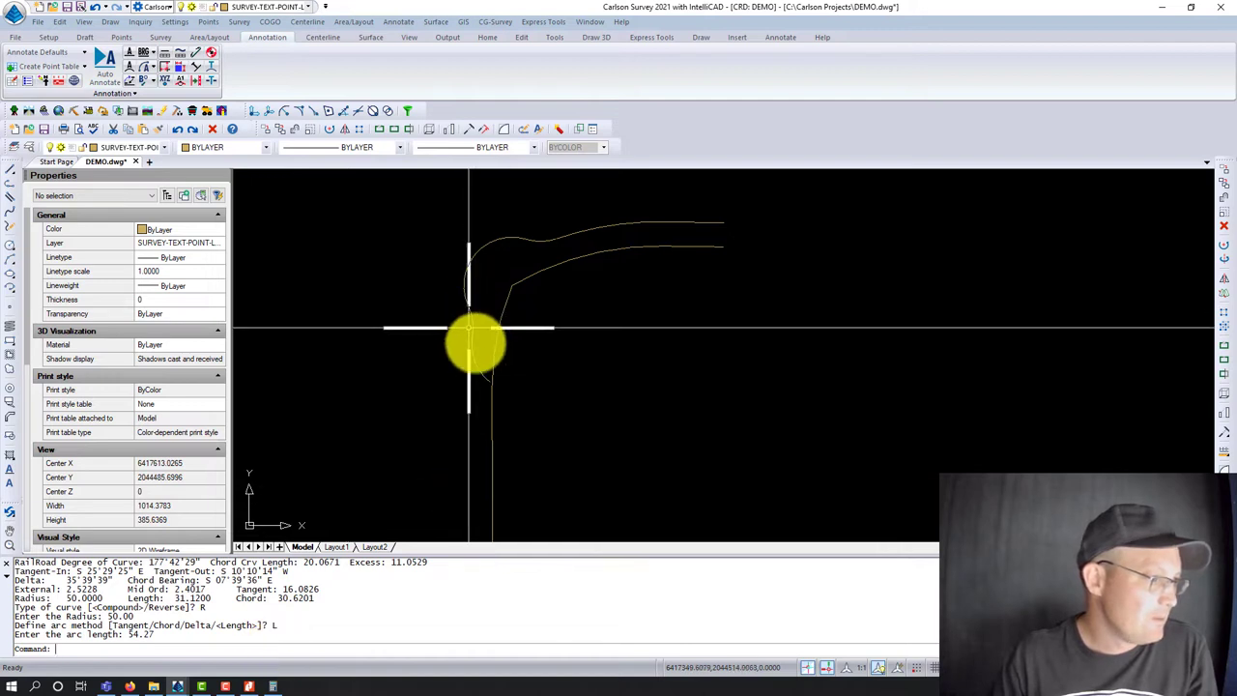
pyautogui.click(477, 361)
pyautogui.click(455, 383)
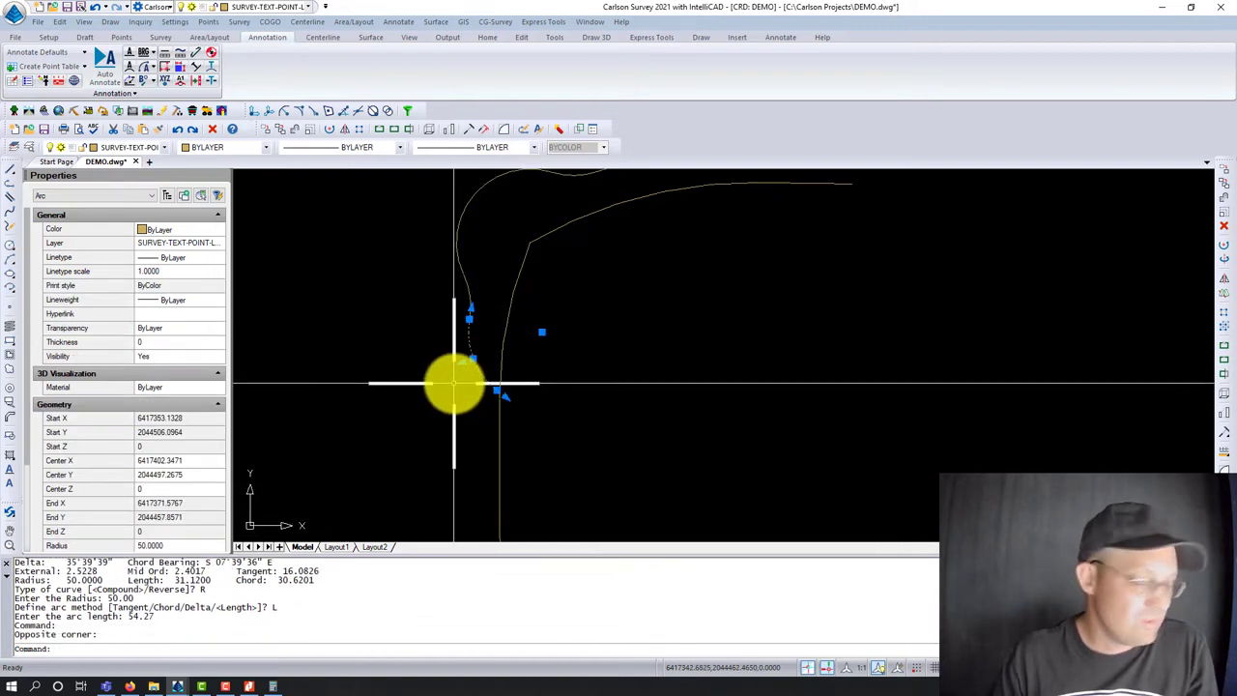
pyautogui.press('Delete')
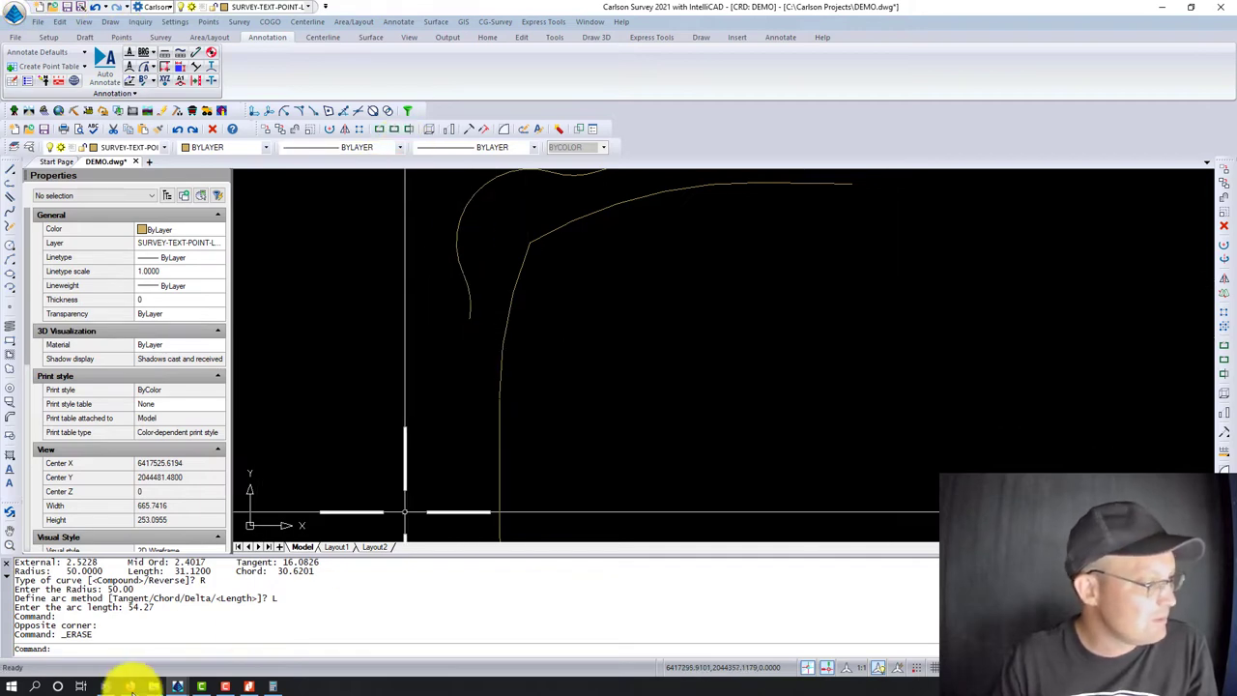
pyautogui.click(251, 686)
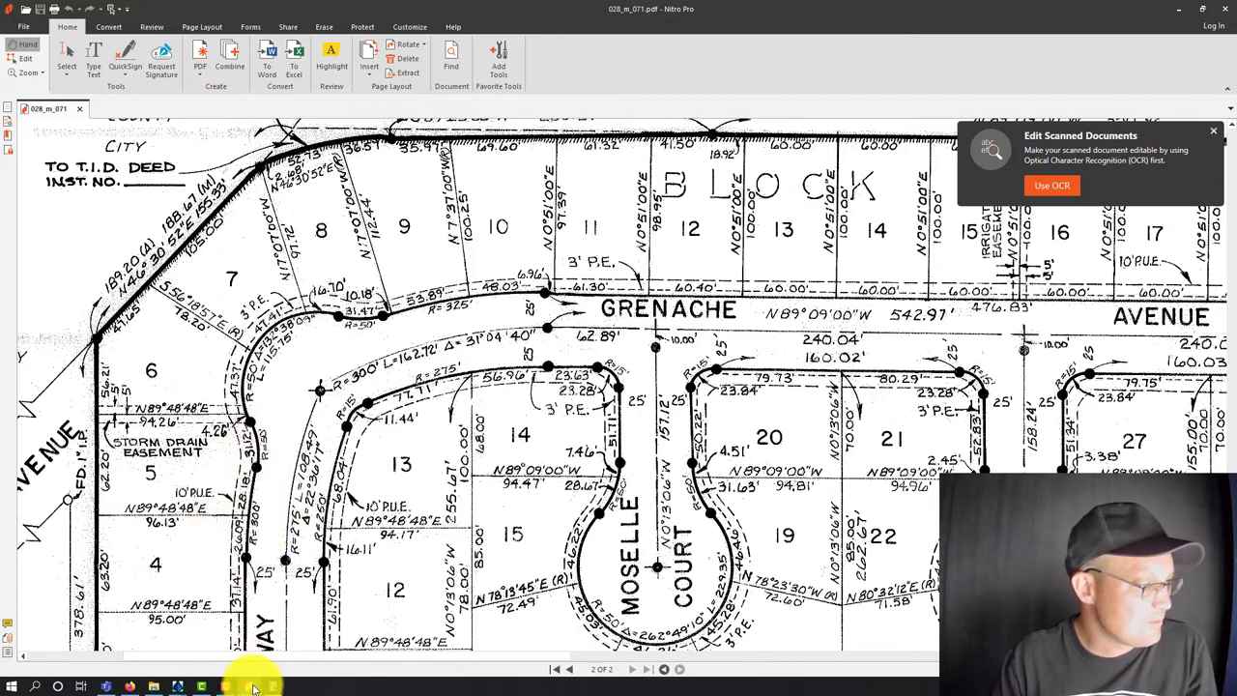
# Back in Carlson Survey, draw a reverse curve from the south end of the 31.12-long arc with radius 300.00 and arc length 54.27.
pyautogui.moveTo(275, 688); pyautogui.dragTo(206, 688)
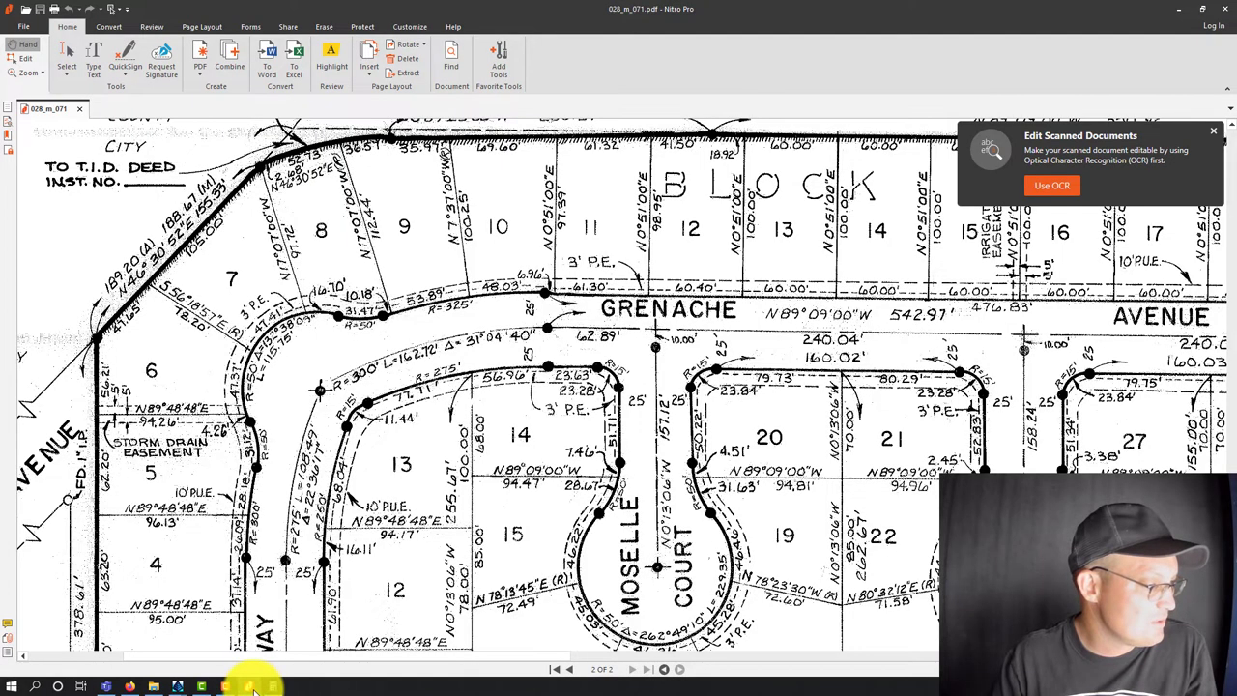
pyautogui.click(253, 688)
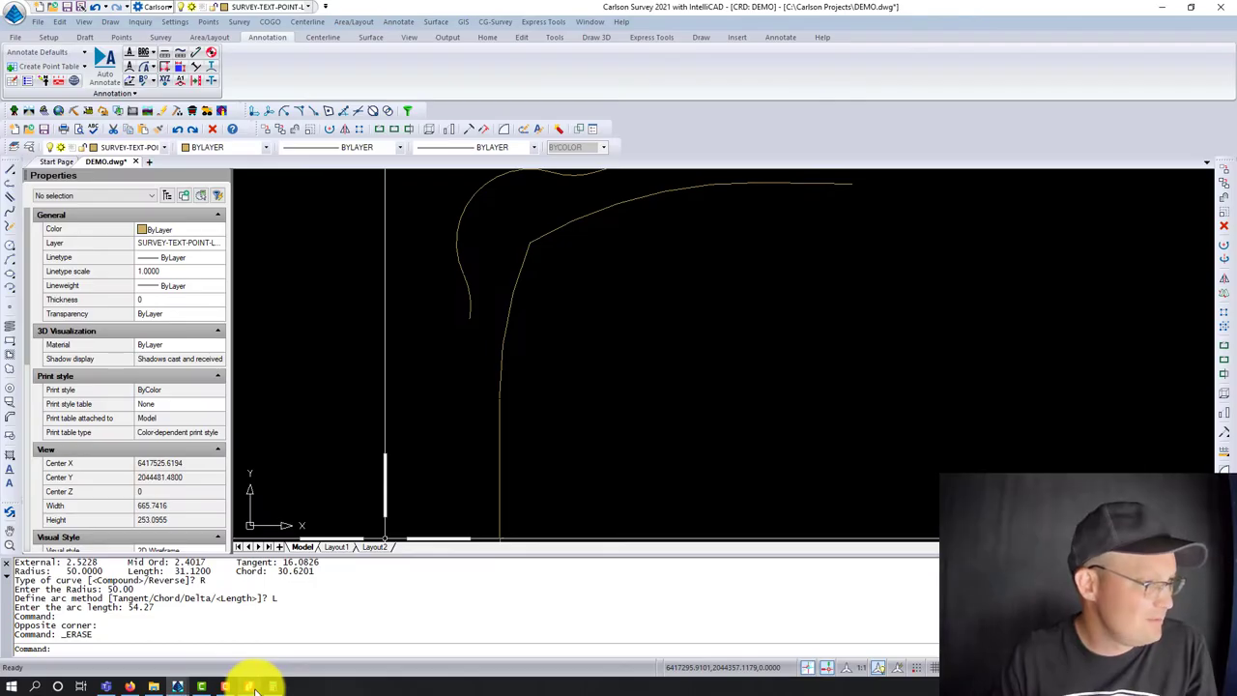
pyautogui.click(114, 22)
pyautogui.moveTo(189, 114)
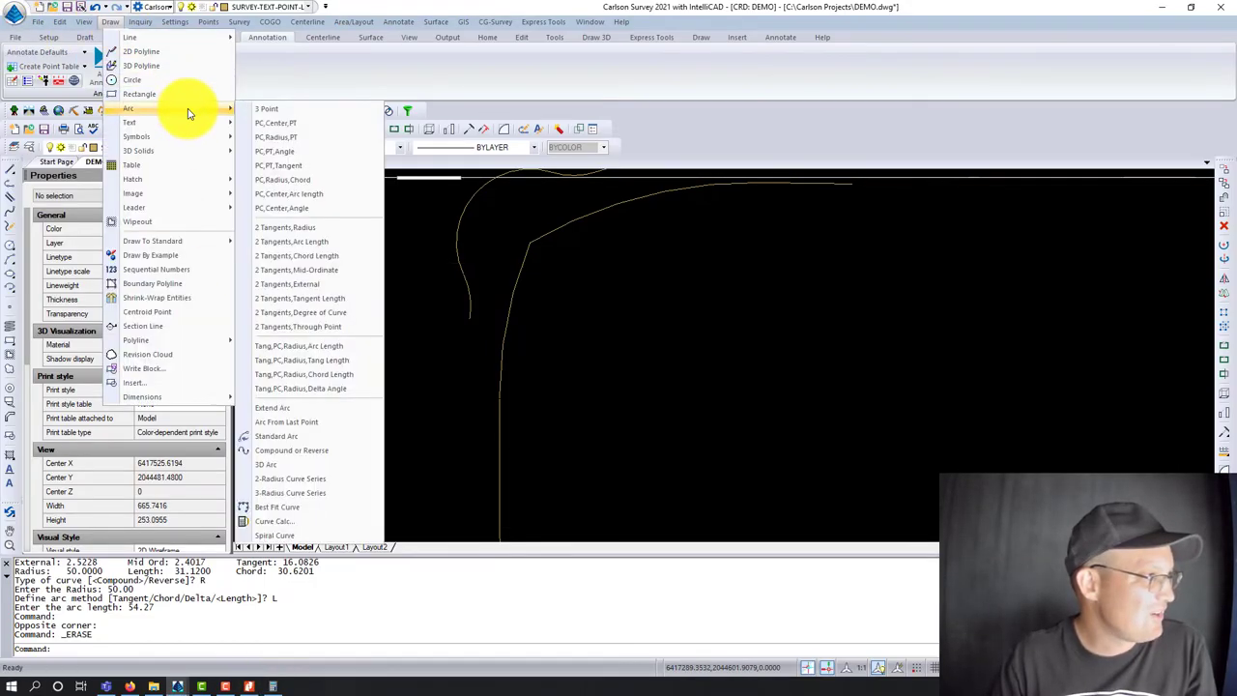
pyautogui.click(312, 436)
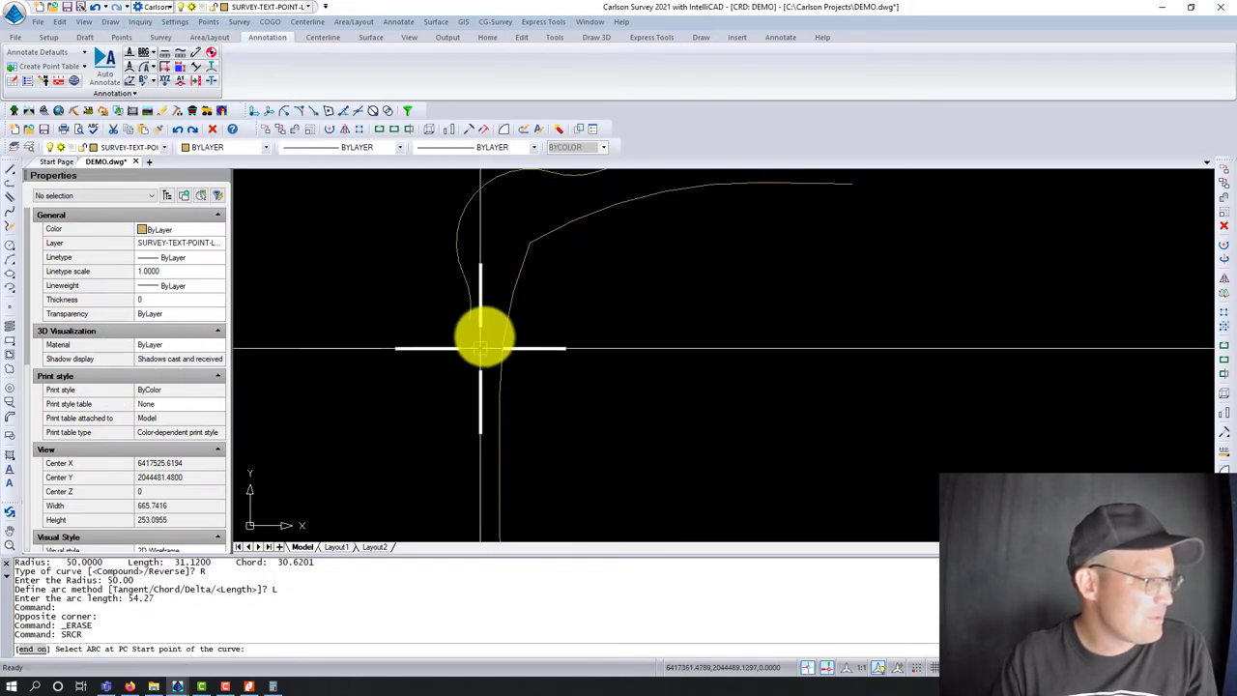
pyautogui.click(473, 313)
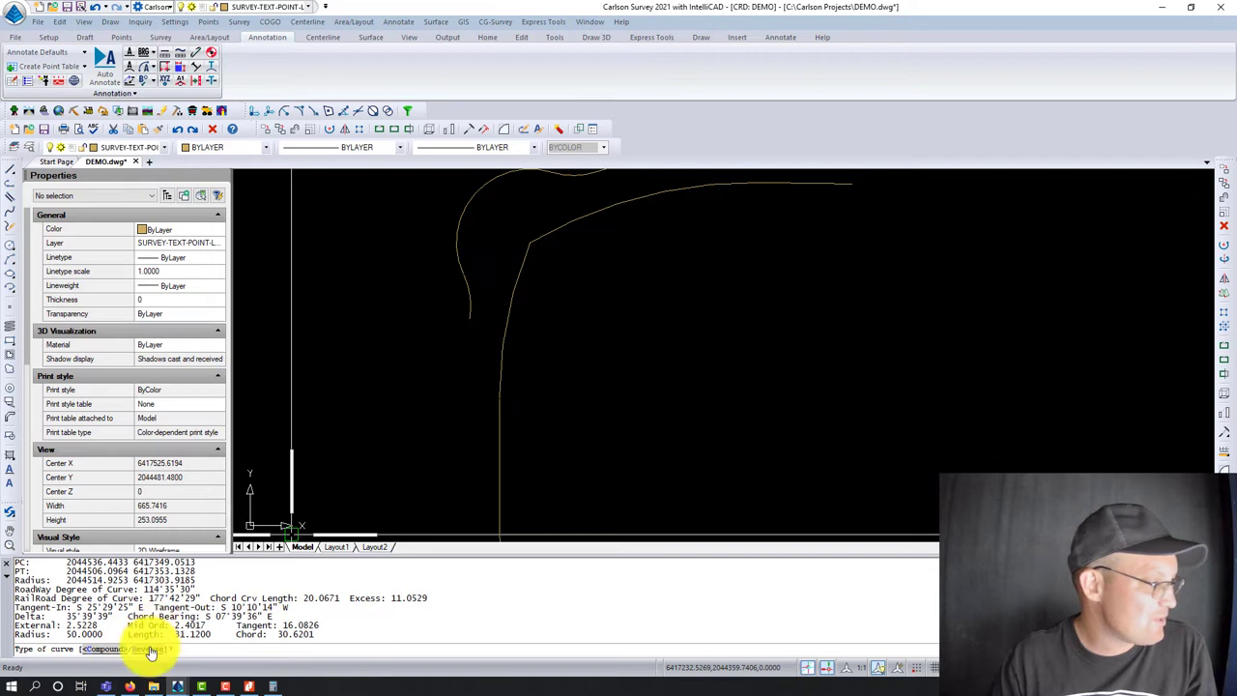
pyautogui.write('R')
pyautogui.press('Return')
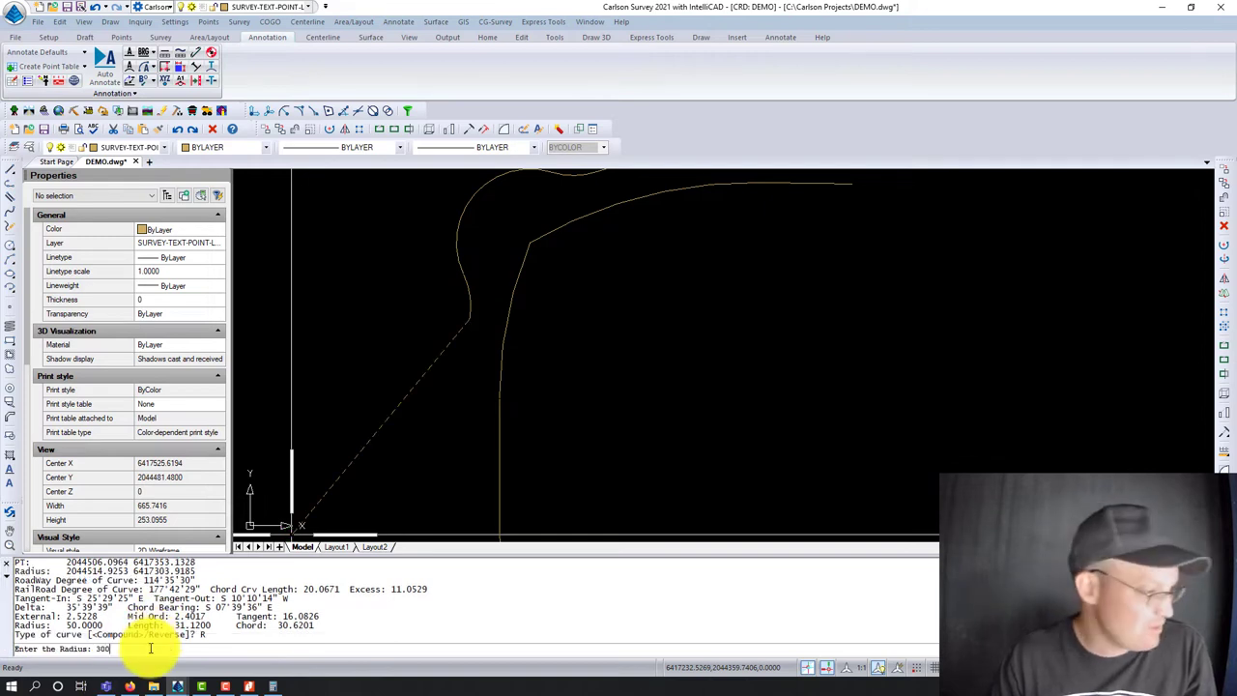
pyautogui.write('300.00')
pyautogui.press('Return')
pyautogui.write('L')
pyautogui.press('Return')
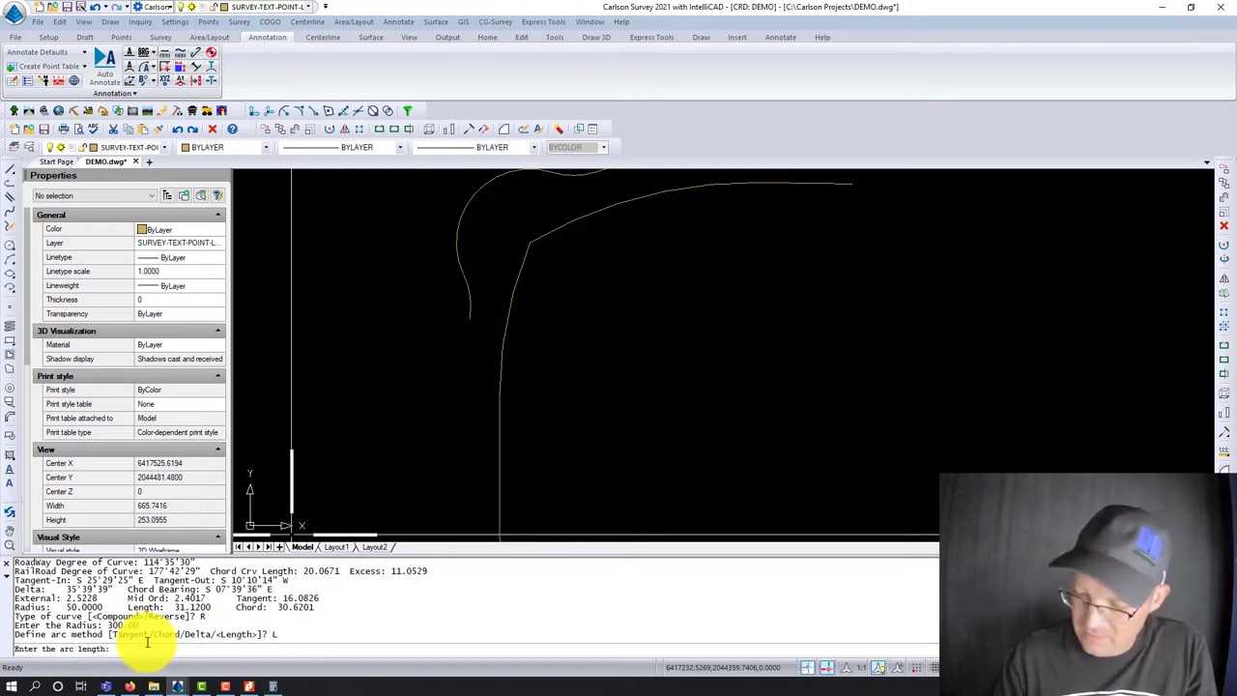
pyautogui.write('54.27')
pyautogui.press('Return')
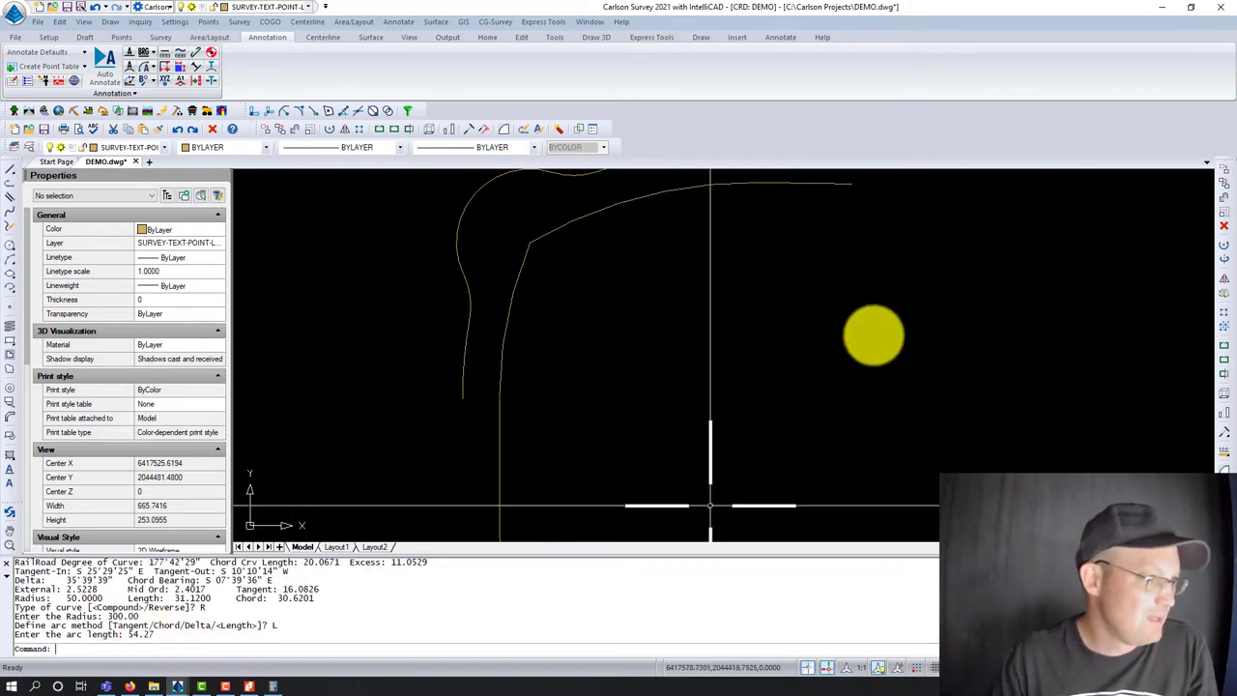
pyautogui.press('Escape')
# Draw a line from the south end of the 300.00-radius arc perpendicular to the street centerline.
pyautogui.scroll(3, 503, 404)
pyautogui.scroll(3, 539, 345)
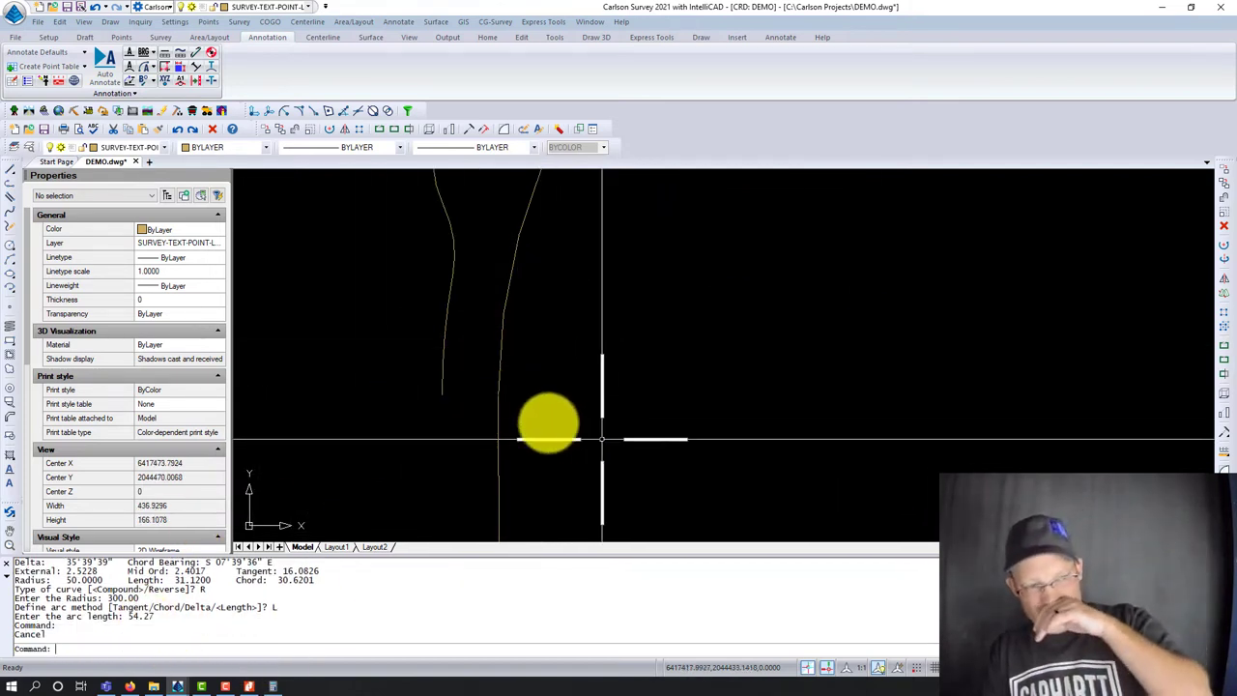
pyautogui.write('l')
pyautogui.press('Return')
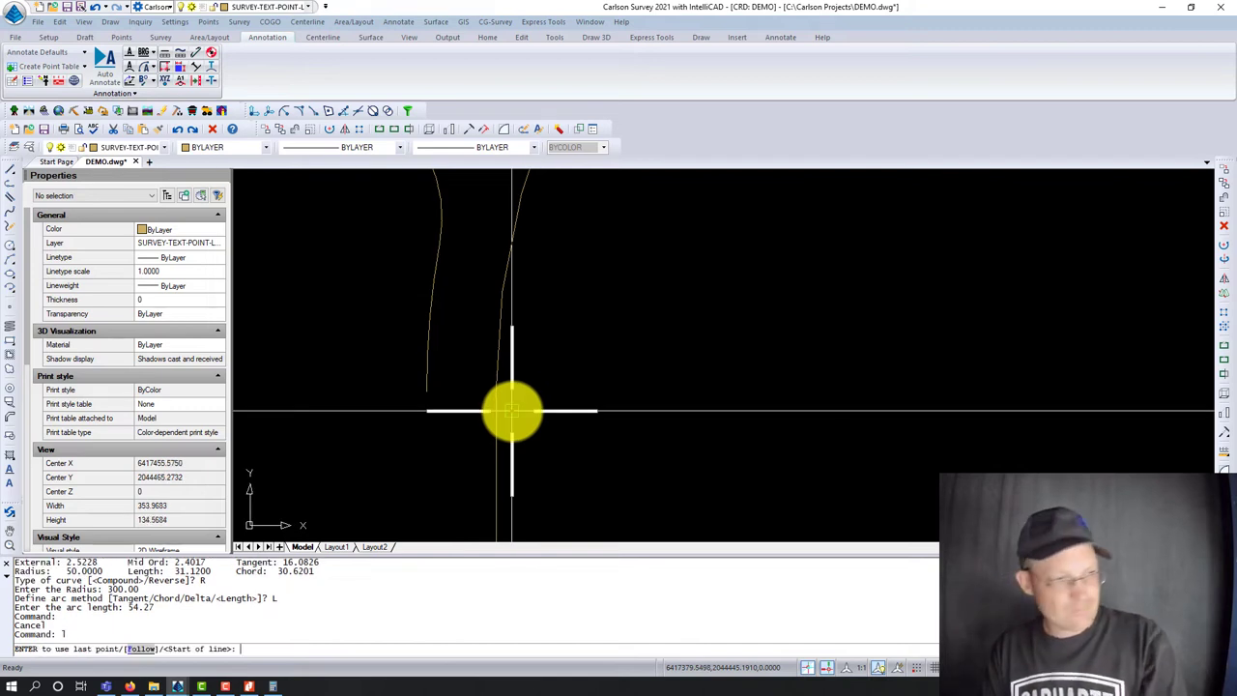
pyautogui.click(427, 391)
pyautogui.scroll(3, 484, 397)
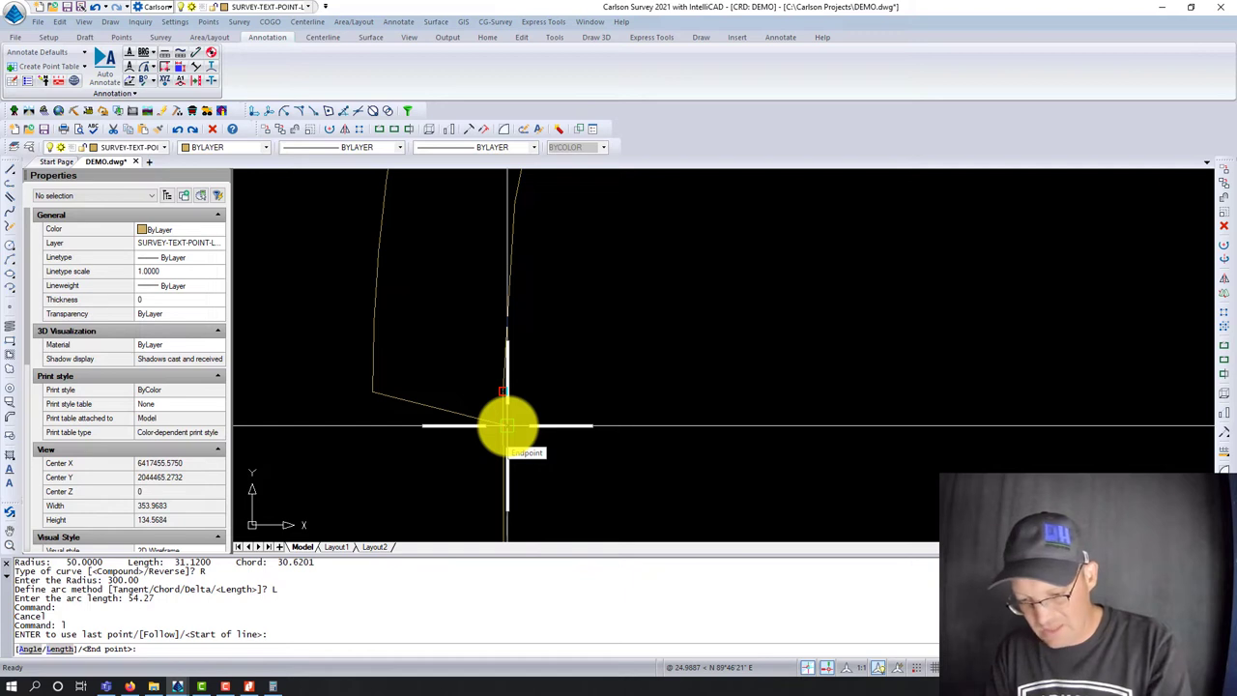
pyautogui.write('p')
pyautogui.write('wer')
pyautogui.press('Return')
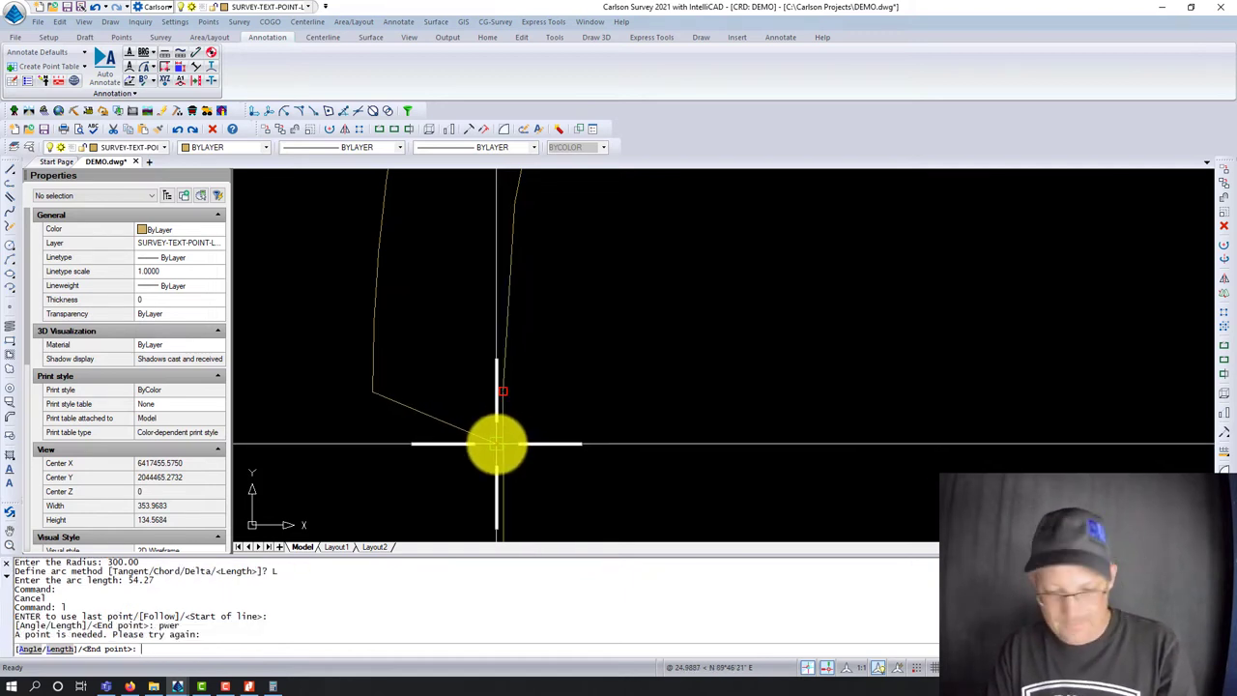
pyautogui.write('per')
pyautogui.press('Return')
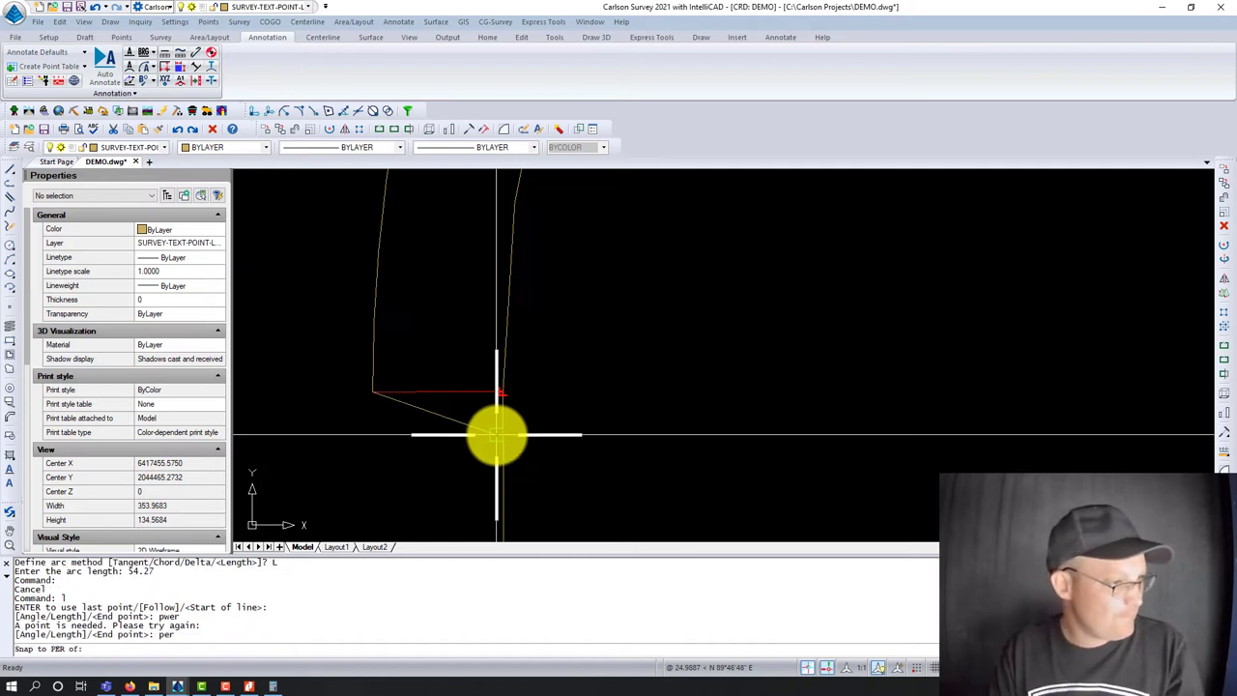
pyautogui.click(497, 444)
pyautogui.press('Escape')
# Measure the gap between the perpendicular line's end and the centerline curve's endpoint with a temporary line, and erase that line.
pyautogui.scroll(3, 499, 425)
pyautogui.scroll(-1, 522, 455)
pyautogui.click(555, 506)
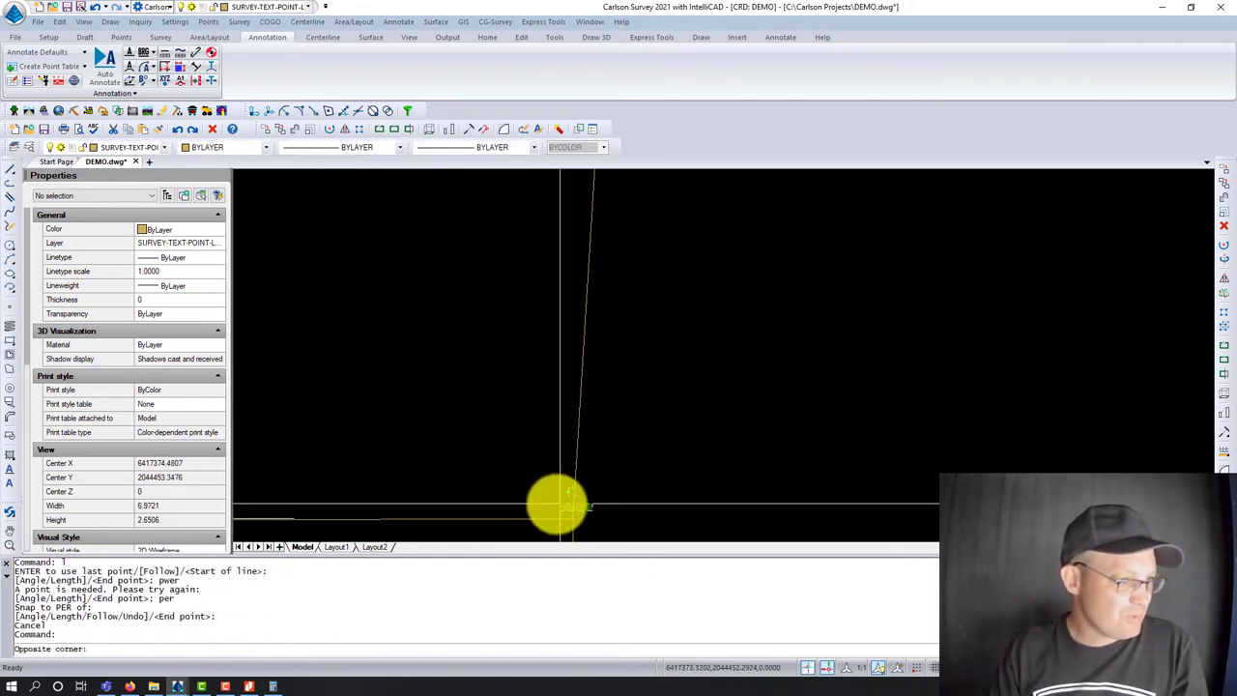
pyautogui.click(561, 519)
pyautogui.press('Escape')
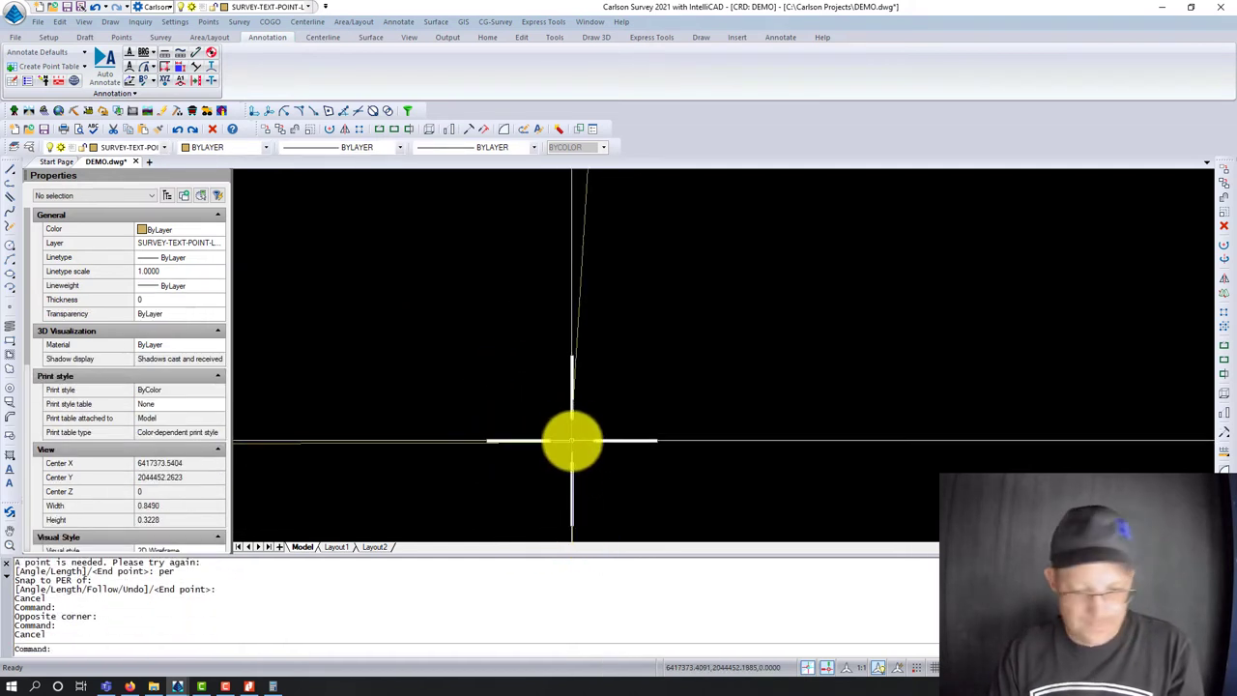
pyautogui.write('l')
pyautogui.press('Return')
pyautogui.click(575, 437)
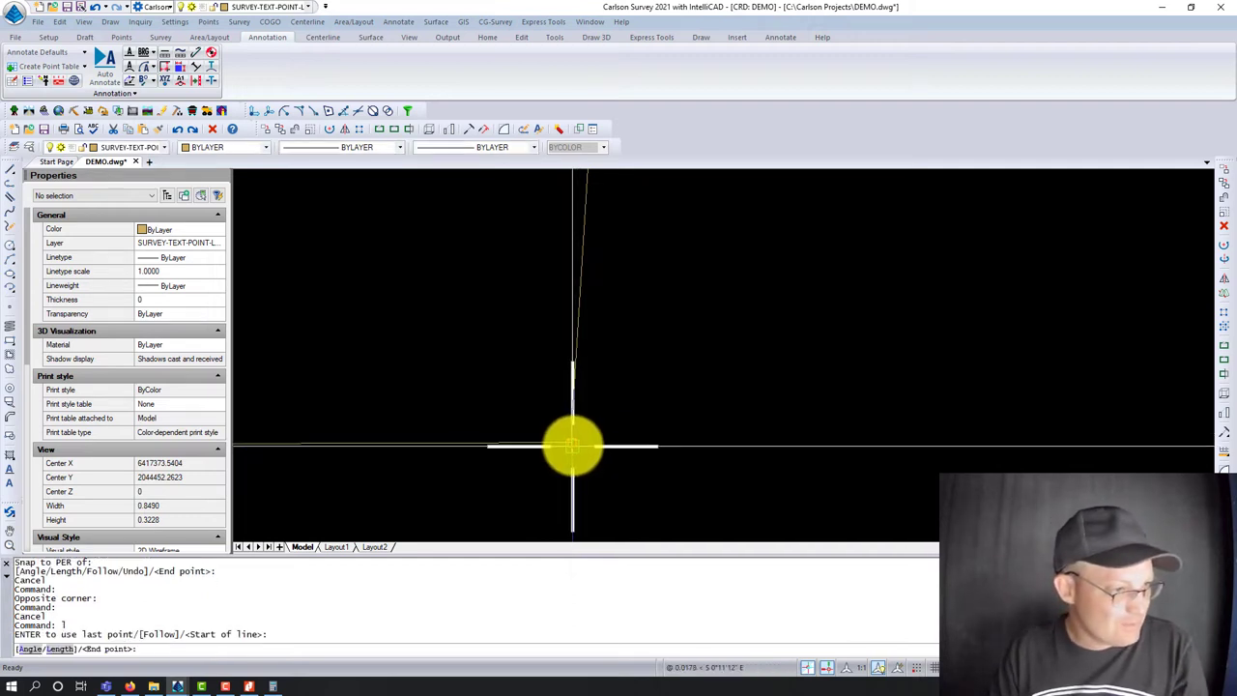
pyautogui.click(574, 435)
pyautogui.press('Escape')
pyautogui.click(568, 433)
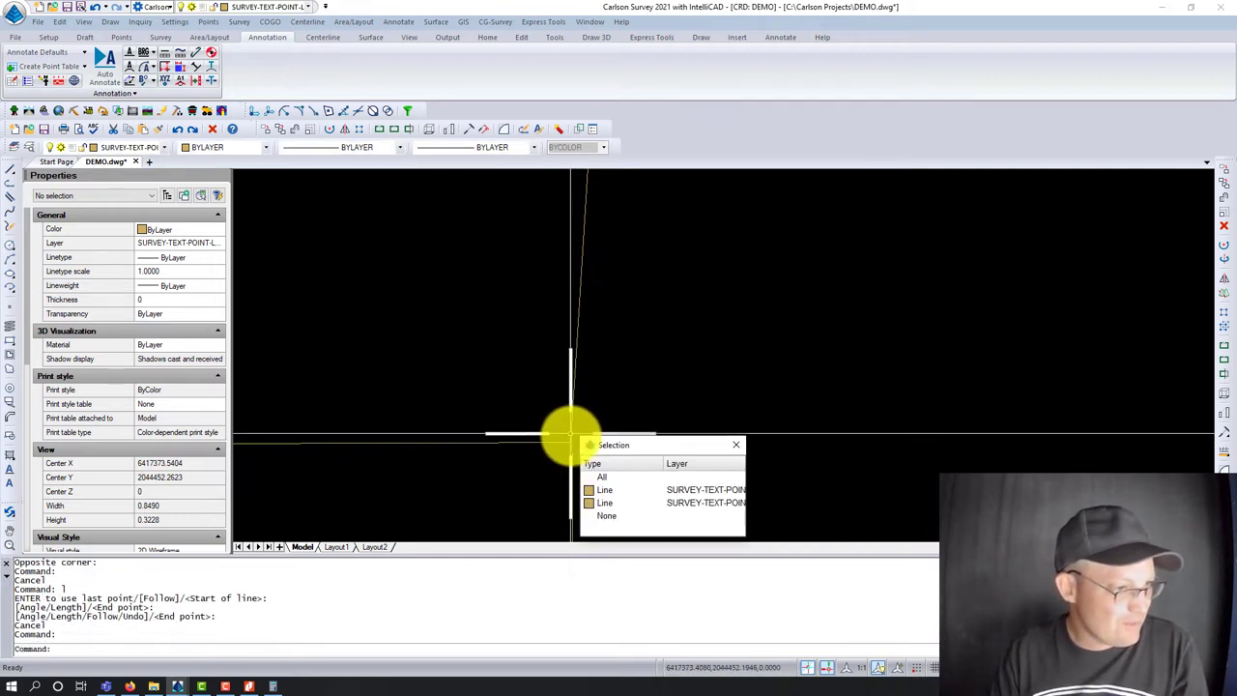
pyautogui.click(603, 488)
pyautogui.scroll(-1, 145, 536)
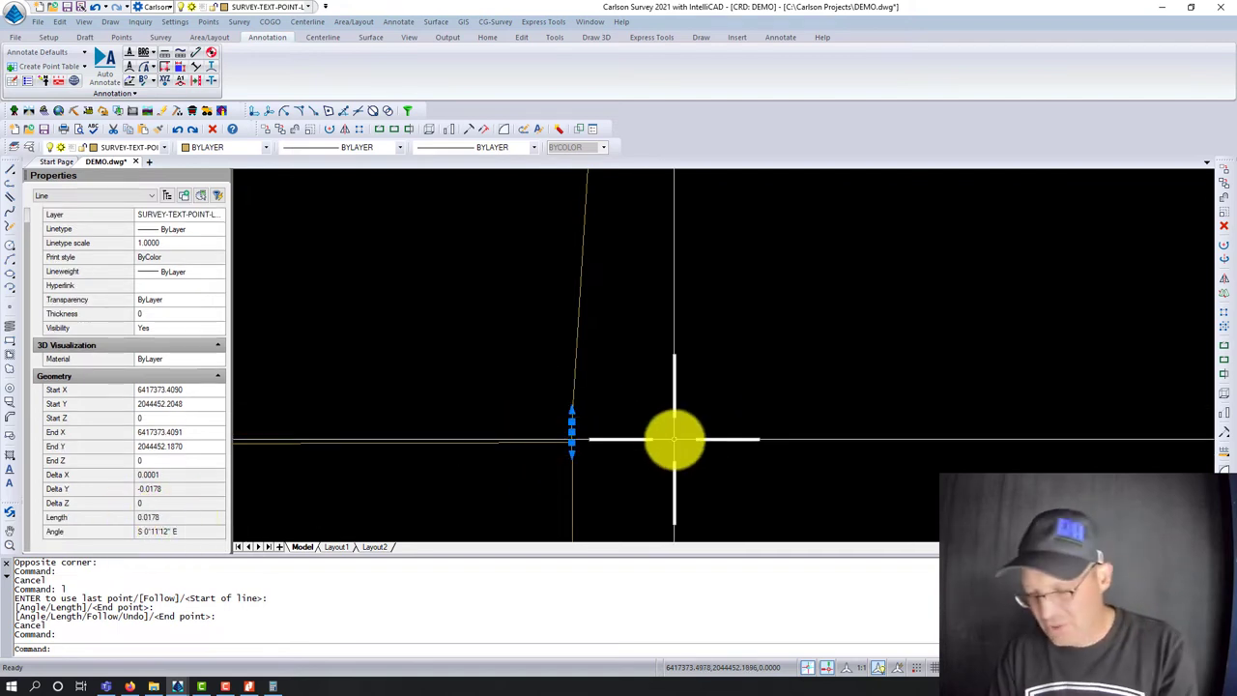
pyautogui.press('Escape')
pyautogui.scroll(-4, 705, 415)
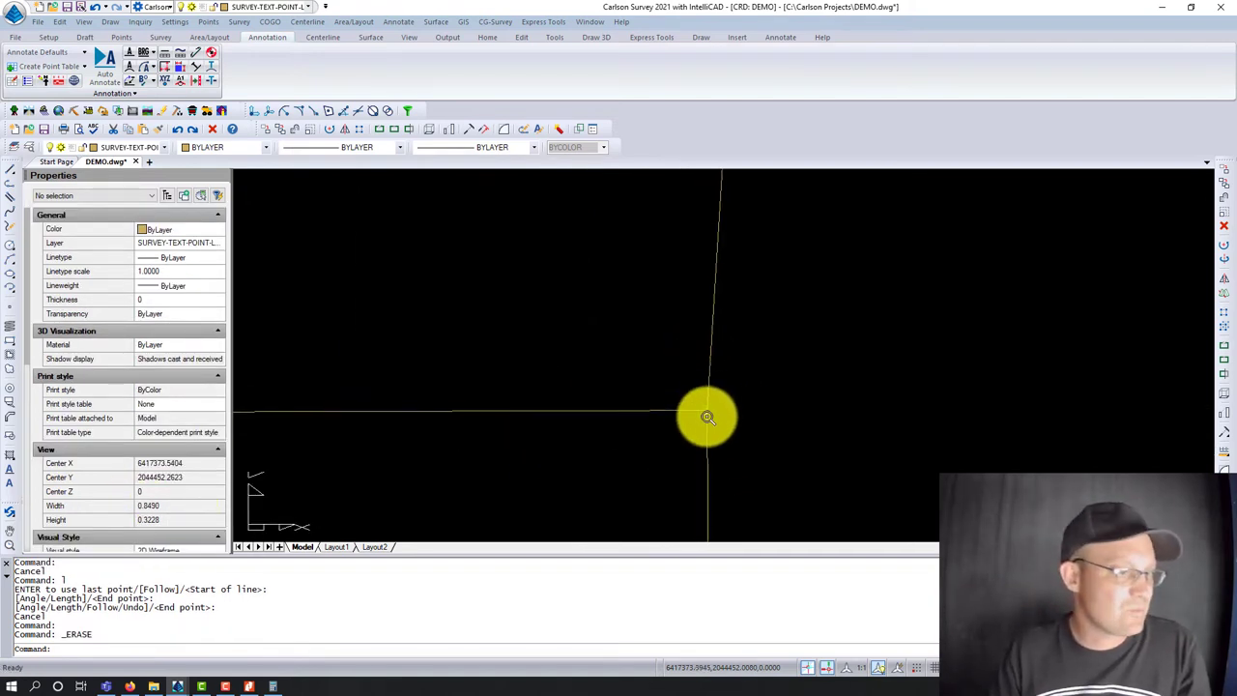
pyautogui.scroll(-5, 706, 420)
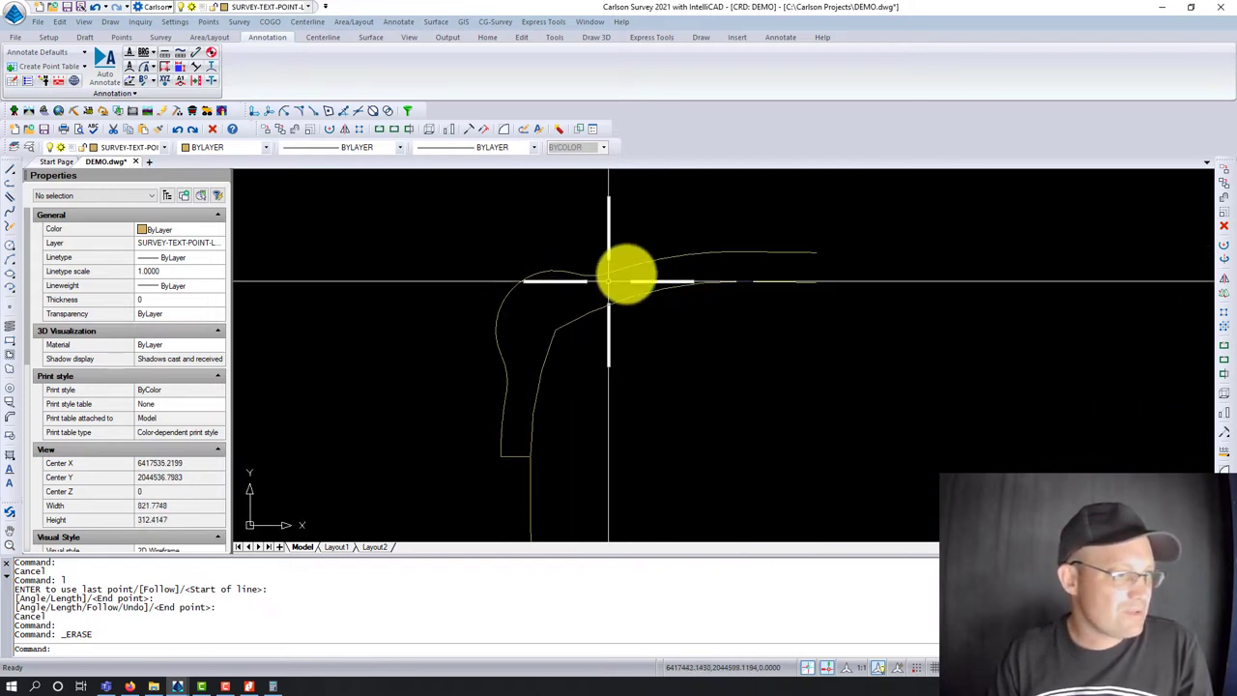
pyautogui.click(638, 284)
pyautogui.press('Escape')
pyautogui.press('Escape')
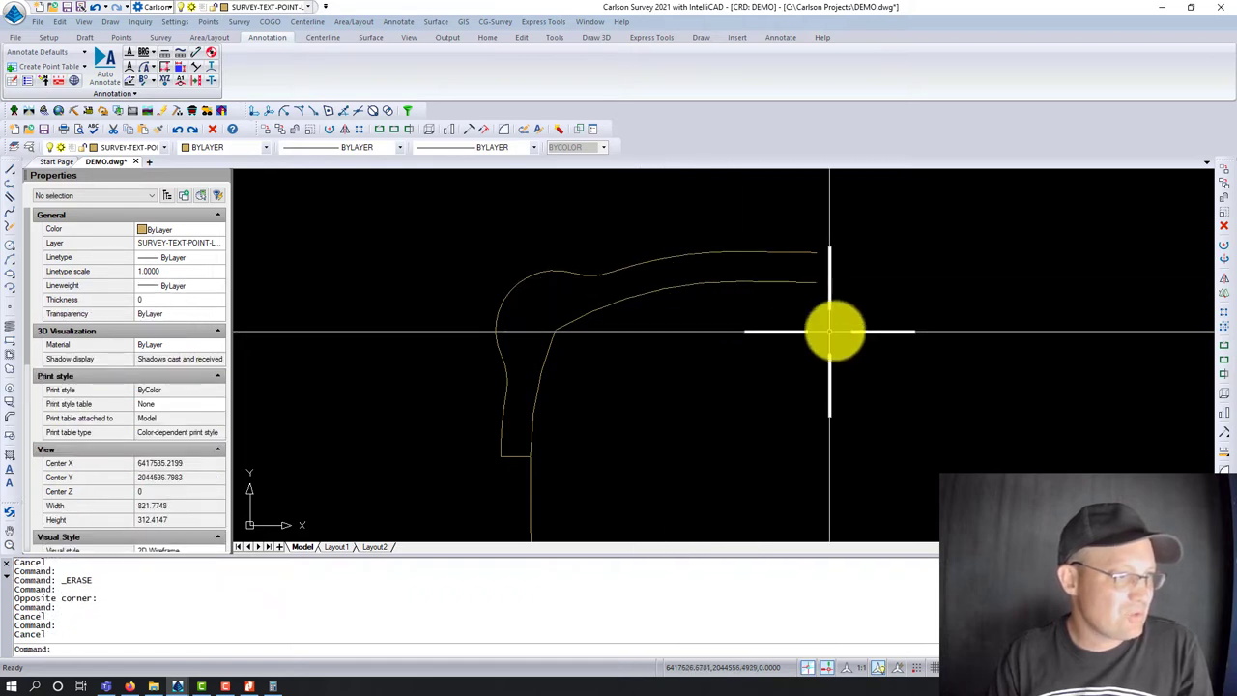
pyautogui.click(834, 329)
pyautogui.click(652, 284)
pyautogui.press('Escape')
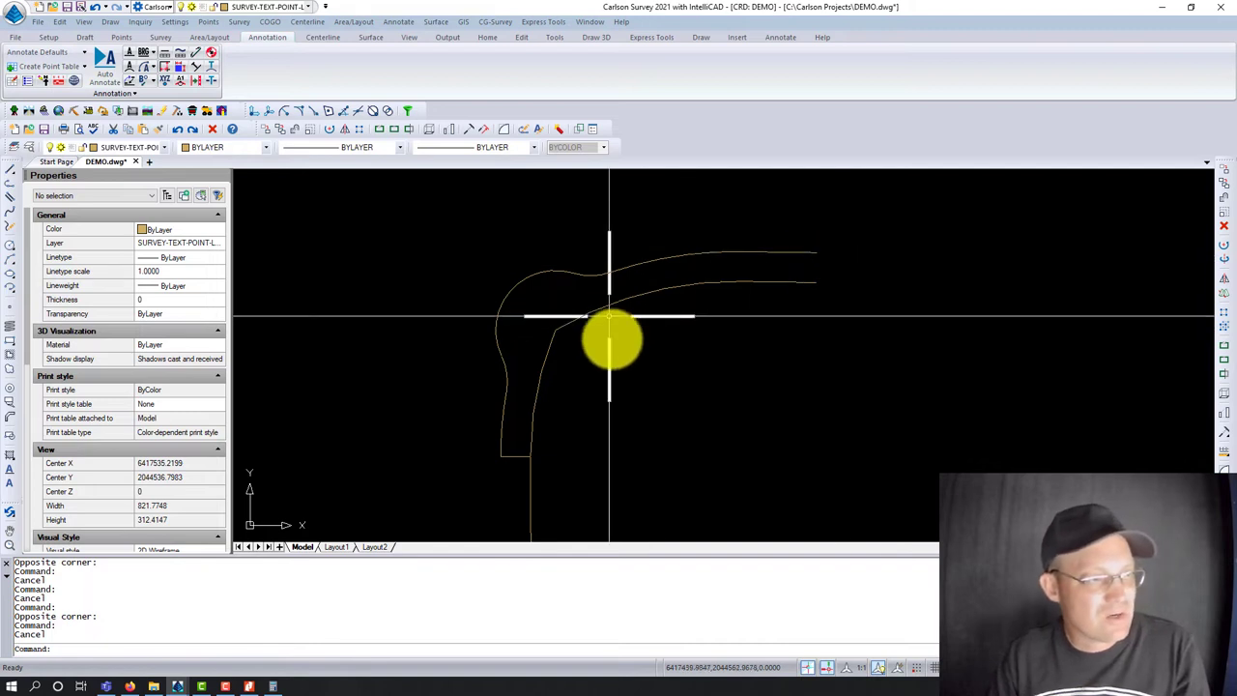
# Erase all of the centerline, bulb and right-of-way linework from the drawing.
pyautogui.scroll(-3, 663, 351)
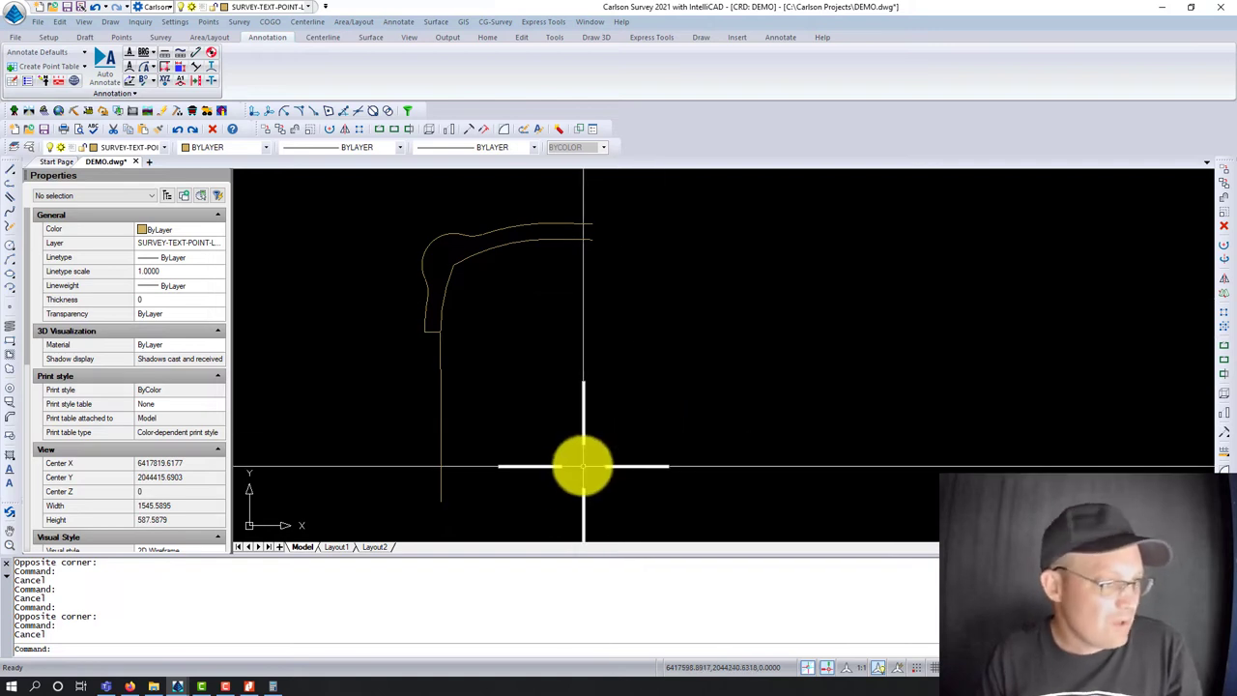
pyautogui.click(712, 512)
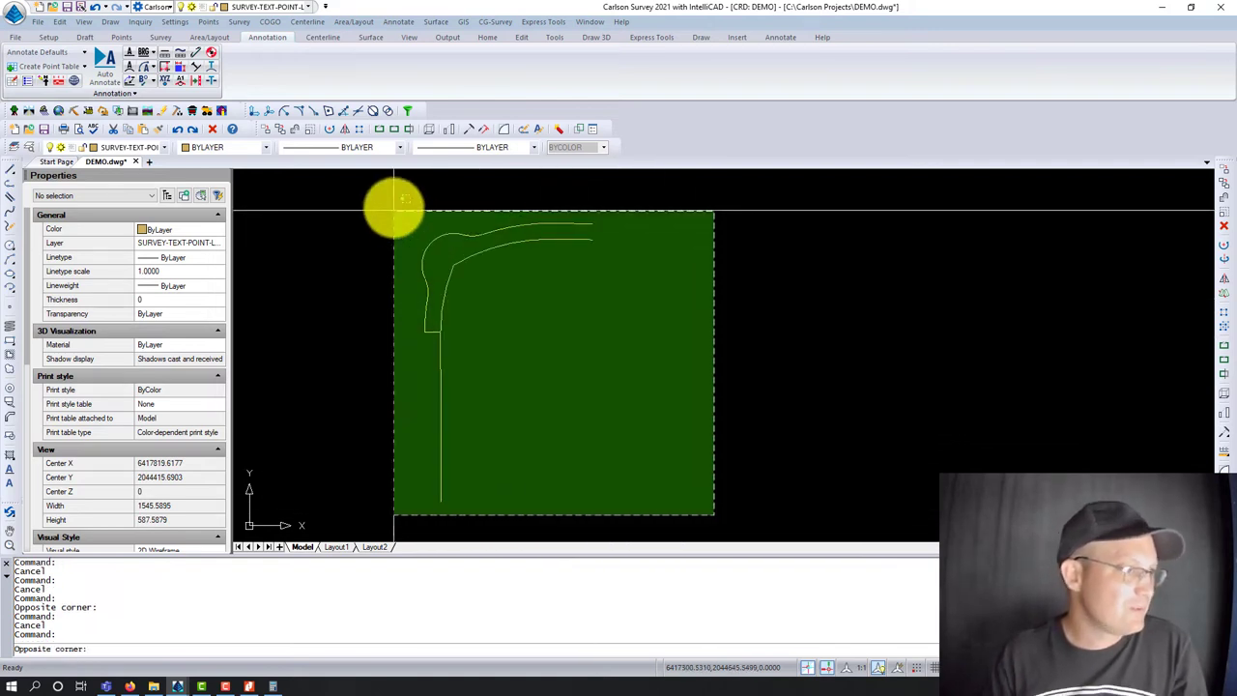
pyautogui.click(415, 217)
pyautogui.press('Delete')
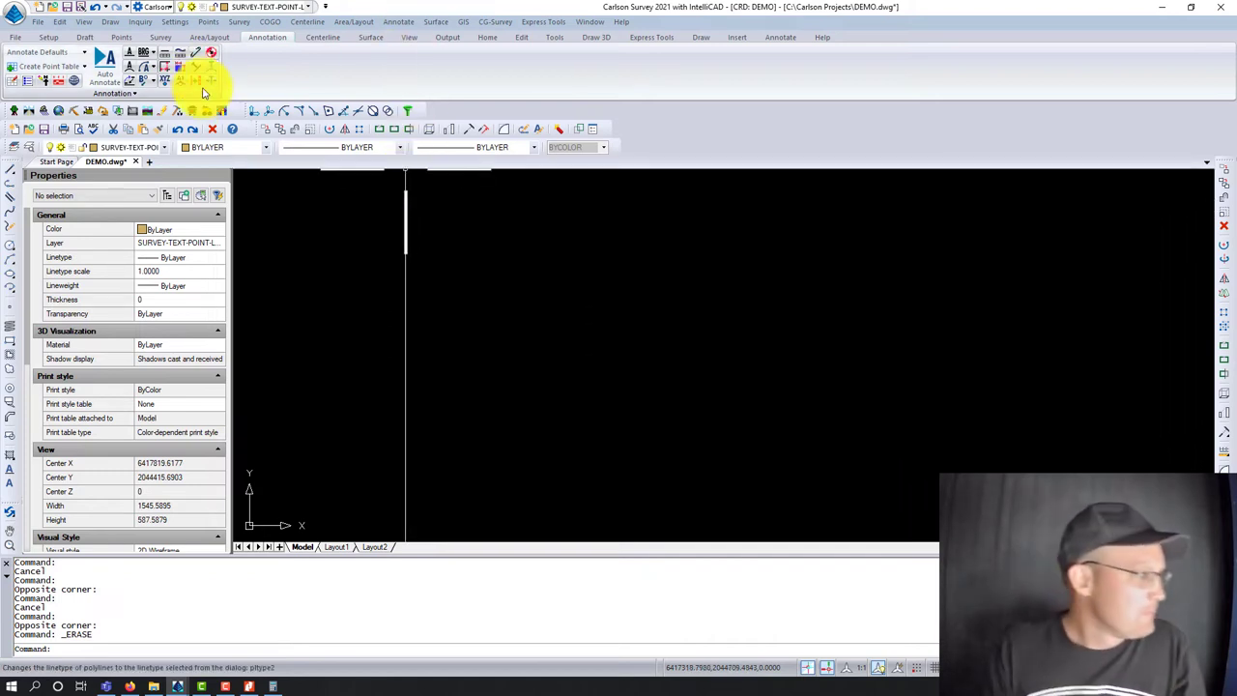
# Open the Translate Layers drawing utility.
pyautogui.click(167, 153)
pyautogui.press('Escape')
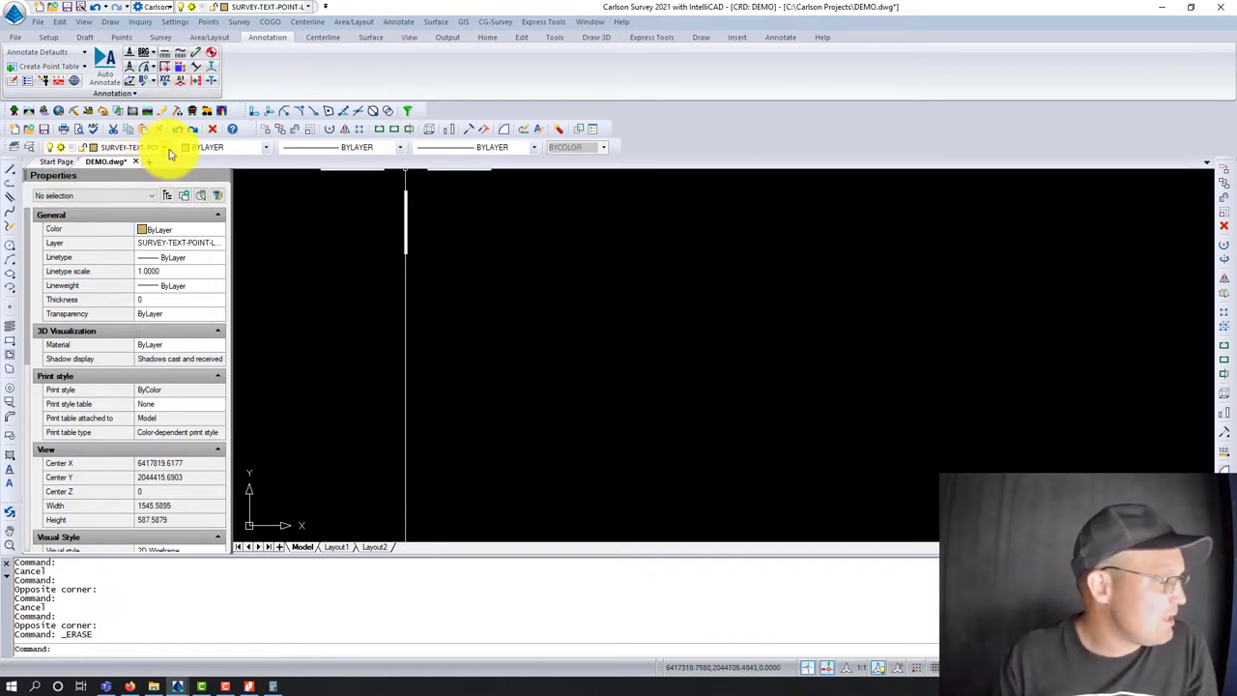
pyautogui.click(35, 26)
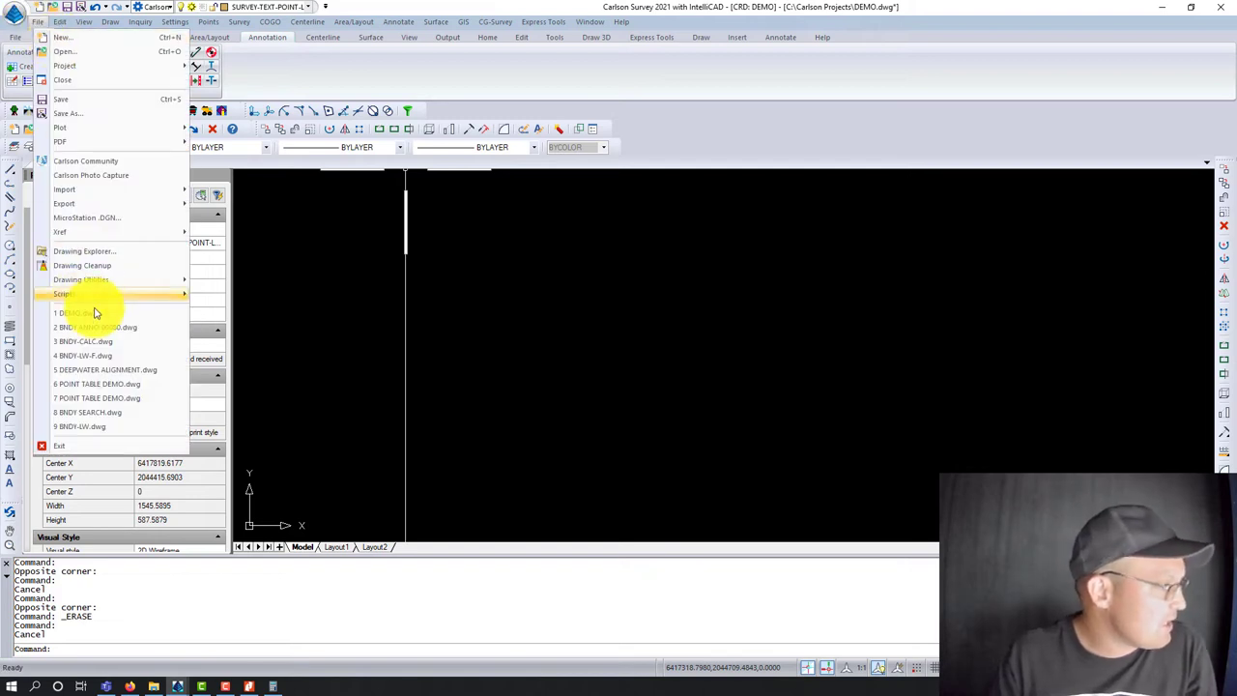
pyautogui.moveTo(92, 300)
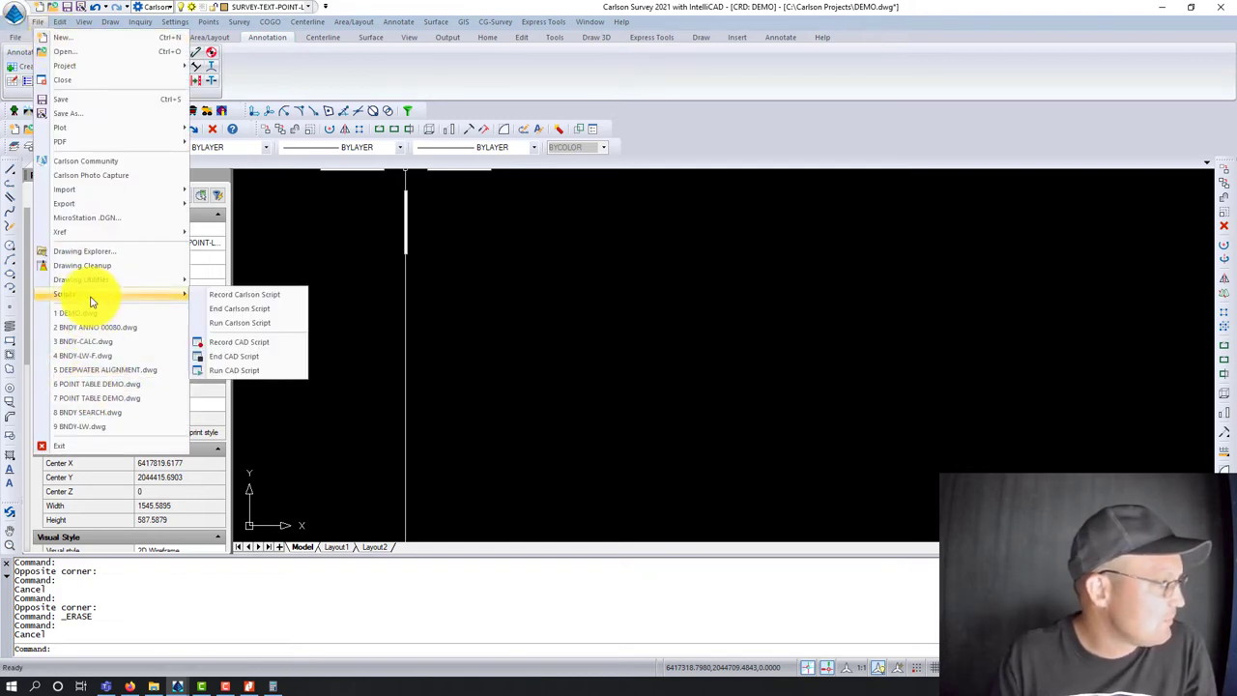
pyautogui.moveTo(92, 279)
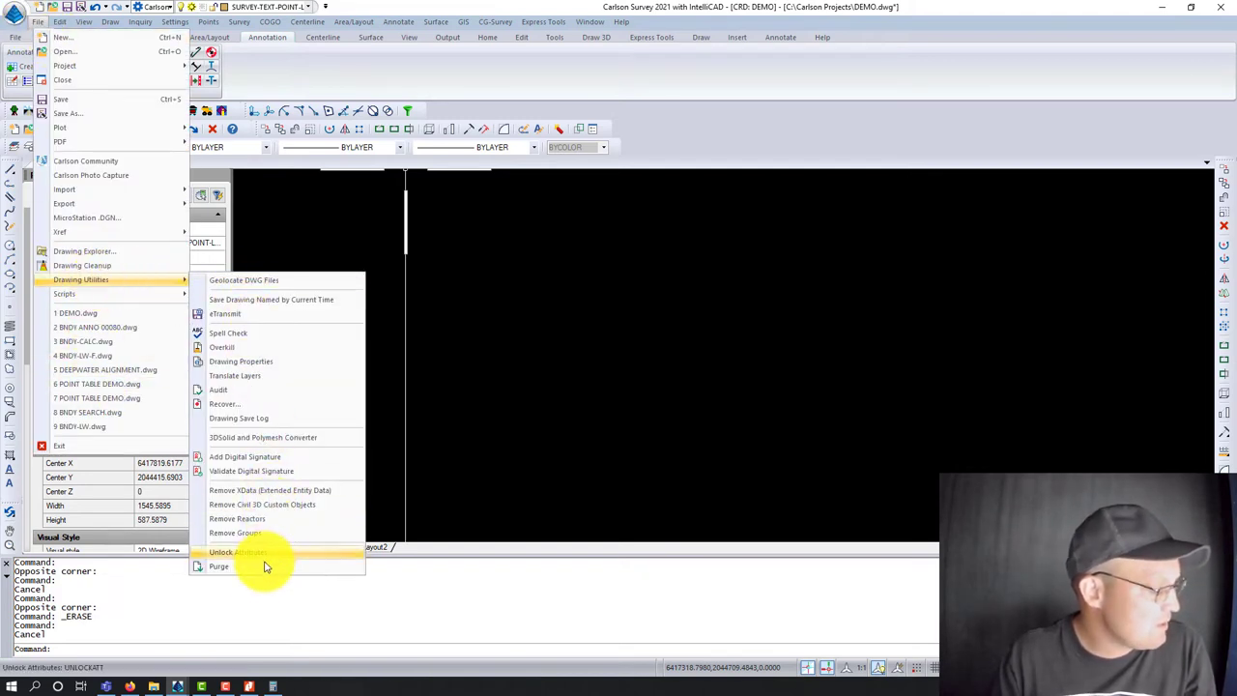
pyautogui.click(269, 382)
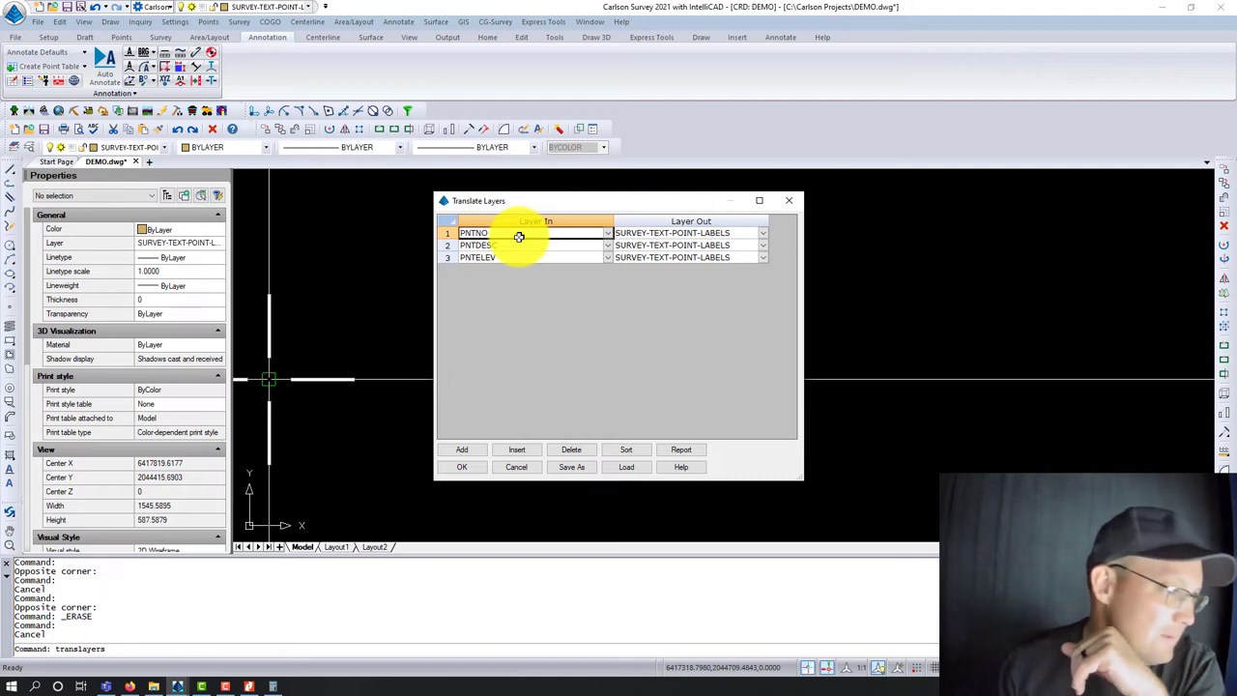
# Examine the available Layer In and Layer Out choices for the PNTNO row.
pyautogui.click(608, 237)
pyautogui.click(607, 235)
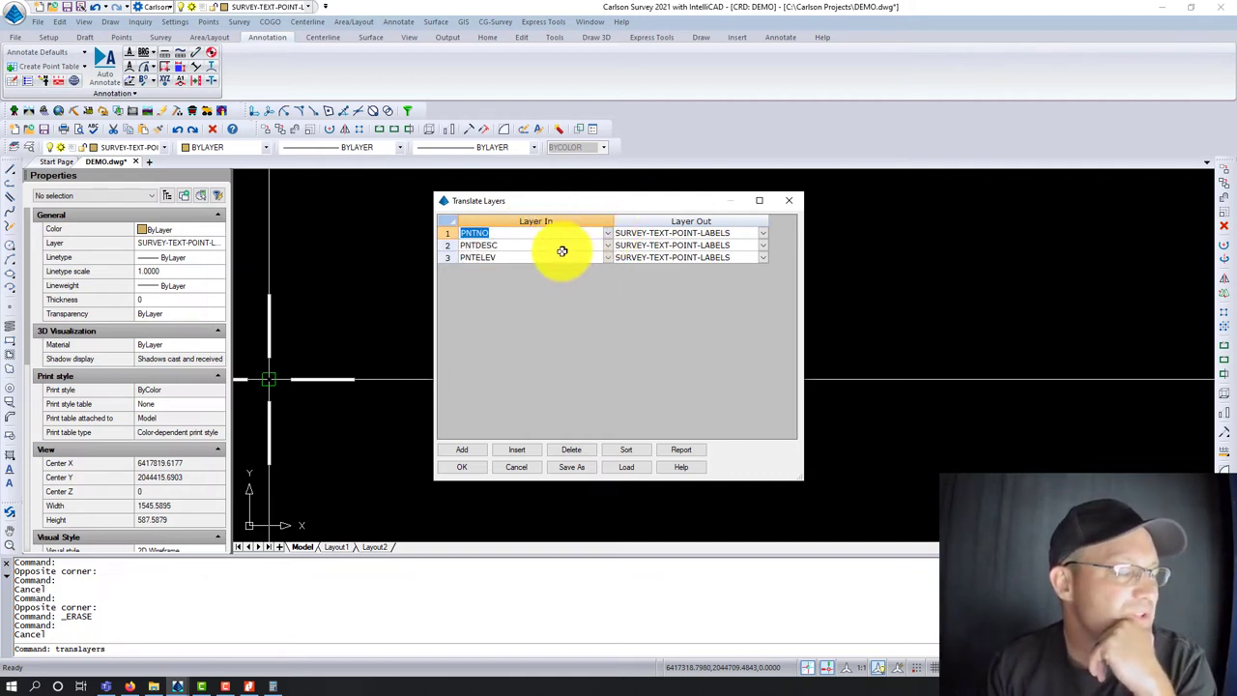
pyautogui.click(764, 234)
pyautogui.click(704, 243)
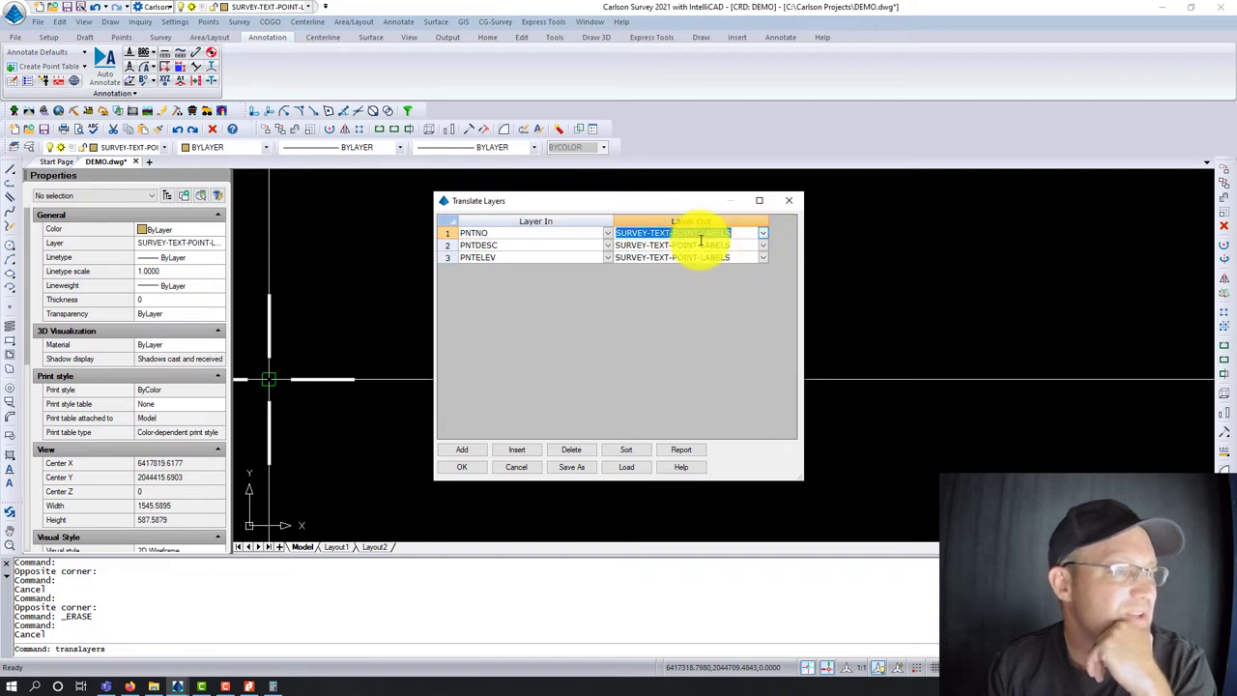
pyautogui.click(764, 236)
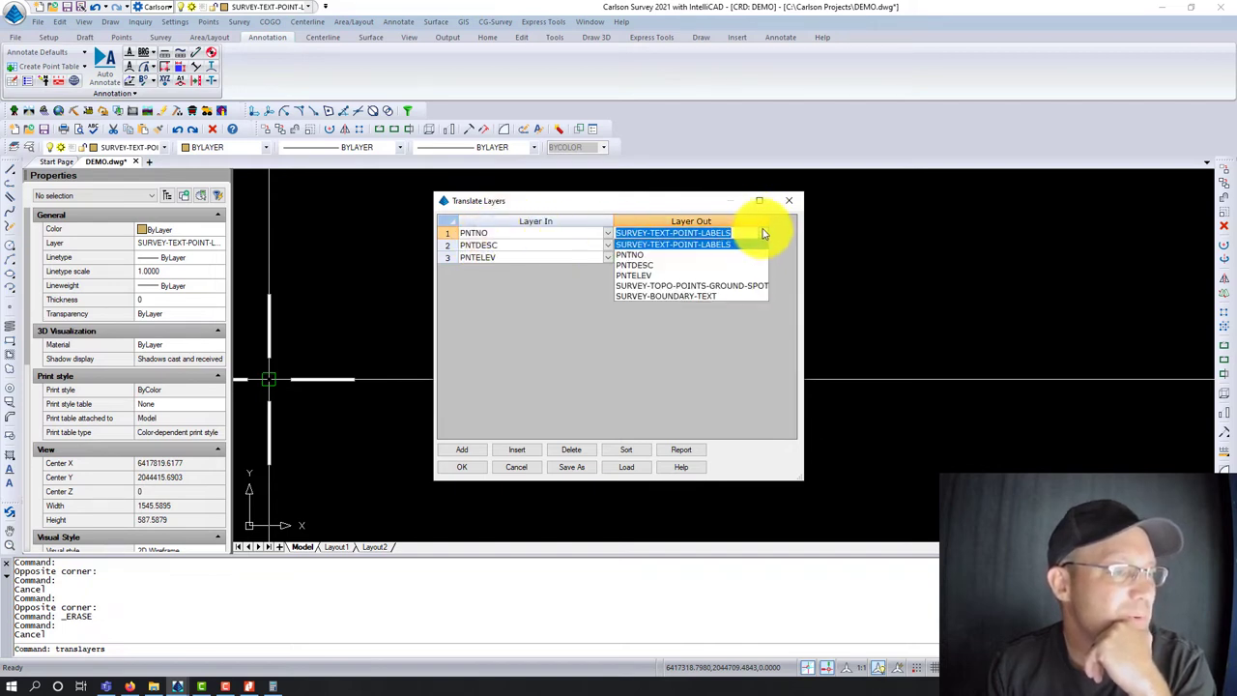
pyautogui.click(763, 234)
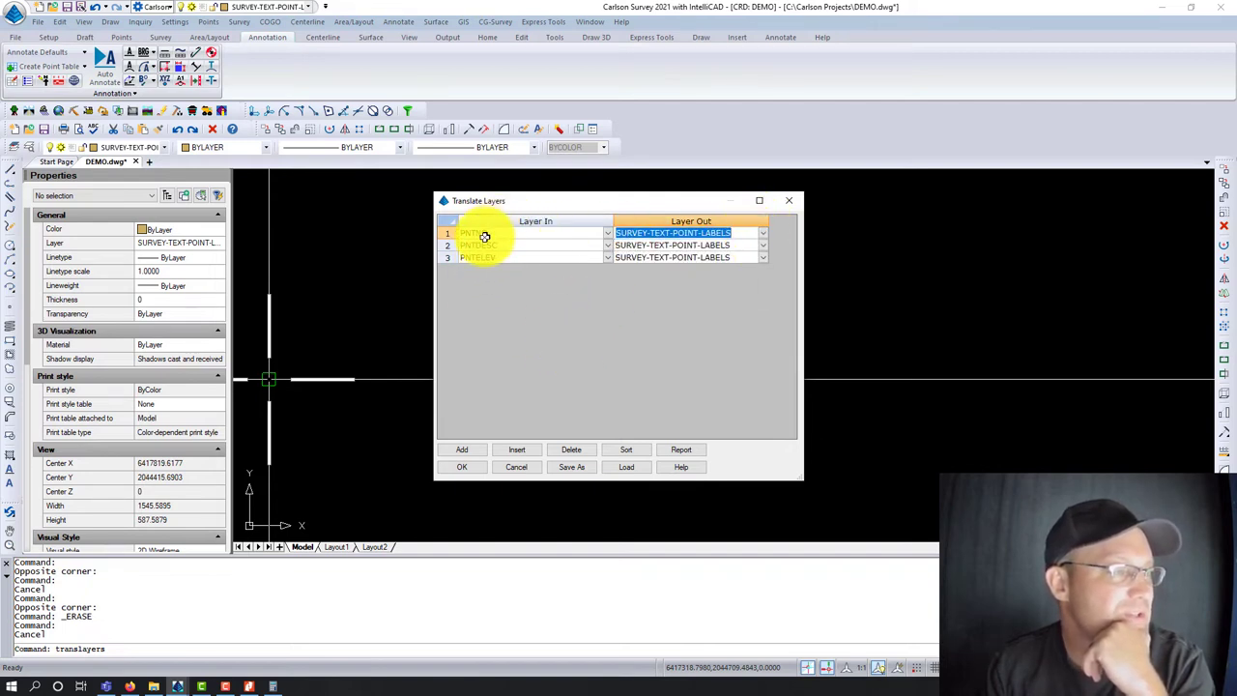
pyautogui.click(590, 239)
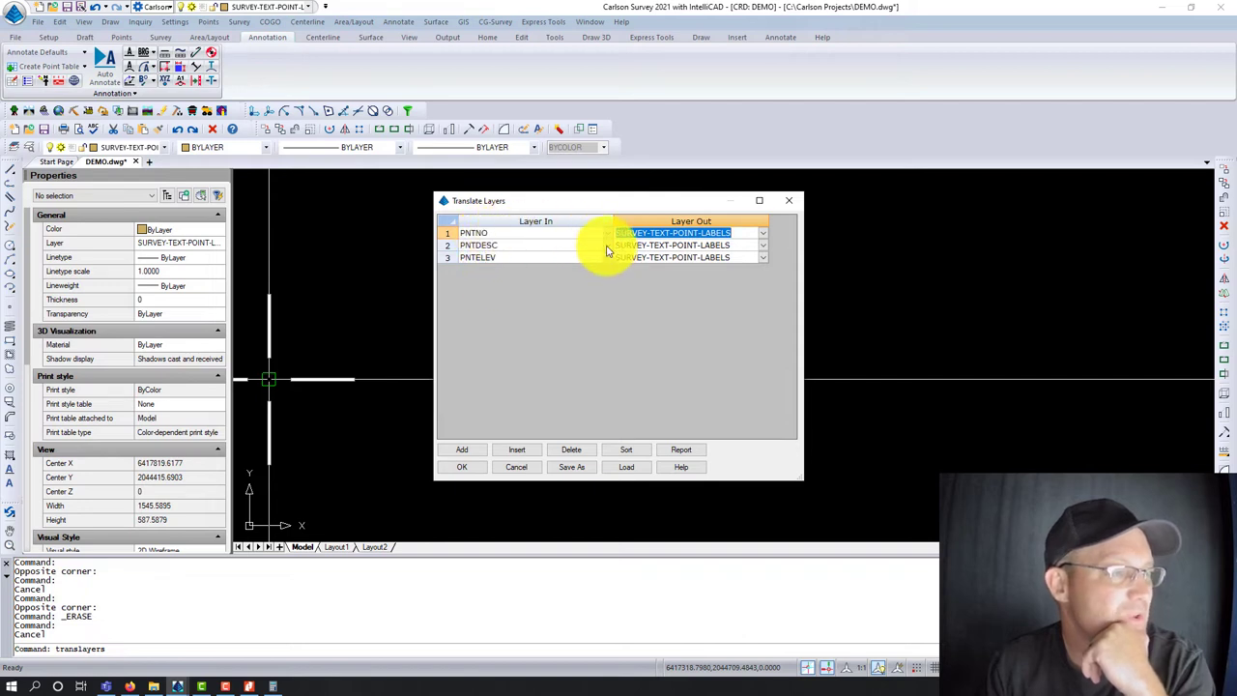
# Examine the layer choices for the PNTDESC and PNTELEV rows of the layer translation table.
pyautogui.click(602, 242)
pyautogui.click(501, 278)
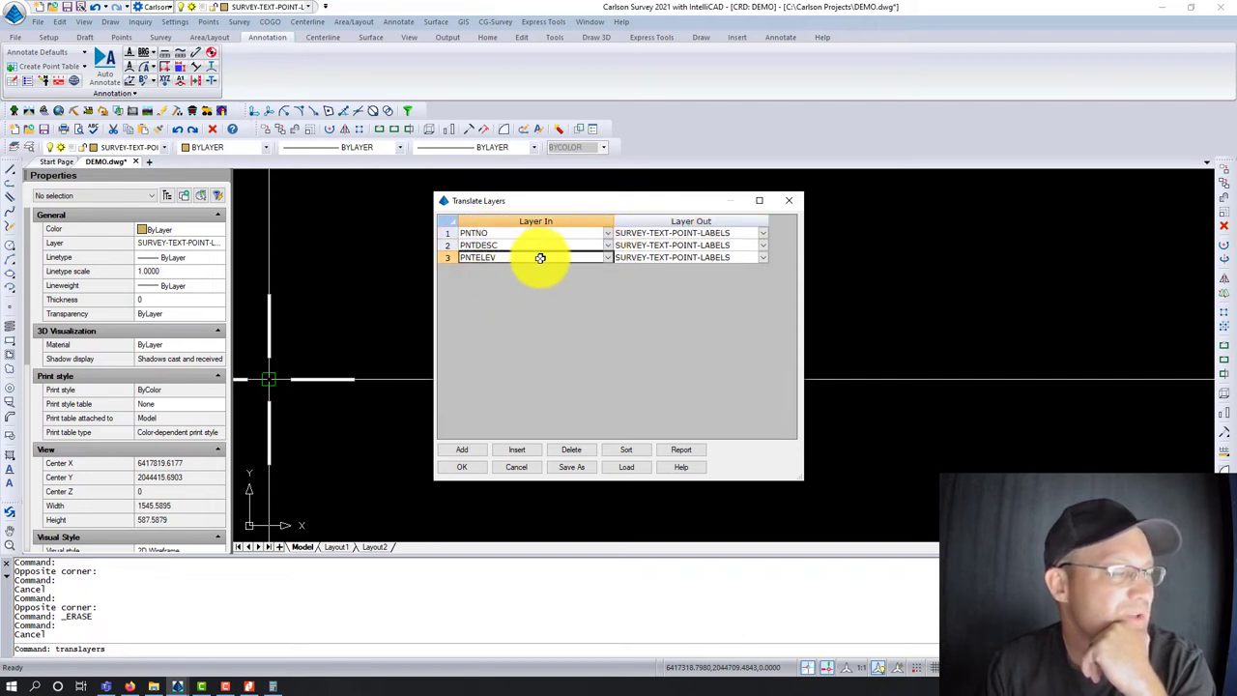
pyautogui.click(559, 257)
pyautogui.click(505, 301)
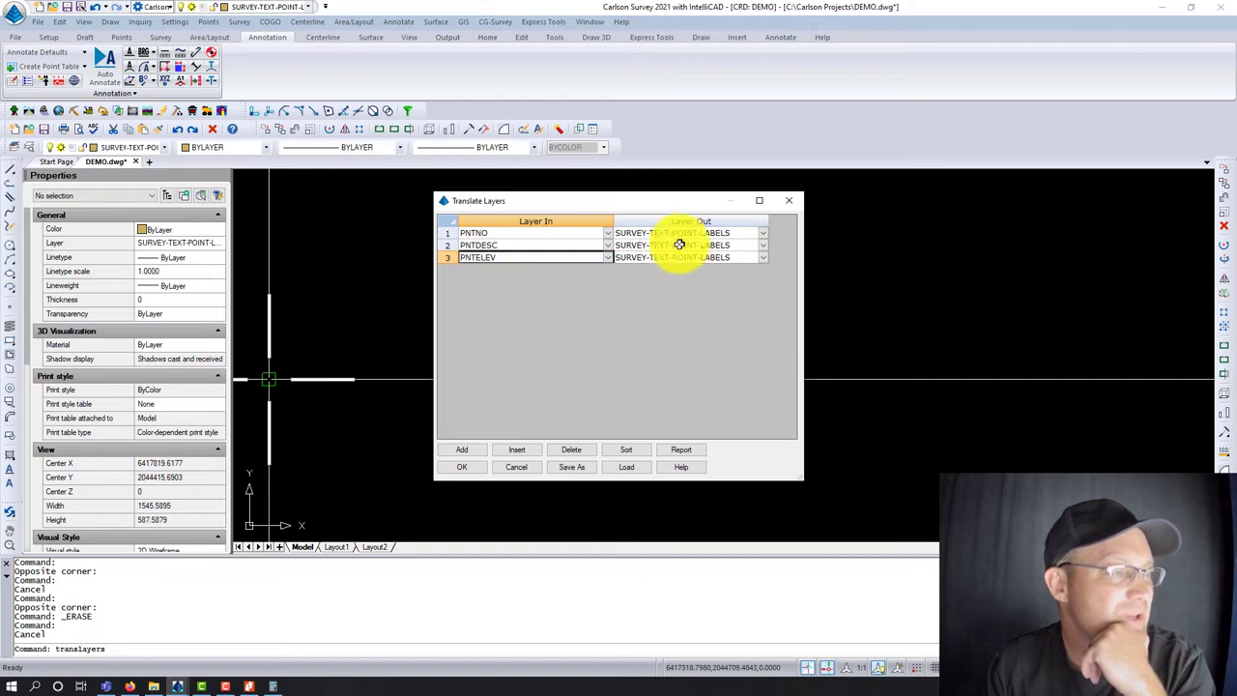
pyautogui.click(733, 246)
pyautogui.click(706, 232)
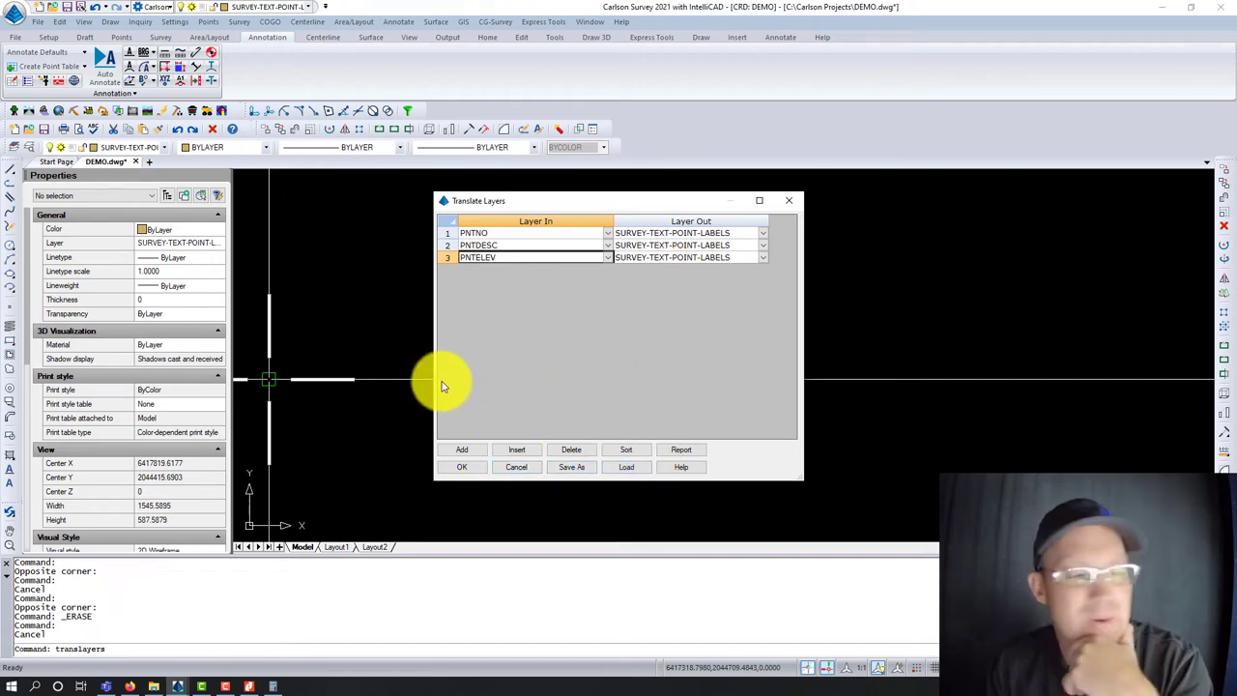
# Save the layer translation table over the existing DEMO-TRANS.ltf file and run the translation.
pyautogui.click(574, 468)
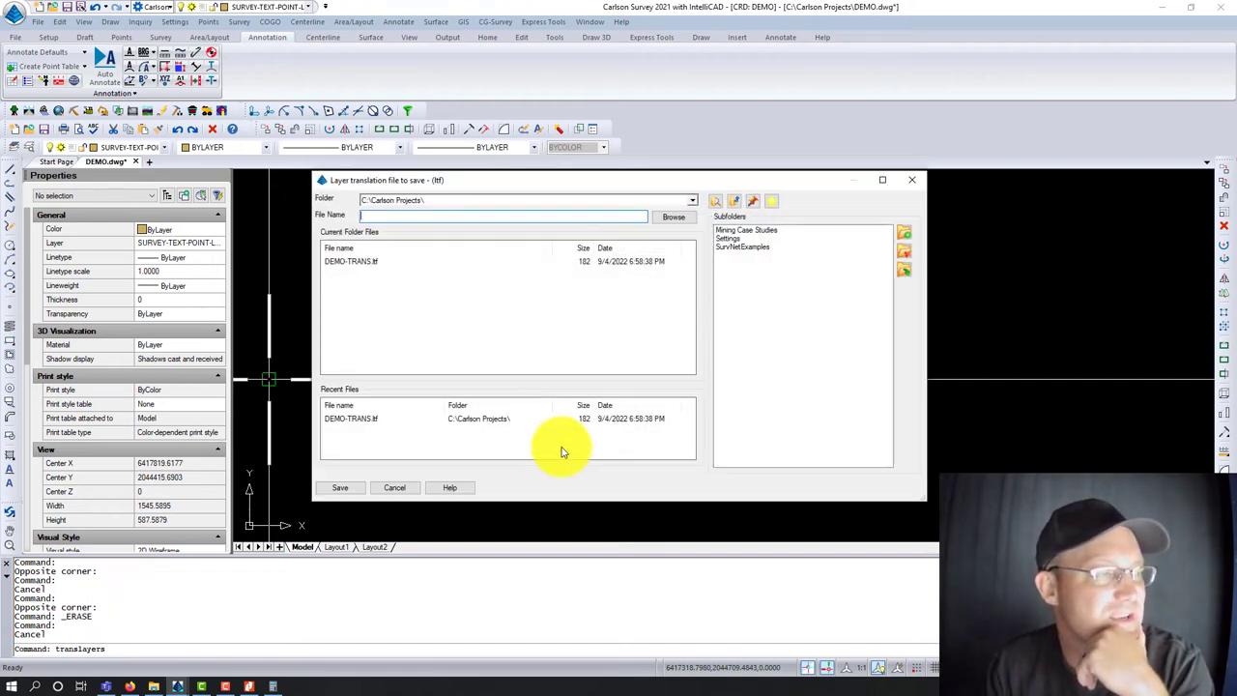
pyautogui.click(358, 261)
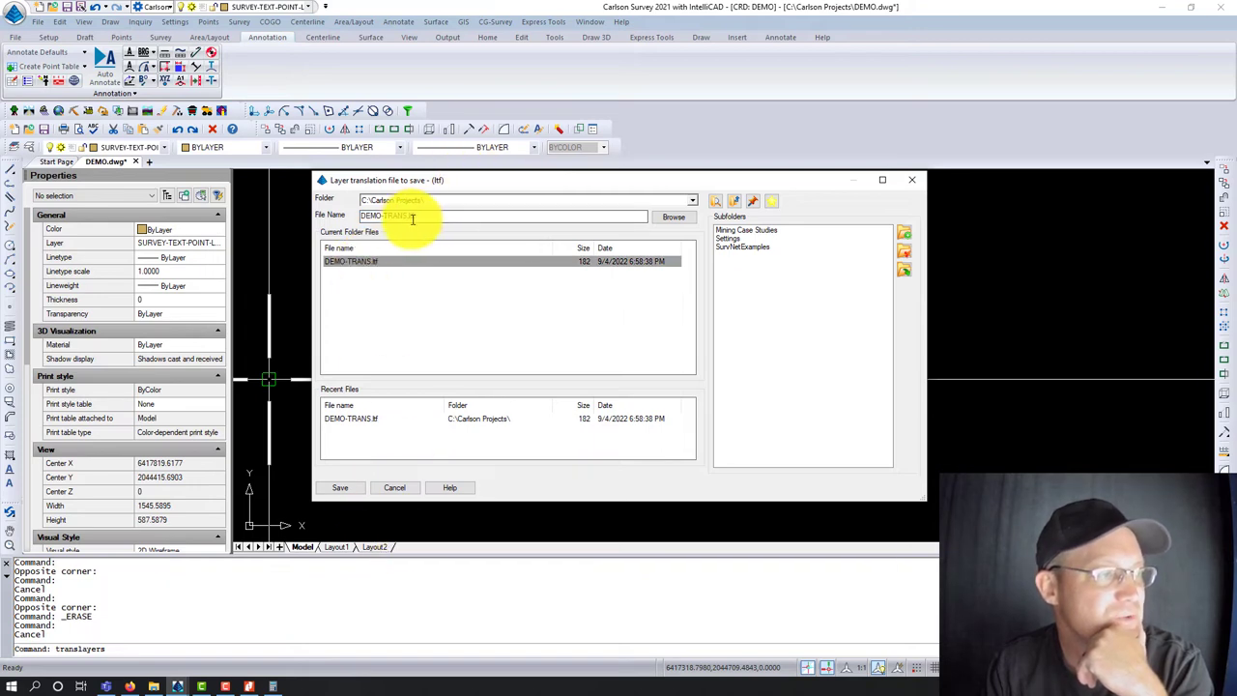
pyautogui.click(342, 488)
pyautogui.click(645, 370)
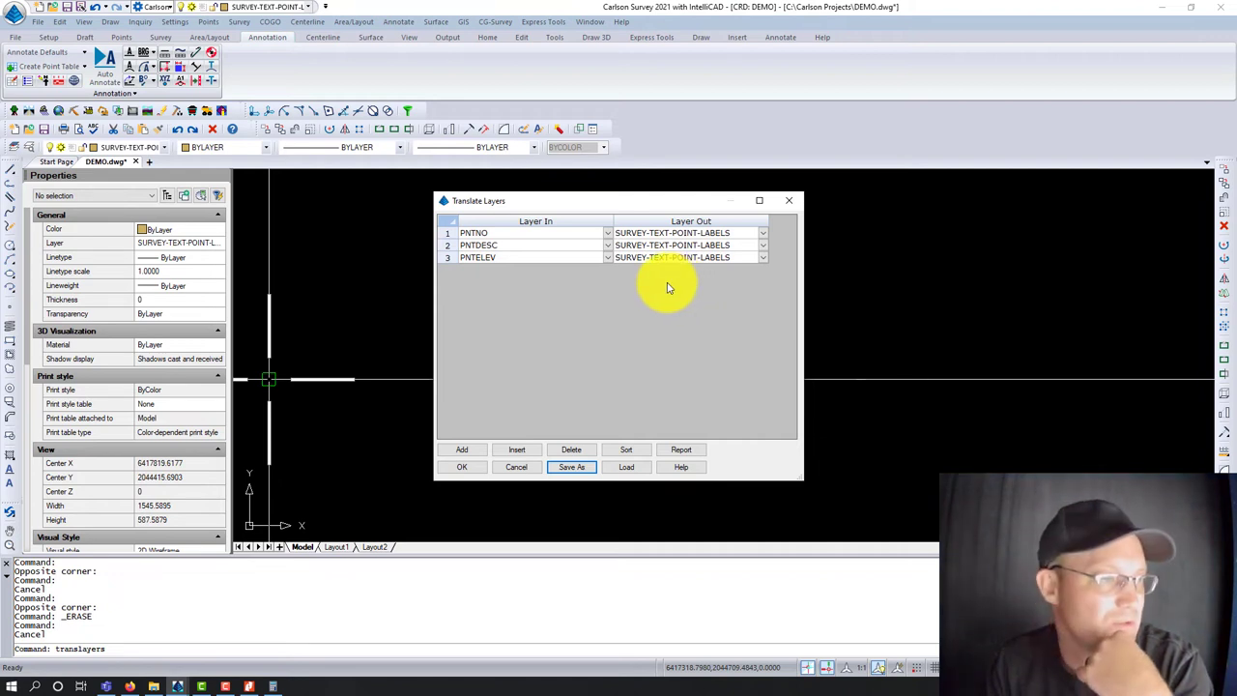
pyautogui.click(461, 471)
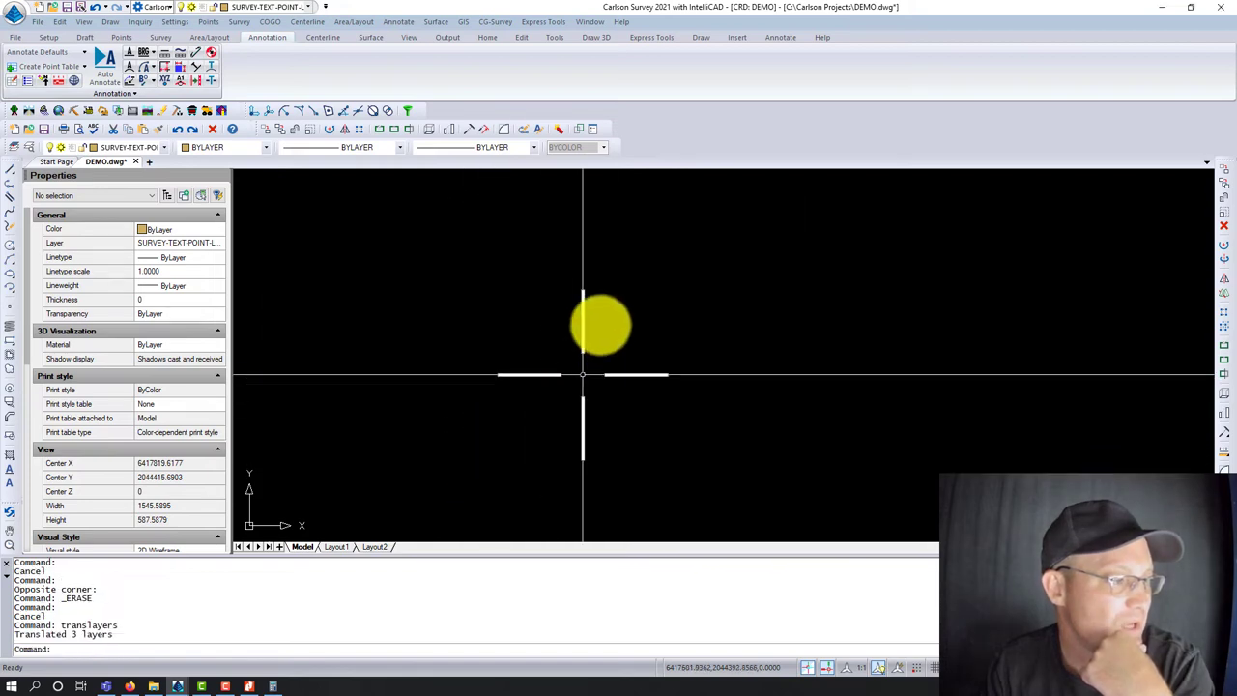
# Draw all points from the DEMO.crd coordinate file with symbol SPT4, using the Draw-Locate Points command.
pyautogui.scroll(-2, 609, 309)
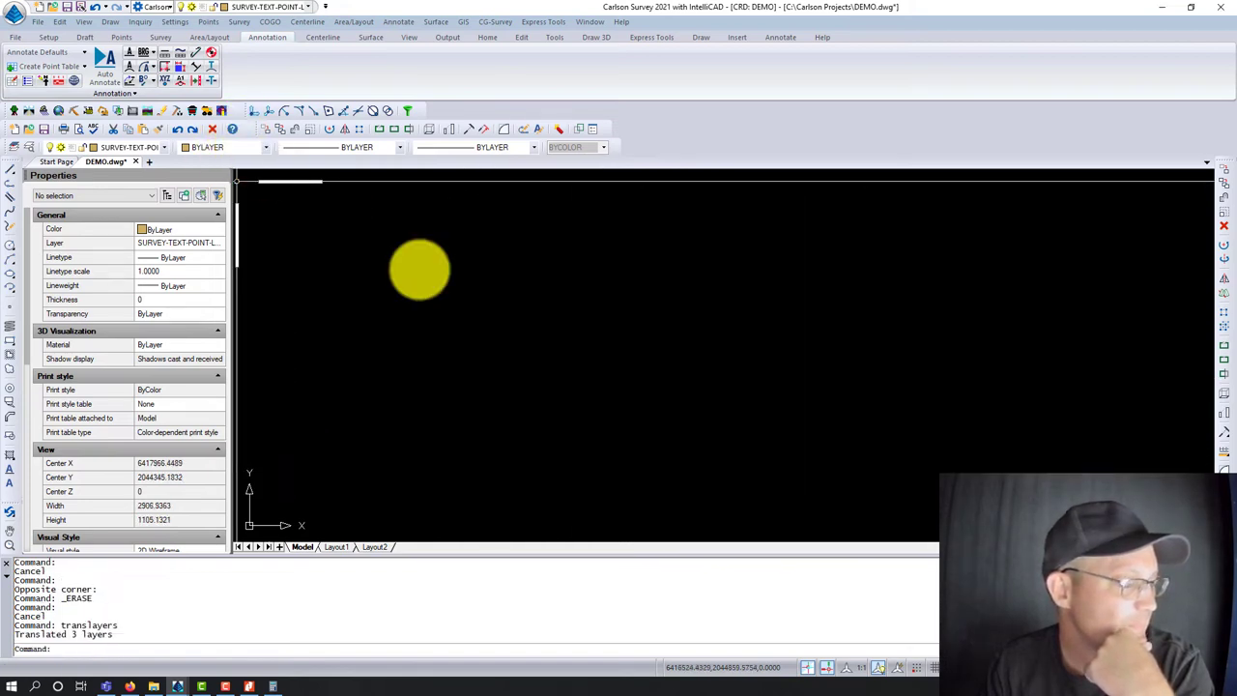
pyautogui.scroll(-3, 578, 309)
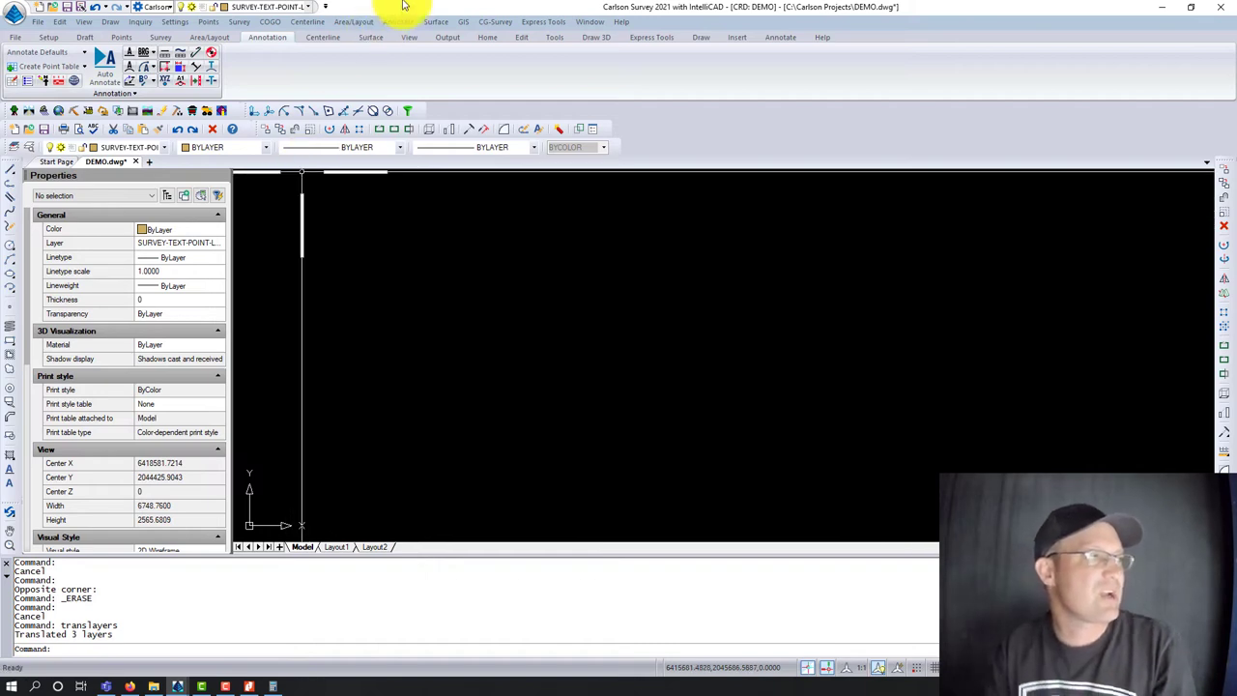
pyautogui.click(208, 21)
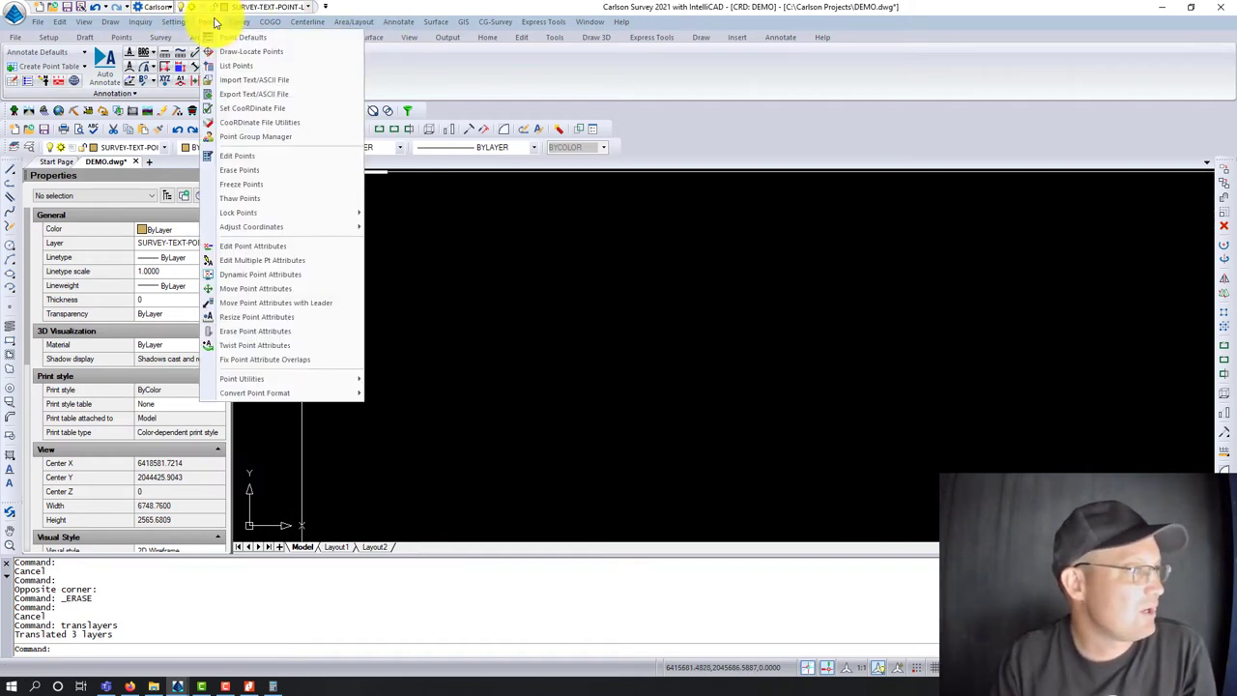
pyautogui.click(269, 55)
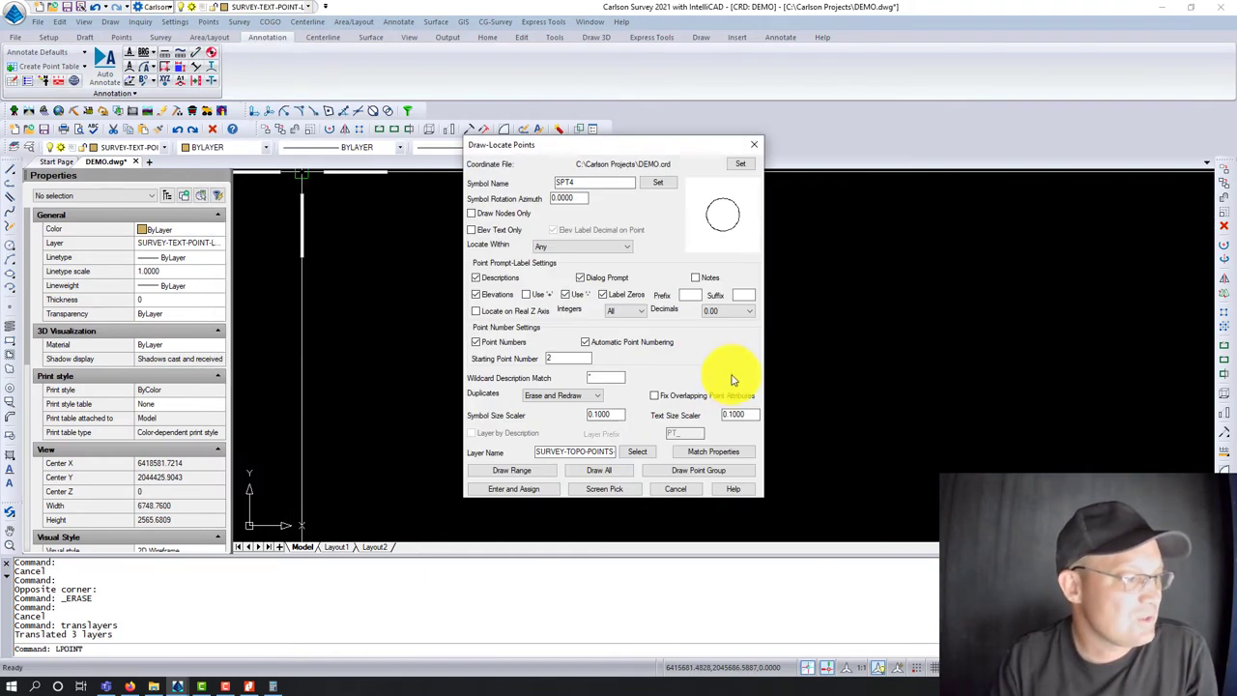
pyautogui.click(598, 471)
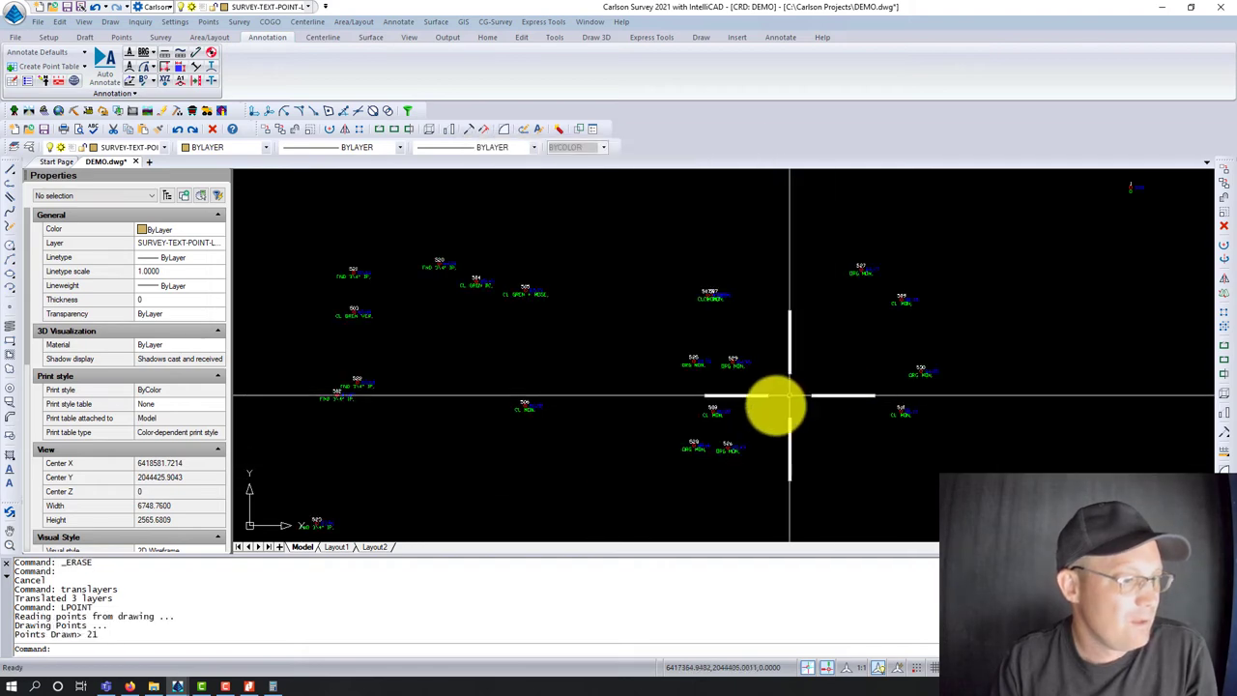
# Select all the drawn survey points with a crossing window and explode them.
pyautogui.scroll(-3, 821, 386)
pyautogui.click(1030, 509)
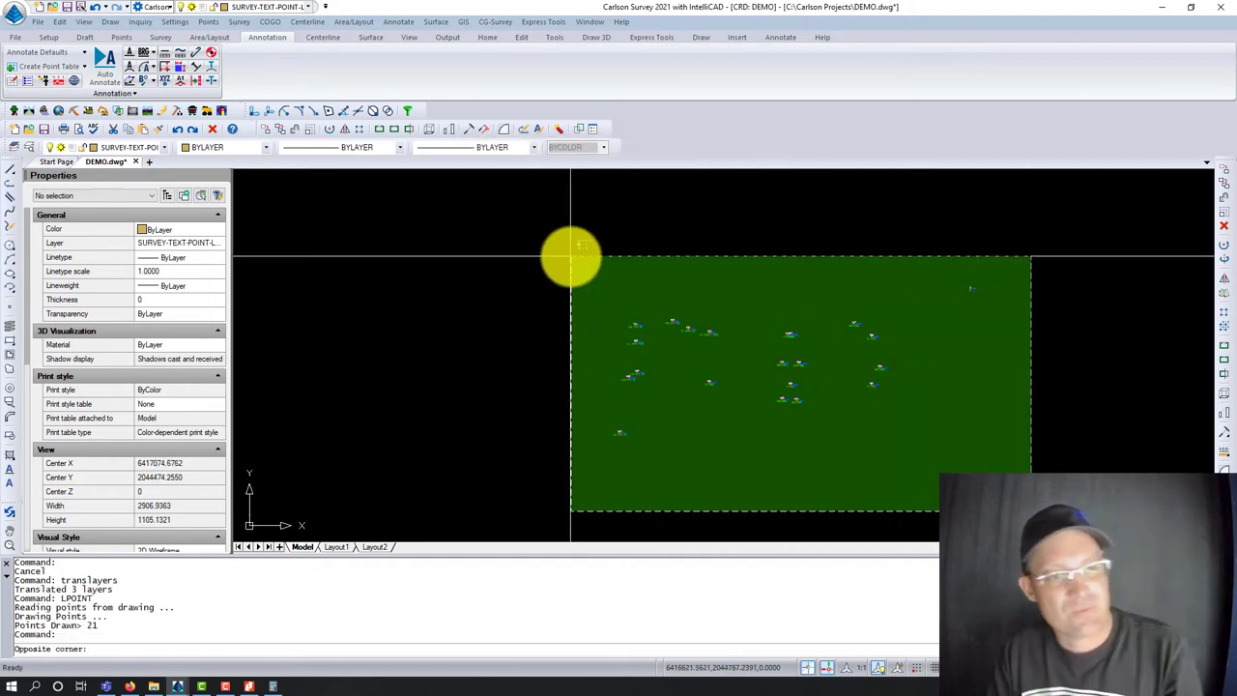
pyautogui.click(580, 251)
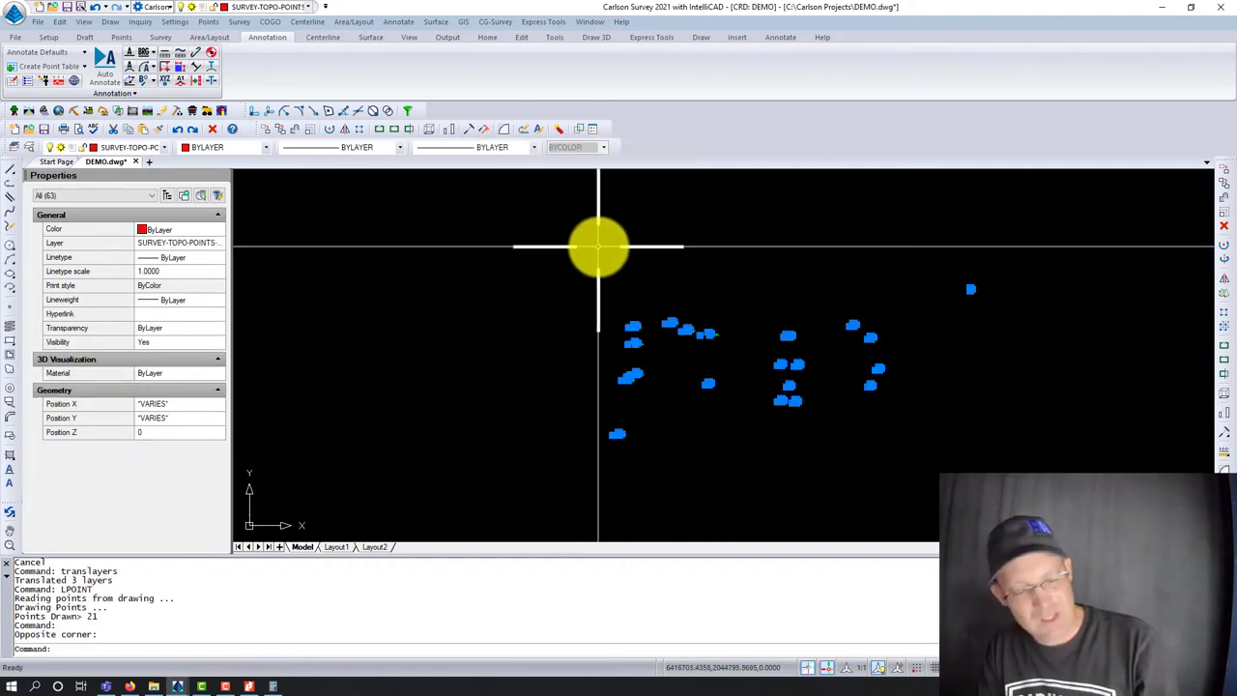
pyautogui.write('XC')
pyautogui.press('BackSpace')
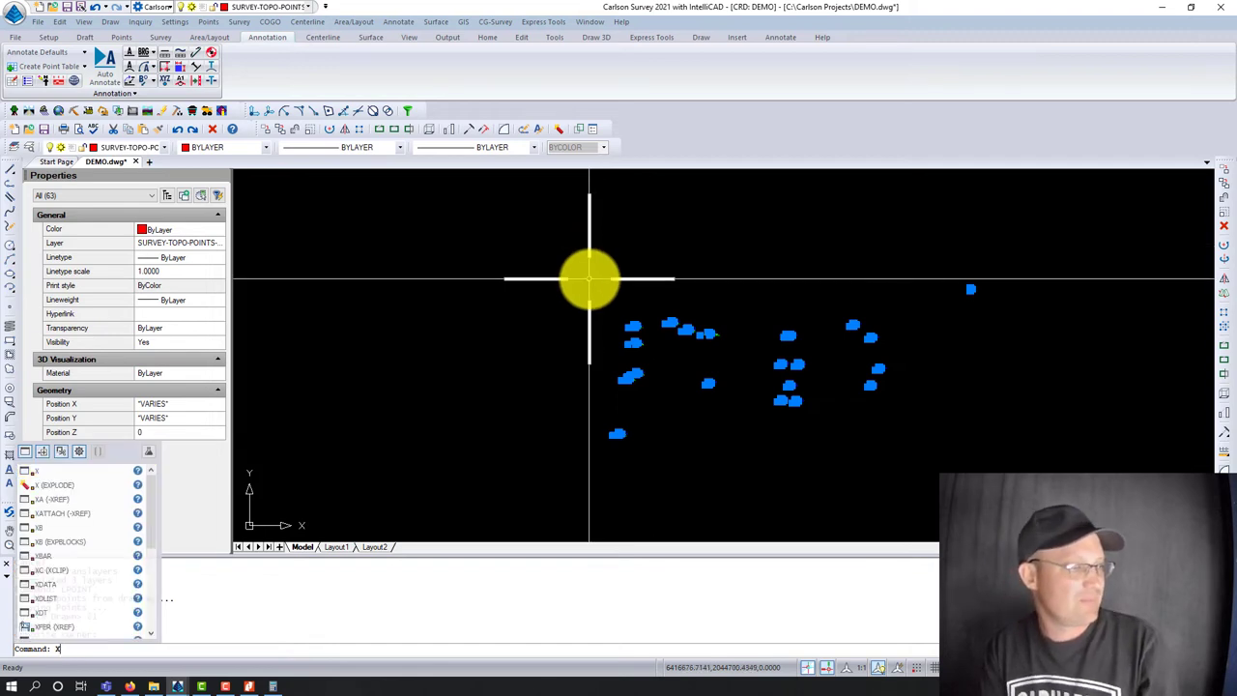
pyautogui.press('Return')
pyautogui.press('Escape')
# Inspect the layer of an exploded PT# attribute definition, and clear the selection.
pyautogui.scroll(4, 925, 496)
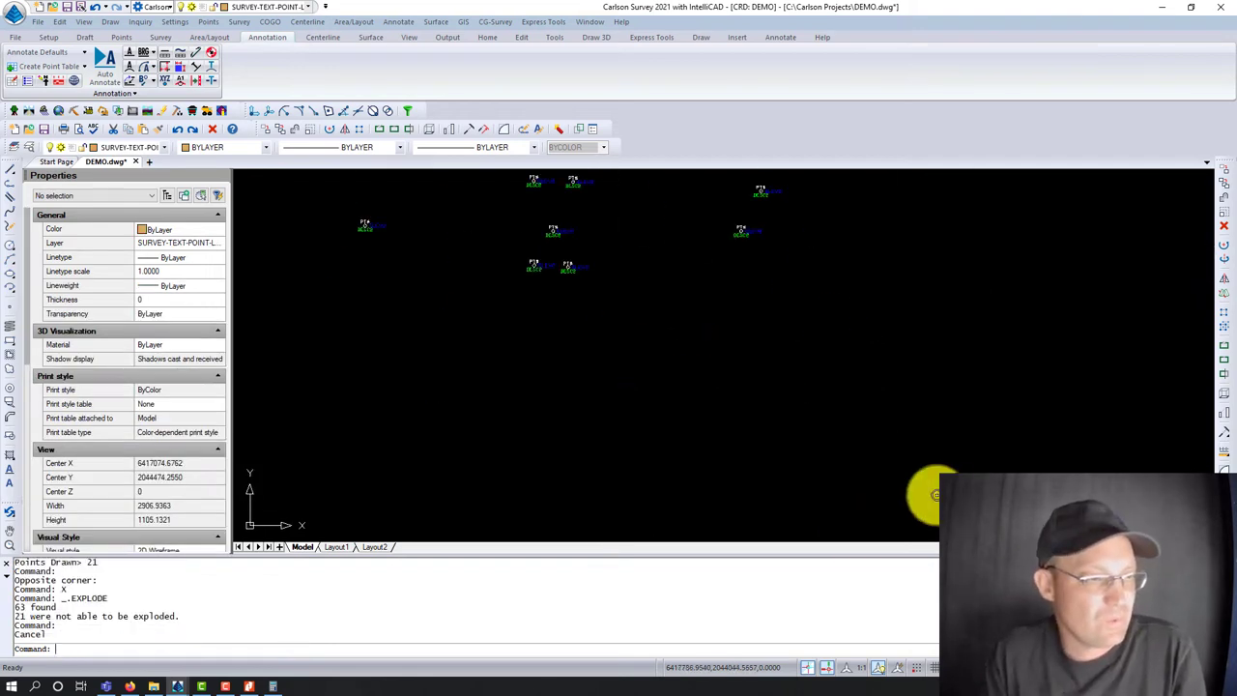
pyautogui.scroll(3, 655, 372)
pyautogui.click(663, 374)
pyautogui.click(649, 367)
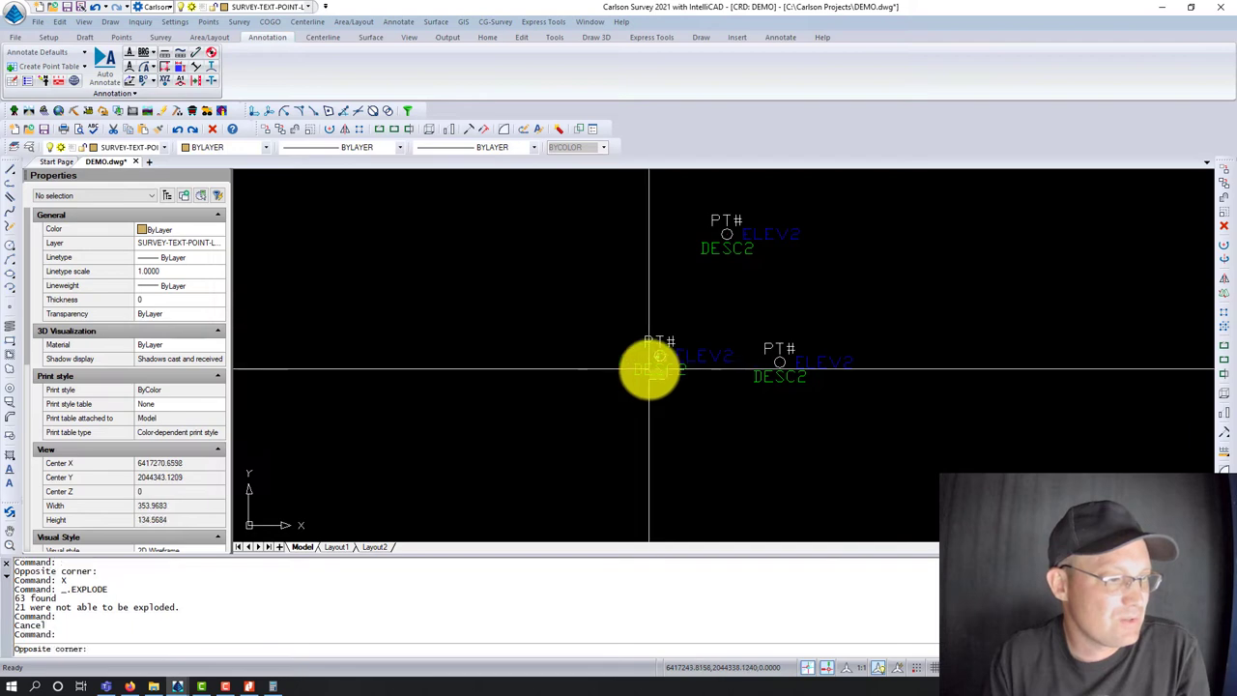
pyautogui.press('Escape')
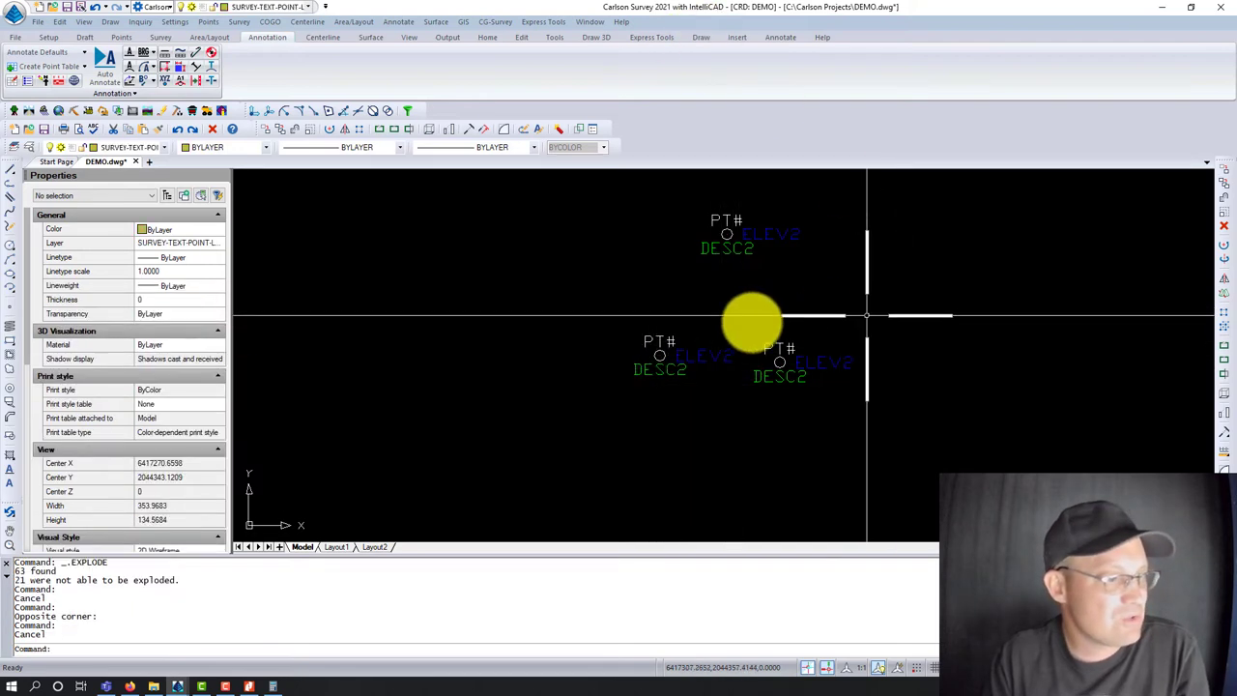
pyautogui.click(703, 350)
pyautogui.click(608, 326)
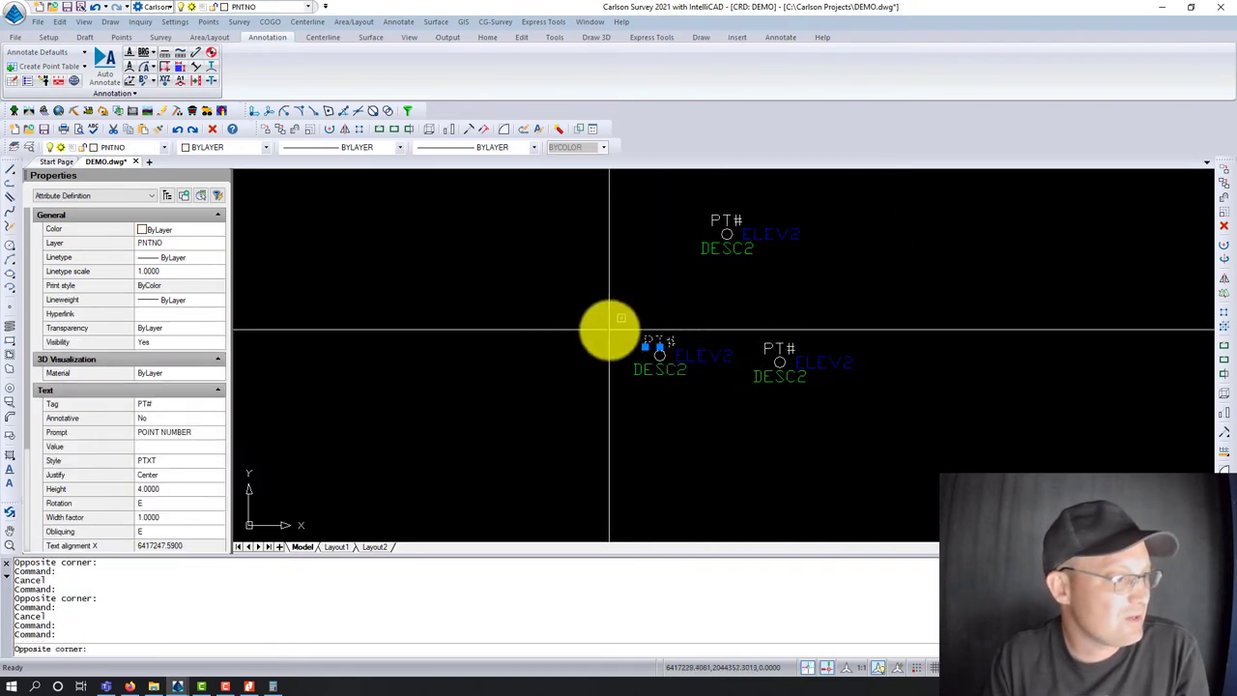
pyautogui.press('Escape')
pyautogui.press('Escape')
pyautogui.click(649, 339)
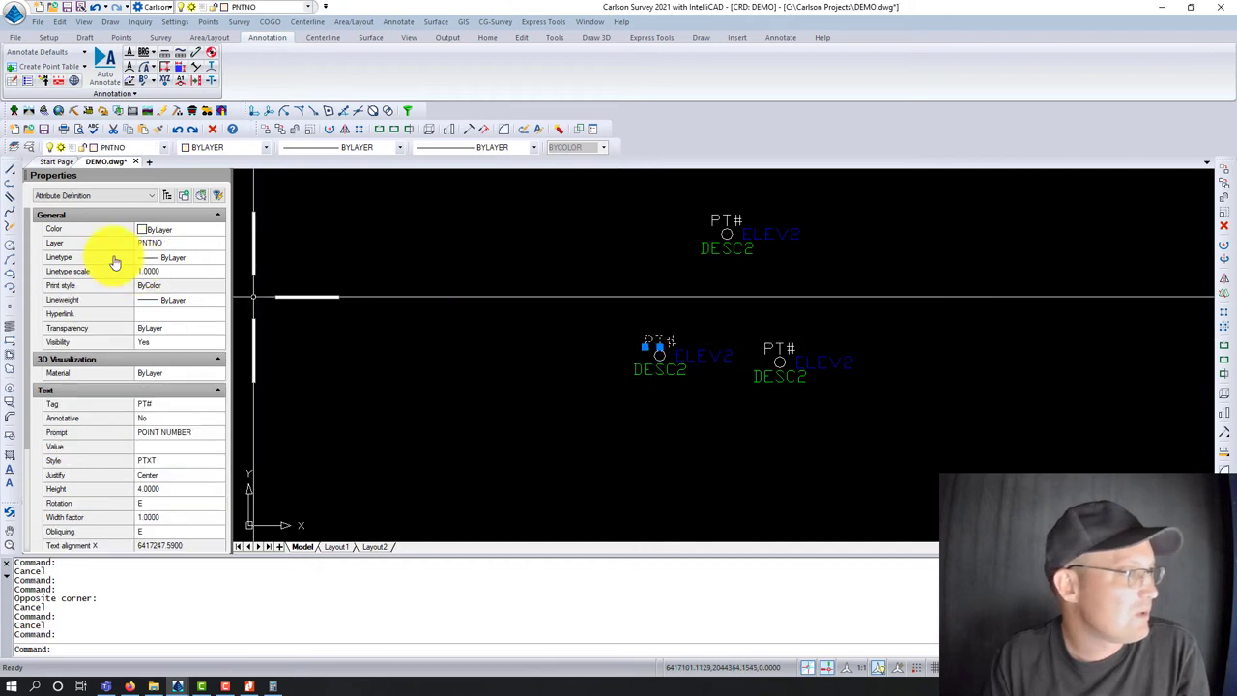
pyautogui.press('Escape')
# Run Translate Layers to move the PNTNO, PNTDESC and PNTELEV entities onto the SURVEY-TEXT-POINT-LABELS layer.
pyautogui.scroll(-3, 510, 353)
pyautogui.scroll(-5, 497, 359)
pyautogui.moveTo(496, 358); pyautogui.dragTo(671, 367, button='middle')
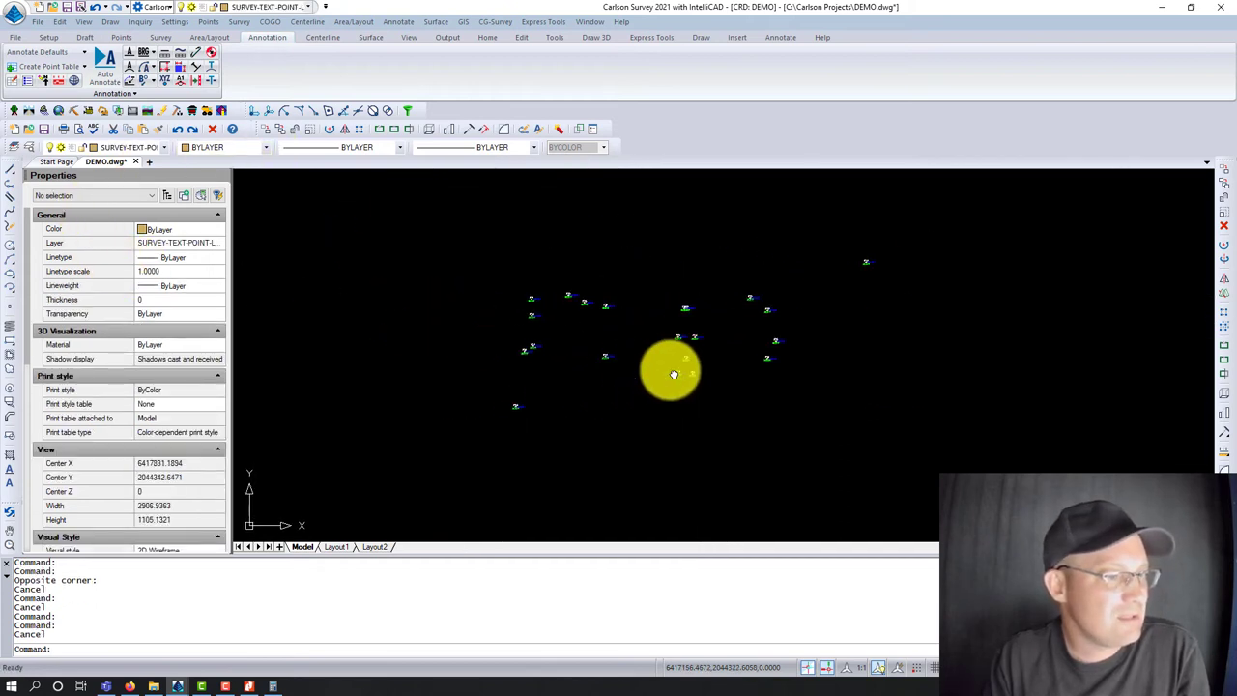
pyautogui.scroll(-2, 805, 333)
pyautogui.scroll(2, 805, 333)
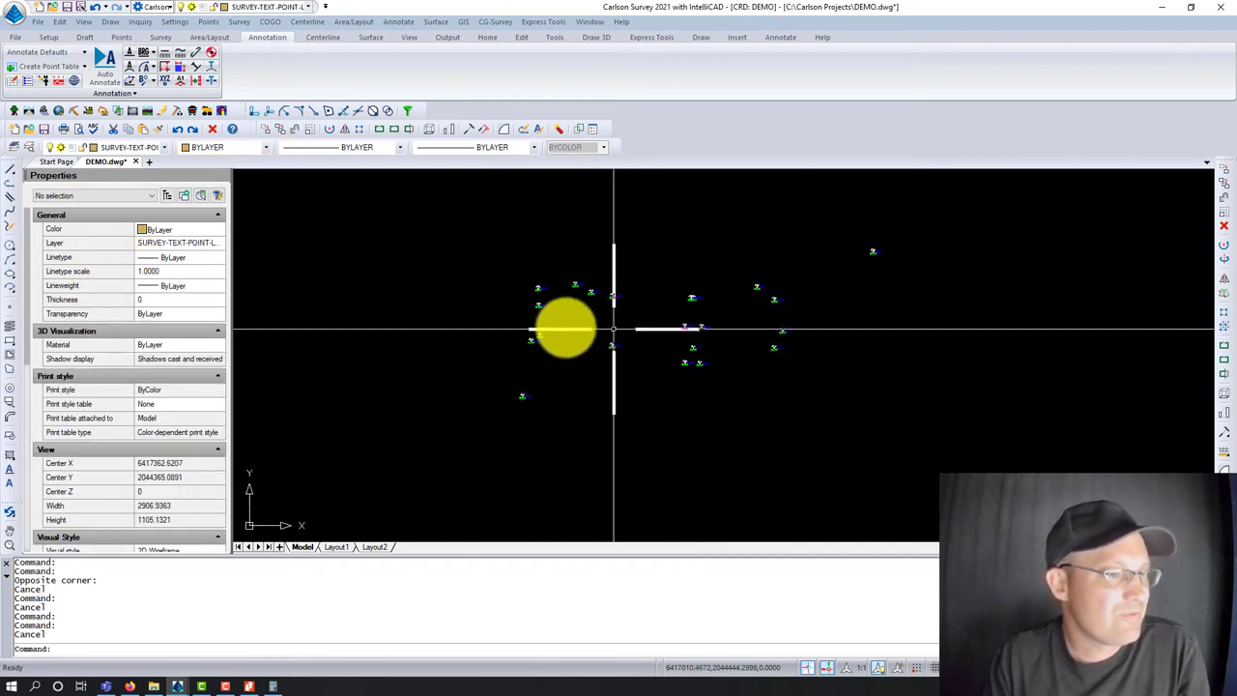
pyautogui.moveTo(652, 368); pyautogui.dragTo(681, 383, button='middle')
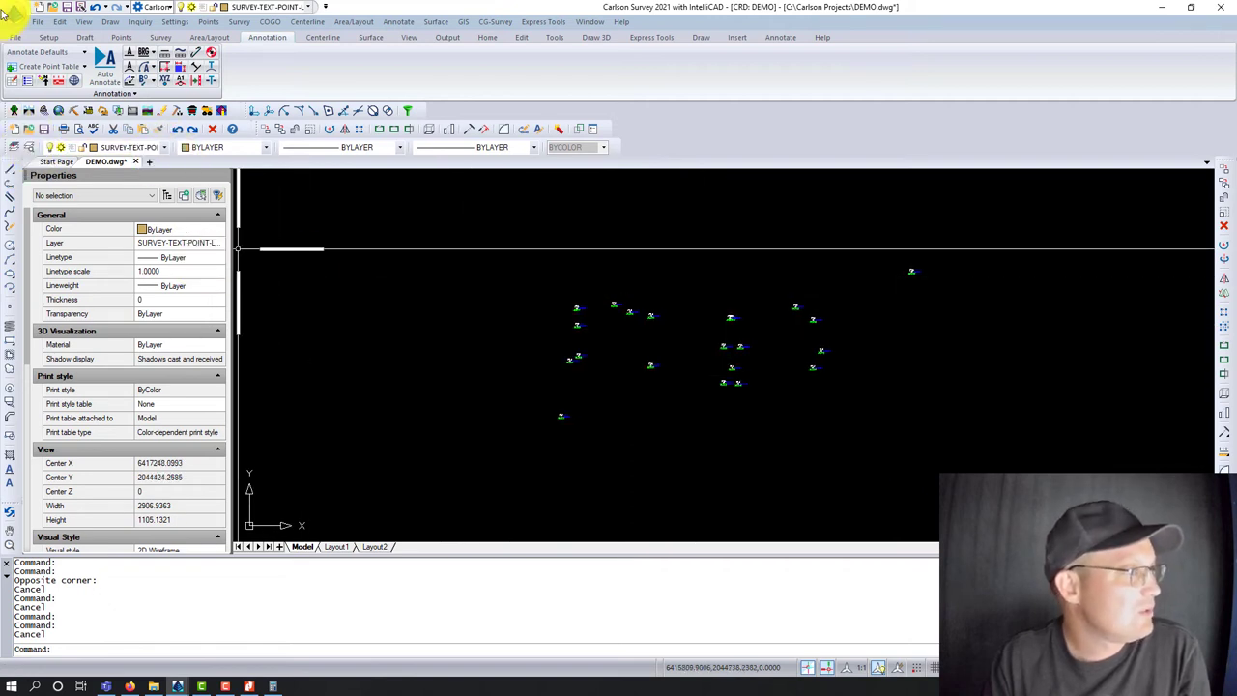
pyautogui.click(43, 24)
pyautogui.moveTo(121, 280)
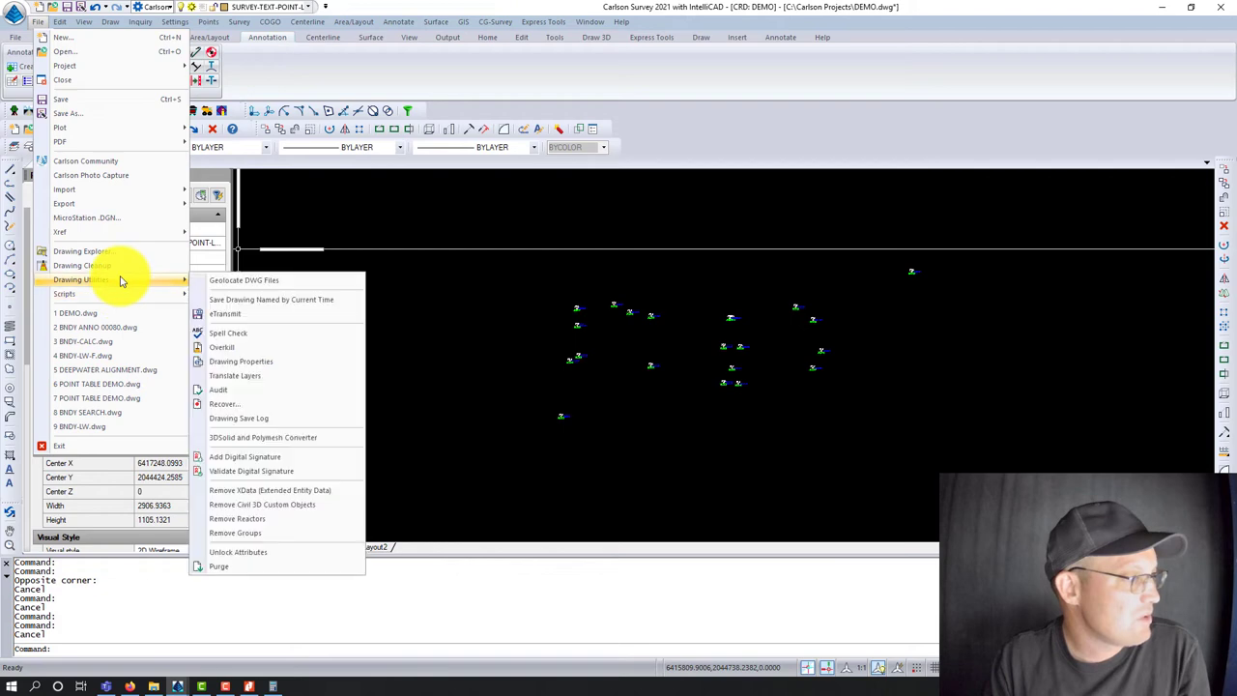
pyautogui.click(280, 375)
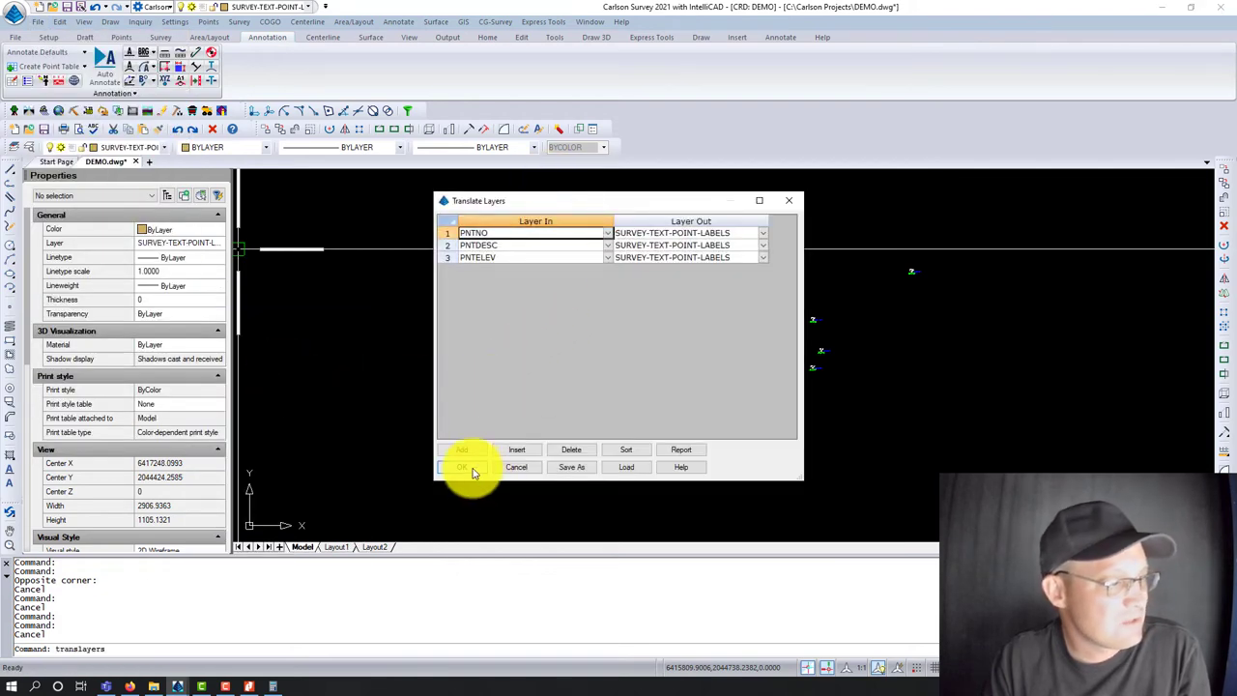
pyautogui.click(472, 469)
# Inspect the translated point labels and the drawing's list of layers.
pyautogui.scroll(5, 609, 322)
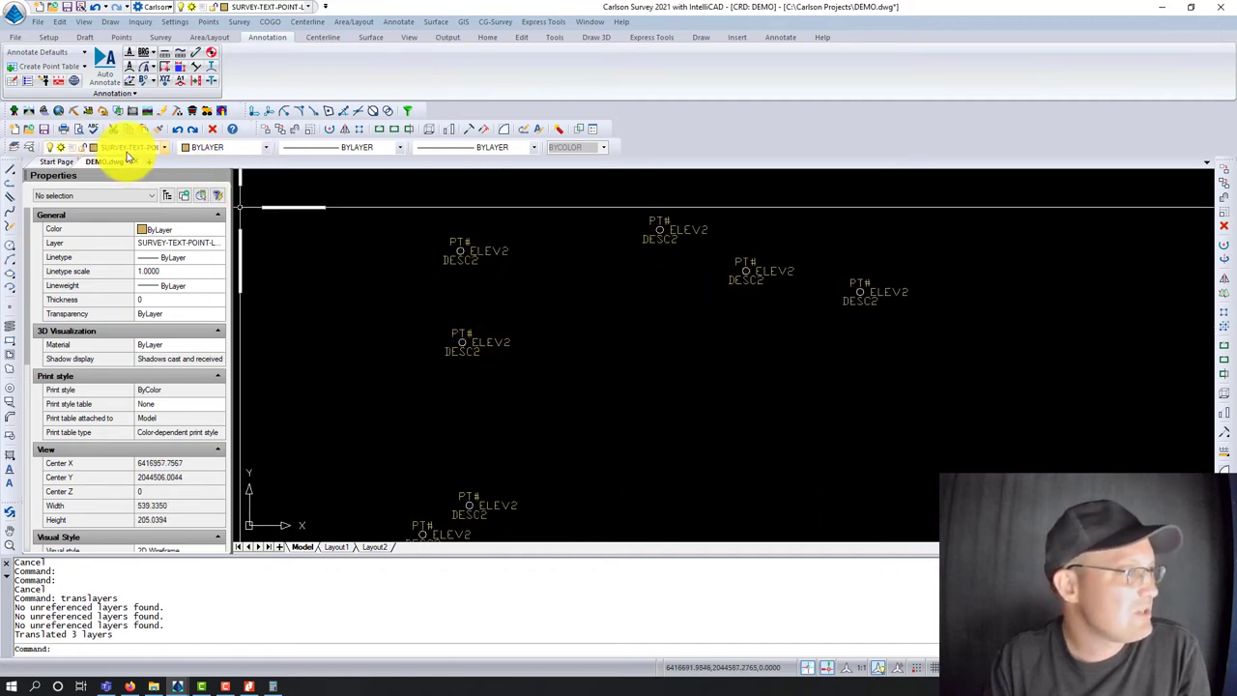
pyautogui.click(164, 150)
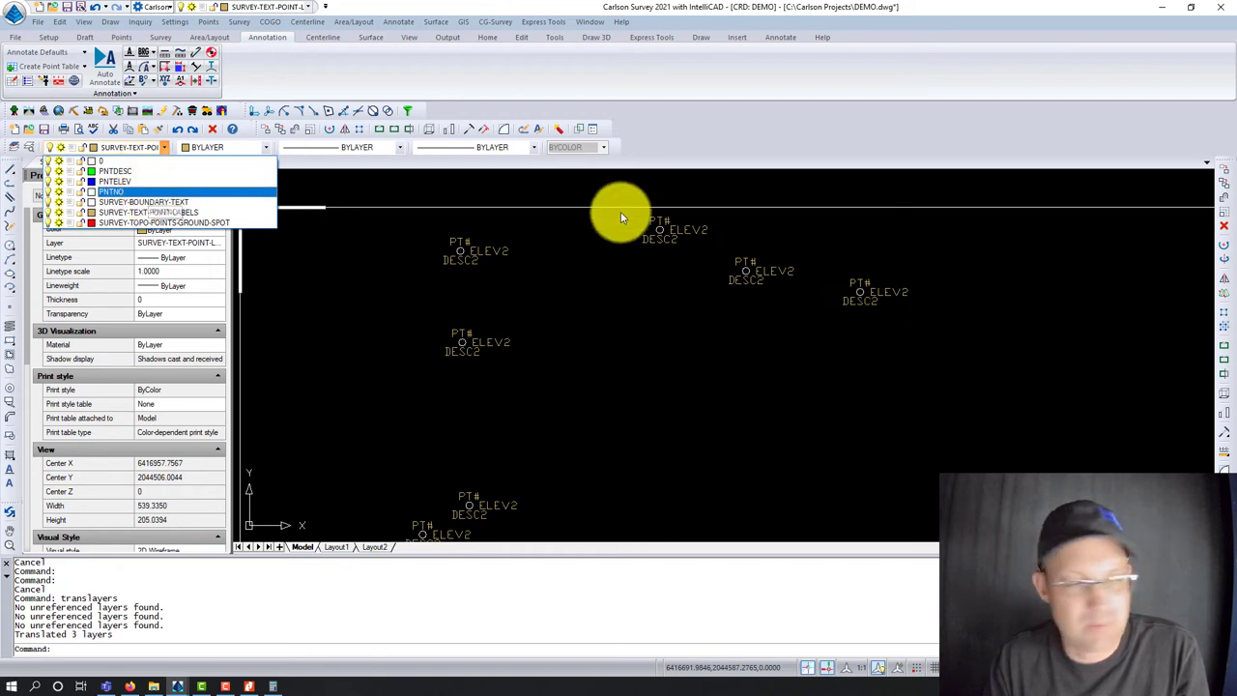
pyautogui.scroll(-3, 676, 380)
pyautogui.click(663, 370)
pyautogui.scroll(2, 652, 366)
pyautogui.press('Escape')
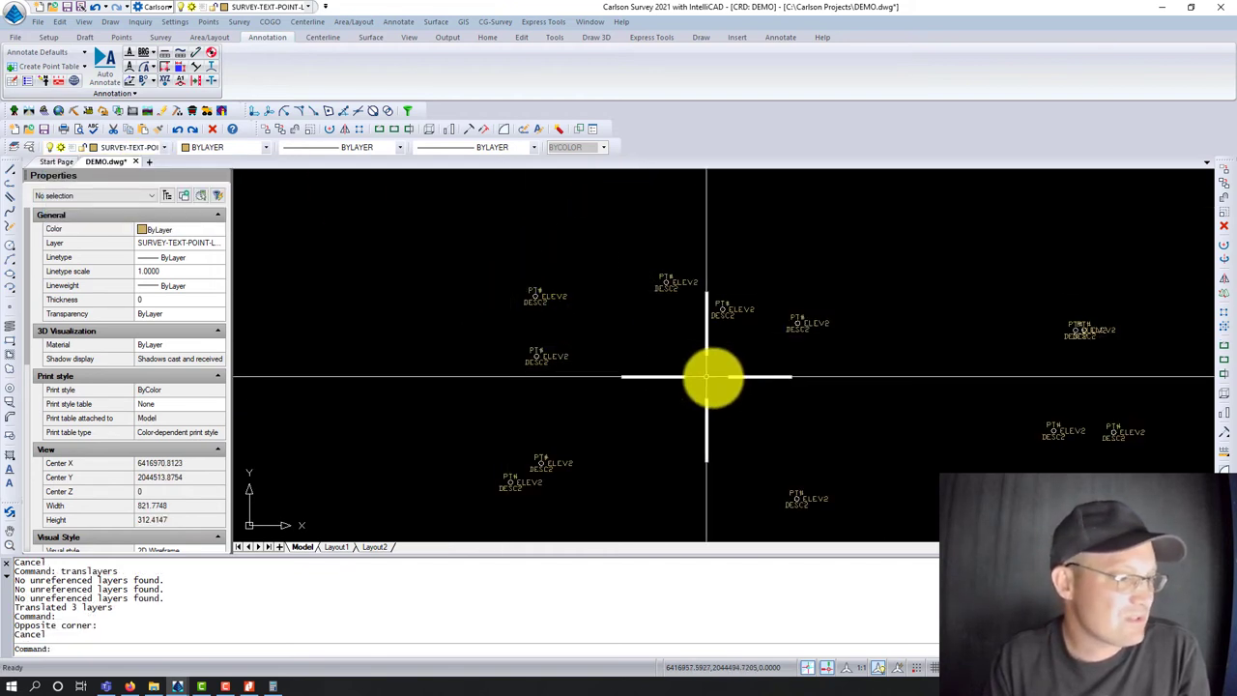
pyautogui.scroll(-4, 754, 386)
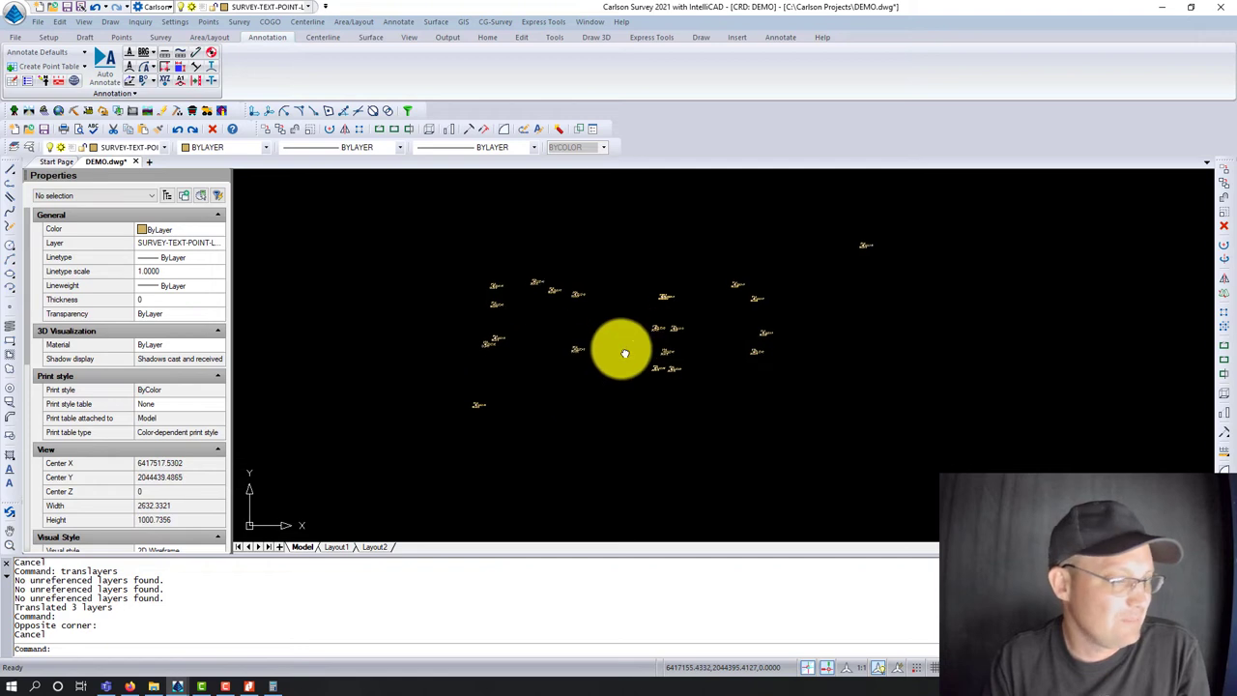
# Run Drawing Cleanup on the entire drawing, including removal of empty layers and unused blocks, linetypes and styles, and close its report.
pyautogui.click(19, 14)
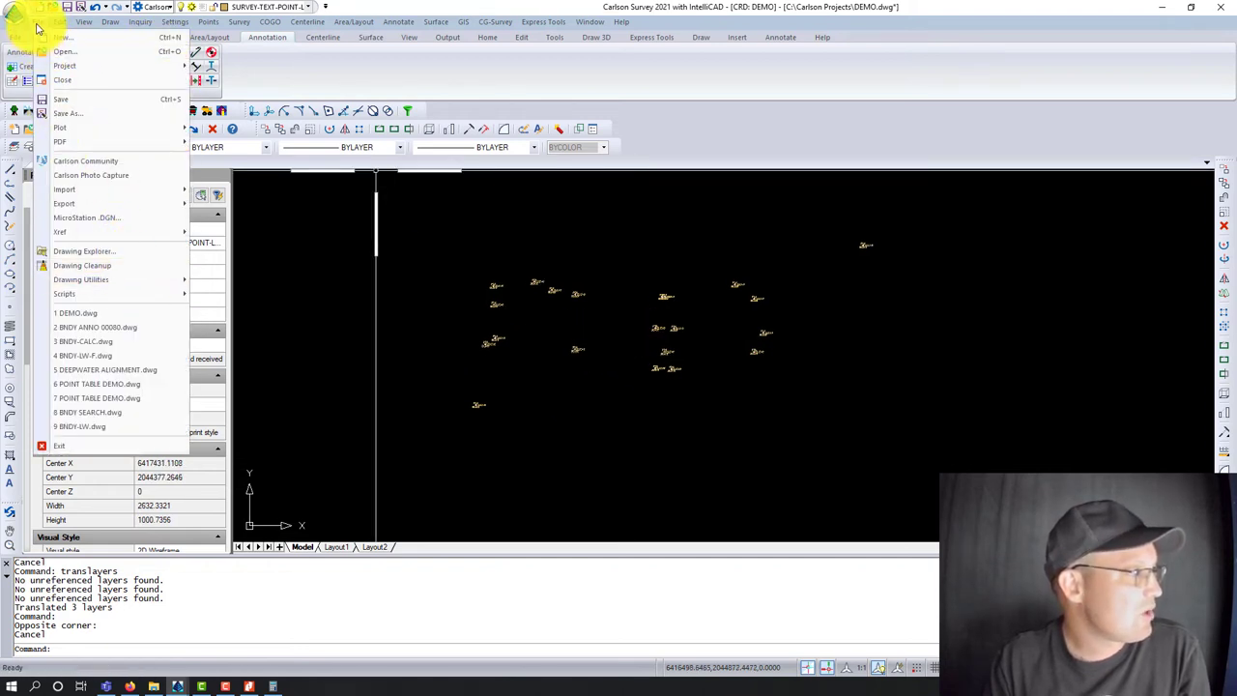
pyautogui.click(90, 274)
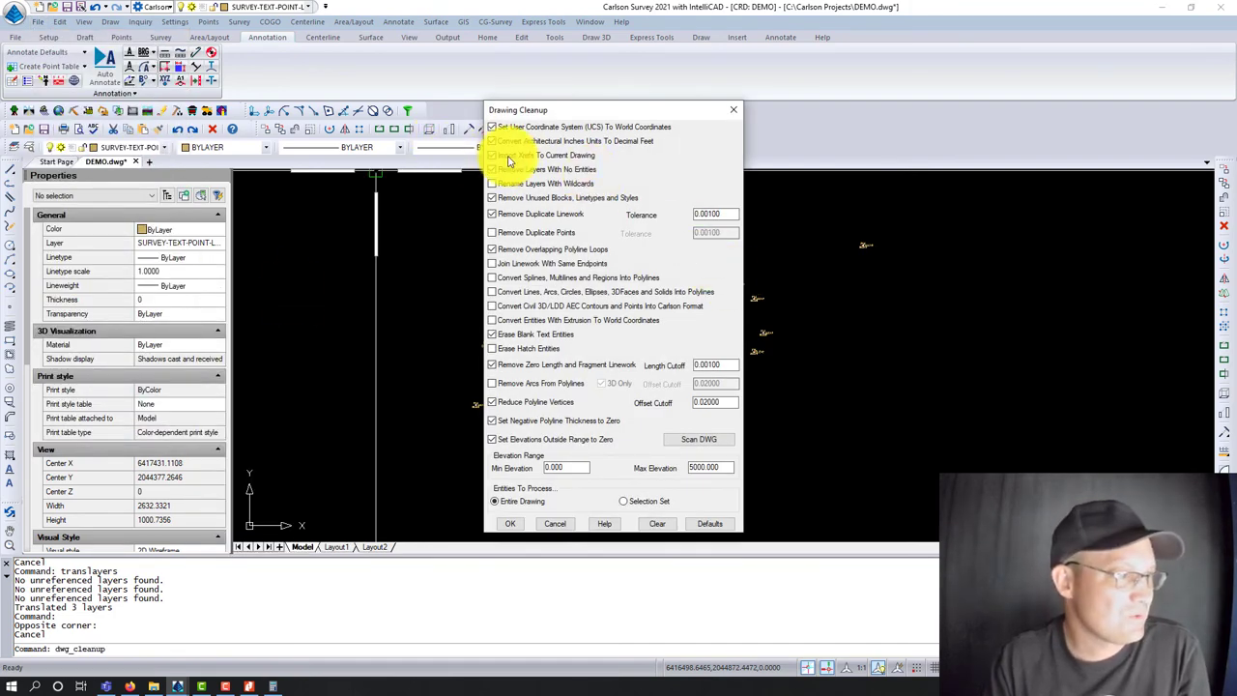
pyautogui.click(532, 441)
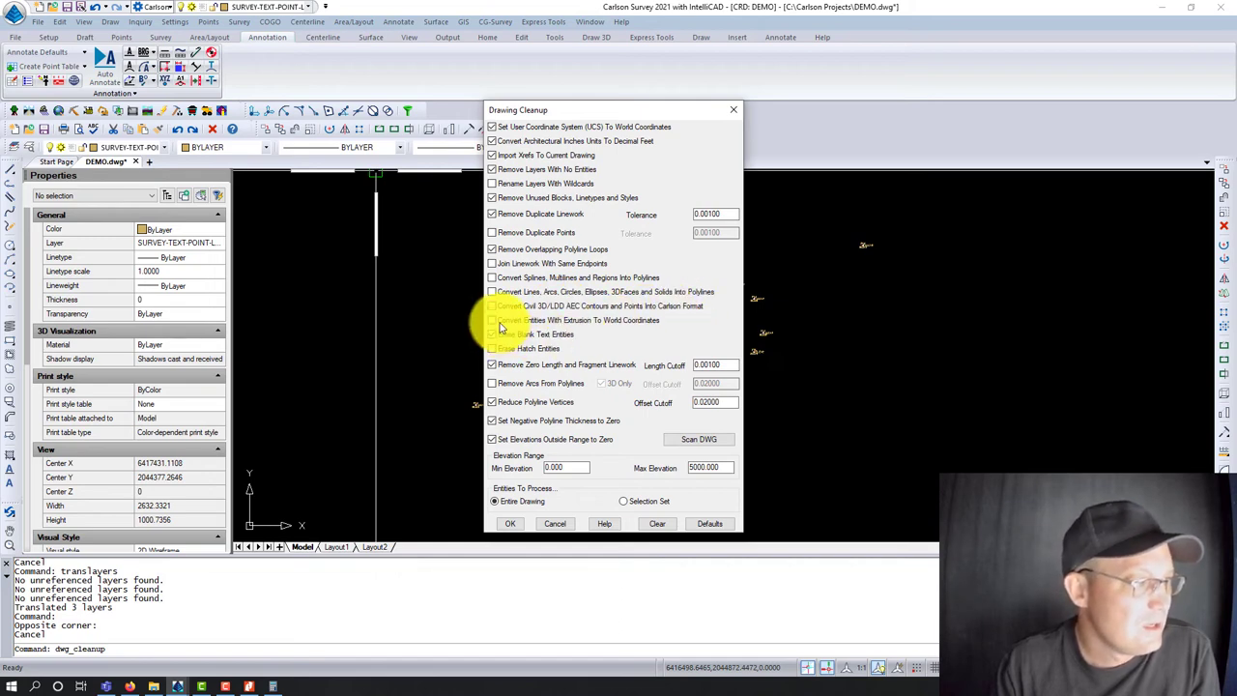
pyautogui.click(500, 328)
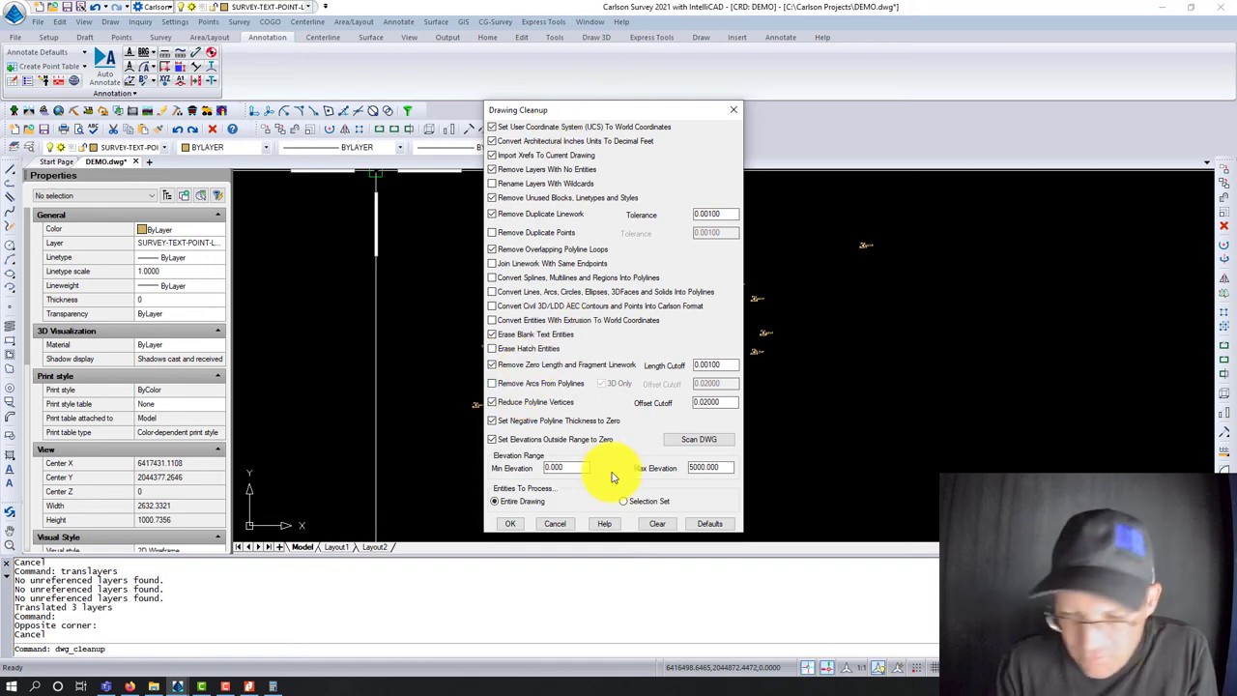
pyautogui.click(512, 524)
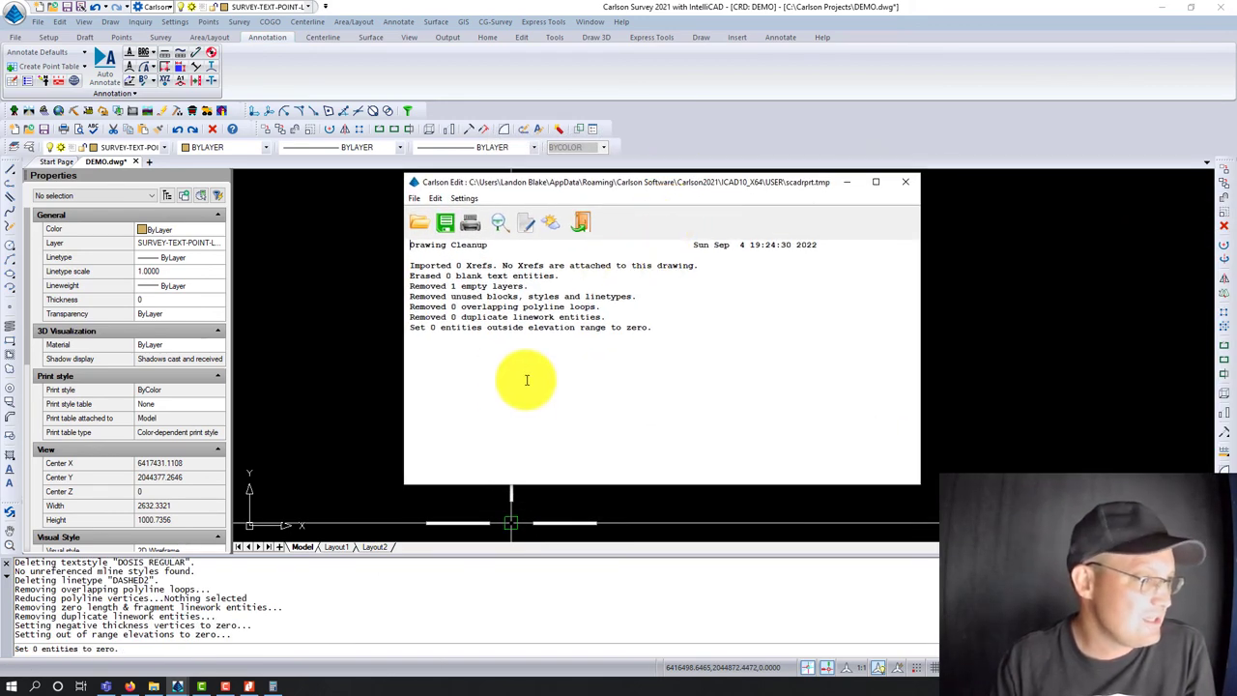
pyautogui.click(904, 184)
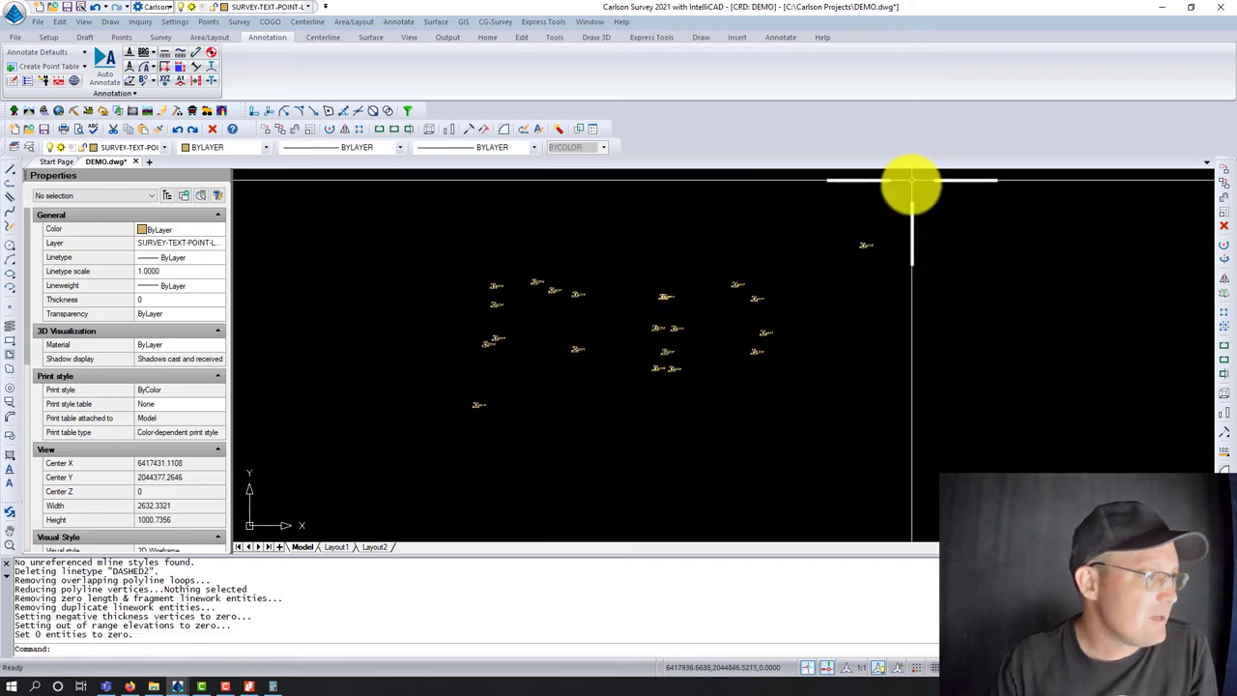
# Purge all unused items from the drawing, including the PNTDESC, PNTELEV and PNTNO layers, and check the drawing's list of layers.
pyautogui.click(164, 148)
pyautogui.click(163, 150)
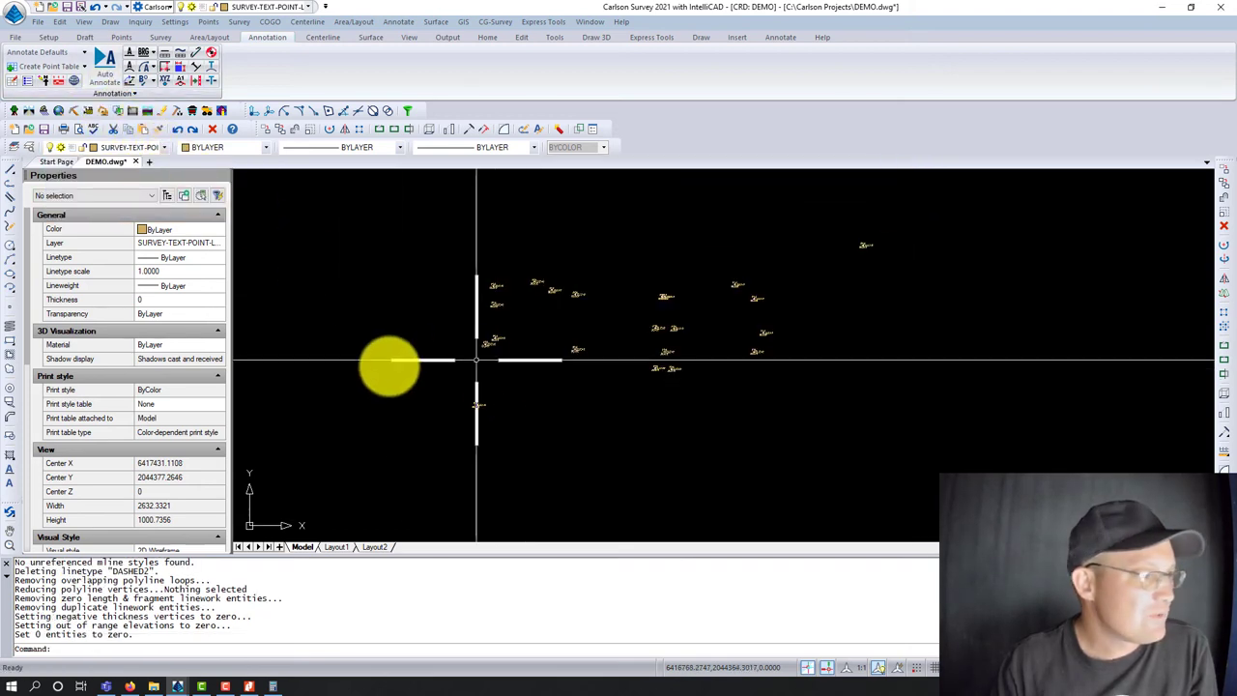
pyautogui.write('purge')
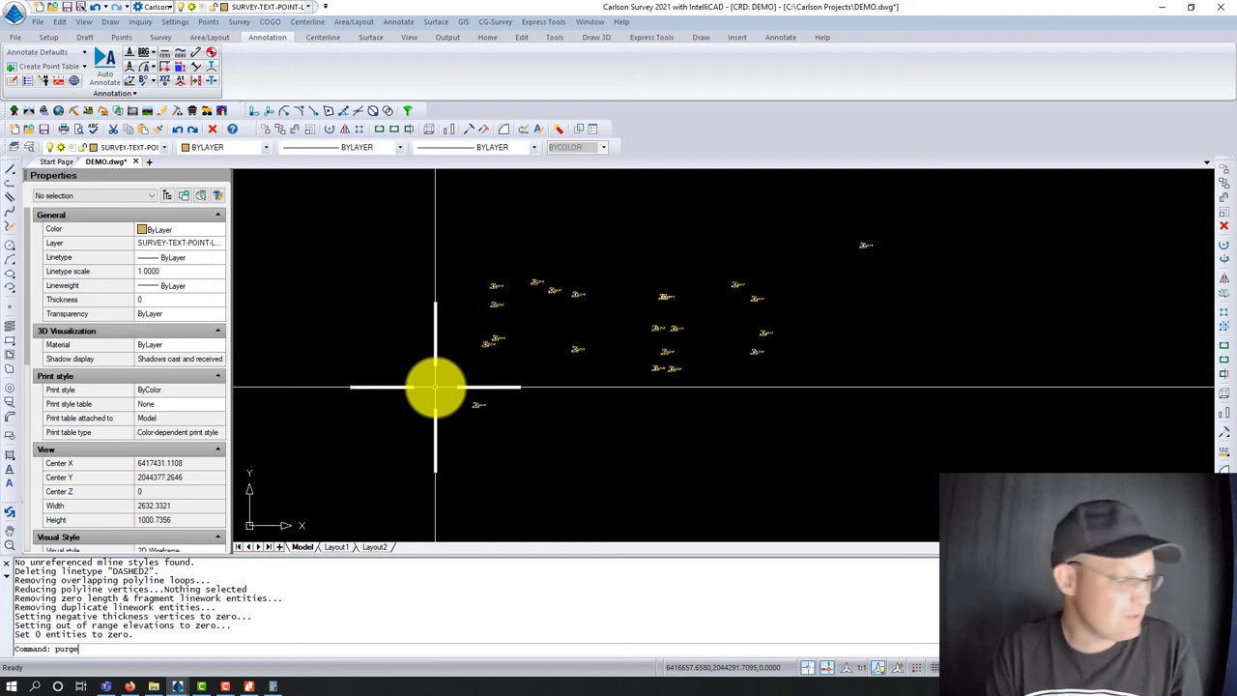
pyautogui.press('Return')
pyautogui.click(536, 303)
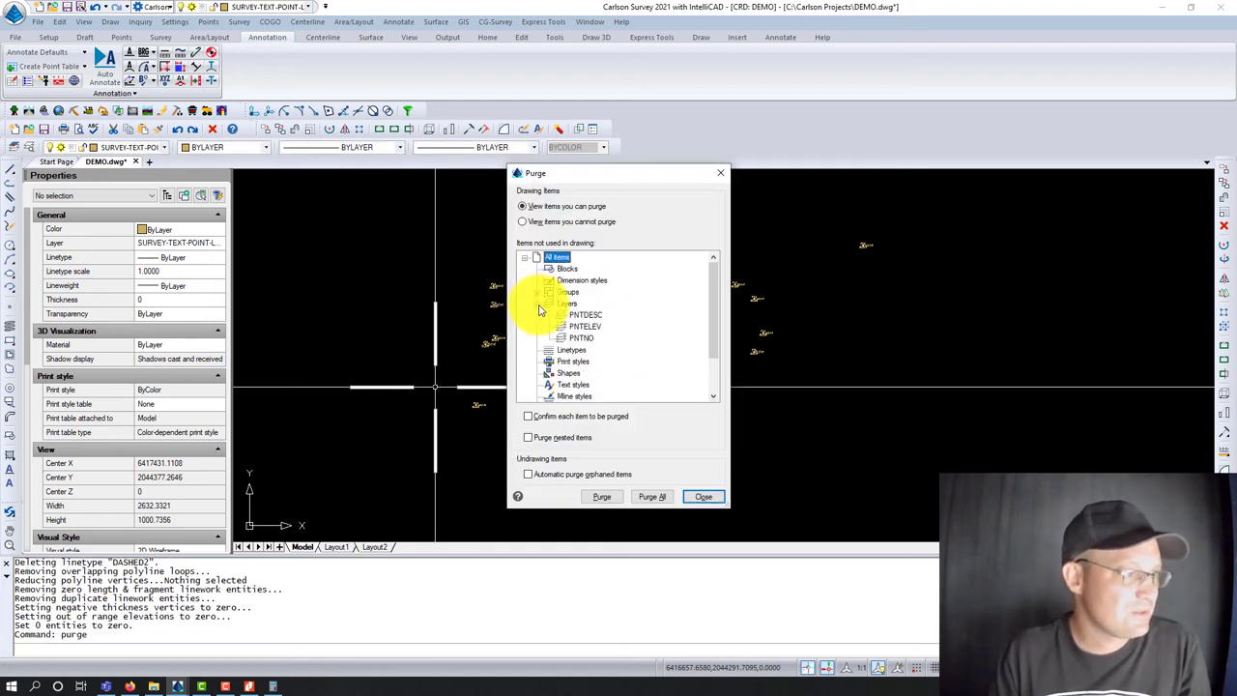
pyautogui.click(649, 497)
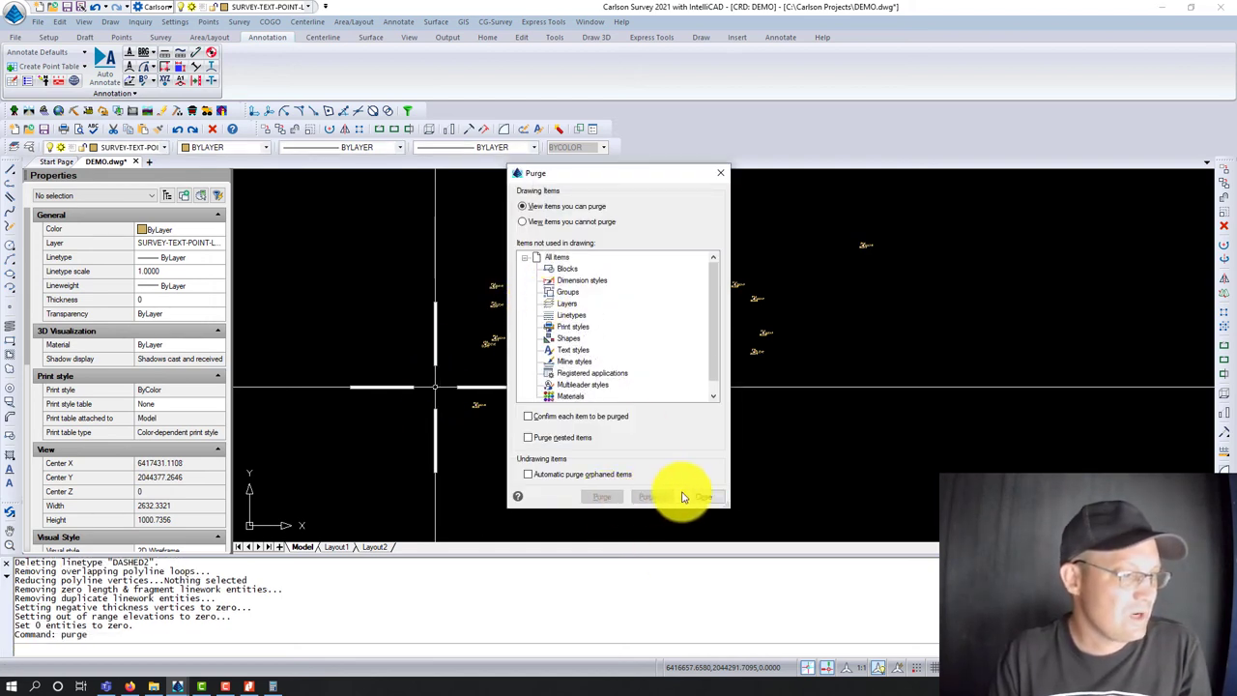
pyautogui.click(695, 497)
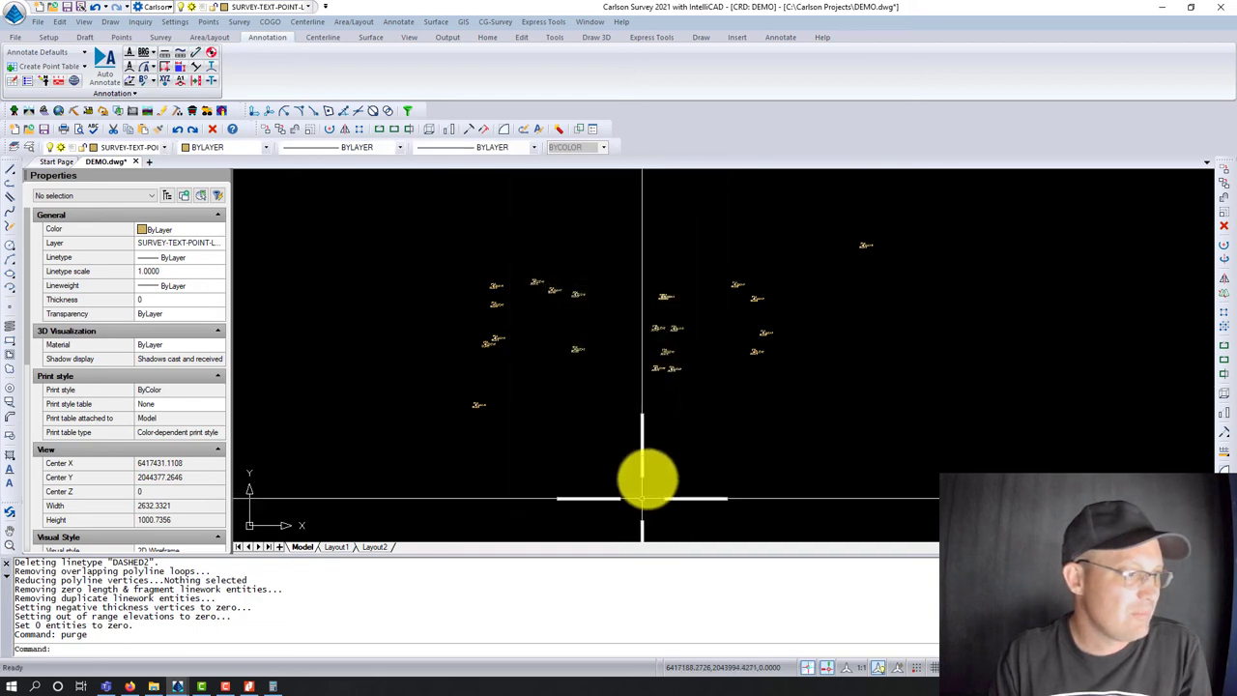
pyautogui.click(165, 147)
pyautogui.click(166, 150)
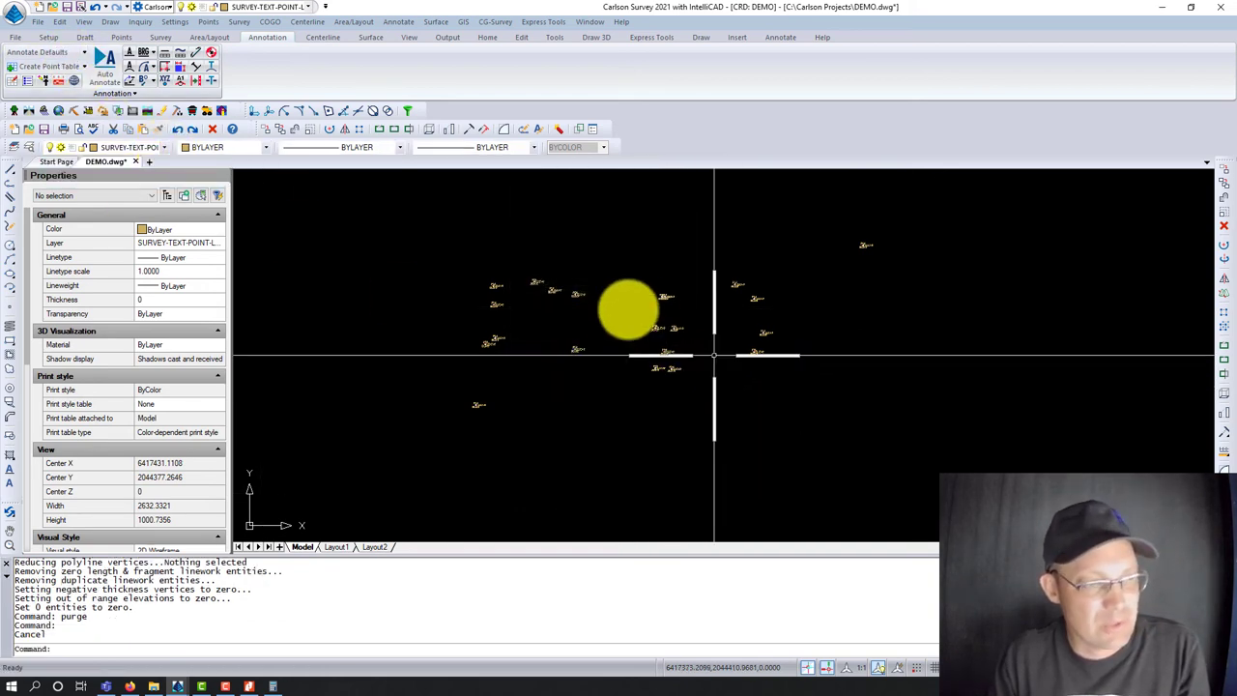
pyautogui.moveTo(622, 313); pyautogui.dragTo(718, 351, button='middle')
pyautogui.click(37, 21)
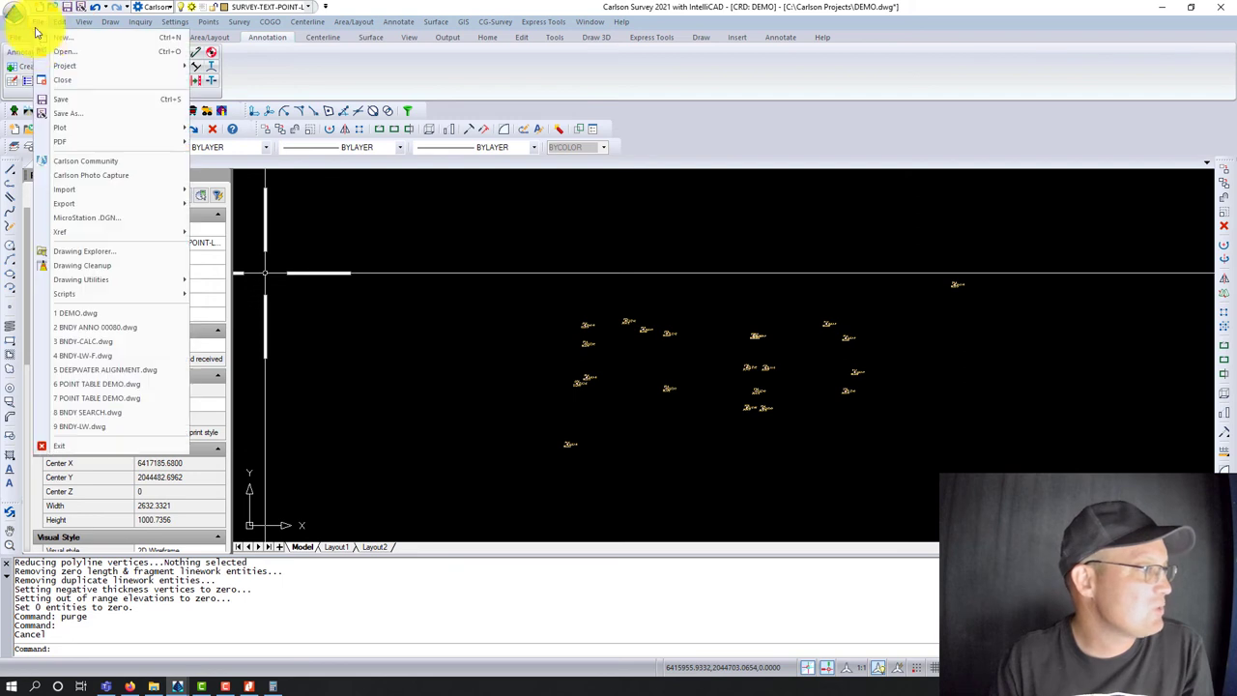
pyautogui.moveTo(81, 282)
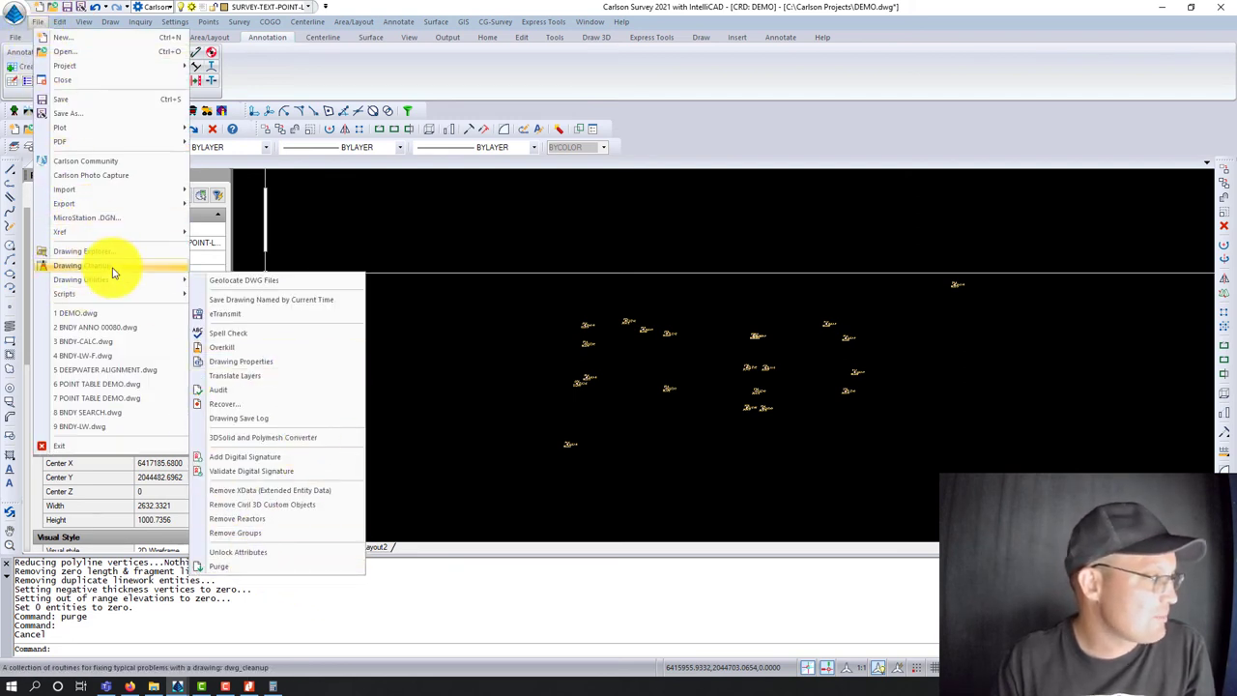
pyautogui.click(435, 290)
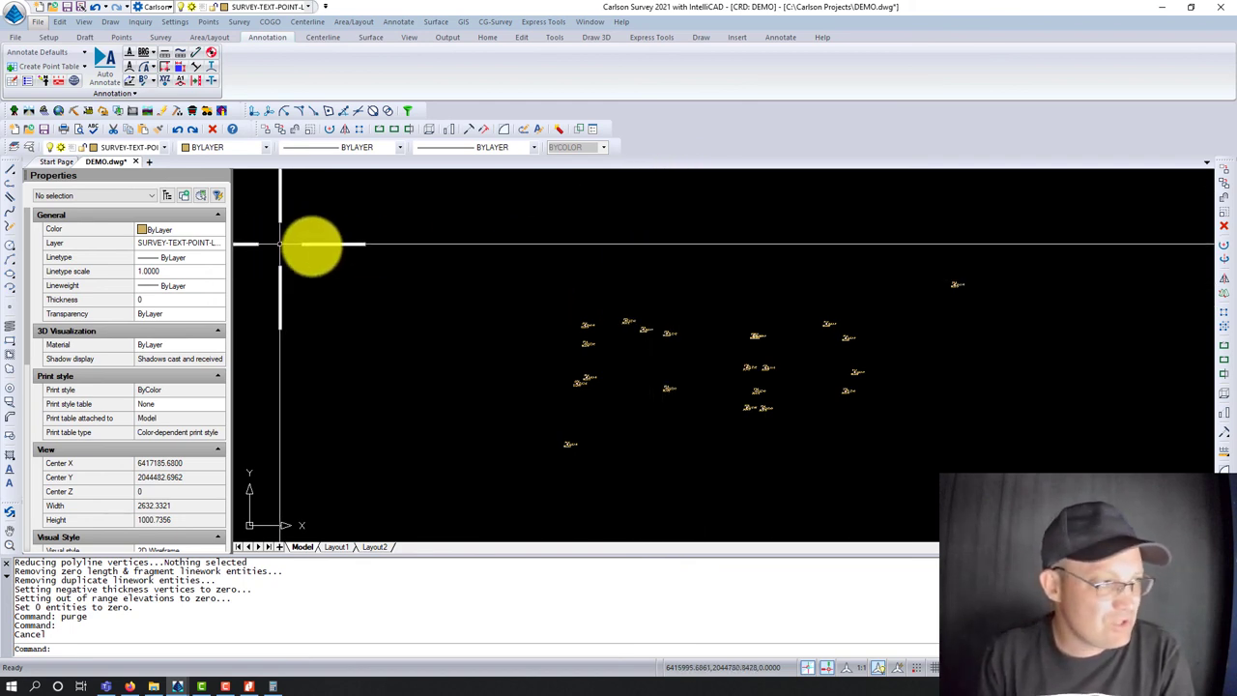
pyautogui.click(35, 23)
pyautogui.moveTo(144, 284)
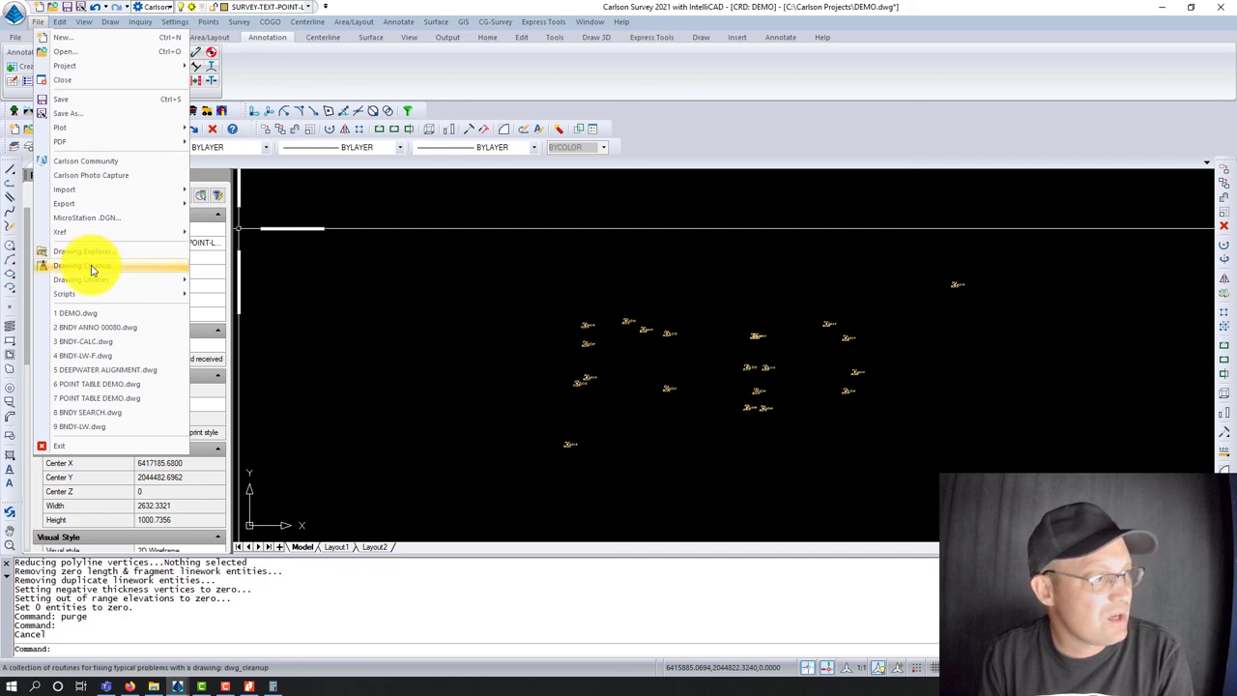
pyautogui.click(435, 326)
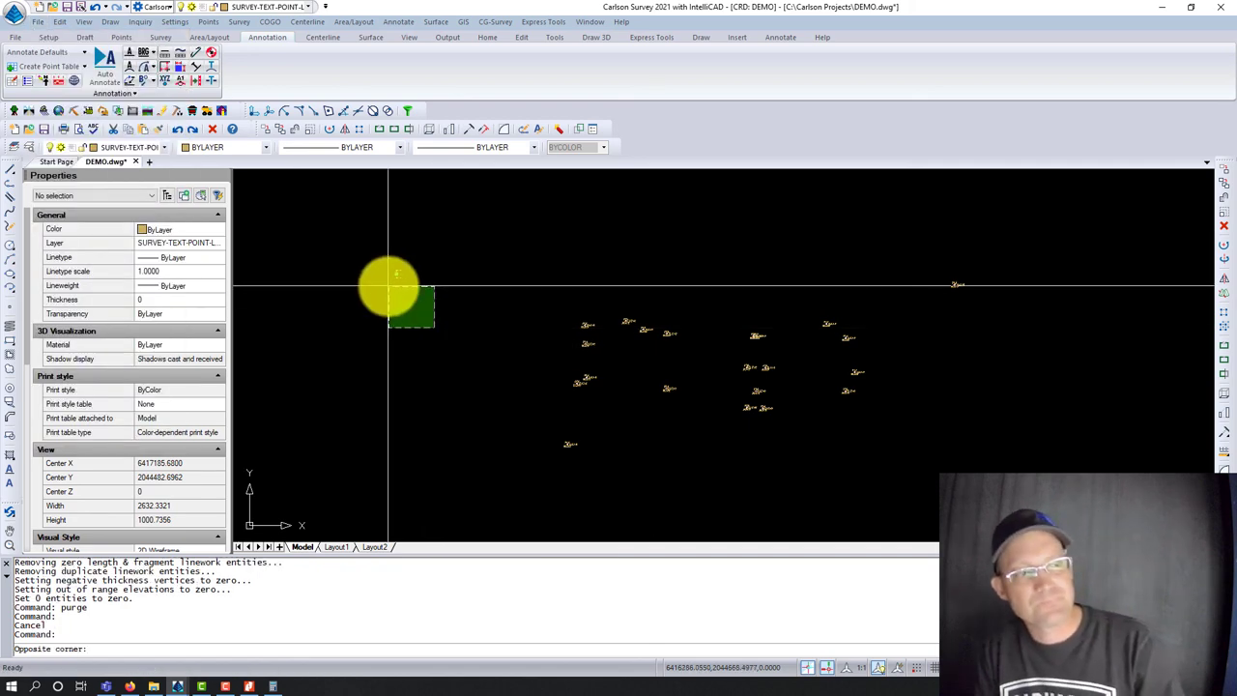
pyautogui.press('Escape')
pyautogui.press('Escape')
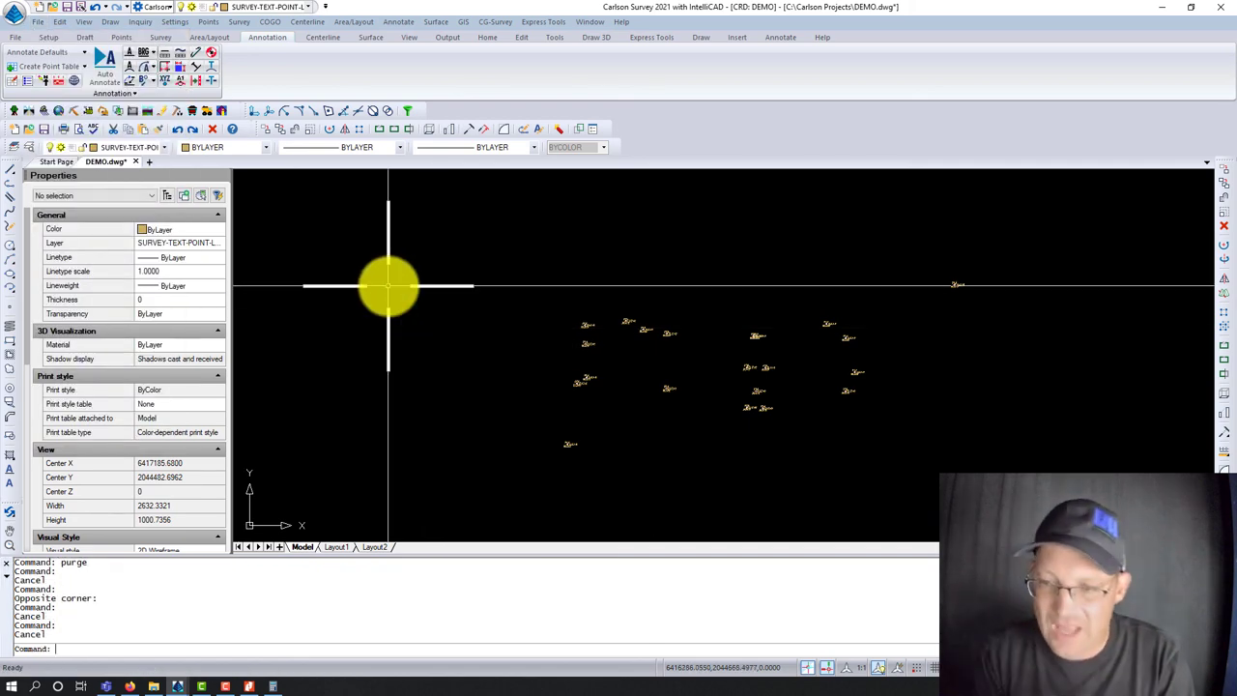